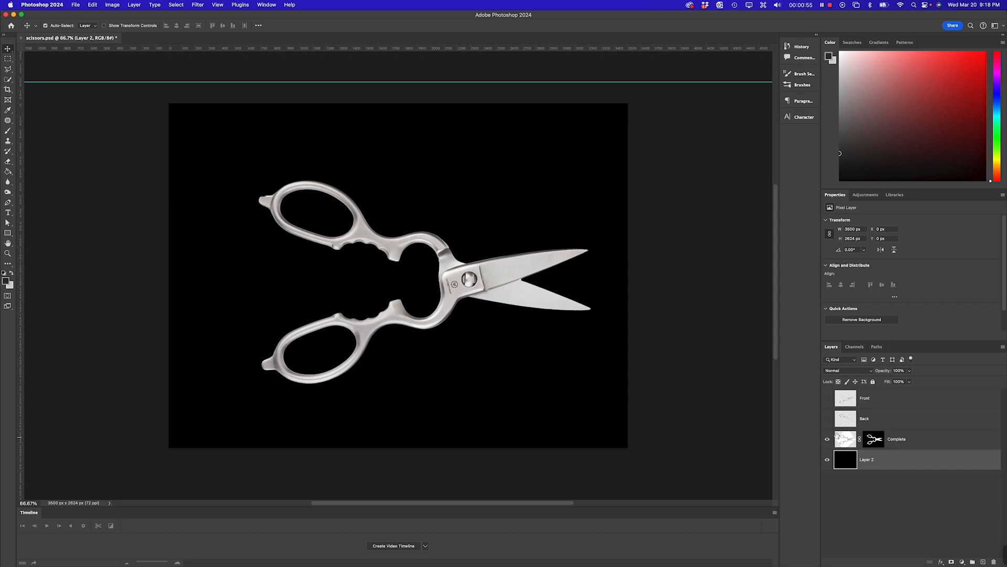
- Hide the Complete and black Layer 2 layers and show the Back and Front scissor halves on a transparent background
{"action": "left_click", "coordinate": [844, 439]}
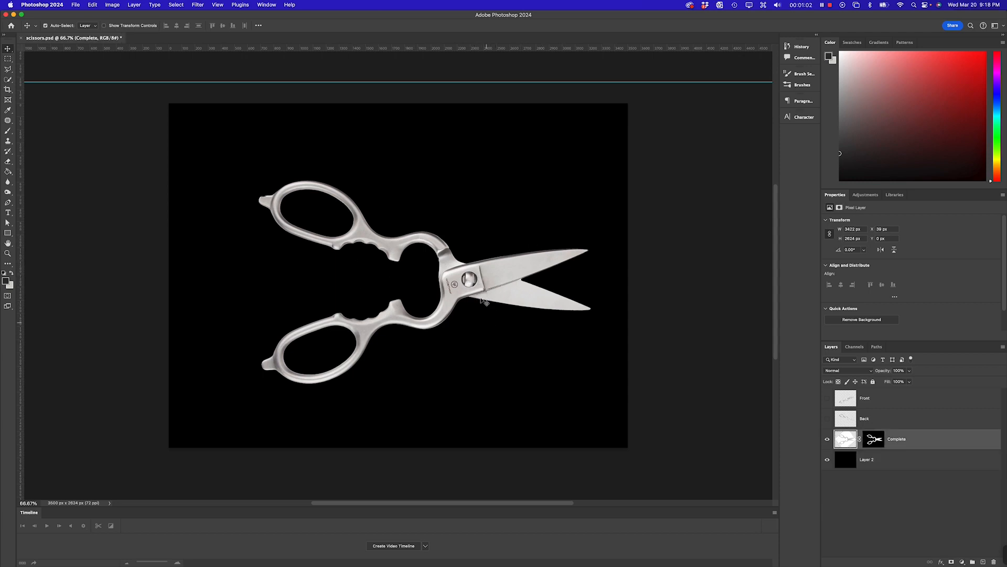
{"action": "left_click", "coordinate": [828, 440]}
{"action": "left_click", "coordinate": [828, 419]}
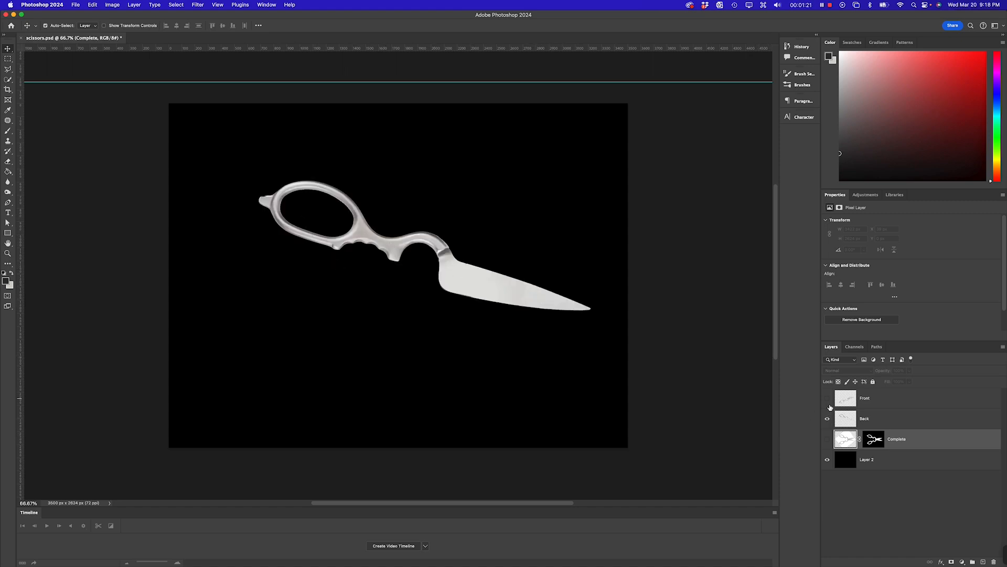
{"action": "left_click", "coordinate": [828, 398]}
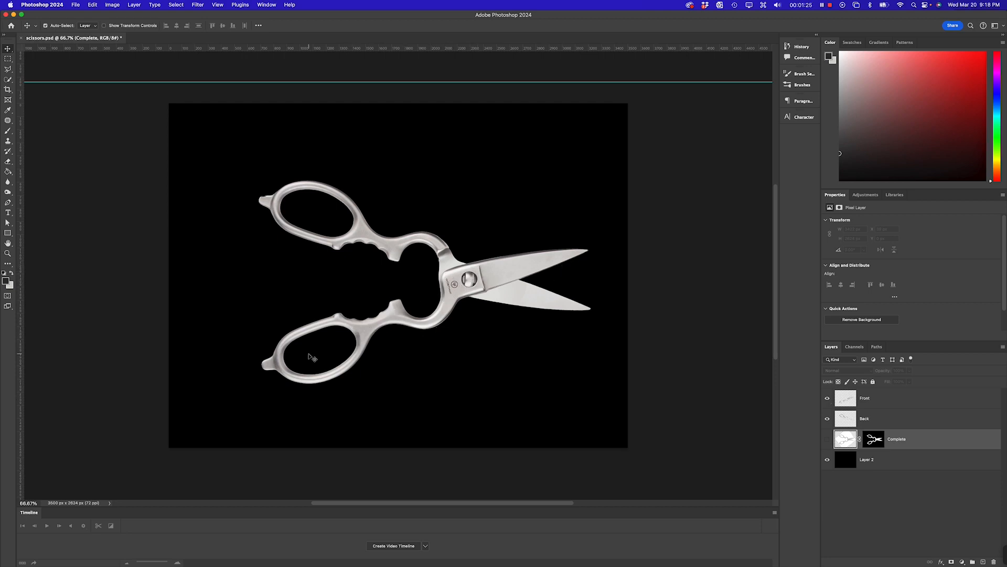
{"action": "left_click", "coordinate": [828, 419]}
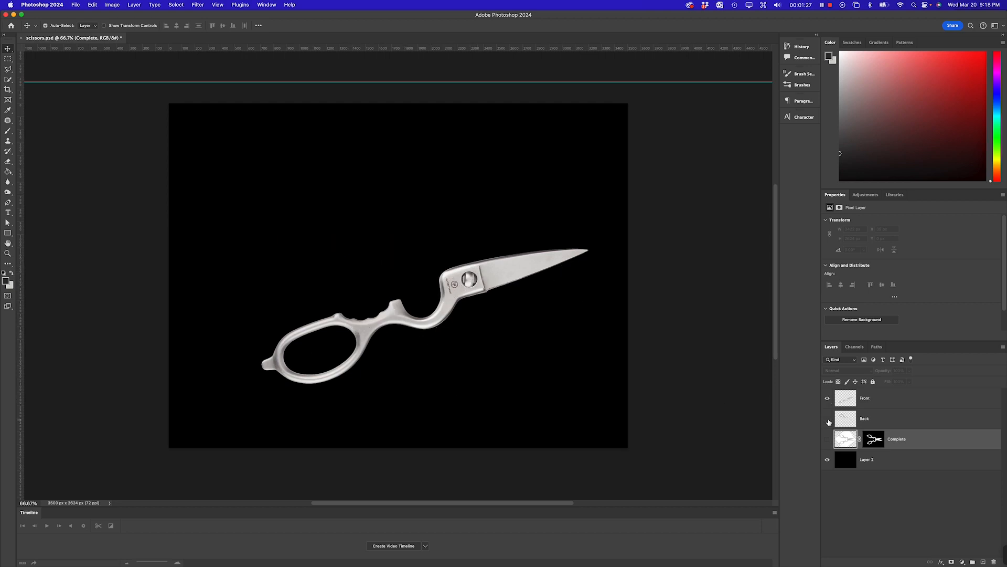
{"action": "left_click", "coordinate": [828, 419]}
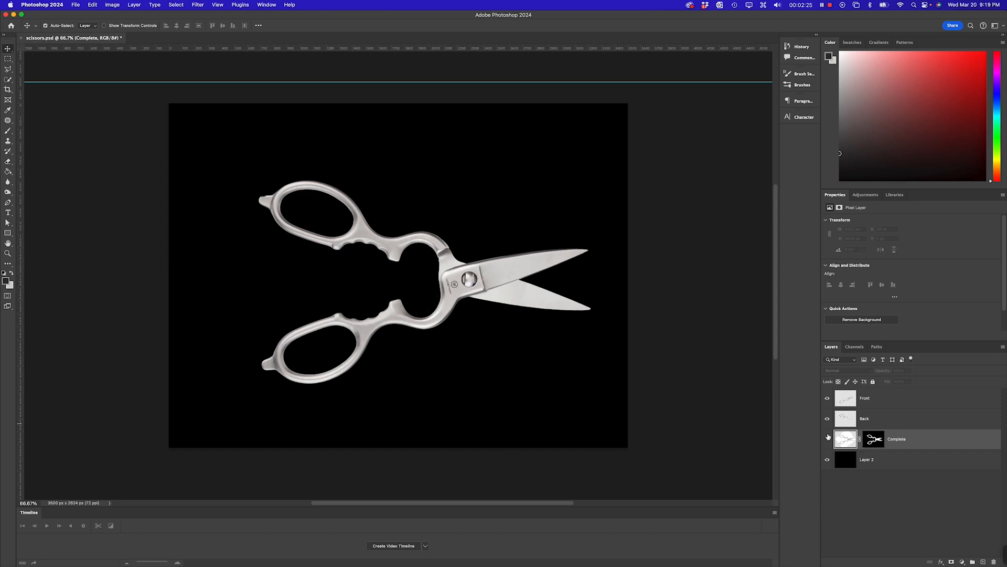
{"action": "left_click", "coordinate": [828, 460]}
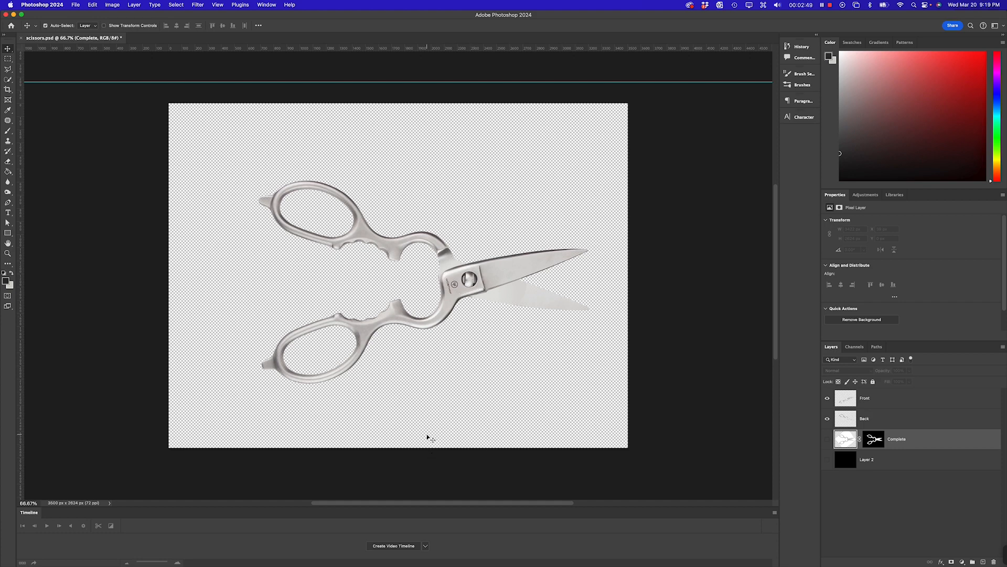
- Switch to After Effects, dismiss the disk cache warning and start a new project
{"action": "mouse_move", "coordinate": [455, 562]}
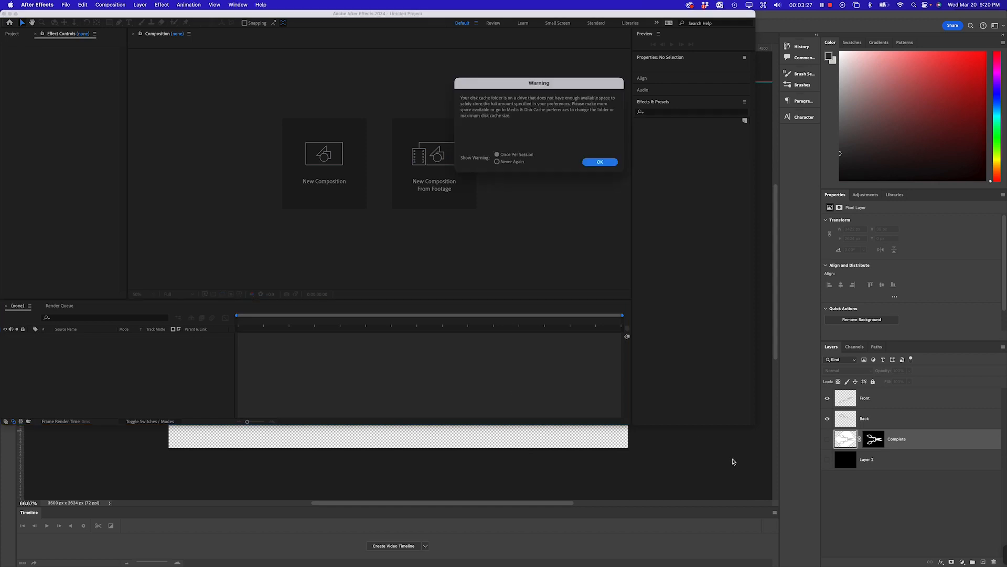
{"action": "left_click", "coordinate": [592, 163]}
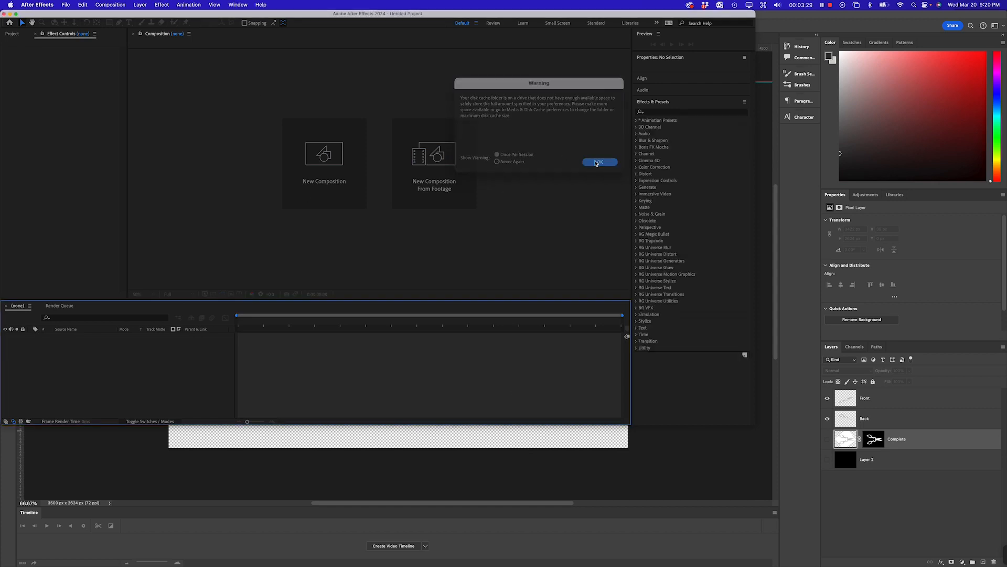
{"action": "left_click", "coordinate": [522, 221]}
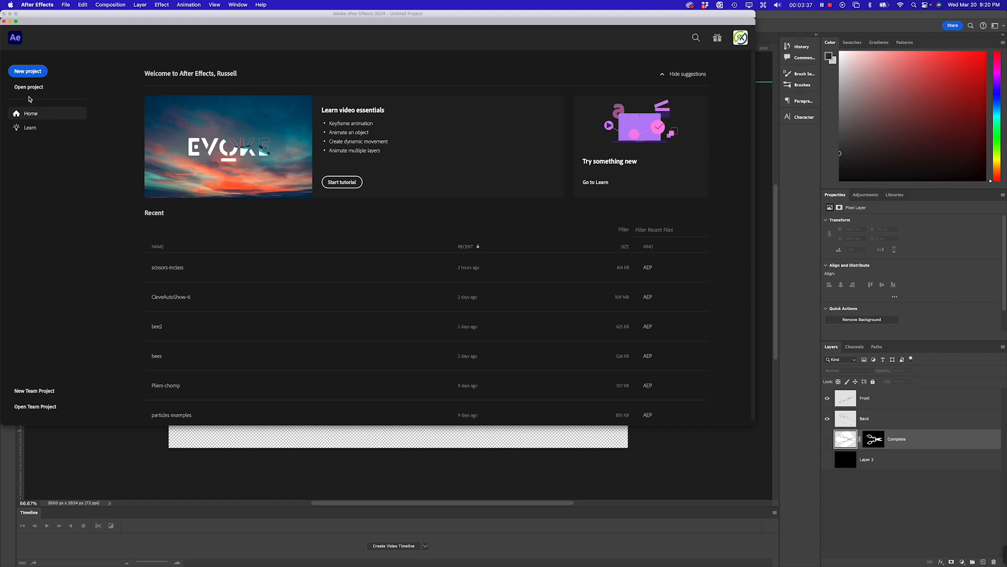
{"action": "left_click", "coordinate": [23, 72]}
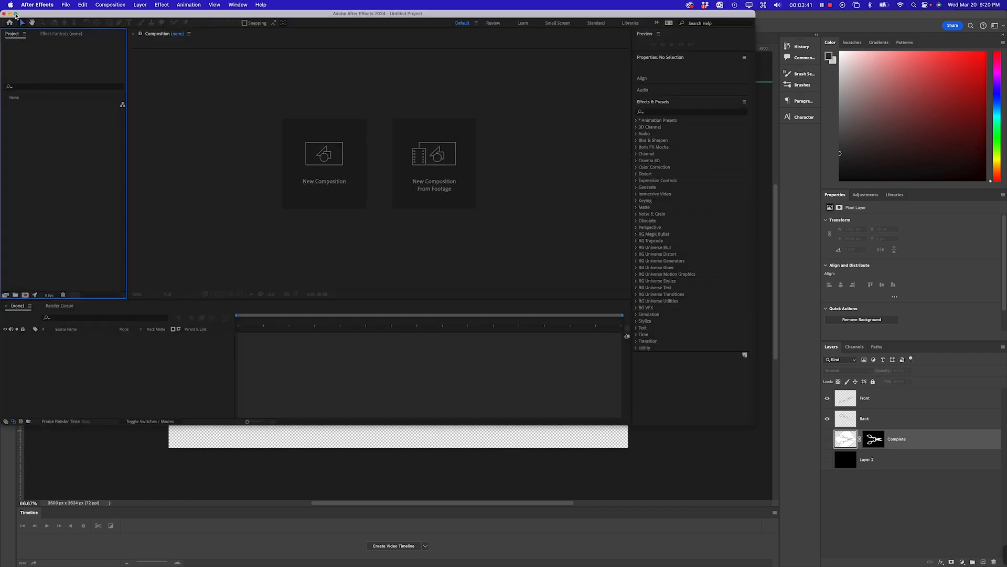
- Start a file import into the project and browse to the ASSETS folder inside the After Effects folder
{"action": "right_click", "coordinate": [71, 216]}
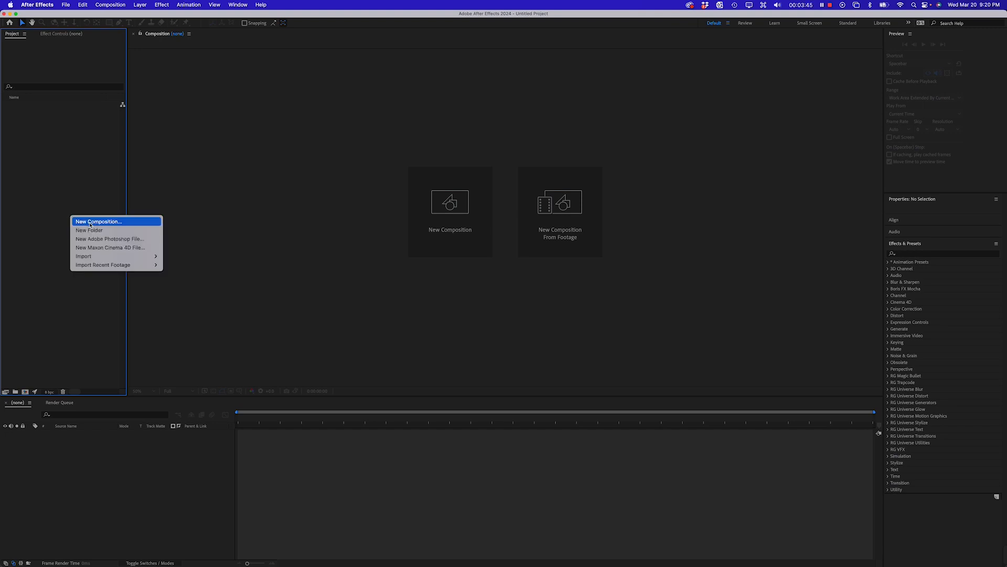
{"action": "mouse_move", "coordinate": [131, 256]}
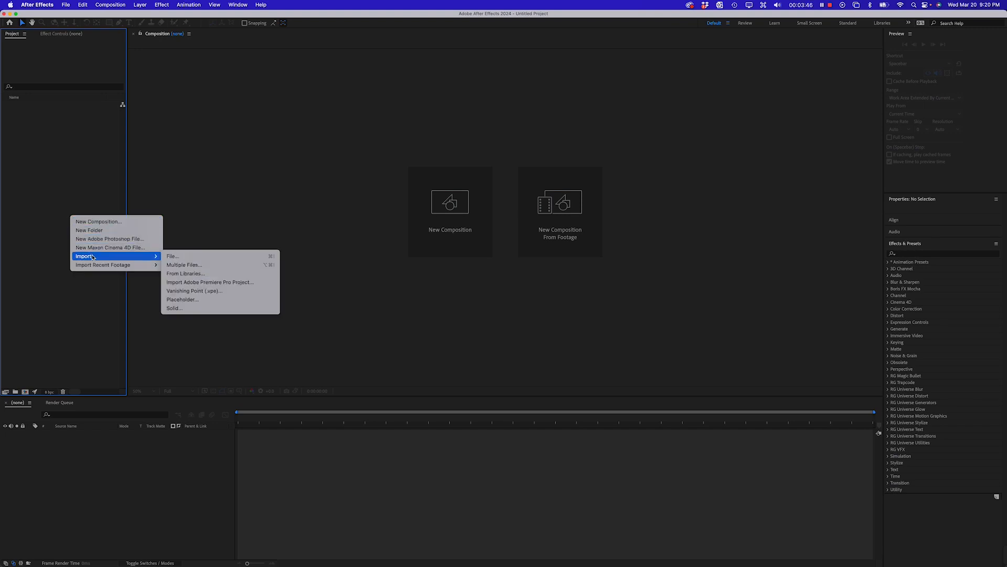
{"action": "left_click", "coordinate": [180, 256]}
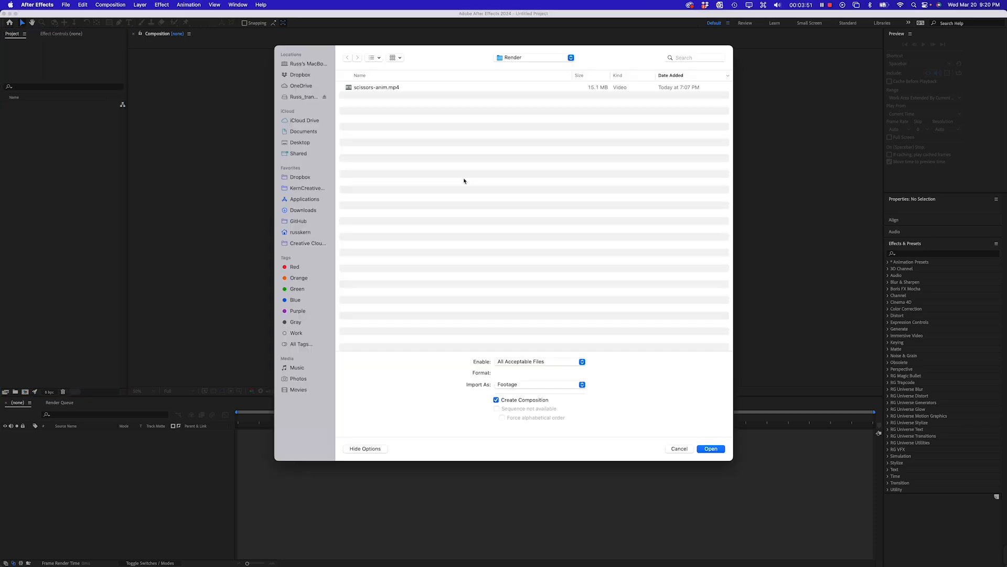
{"action": "left_click", "coordinate": [505, 58]}
{"action": "left_click", "coordinate": [511, 67]}
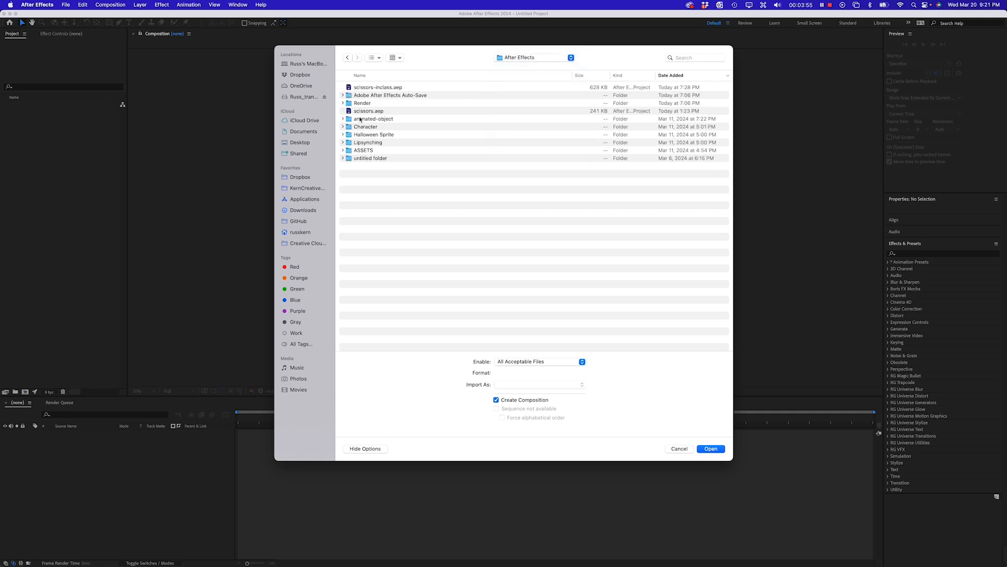
{"action": "left_click", "coordinate": [513, 59]}
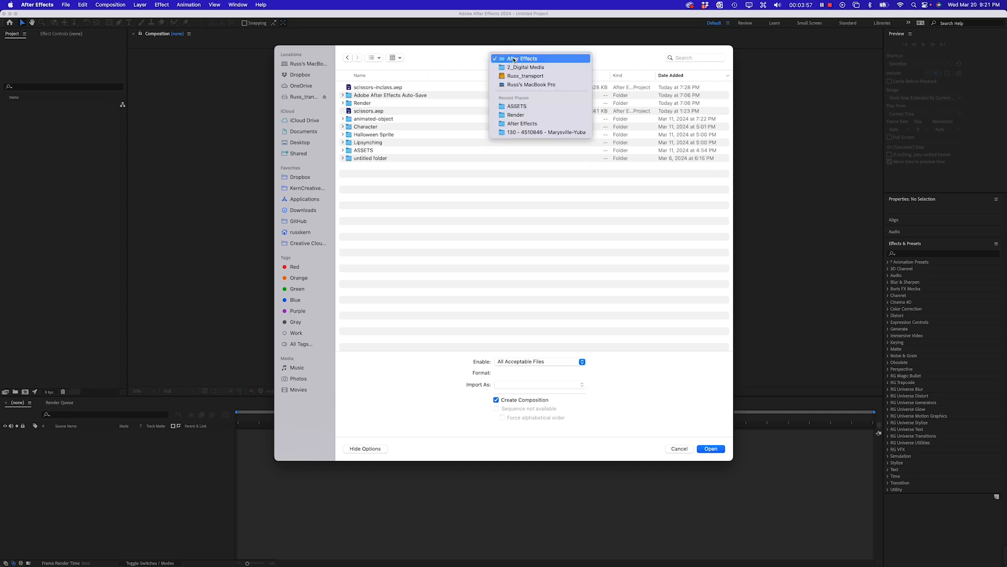
{"action": "left_click", "coordinate": [427, 56]}
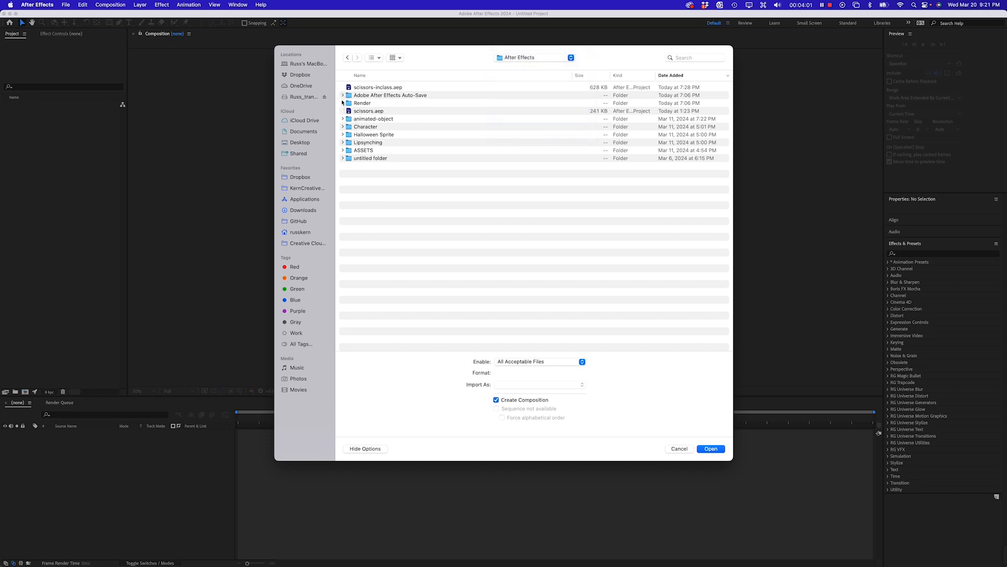
{"action": "double_click", "coordinate": [349, 151]}
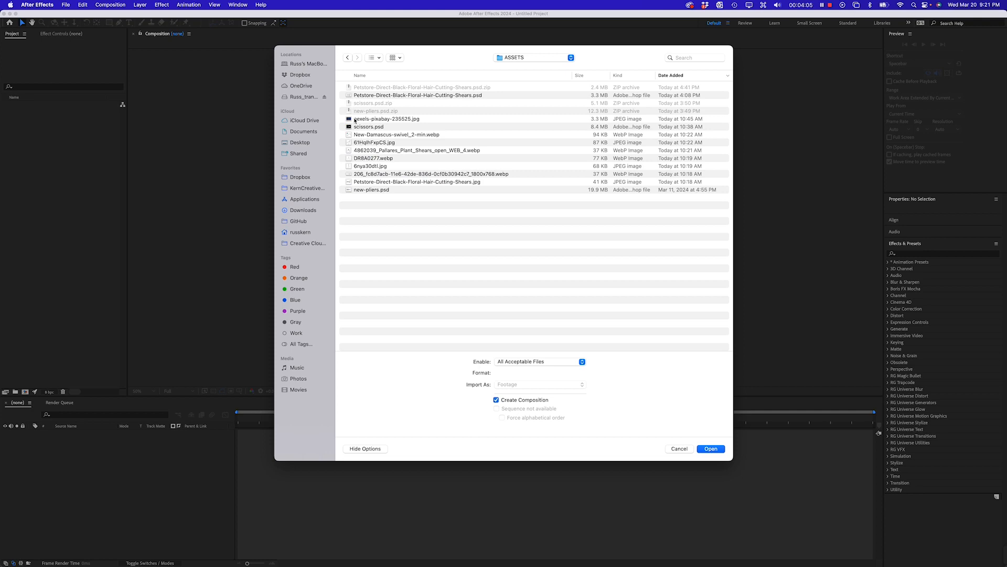
- Import scissors.psd as Composition - Retain Layer Sizes
{"action": "left_click", "coordinate": [354, 128]}
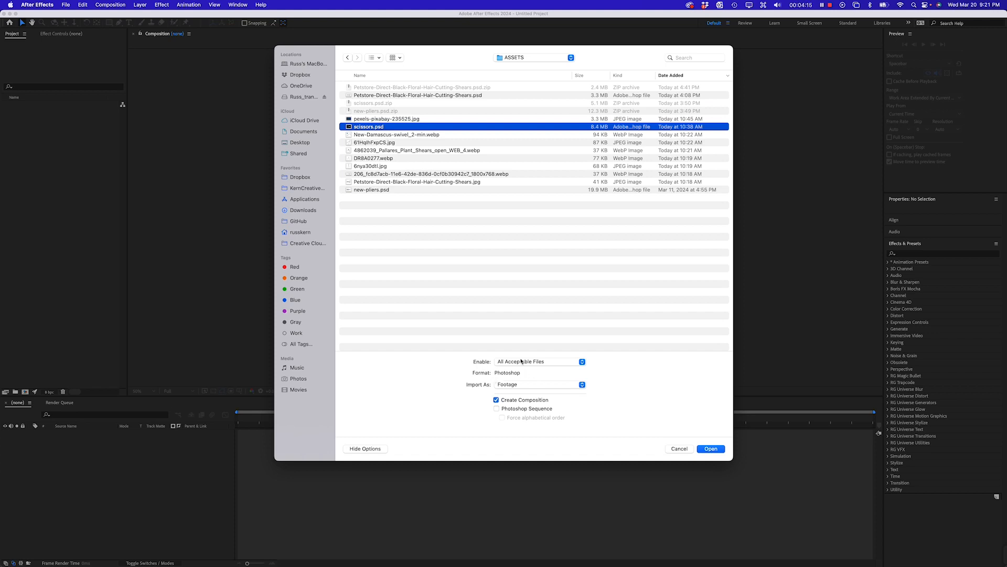
{"action": "left_click", "coordinate": [512, 386]}
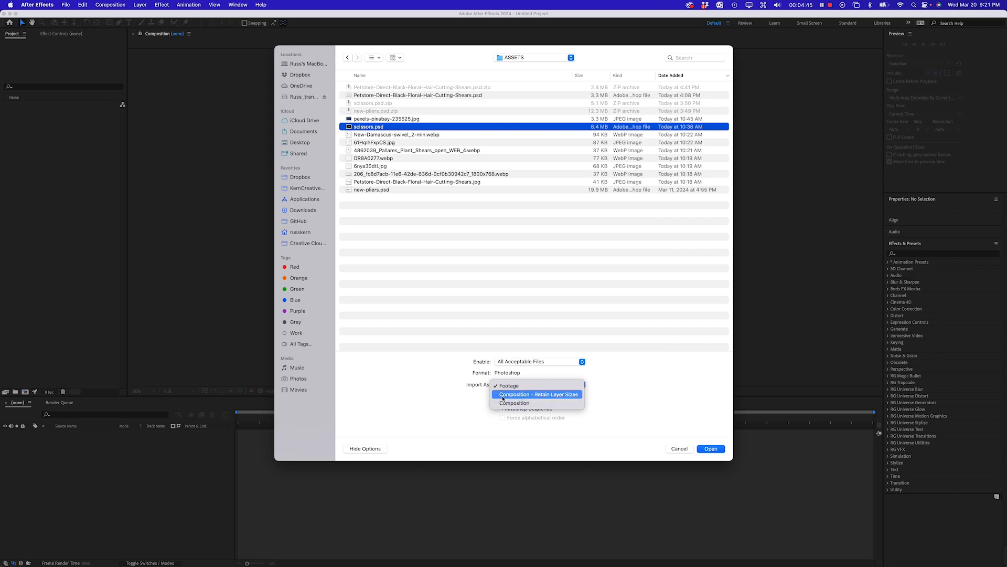
{"action": "left_click", "coordinate": [547, 398]}
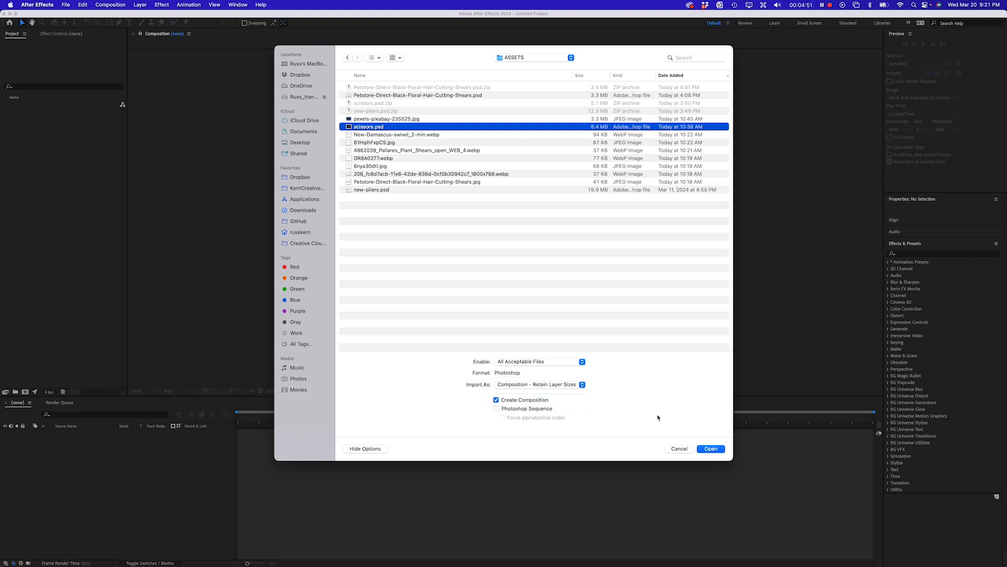
{"action": "left_click", "coordinate": [722, 450]}
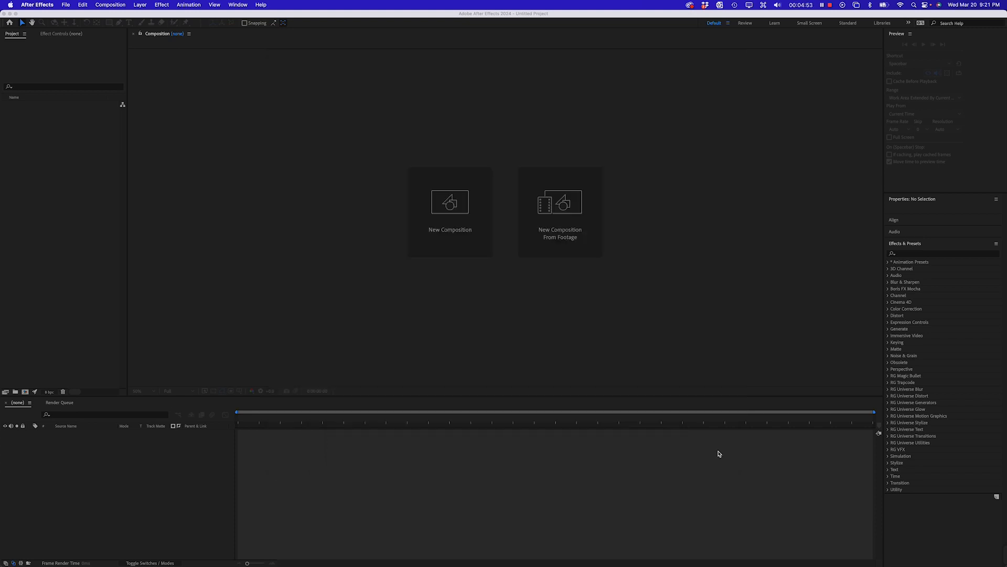
{"action": "left_click", "coordinate": [428, 269]}
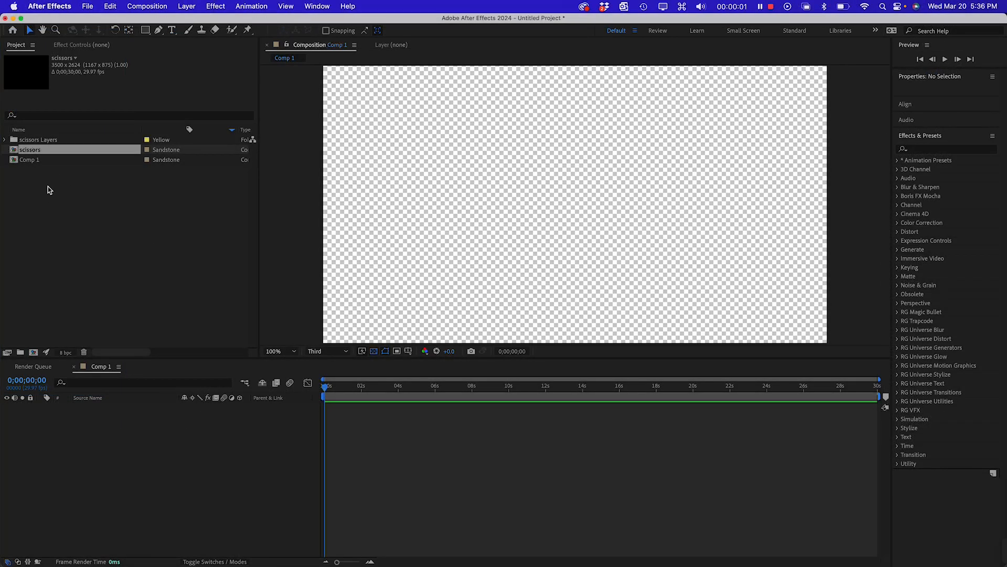
- Examine the imported scissors composition and the contents of the scissors Layers folder
{"action": "left_click", "coordinate": [48, 186]}
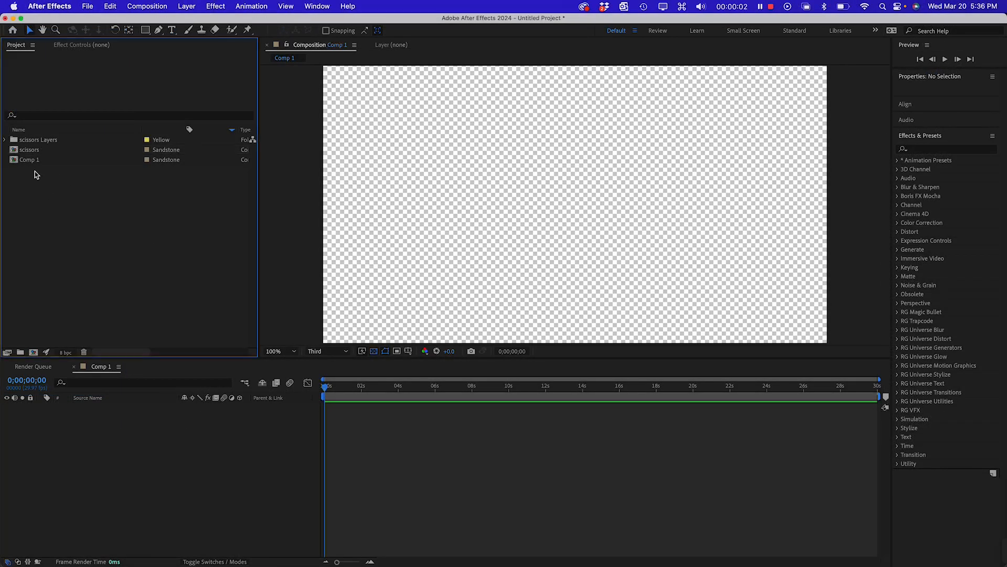
{"action": "left_click", "coordinate": [21, 152]}
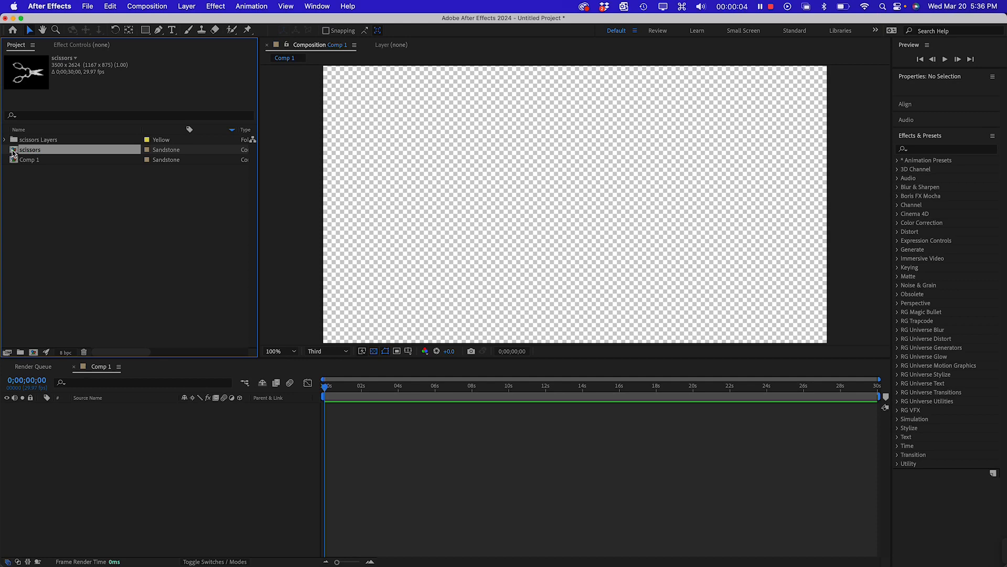
{"action": "left_click", "coordinate": [4, 139]}
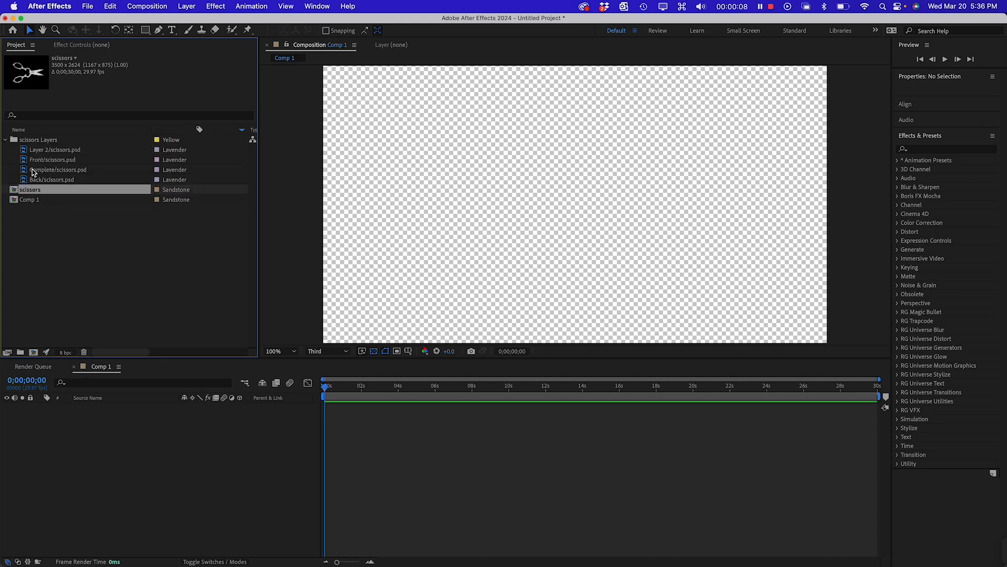
{"action": "left_click", "coordinate": [5, 140]}
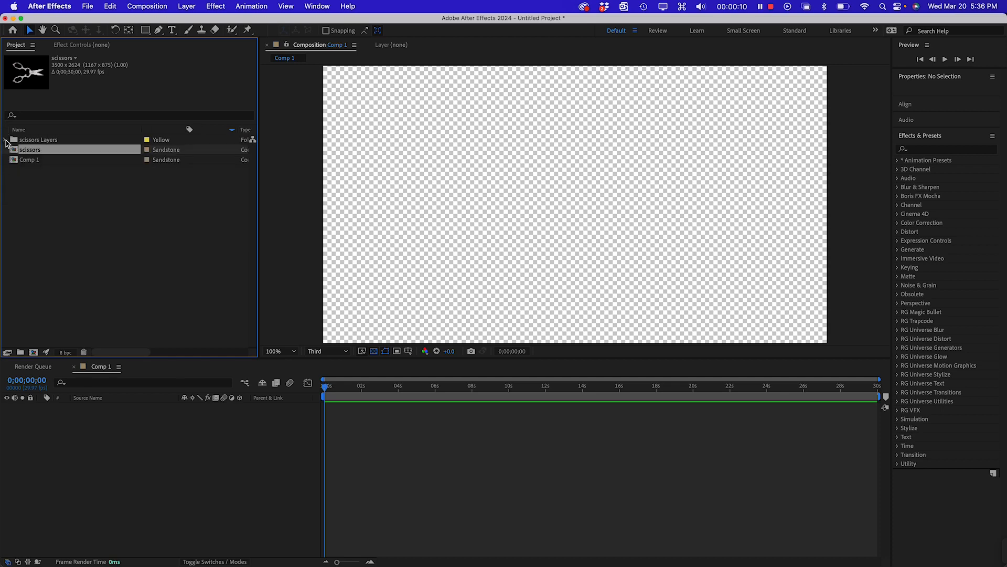
- Import pexels-pixabay-235525.jpg from the ASSETS folder as footage with its own composition
{"action": "left_click", "coordinate": [38, 222]}
{"action": "right_click", "coordinate": [57, 210]}
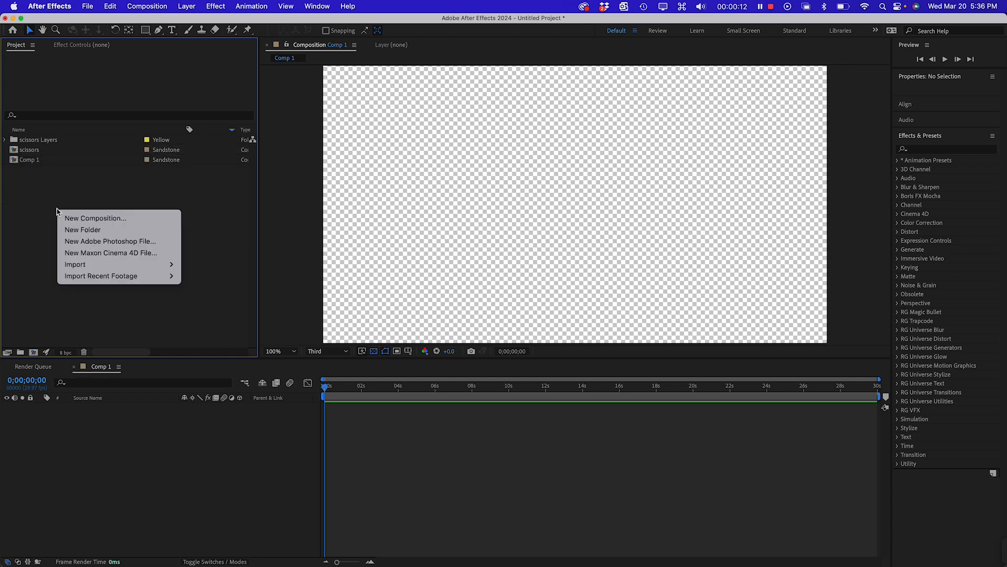
{"action": "mouse_move", "coordinate": [171, 266]}
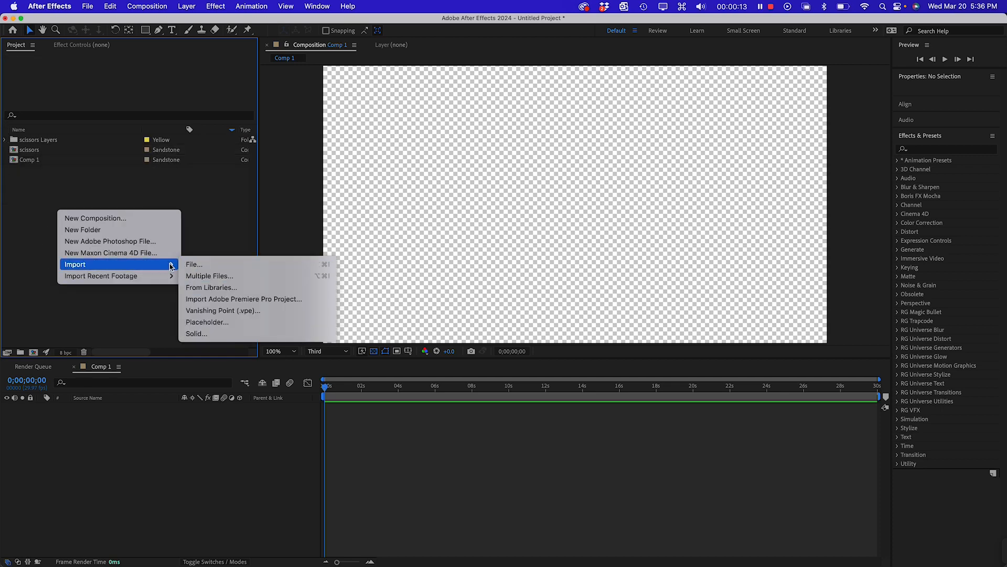
{"action": "left_click", "coordinate": [220, 265]}
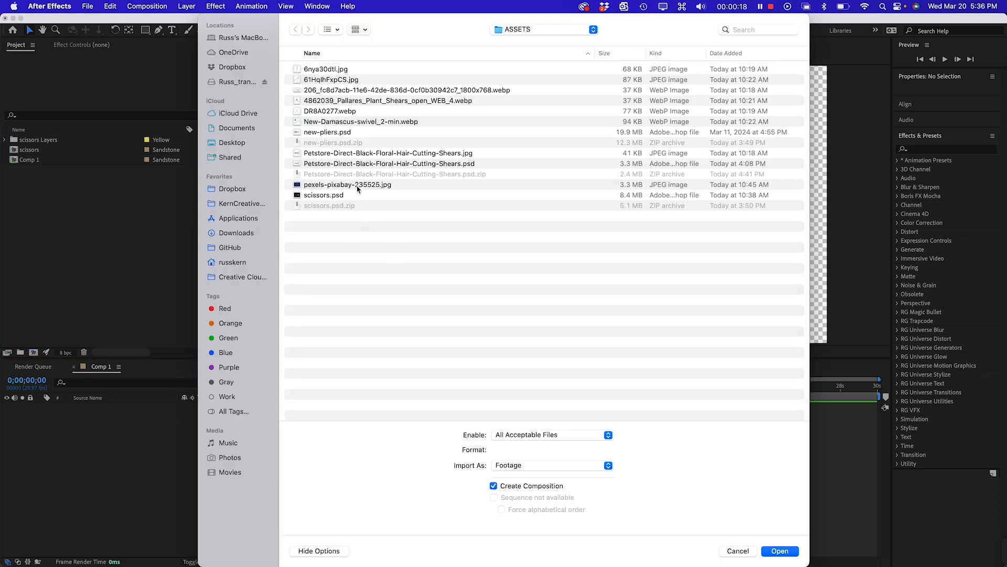
{"action": "double_click", "coordinate": [359, 188]}
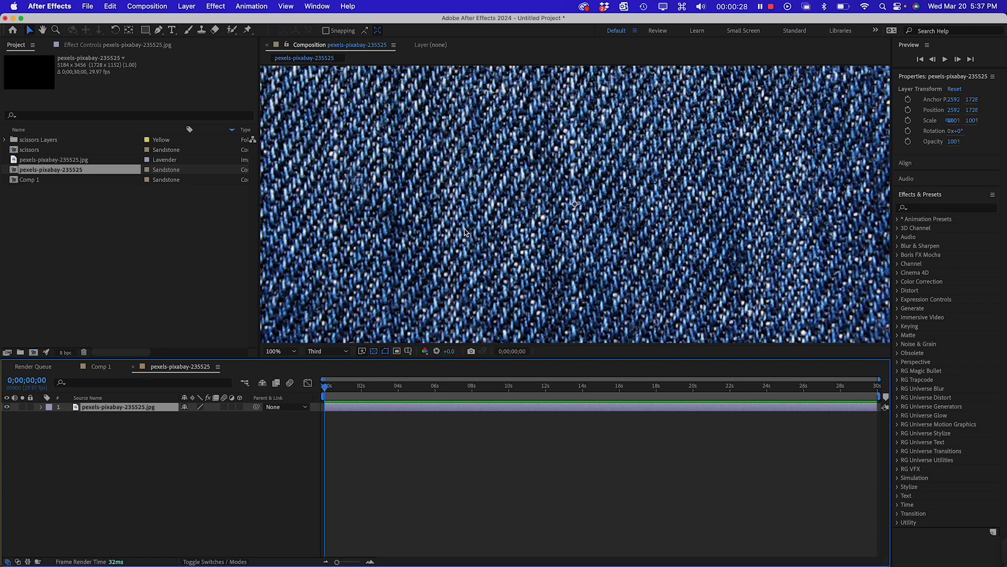
- Close the pexels-pixabay-235525 composition's timeline to return to the empty Comp 1
{"action": "left_click", "coordinate": [46, 177]}
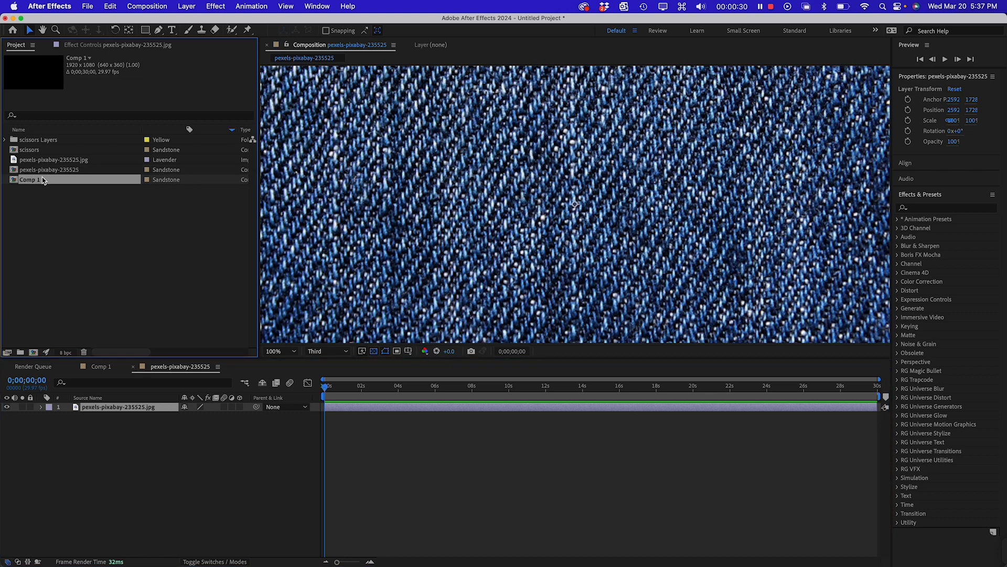
{"action": "left_click", "coordinate": [73, 238]}
{"action": "left_click", "coordinate": [14, 170]}
{"action": "left_click", "coordinate": [94, 240]}
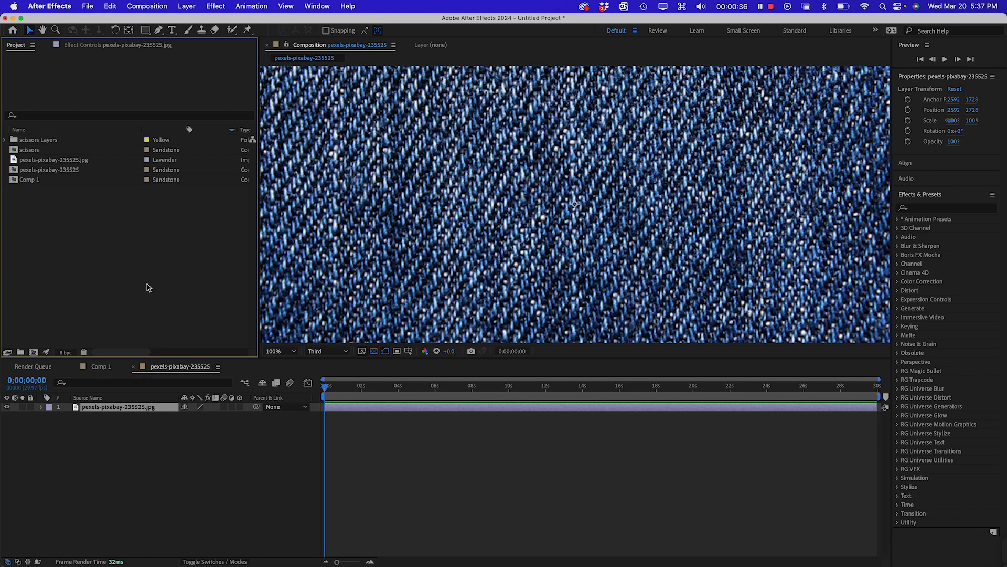
{"action": "left_click", "coordinate": [133, 366]}
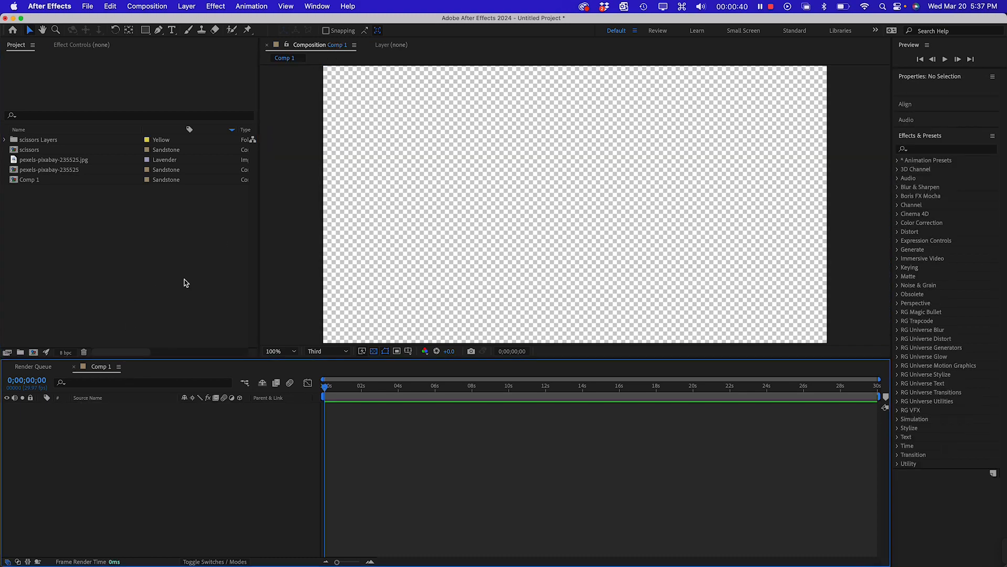
- Expand the scissors Layers folder and open the scissors composition, fitting the whole pair of scissors in view
{"action": "left_click", "coordinate": [108, 256]}
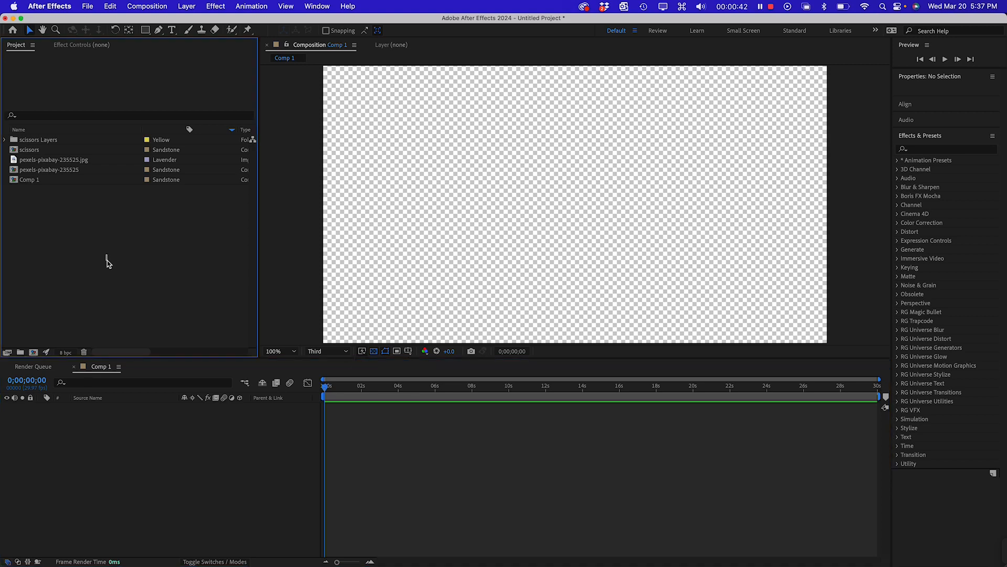
{"action": "left_click", "coordinate": [6, 141]}
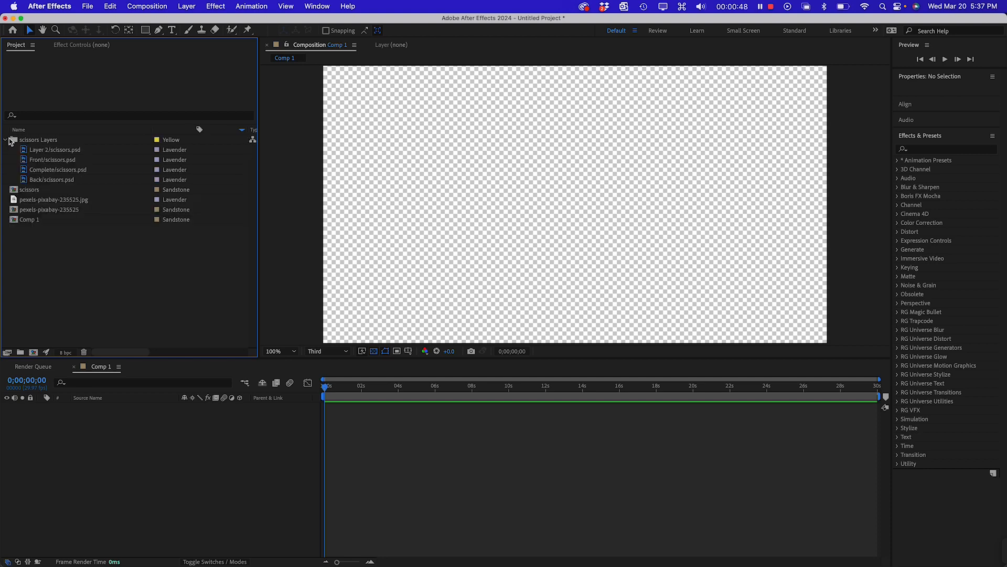
{"action": "left_click", "coordinate": [27, 152]}
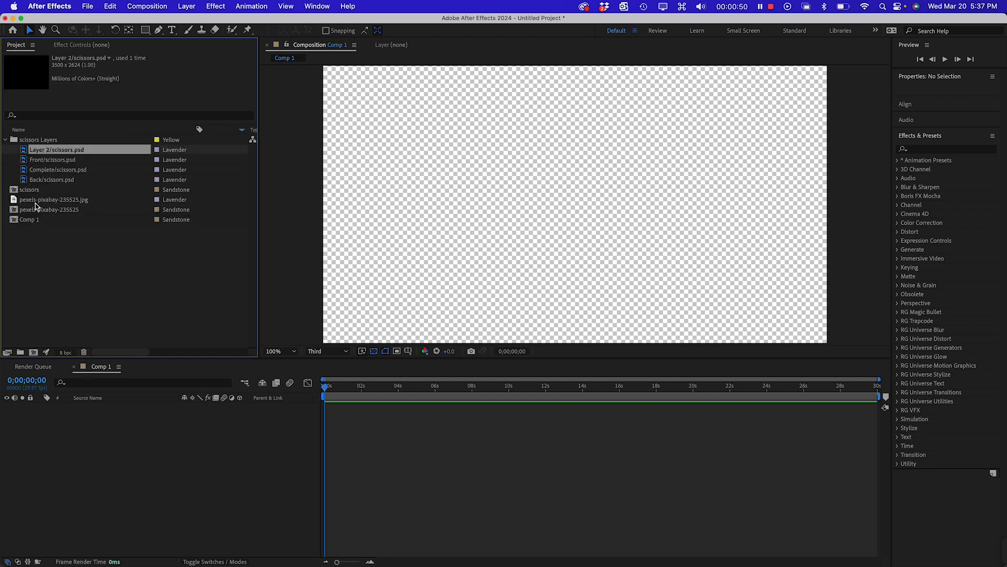
{"action": "left_click", "coordinate": [52, 252]}
{"action": "double_click", "coordinate": [12, 191]}
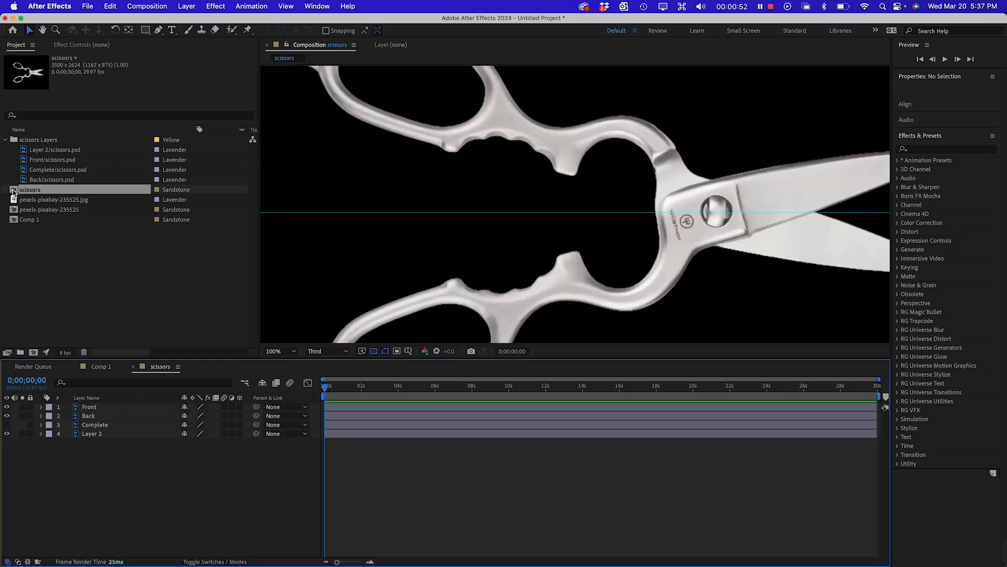
{"action": "key", "text": "super+minus"}
{"action": "key", "text": "super+minus"}
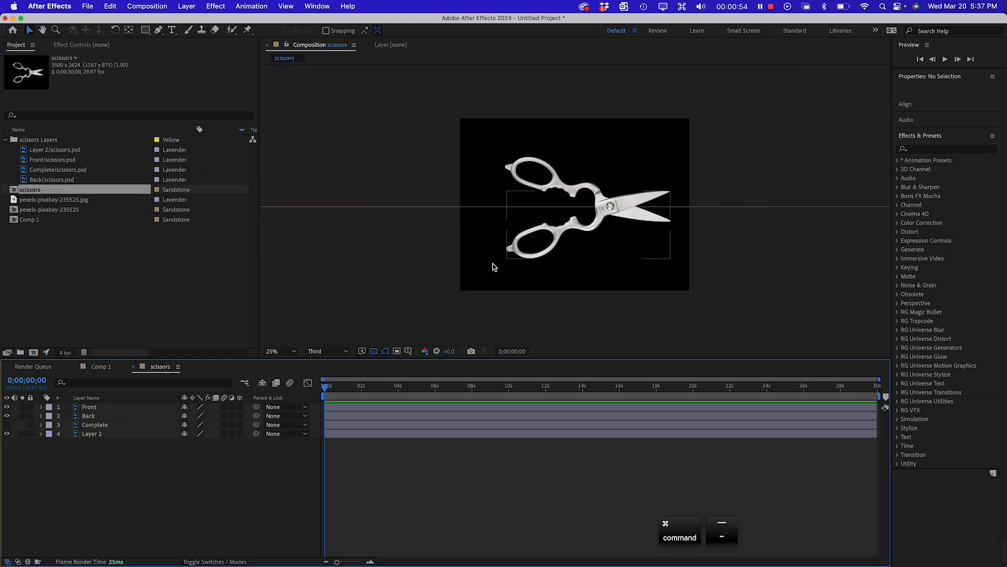
{"action": "key", "text": "super+equal"}
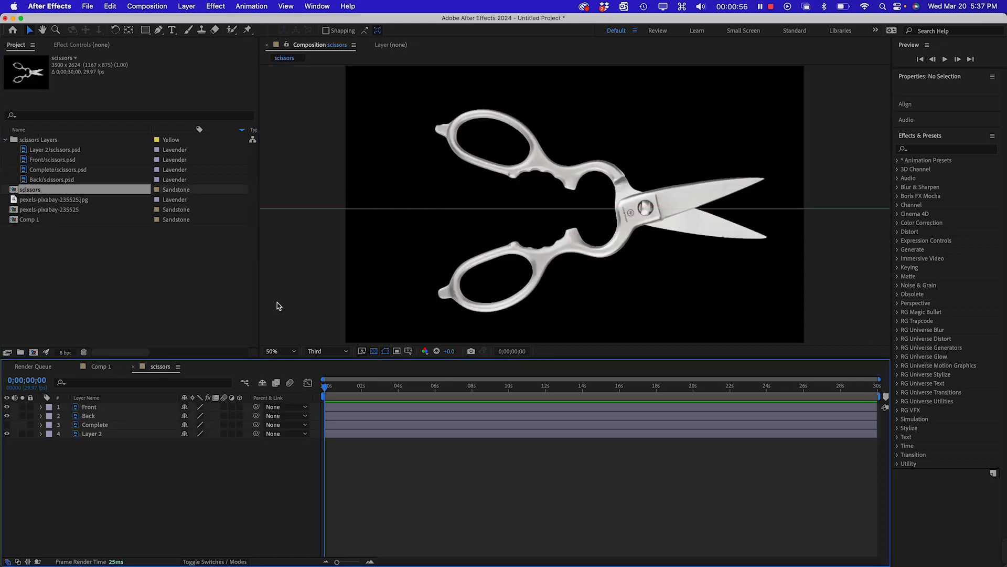
- Copy the Front and Back layers of the scissors composition
{"action": "left_click", "coordinate": [97, 407]}
{"action": "left_click", "coordinate": [101, 416], "text": "shift"}
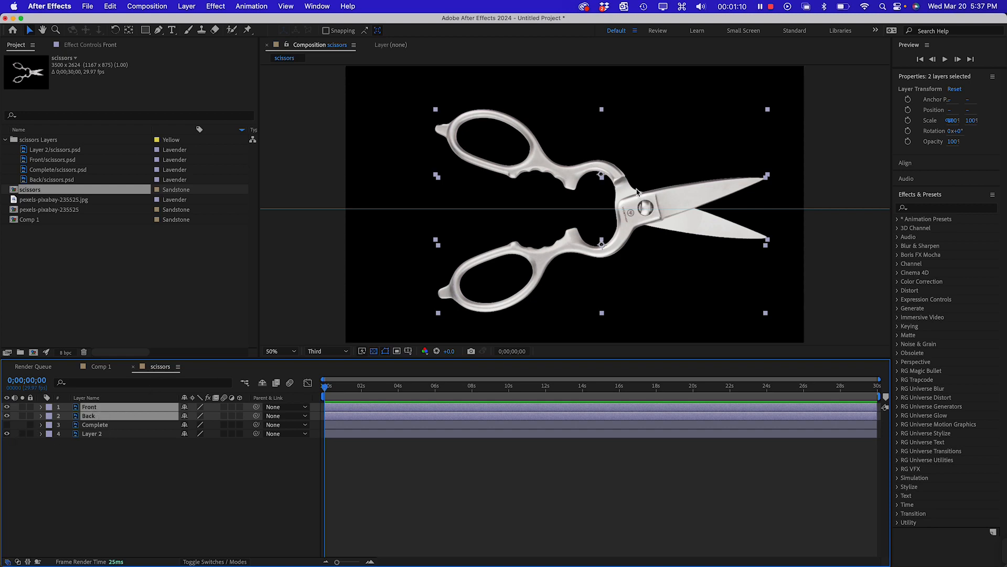
{"action": "right_click", "coordinate": [633, 207]}
{"action": "left_click", "coordinate": [627, 204]}
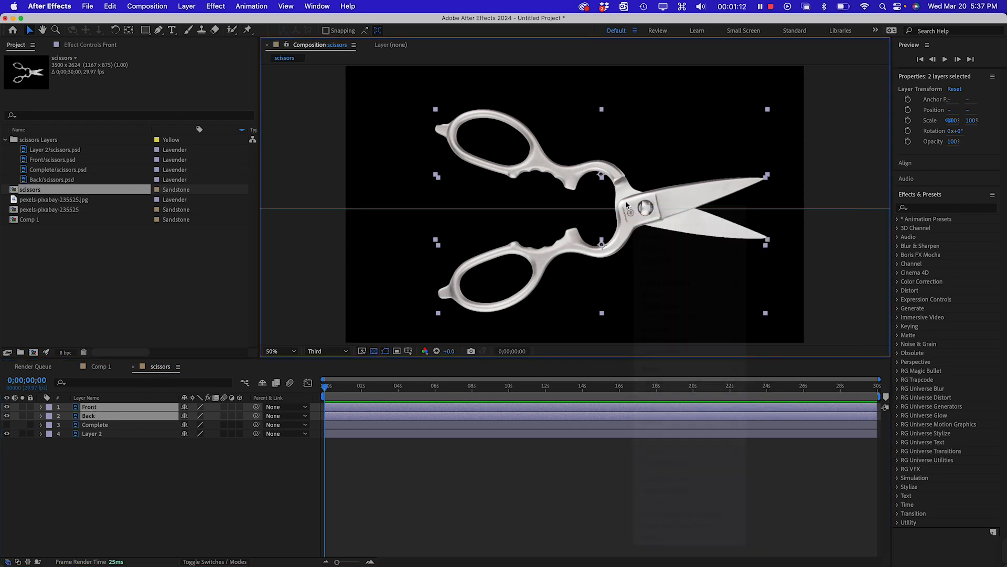
{"action": "key", "text": "super+c"}
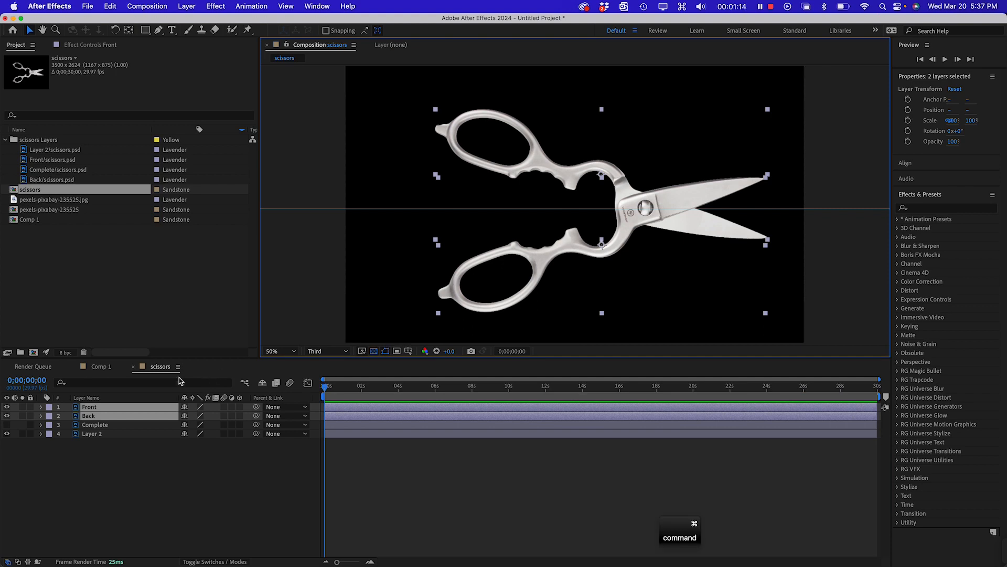
- Reset the Default workspace to its saved layout
{"action": "left_click", "coordinate": [100, 367]}
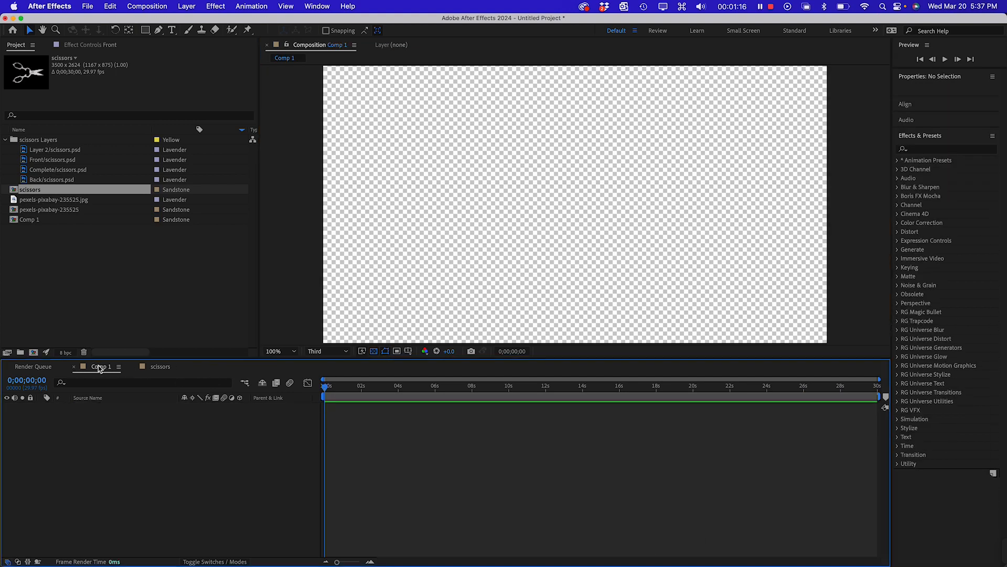
{"action": "key", "text": "grave"}
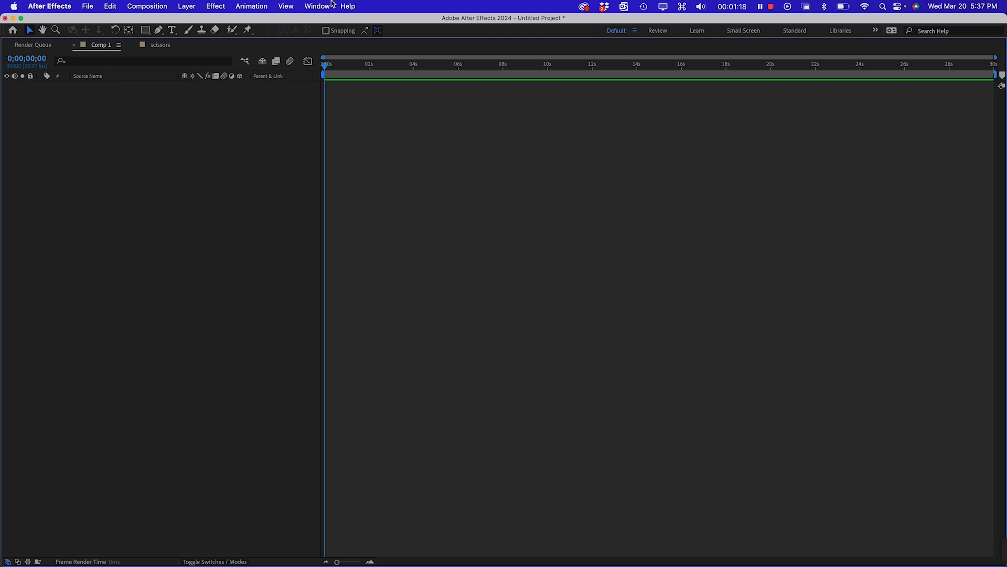
{"action": "left_click", "coordinate": [311, 6]}
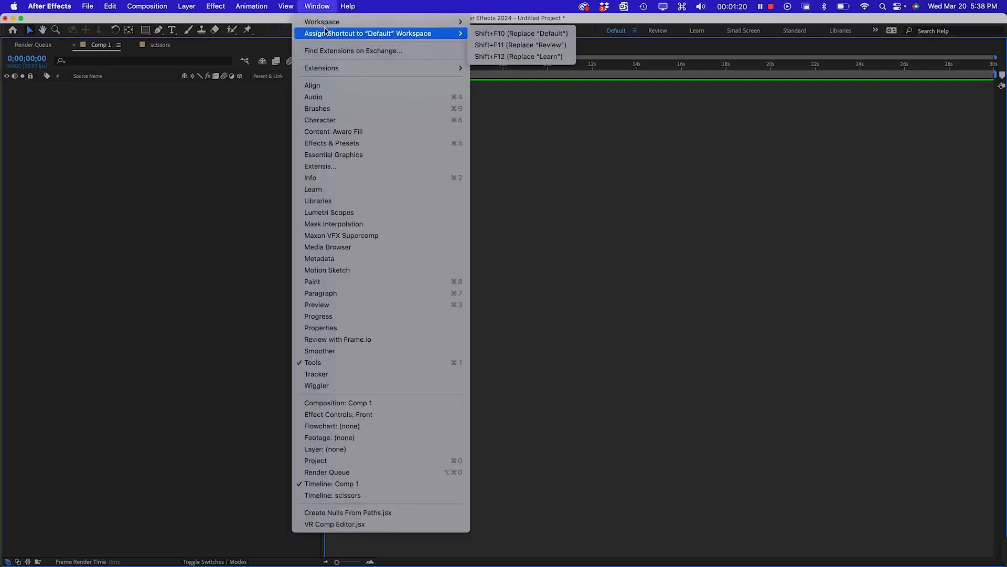
{"action": "mouse_move", "coordinate": [341, 22]}
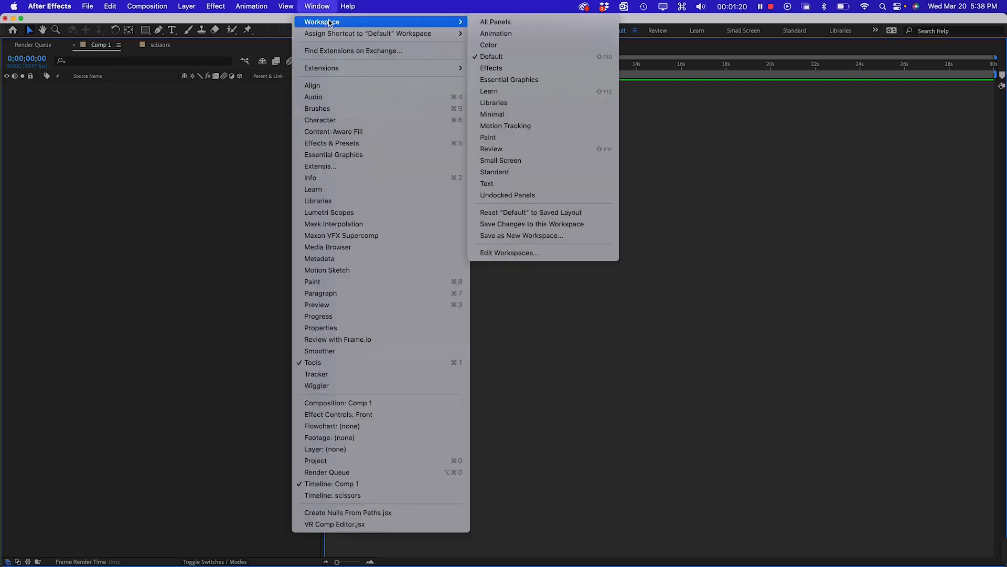
{"action": "left_click", "coordinate": [552, 213]}
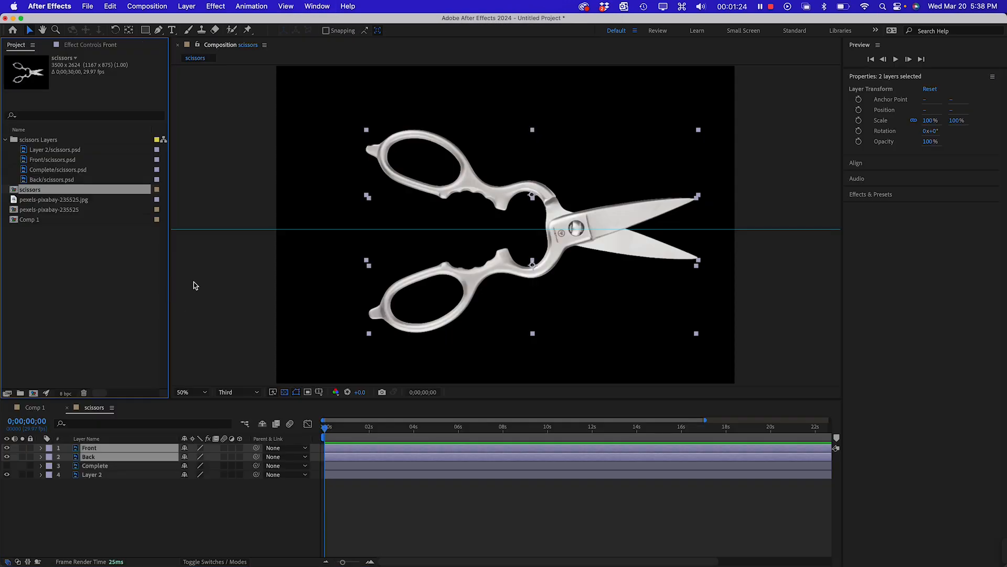
{"action": "left_click", "coordinate": [67, 364]}
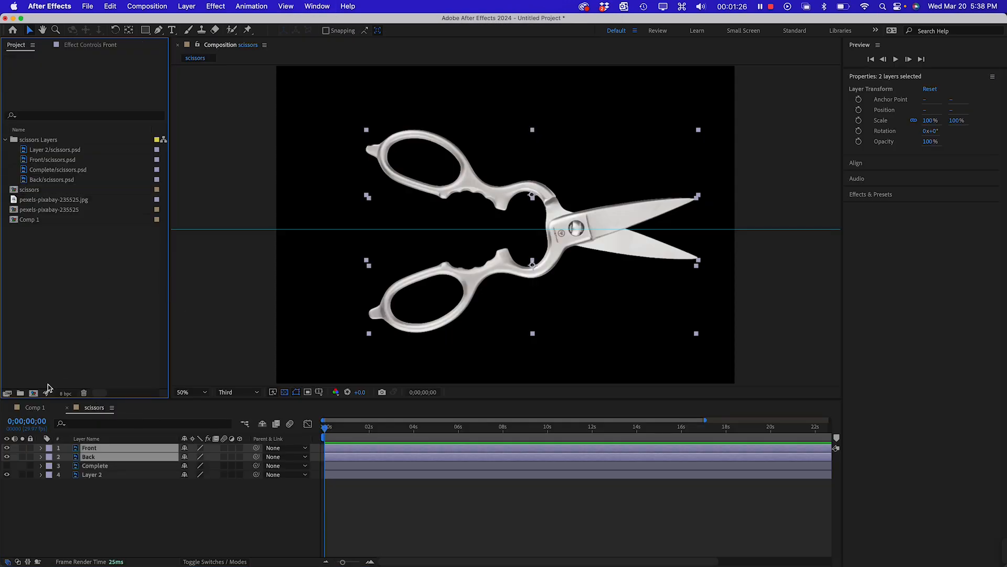
- Paste the Front and Back scissors layers into Comp 1 and move them together over the middle of the frame
{"action": "left_click", "coordinate": [35, 407]}
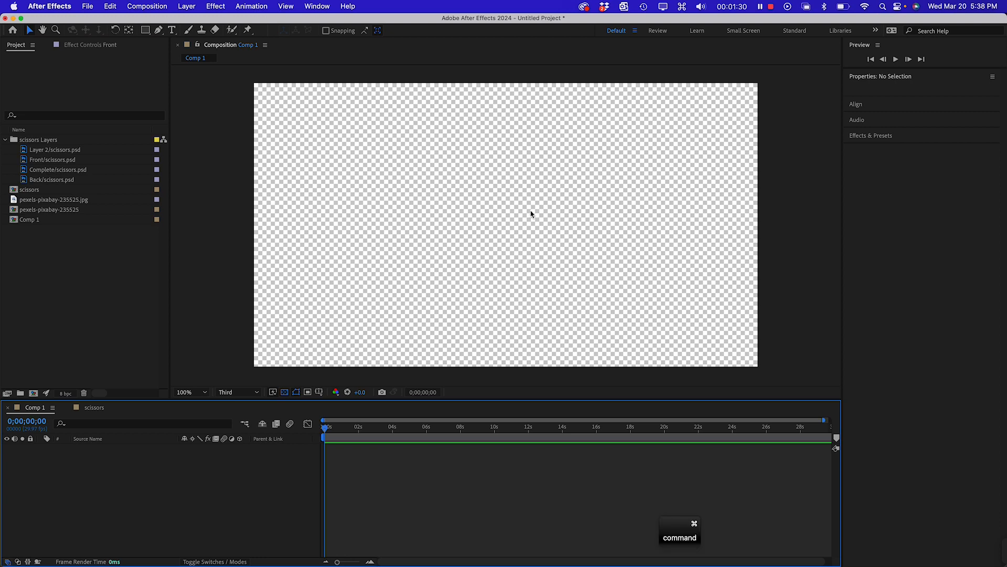
{"action": "key", "text": "super+slash"}
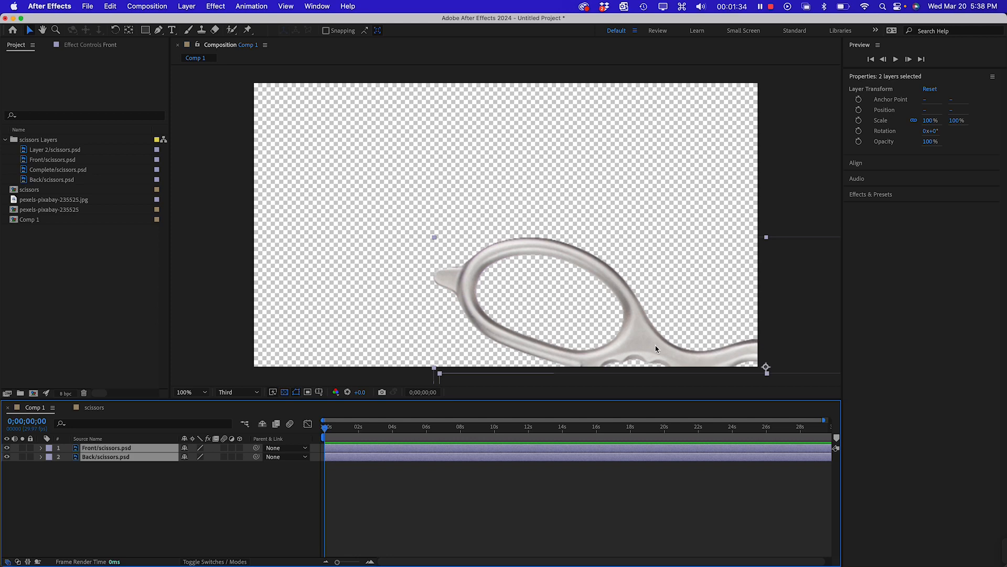
{"action": "key", "text": "super+minus"}
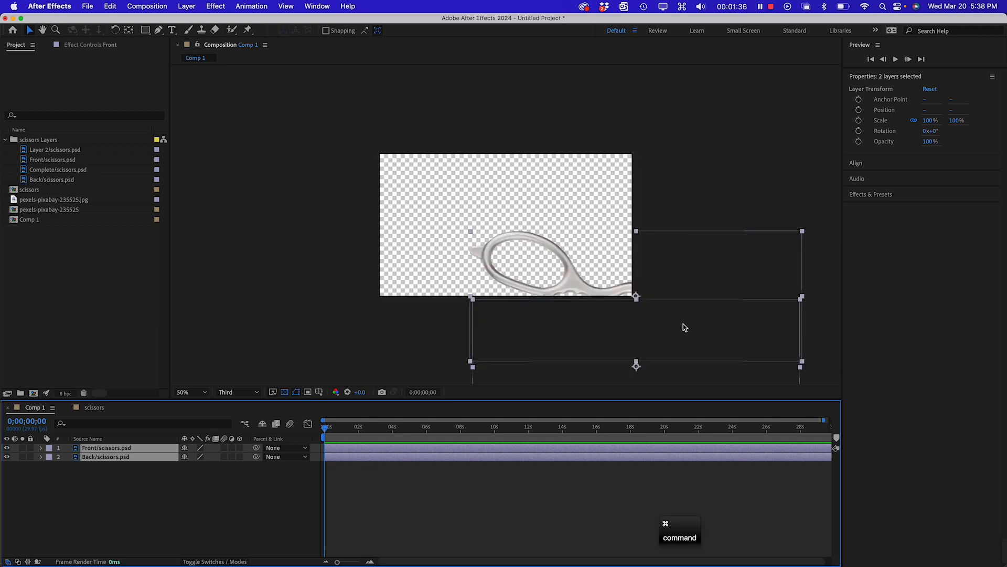
{"action": "left_click_drag", "start_coordinate": [580, 286], "coordinate": [433, 175]}
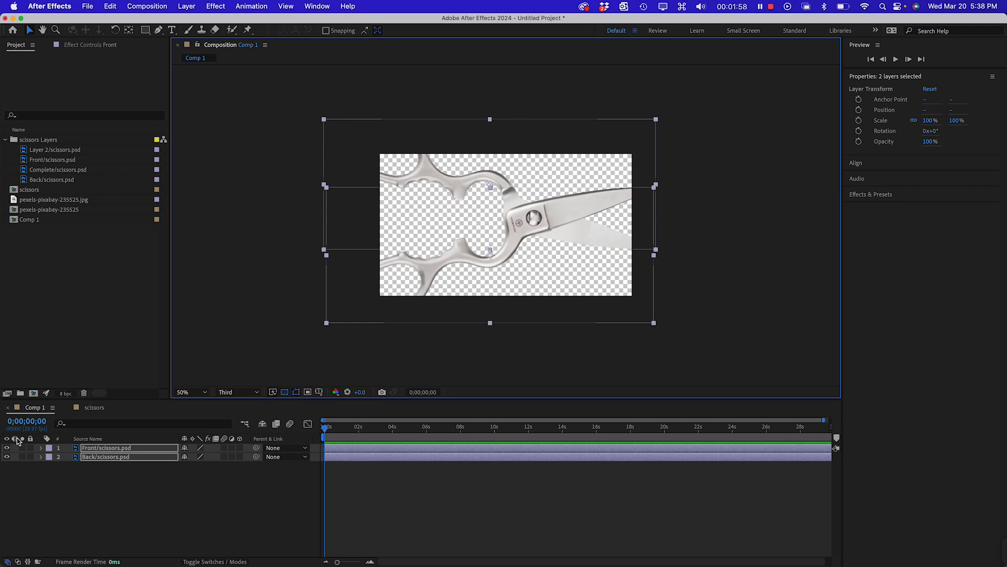
{"action": "left_click", "coordinate": [74, 479]}
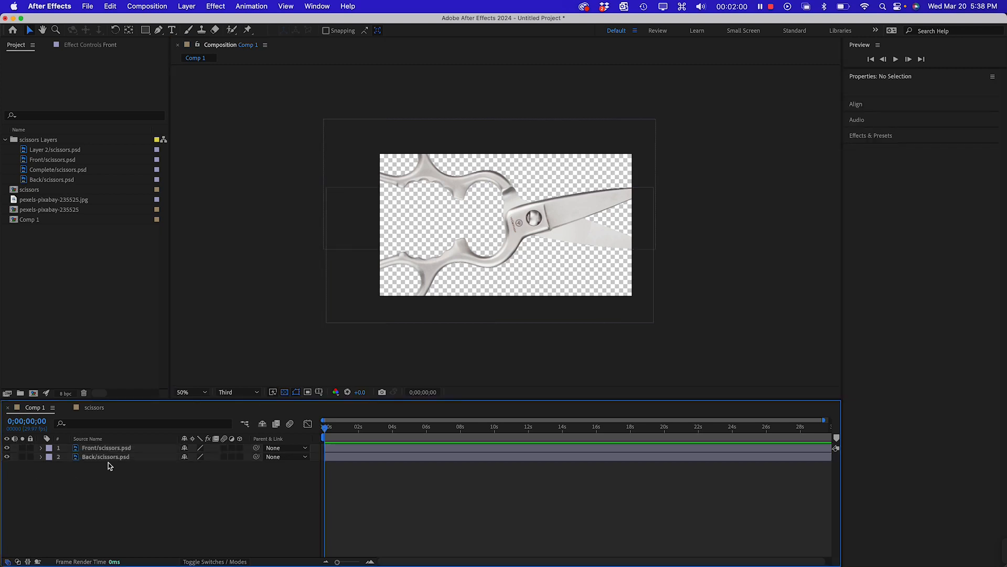
- Parent the Front/scissors.psd layer to the Back/scissors.psd layer
{"action": "left_click", "coordinate": [108, 448]}
{"action": "left_click", "coordinate": [113, 458]}
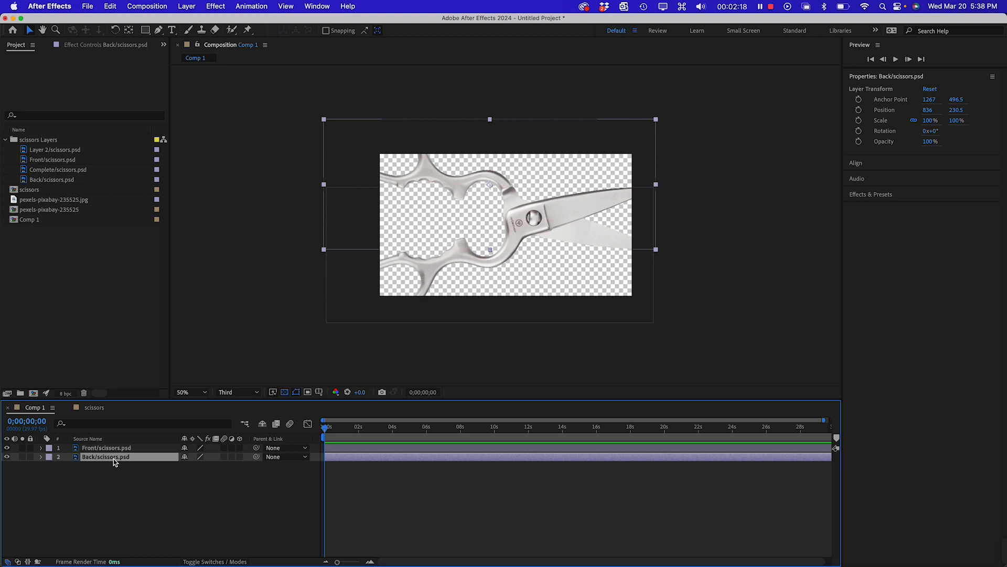
{"action": "left_click", "coordinate": [119, 486]}
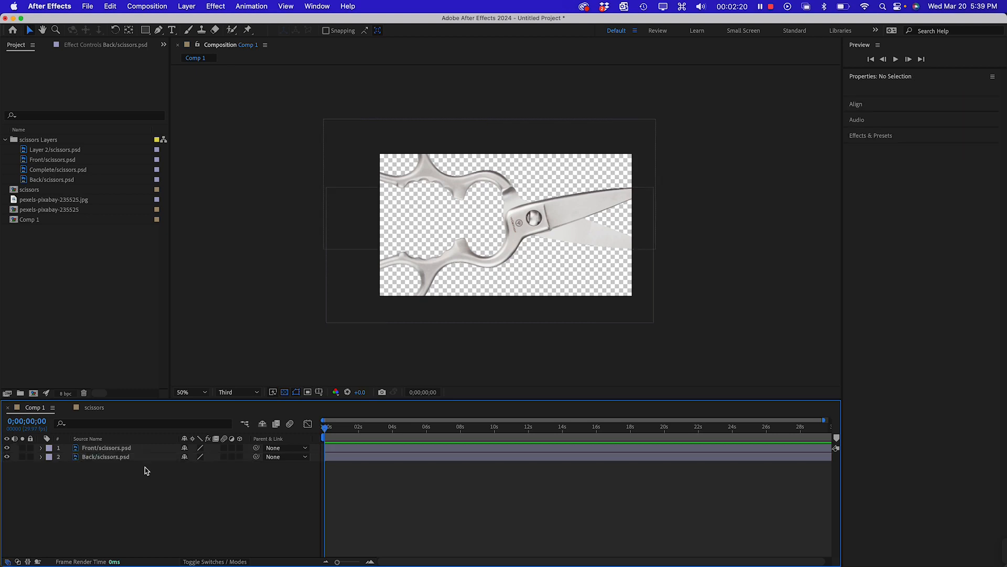
{"action": "left_click", "coordinate": [130, 449]}
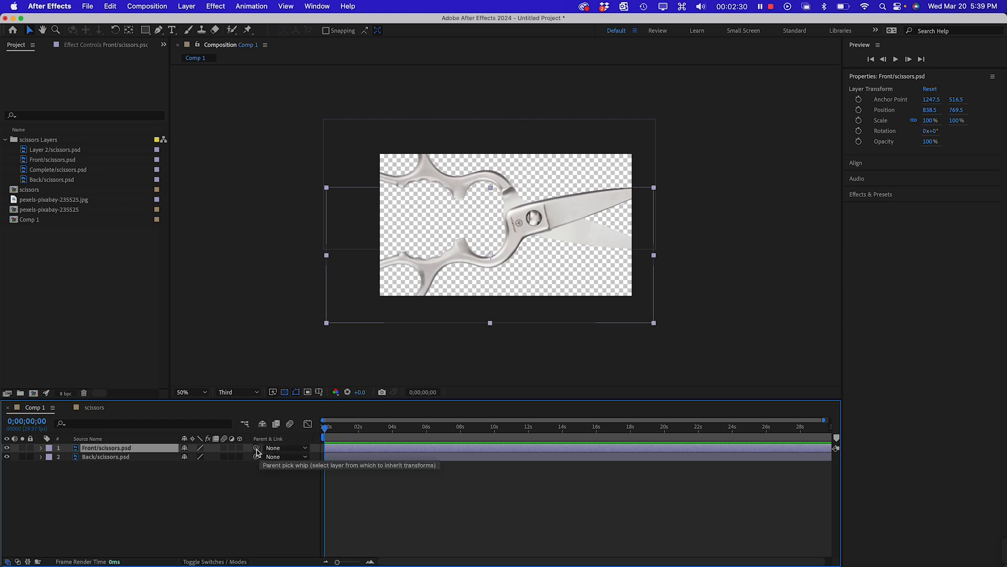
{"action": "left_click_drag", "start_coordinate": [257, 448], "coordinate": [111, 460]}
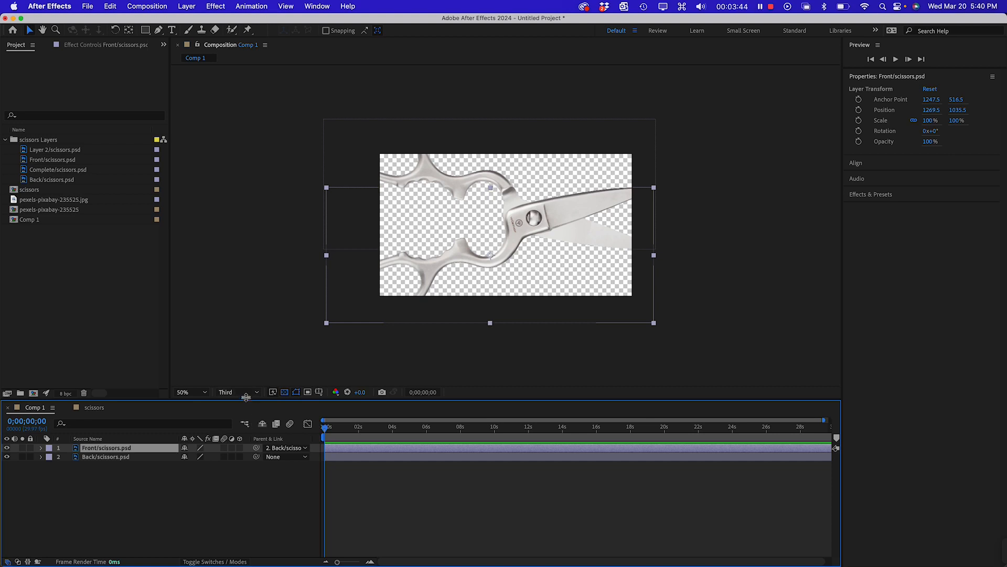
- Enlarge the timeline area and add a new null object to Comp 1
{"action": "left_click_drag", "start_coordinate": [245, 400], "coordinate": [253, 334]}
{"action": "left_click", "coordinate": [162, 443]}
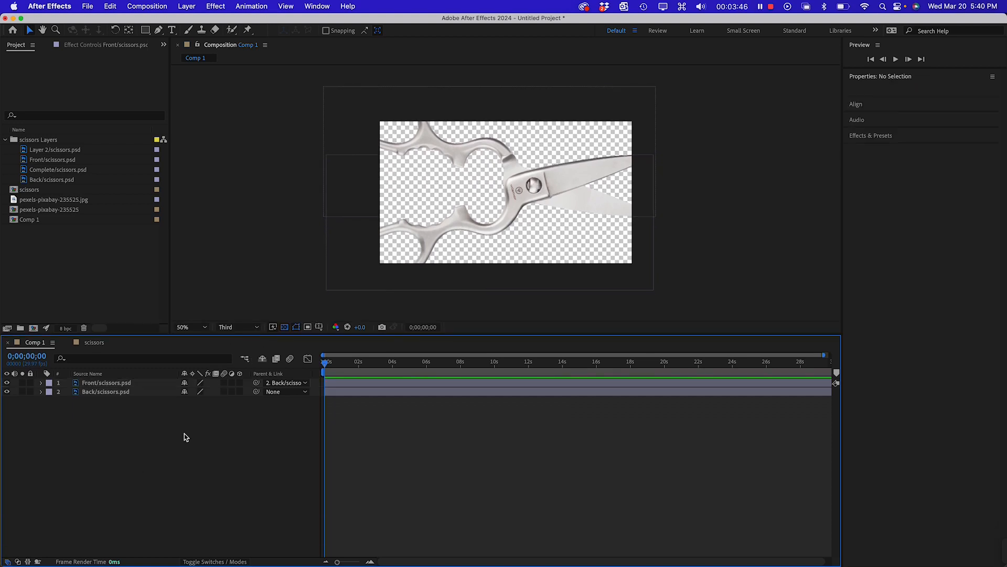
{"action": "right_click", "coordinate": [162, 430]}
{"action": "mouse_move", "coordinate": [203, 428]}
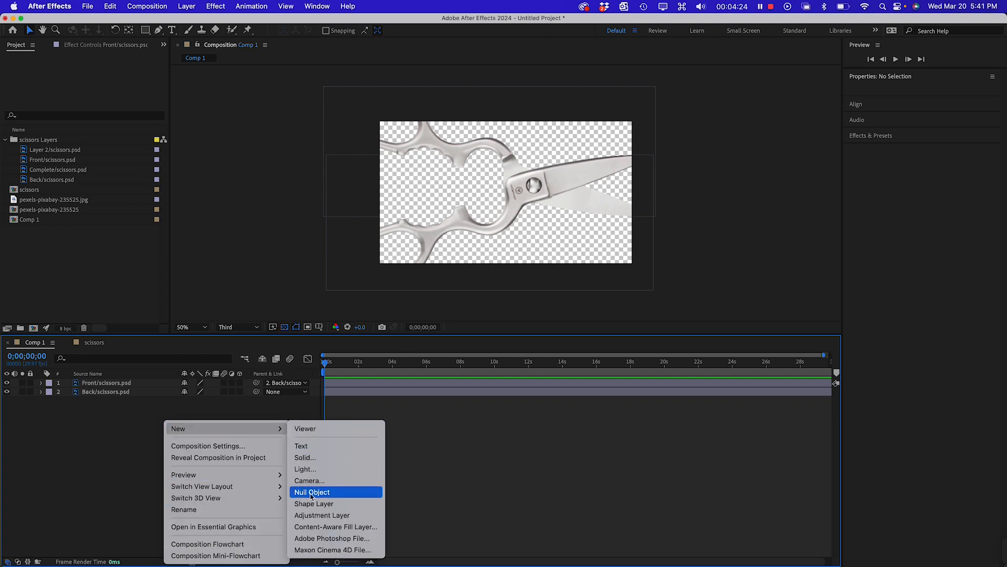
{"action": "left_click", "coordinate": [322, 493]}
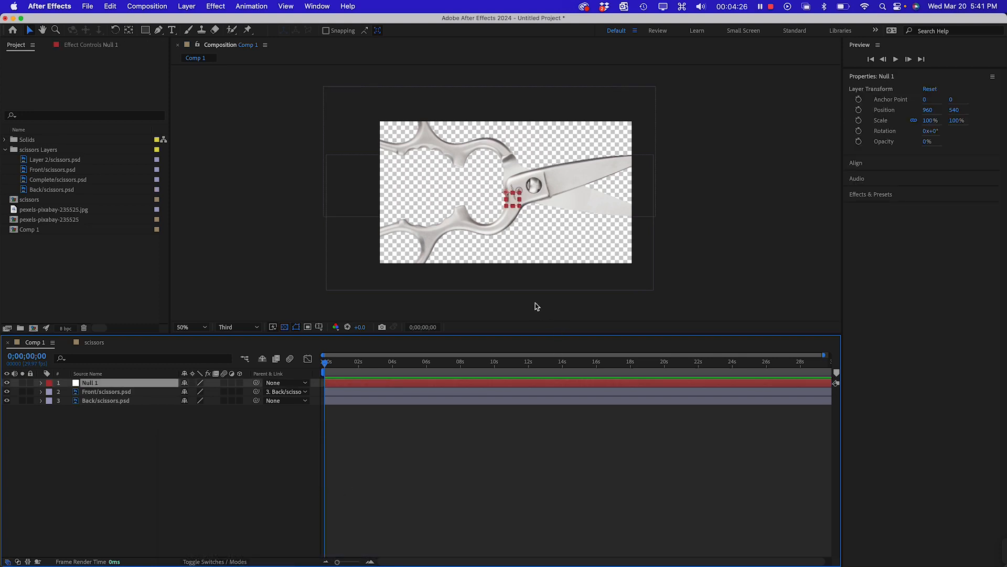
- Scale the null object to about 429% and place it at about 950, 262 so its box surrounds the scissors' pivot screw
{"action": "key", "text": "super+equal"}
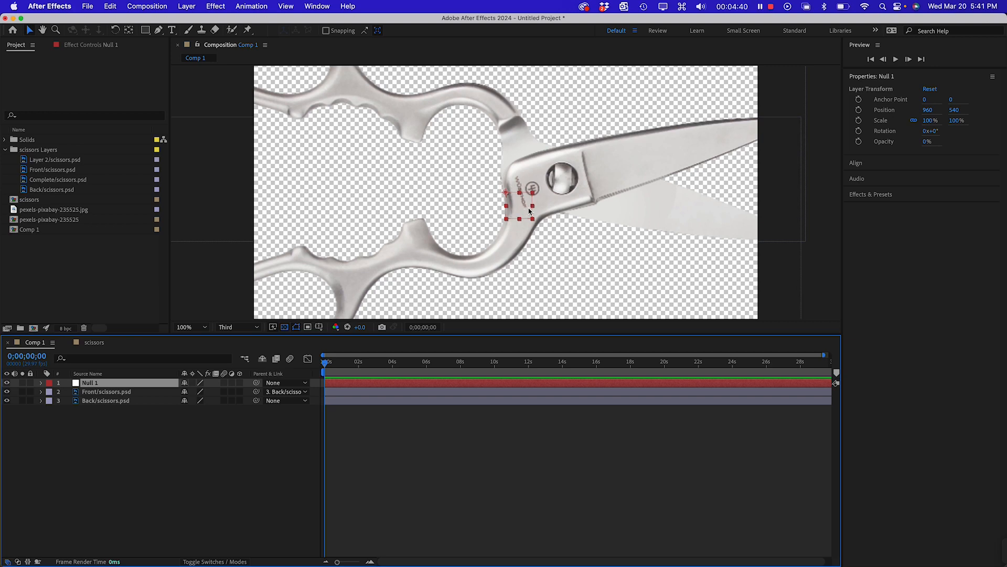
{"action": "left_click_drag", "start_coordinate": [529, 216], "coordinate": [588, 200]}
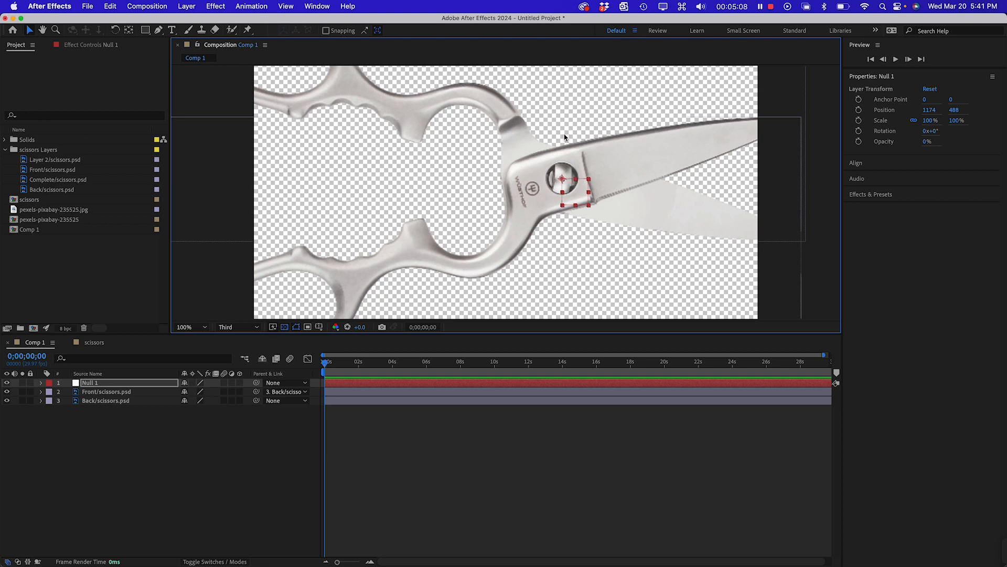
{"action": "key", "text": "super+equal"}
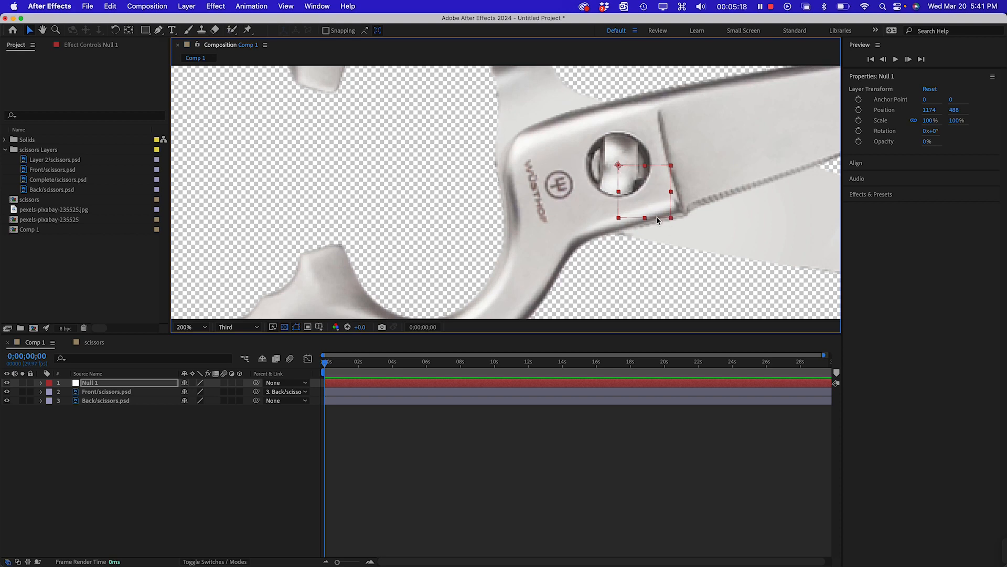
{"action": "left_click_drag", "start_coordinate": [671, 217], "coordinate": [762, 317]}
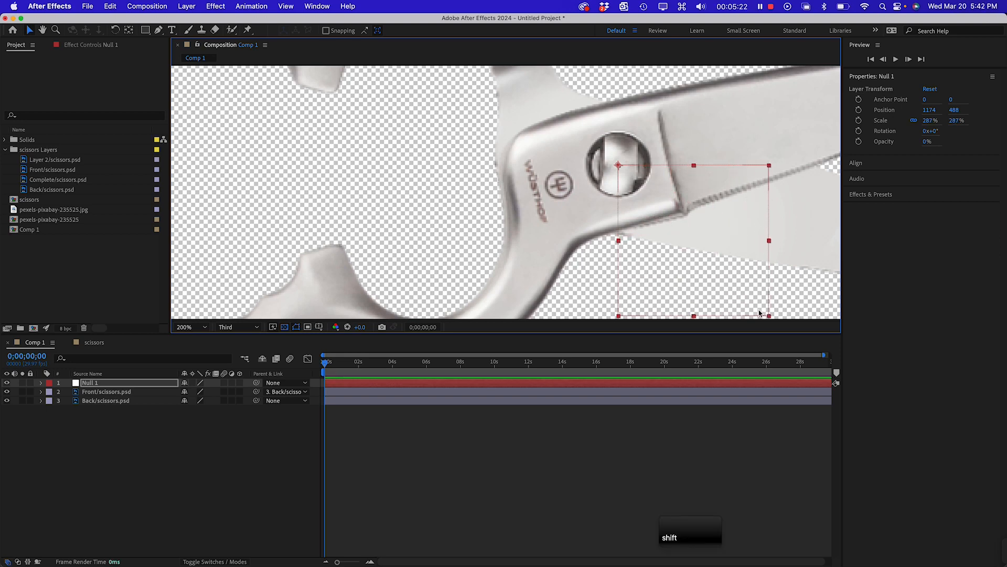
{"action": "key", "text": "super+minus"}
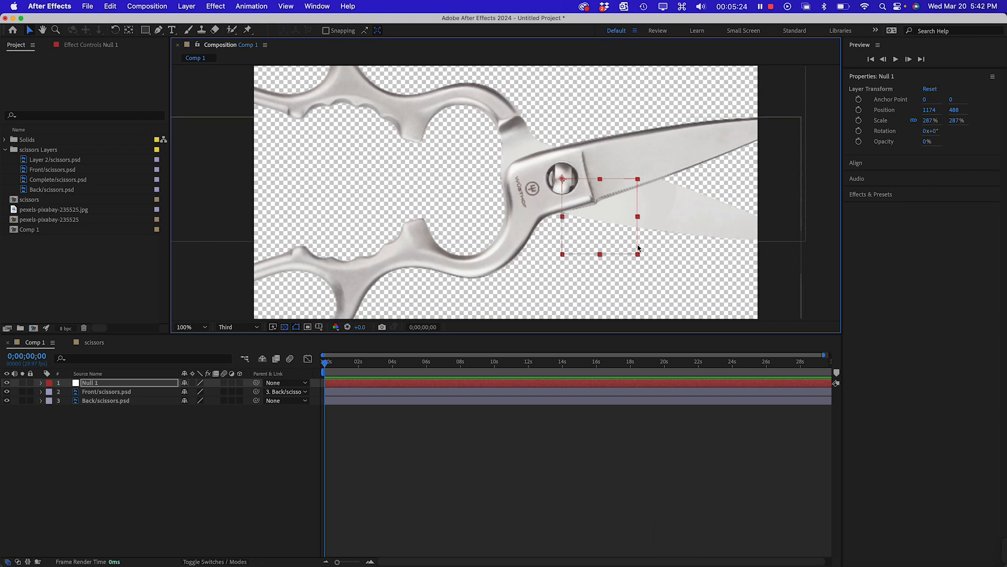
{"action": "left_click_drag", "start_coordinate": [615, 256], "coordinate": [579, 239]}
{"action": "left_click", "coordinate": [129, 30]}
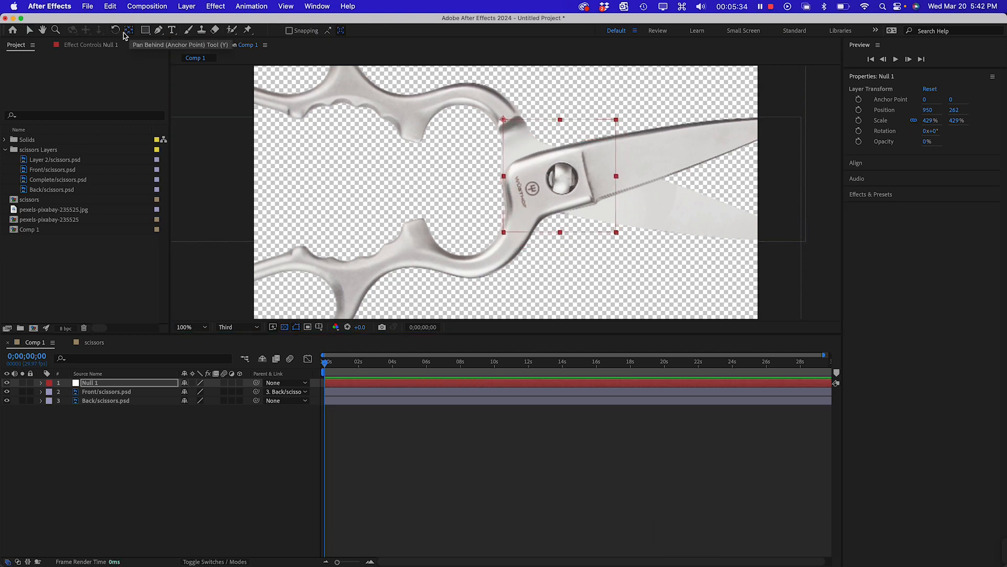
{"action": "left_click_drag", "start_coordinate": [505, 122], "coordinate": [529, 121]}
{"action": "right_click", "coordinate": [529, 122]}
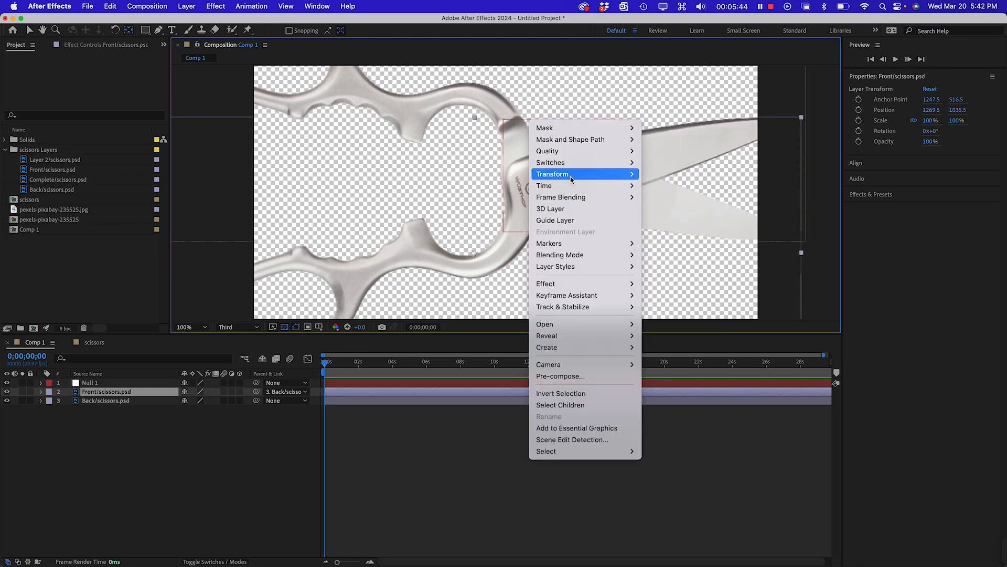
{"action": "mouse_move", "coordinate": [569, 177]}
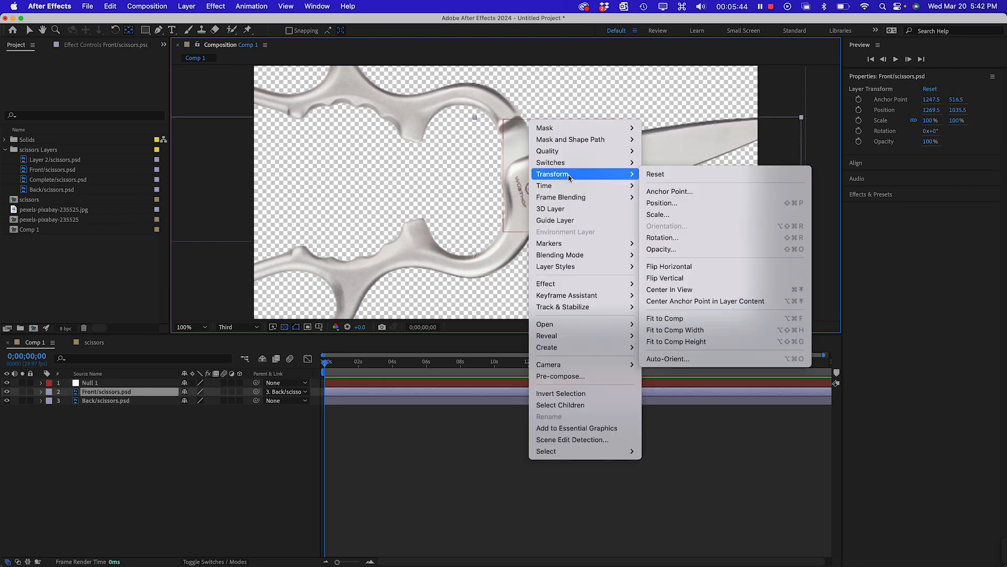
{"action": "left_click", "coordinate": [703, 303]}
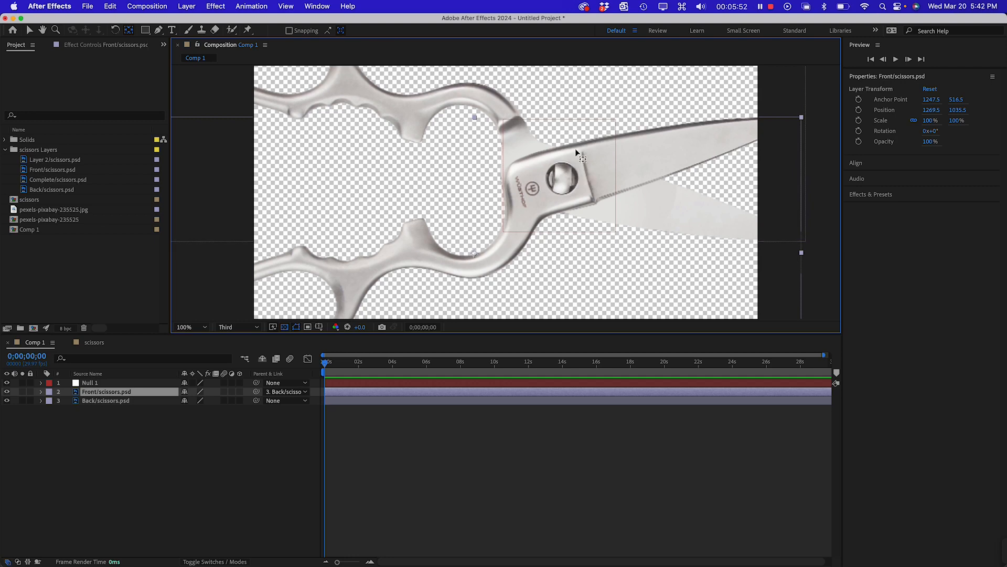
{"action": "key", "text": "super+z"}
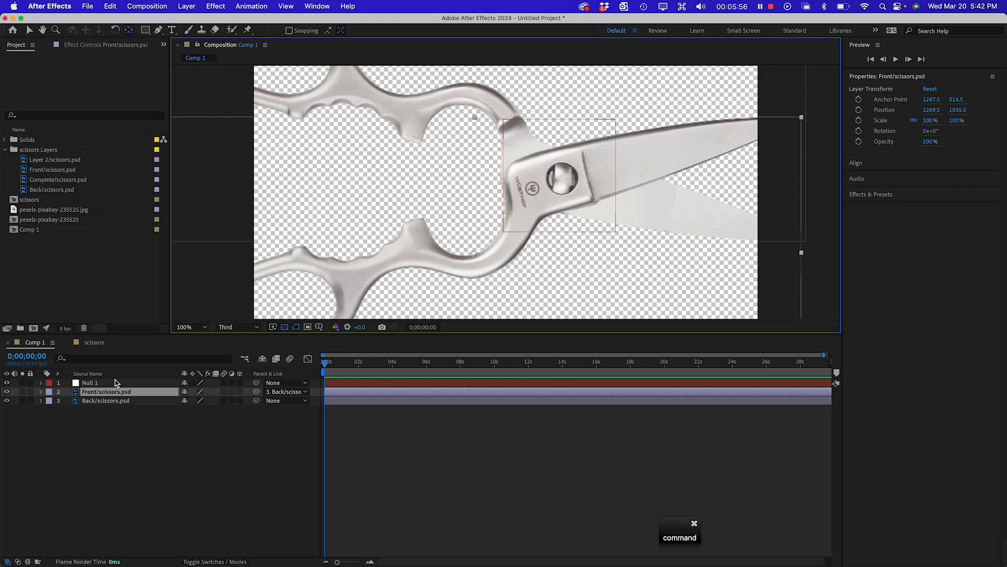
{"action": "key", "text": "super+z"}
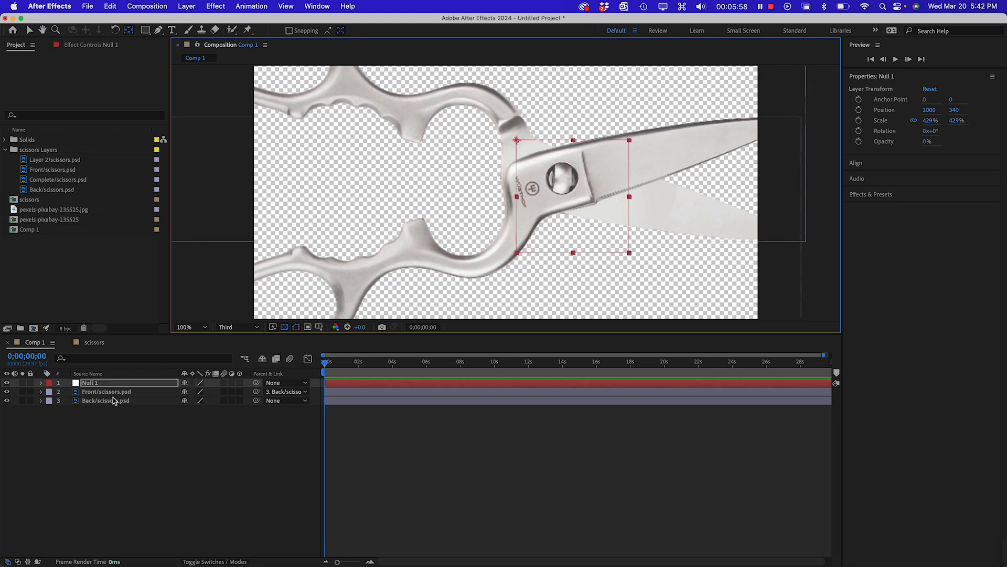
- Center the null's anchor point in its layer content and move the null onto the pivot screw, at about 1174, 486
{"action": "left_click", "coordinate": [84, 383]}
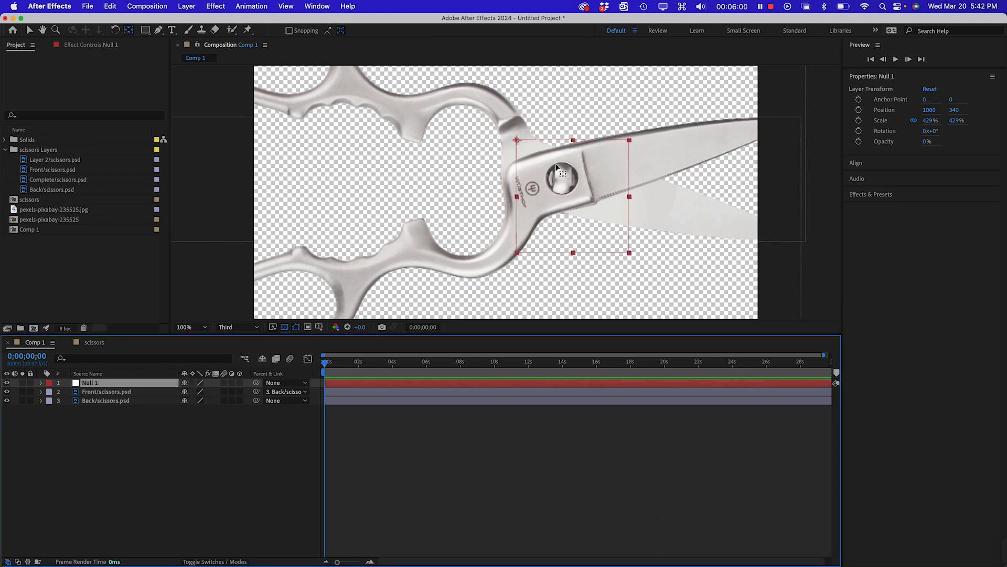
{"action": "right_click", "coordinate": [548, 152]}
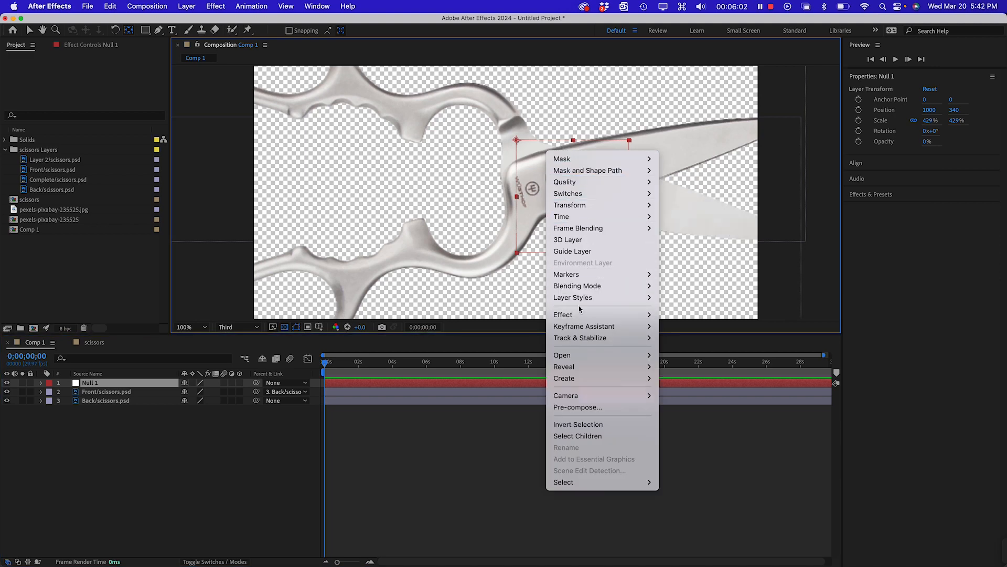
{"action": "mouse_move", "coordinate": [613, 205]}
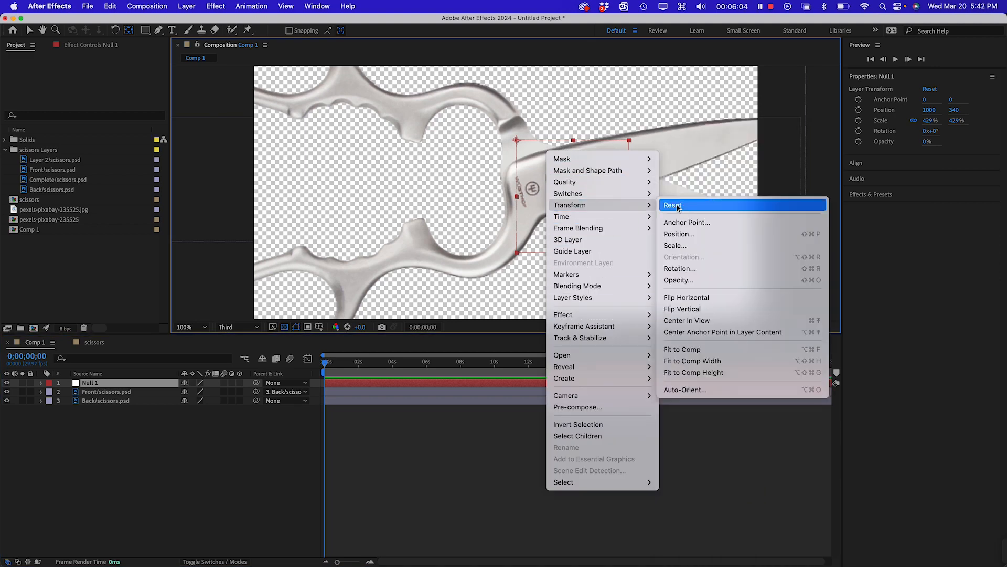
{"action": "left_click", "coordinate": [702, 332]}
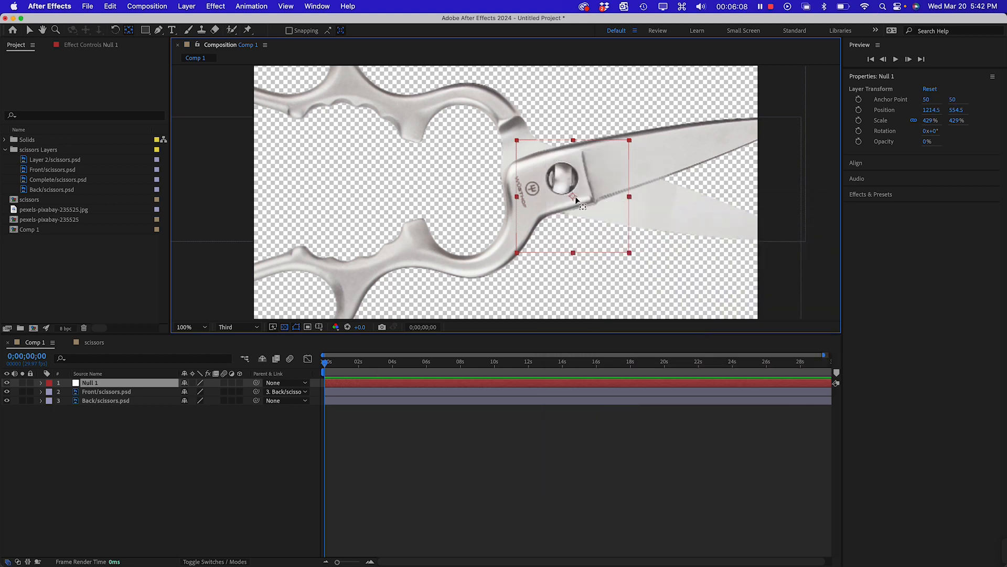
{"action": "left_click", "coordinate": [29, 30]}
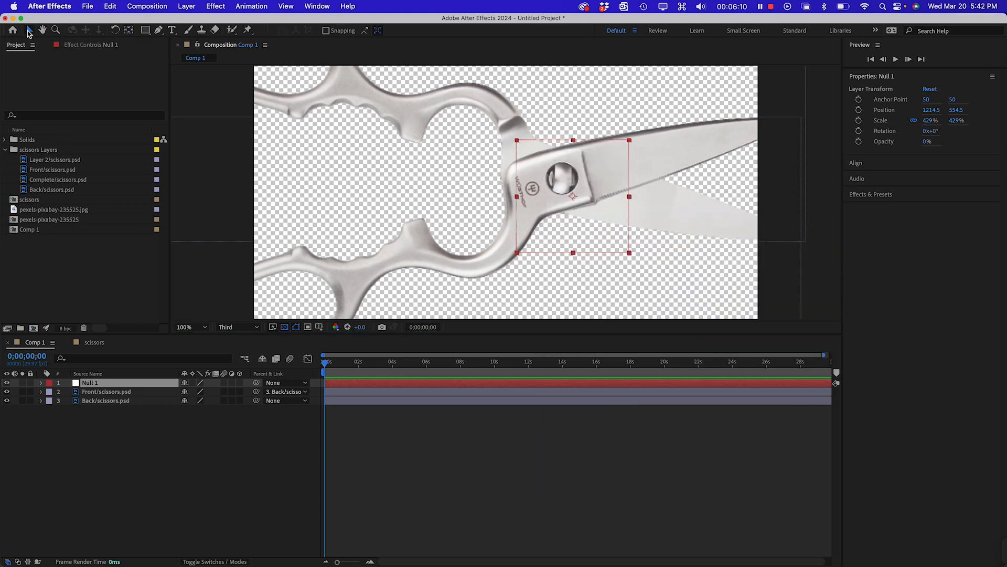
{"action": "left_click_drag", "start_coordinate": [610, 256], "coordinate": [600, 237]}
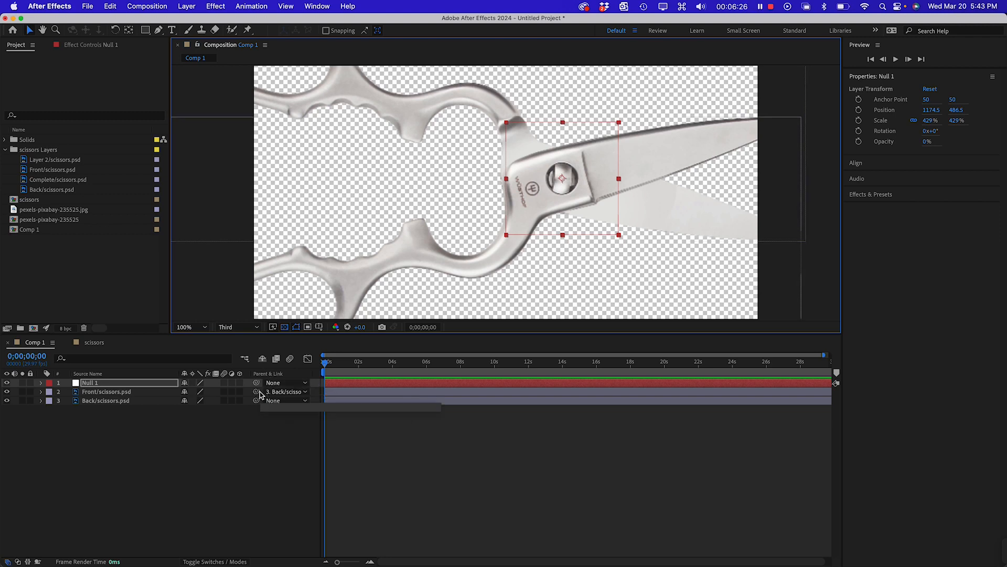
- Parent the Front and Back scissors layers to Null 1 and move the null horizontally to about 1254, 486
{"action": "left_click_drag", "start_coordinate": [258, 394], "coordinate": [147, 386]}
{"action": "left_click_drag", "start_coordinate": [257, 400], "coordinate": [135, 385]}
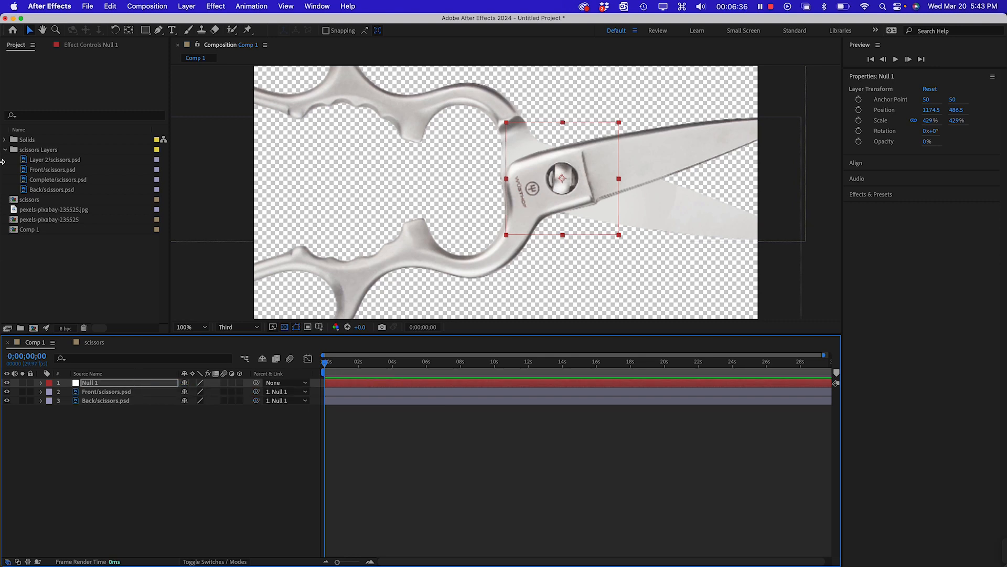
{"action": "key", "text": "super+minus"}
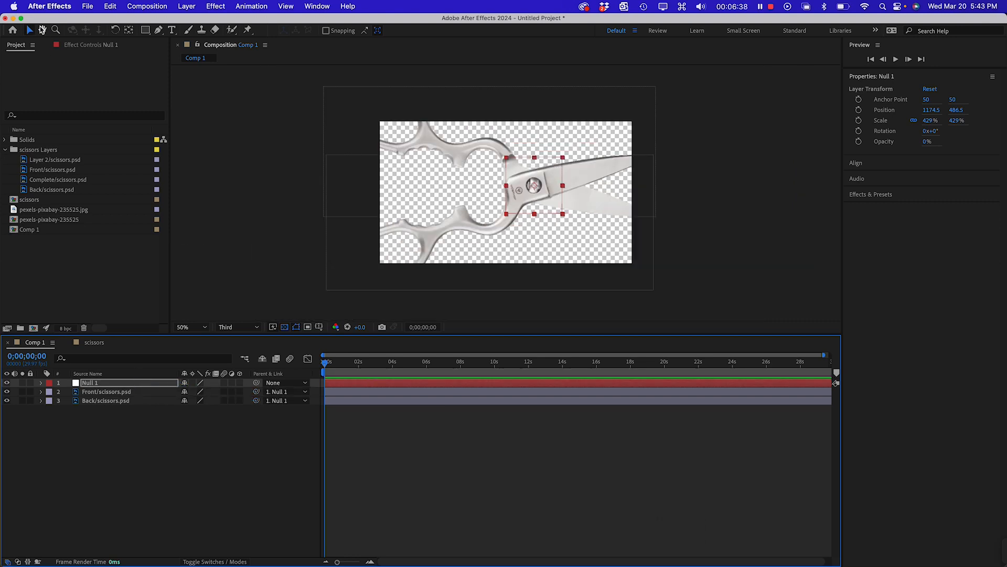
{"action": "left_click", "coordinate": [85, 384]}
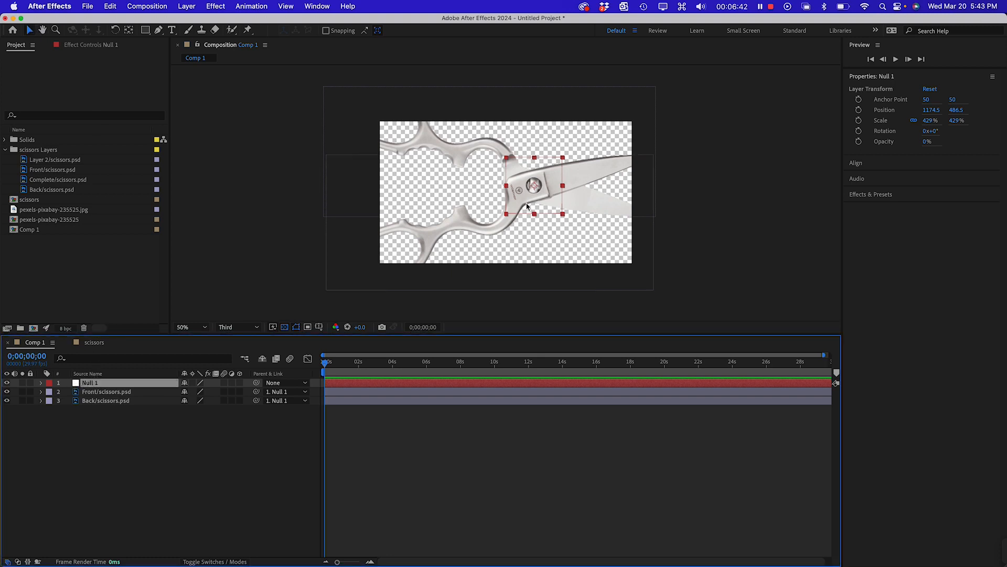
{"action": "mouse_move", "coordinate": [546, 214]}
{"action": "left_mouse_down"}
{"action": "mouse_move", "coordinate": [585, 240]}
{"action": "mouse_move", "coordinate": [548, 213]}
{"action": "mouse_move", "coordinate": [584, 226]}
{"action": "mouse_move", "coordinate": [555, 220]}
{"action": "mouse_move", "coordinate": [560, 206]}
{"action": "left_mouse_up"}
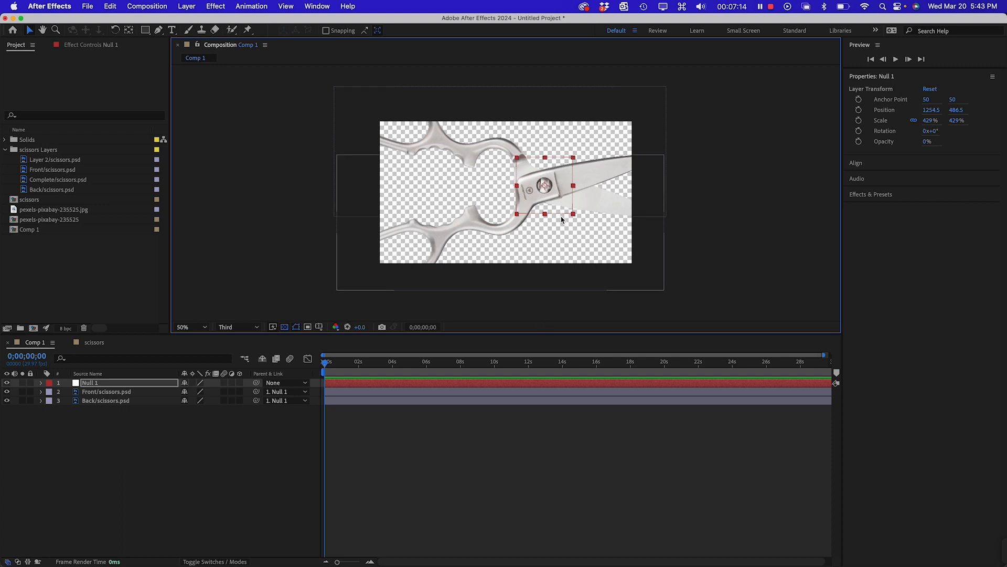
- Rename the Null 1 layer as Scissors Controller
{"action": "left_click", "coordinate": [90, 384]}
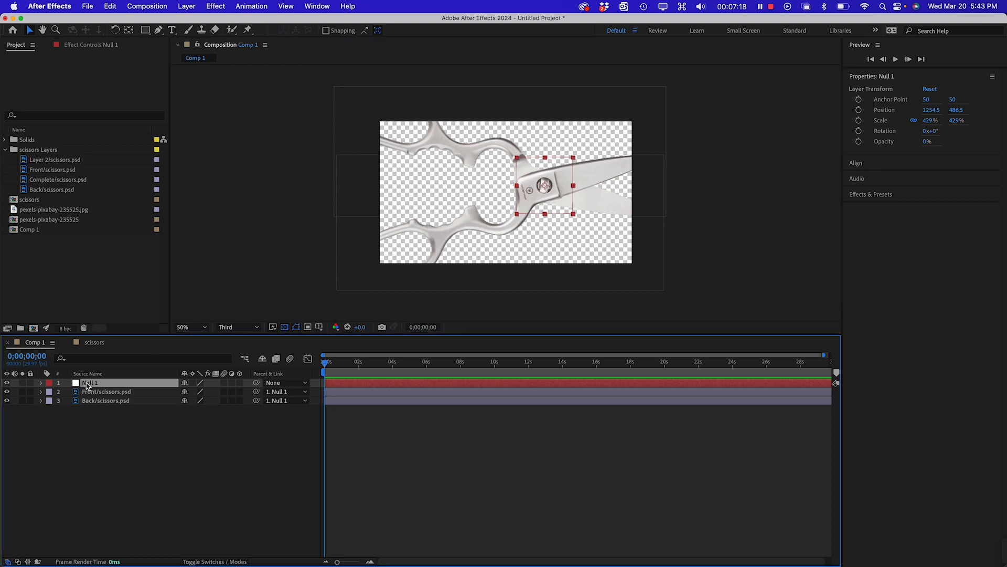
{"action": "key", "text": "Return"}
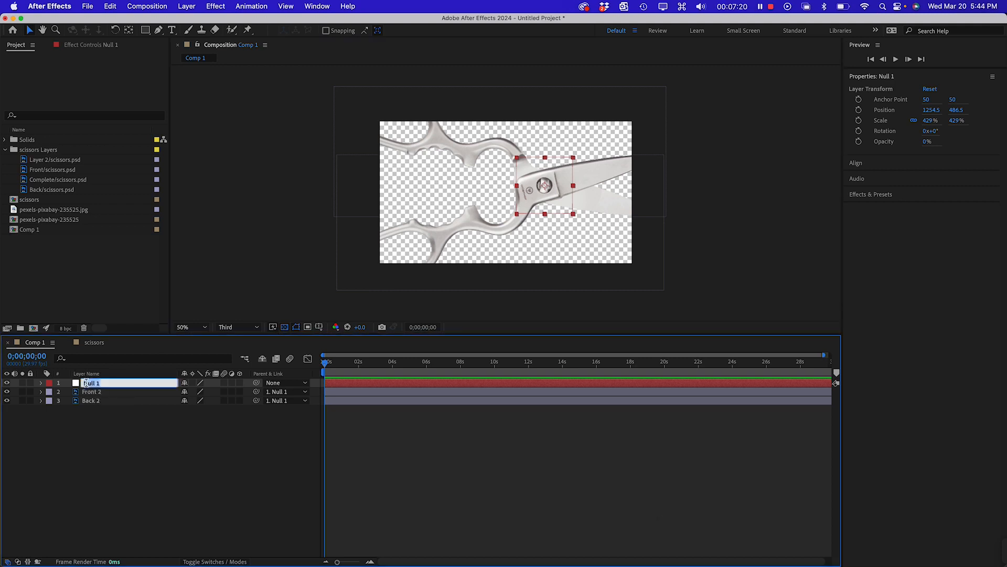
{"action": "type", "text": "Sc"}
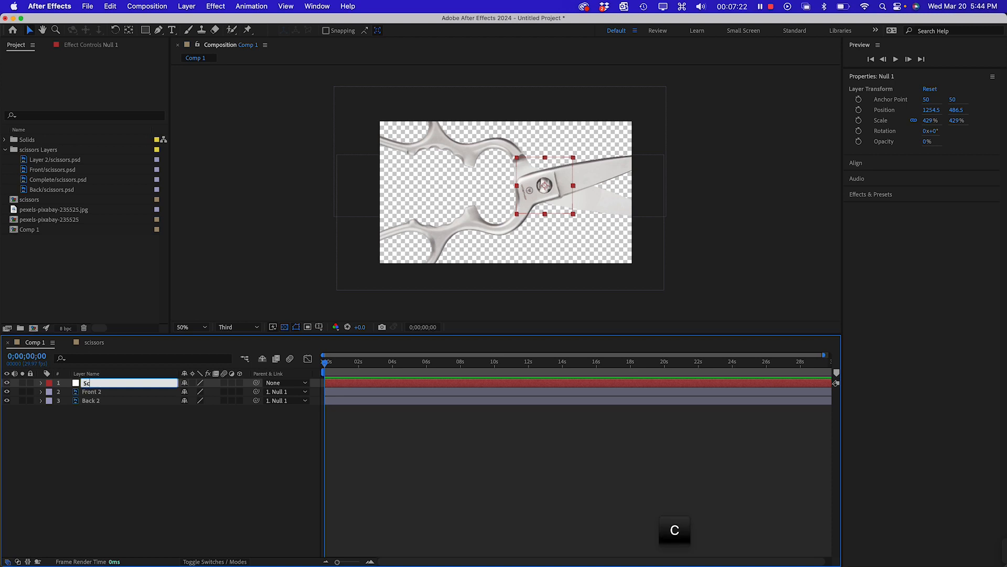
{"action": "type", "text": "isi"}
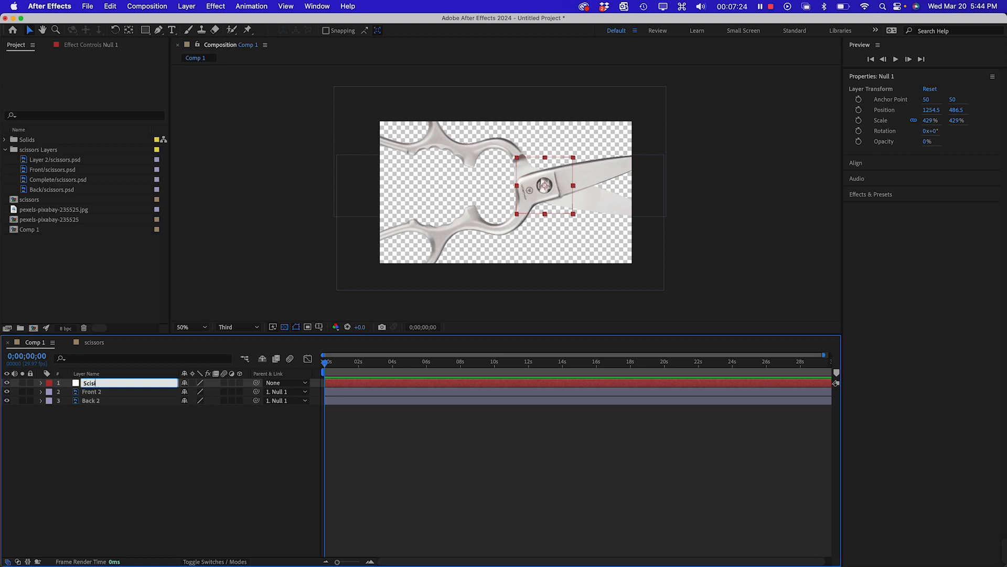
{"action": "key", "text": "BackSpace"}
{"action": "type", "text": "s"}
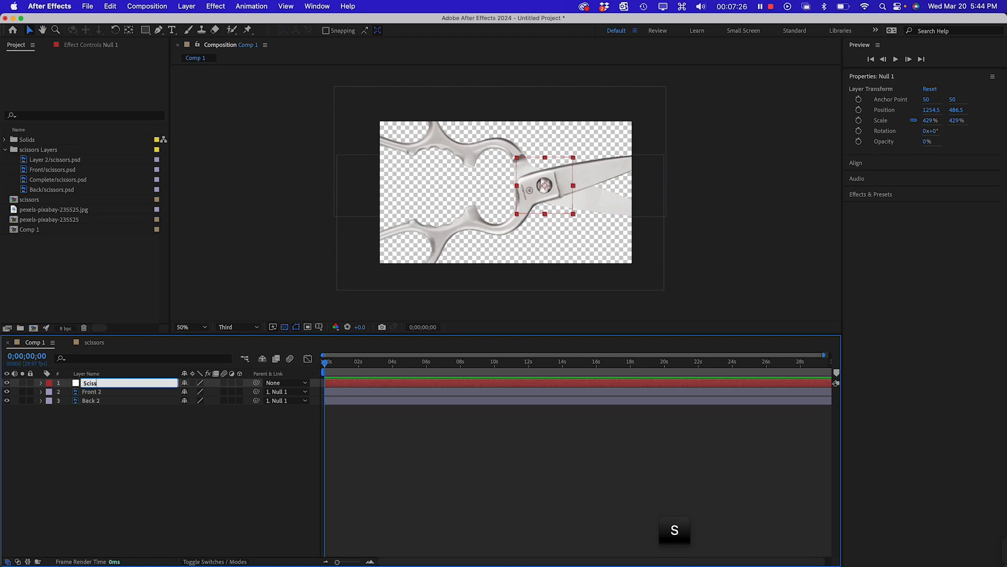
{"action": "type", "text": "ors C"}
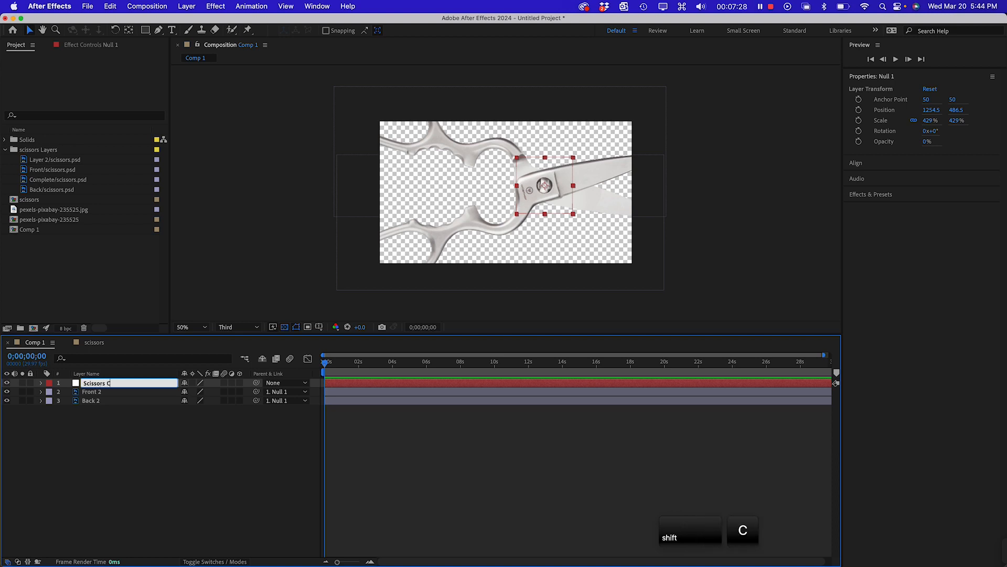
{"action": "type", "text": "ontroller"}
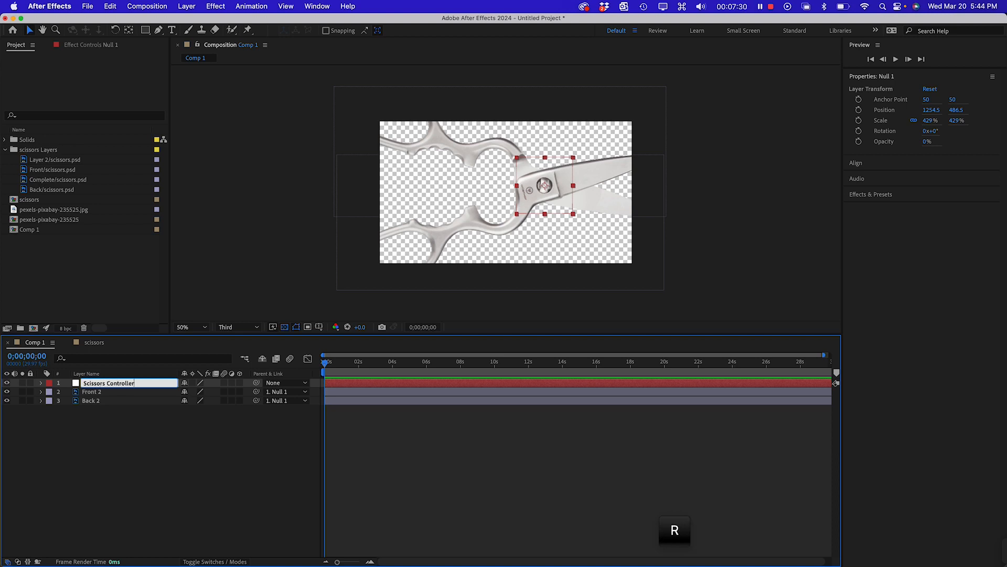
{"action": "key", "text": "Return"}
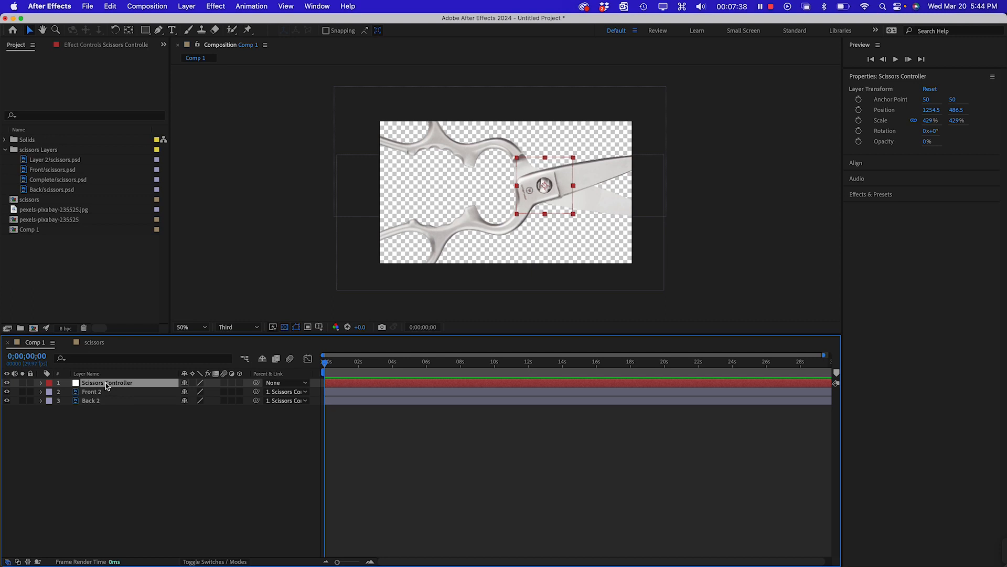
- Scale the Scissors Controller null down to 176% so the whole pair of scissors fits in the frame
{"action": "key", "text": "s"}
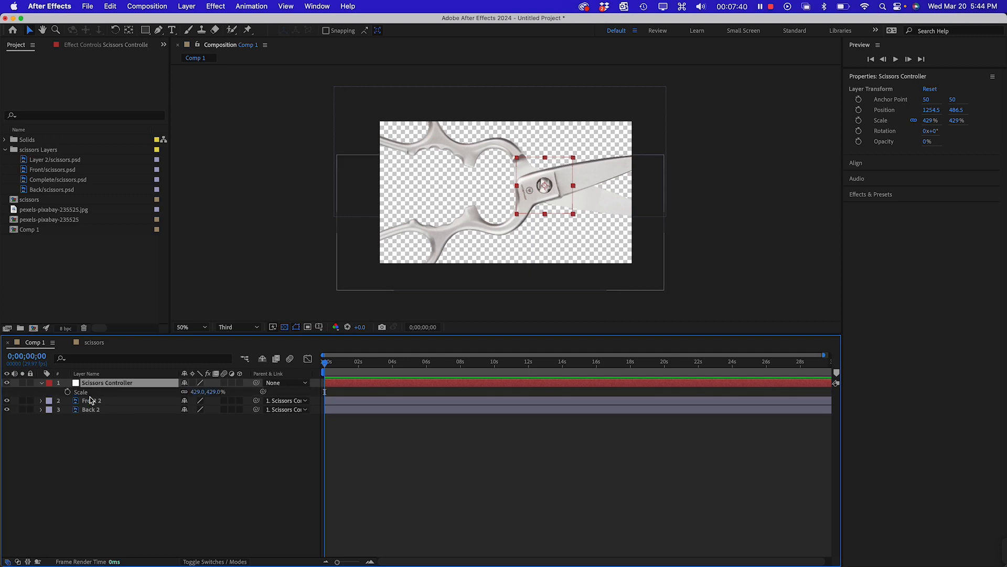
{"action": "left_click_drag", "start_coordinate": [210, 395], "coordinate": [86, 398]}
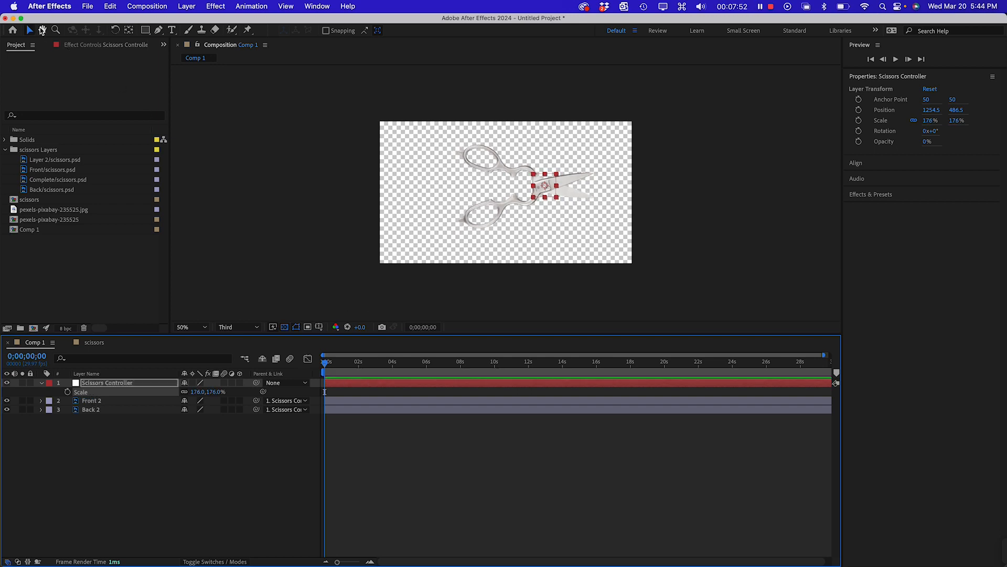
{"action": "left_click", "coordinate": [31, 31]}
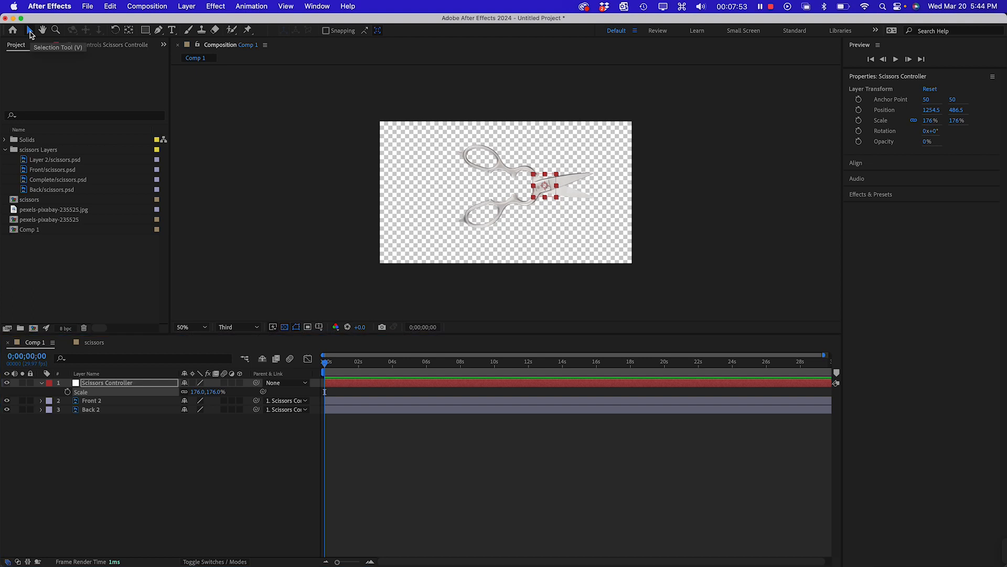
{"action": "left_click", "coordinate": [551, 203]}
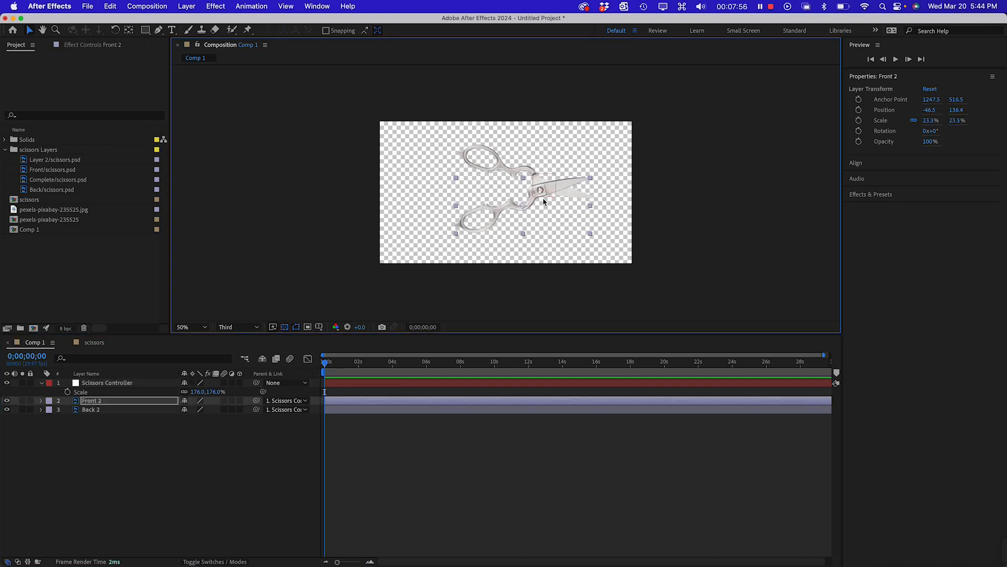
{"action": "key", "text": "super+z"}
{"action": "scroll", "coordinate": [543, 204], "scroll_direction": "up", "scroll_amount": 1}
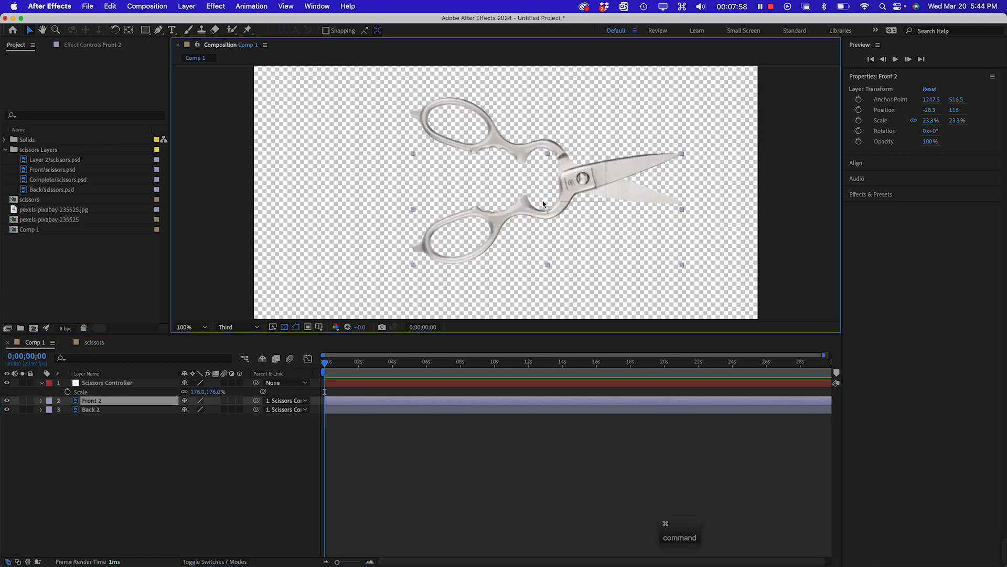
{"action": "left_click_drag", "start_coordinate": [521, 333], "coordinate": [521, 468]}
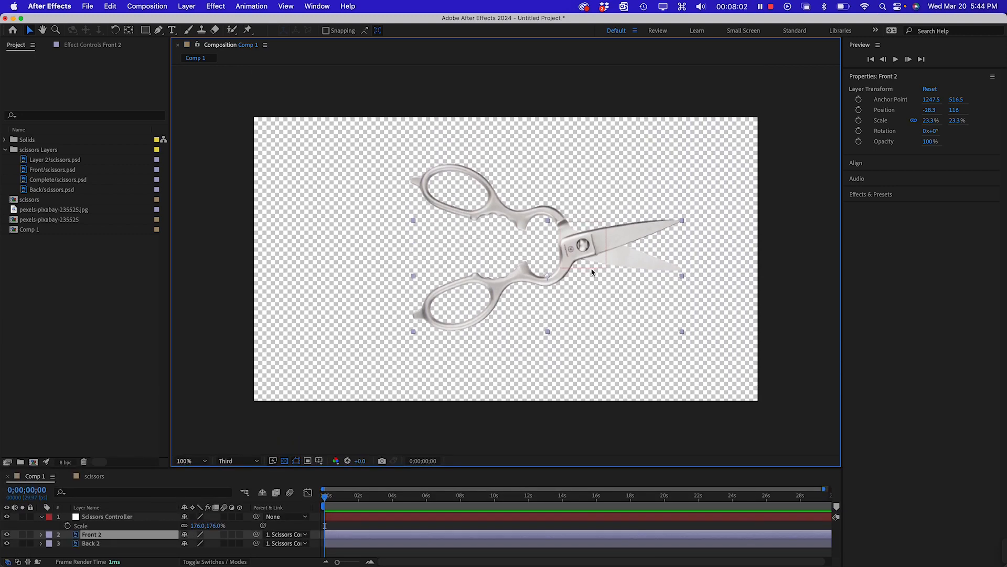
{"action": "left_click_drag", "start_coordinate": [591, 268], "coordinate": [586, 274]}
{"action": "key", "text": "super+z"}
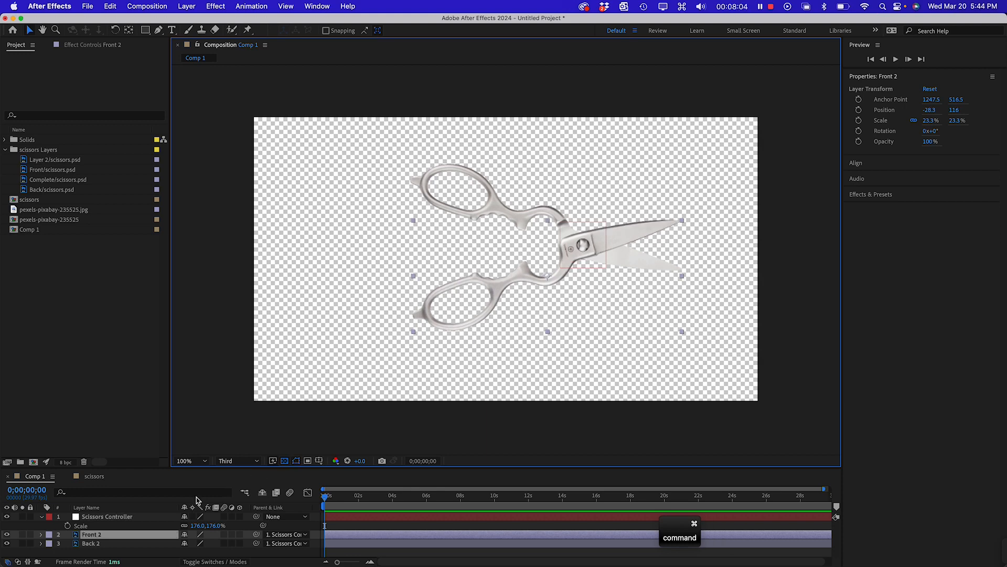
- Move the Scissors Controller to about 1048, 566, near the middle of the frame, and turn off the transparency grid
{"action": "left_click", "coordinate": [111, 519]}
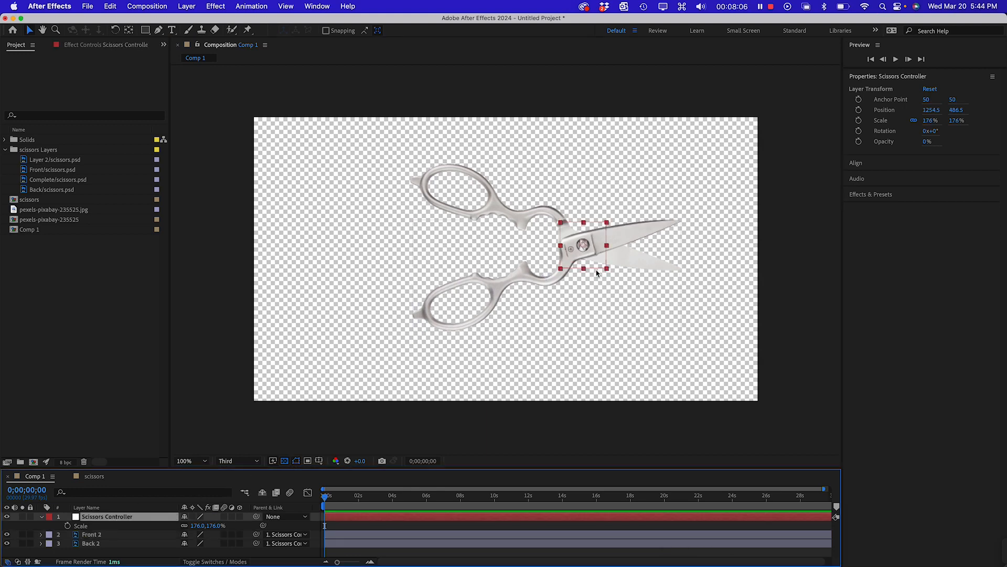
{"action": "left_click_drag", "start_coordinate": [597, 271], "coordinate": [543, 292]}
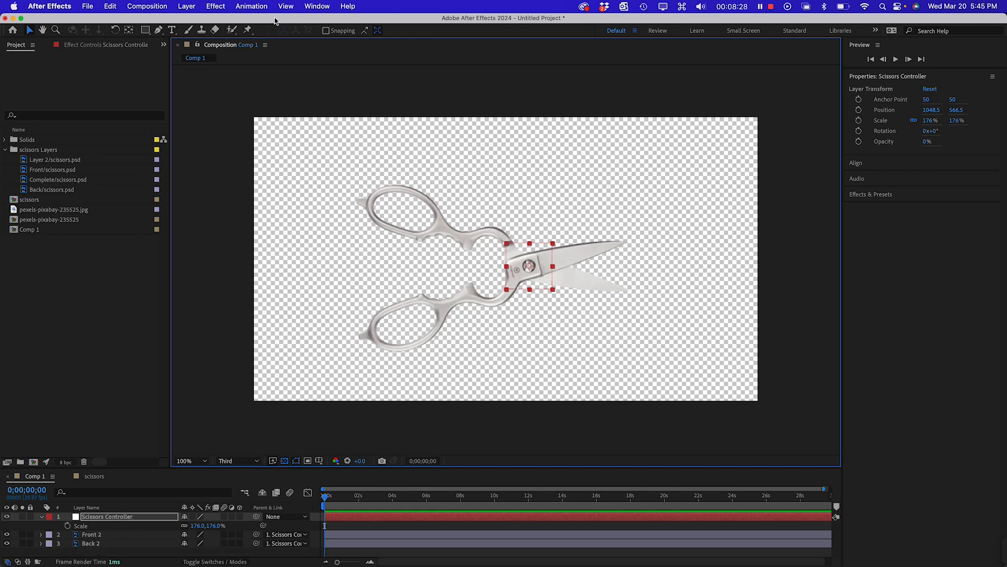
{"action": "left_click", "coordinate": [285, 461]}
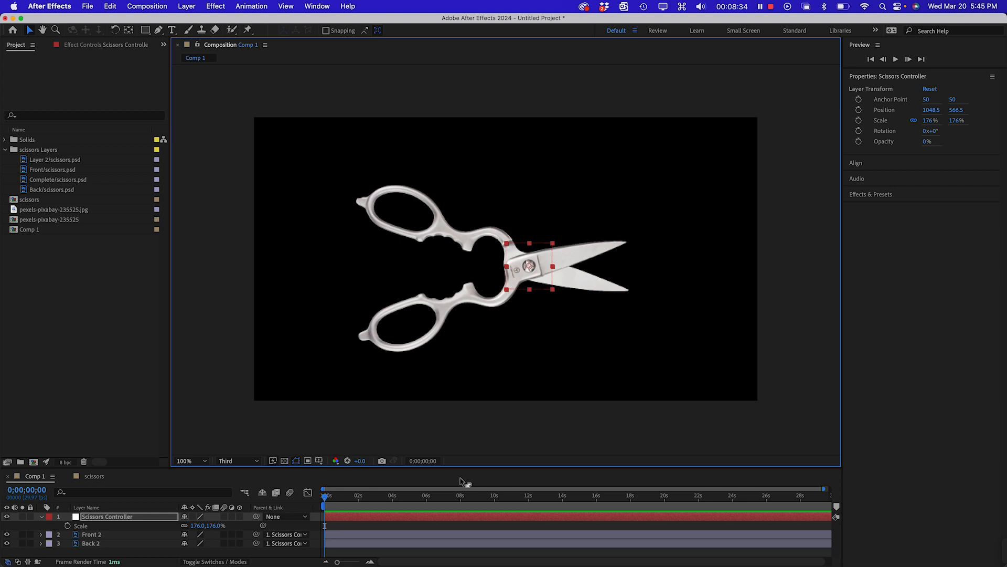
{"action": "left_click_drag", "start_coordinate": [489, 467], "coordinate": [507, 363]}
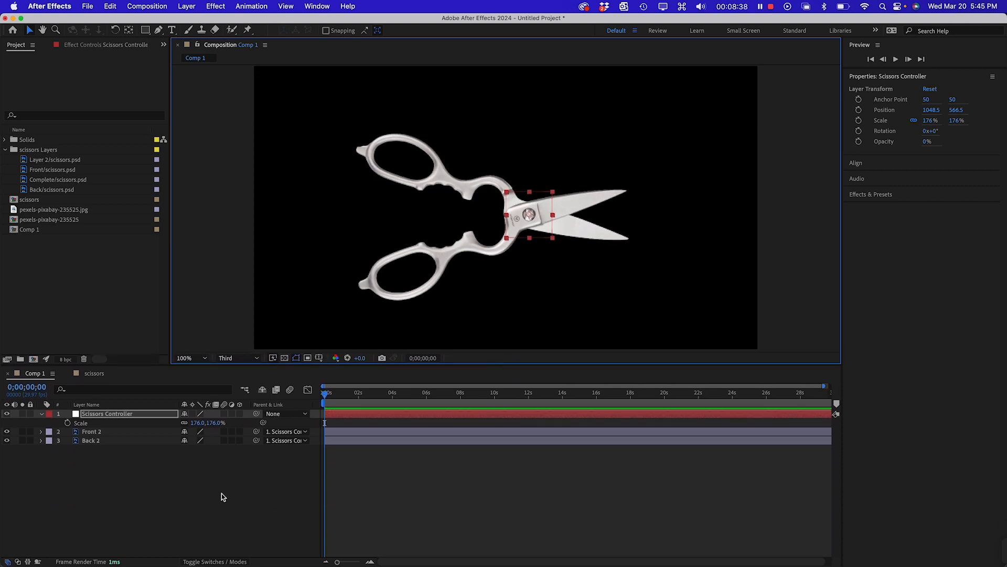
{"action": "right_click", "coordinate": [181, 474]}
{"action": "mouse_move", "coordinate": [256, 431]}
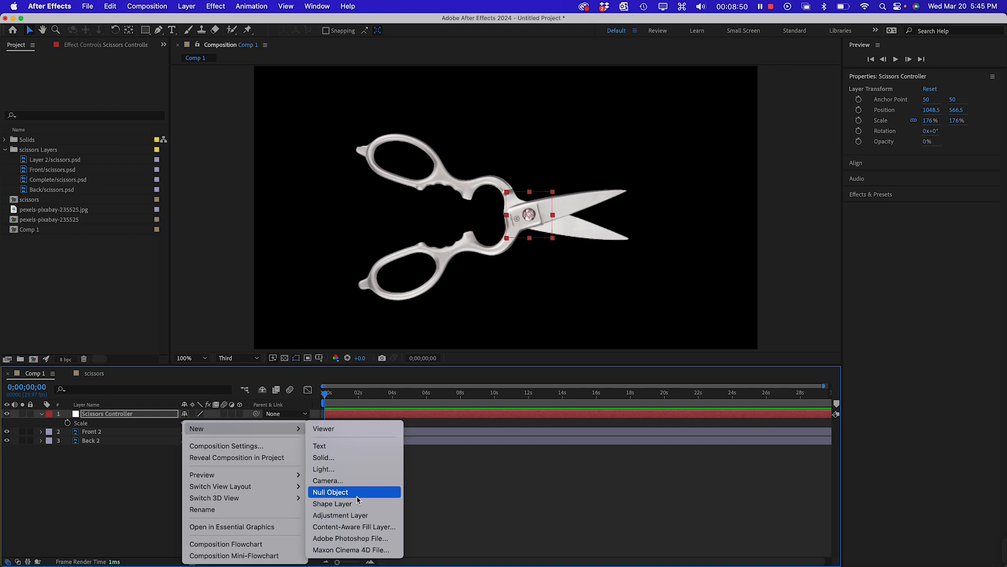
{"action": "left_click", "coordinate": [146, 495]}
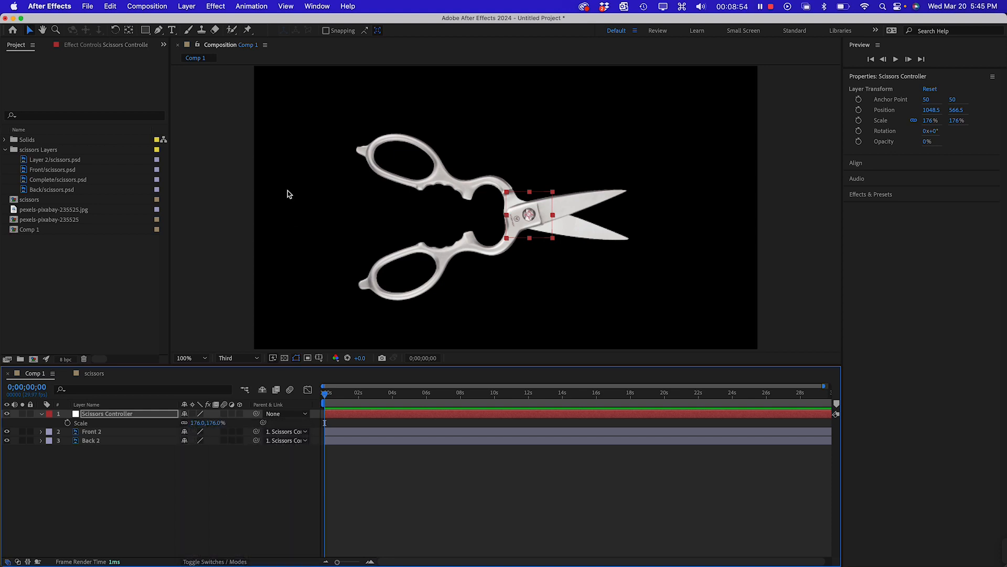
- Try rotating the Front 2 layer by about 4.8° around its original anchor point, and undo the rotation
{"action": "left_click", "coordinate": [97, 432]}
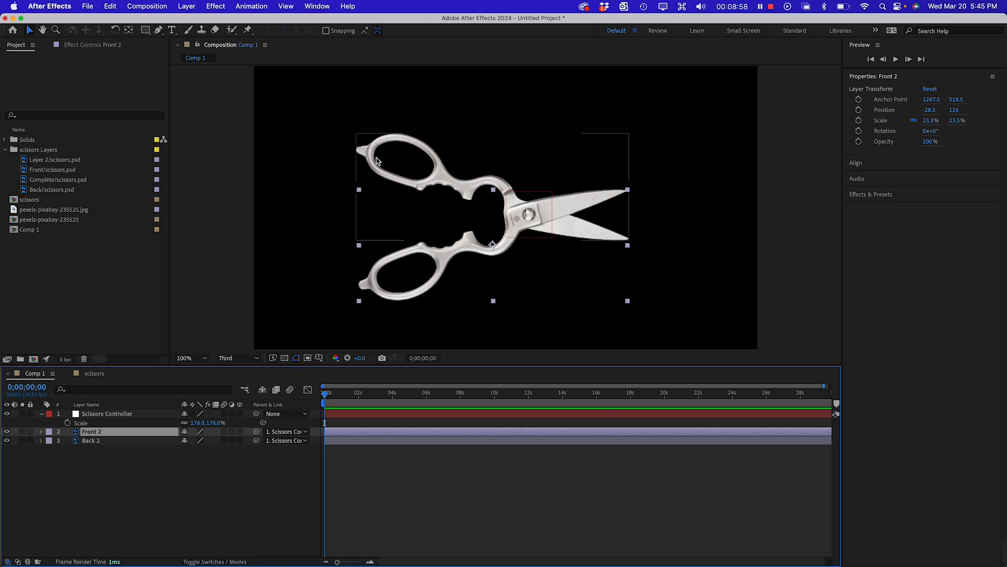
{"action": "key", "text": "super+equal"}
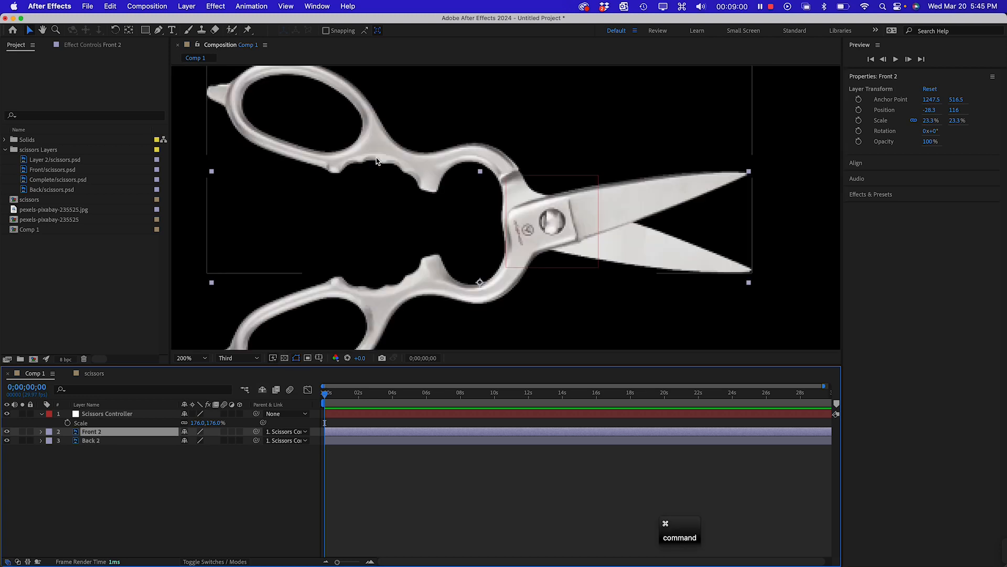
{"action": "left_click_drag", "start_coordinate": [482, 366], "coordinate": [481, 473]}
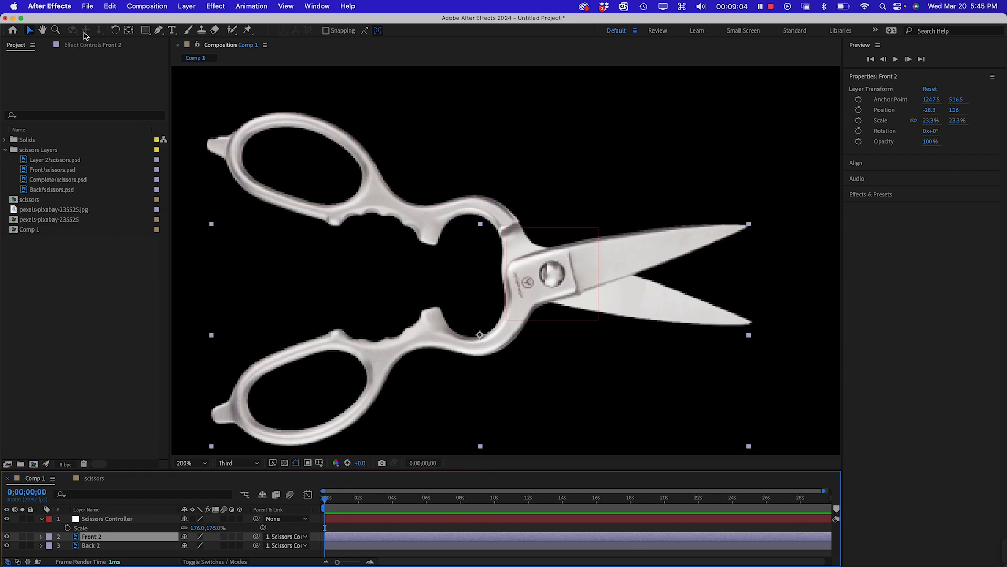
{"action": "left_click", "coordinate": [115, 30]}
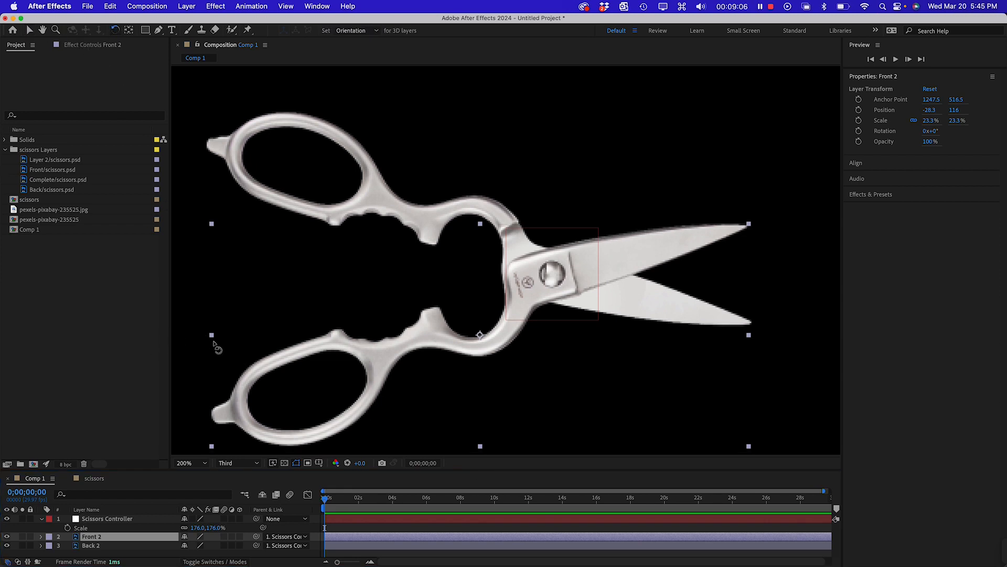
{"action": "left_click_drag", "start_coordinate": [216, 340], "coordinate": [212, 315]}
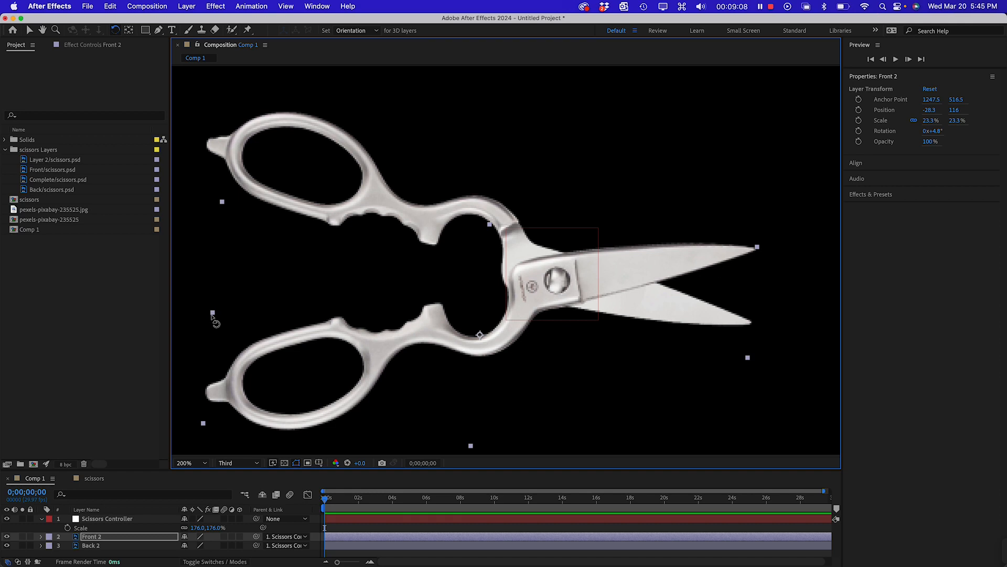
{"action": "key", "text": "cmd+z"}
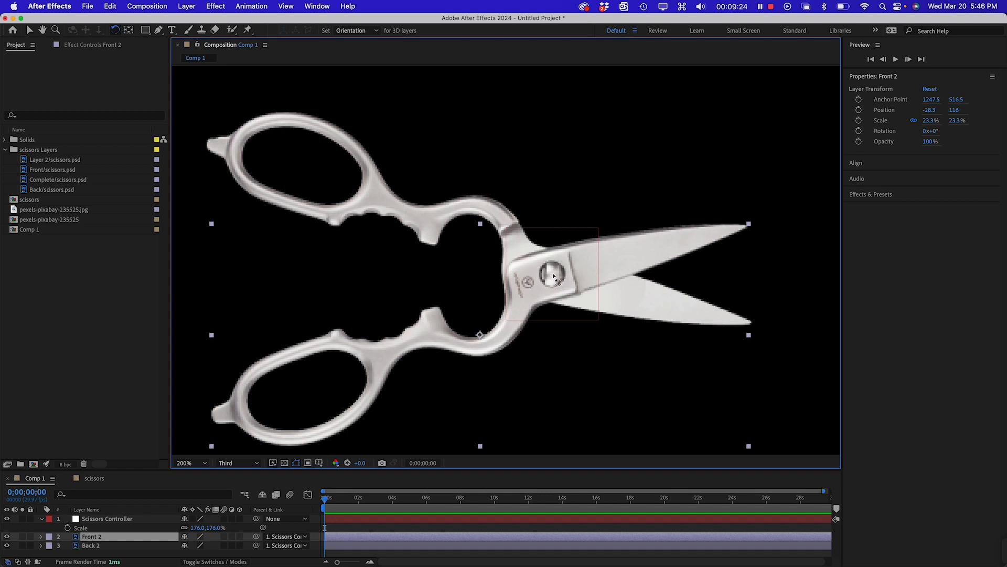
- Move the anchor points of the Front 2 and Back 2 layers onto the pivot screw, at about 1581, 231 and 1603, 752
{"action": "left_click", "coordinate": [127, 31]}
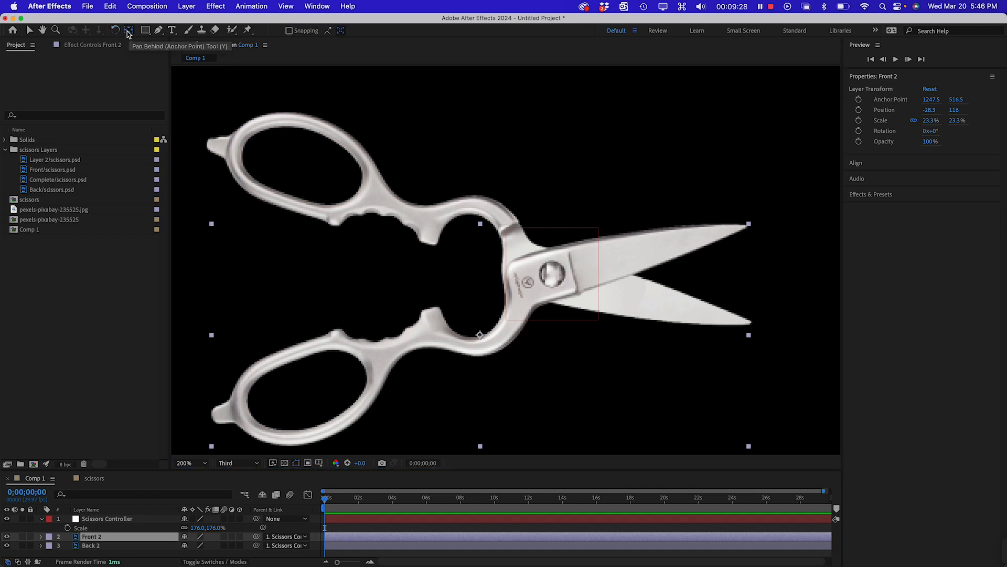
{"action": "left_click", "coordinate": [480, 337]}
{"action": "left_click_drag", "start_coordinate": [480, 337], "coordinate": [553, 278]}
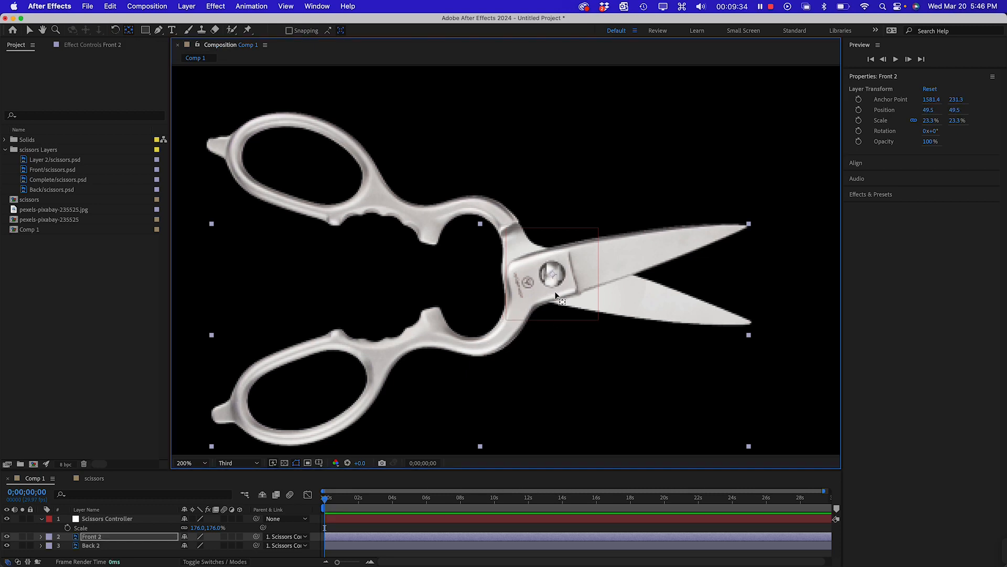
{"action": "left_click", "coordinate": [101, 546]}
{"action": "left_click_drag", "start_coordinate": [480, 220], "coordinate": [552, 277]}
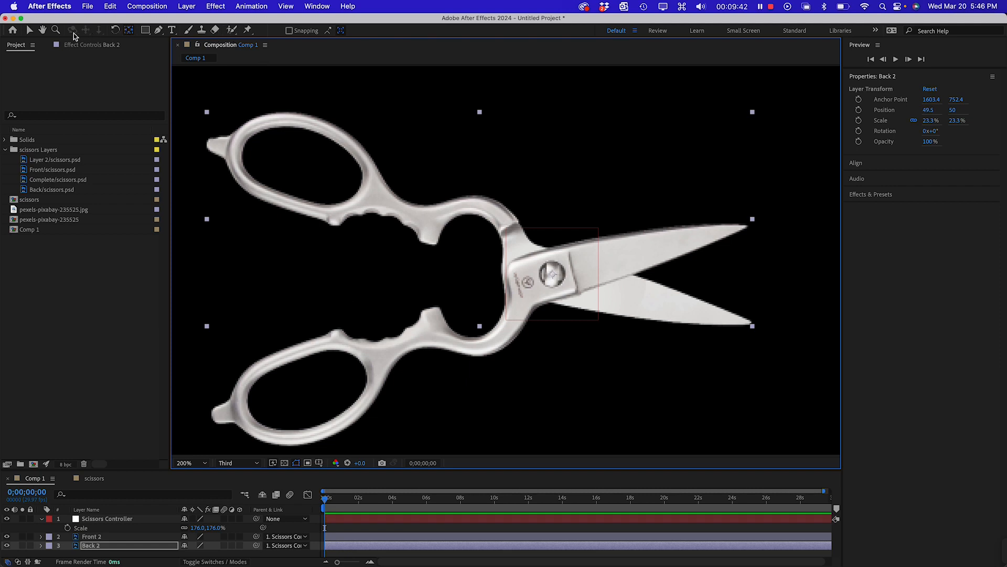
{"action": "left_click", "coordinate": [29, 30]}
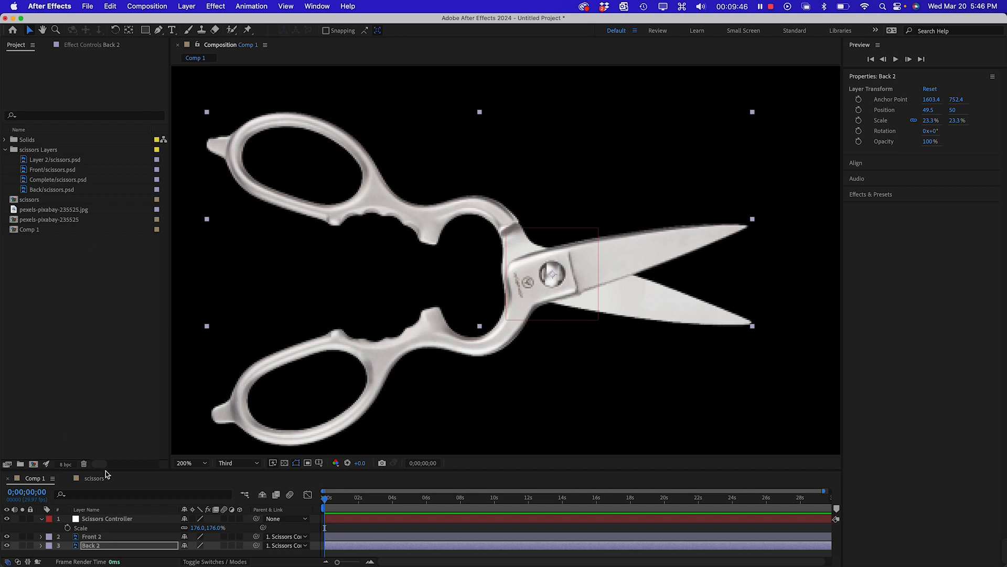
{"action": "key", "text": "Return"}
- Close the scissors by rotating the Back 2 layer to about -14.3° and the Front 2 layer to about 12.7°
{"action": "left_click", "coordinate": [116, 30]}
{"action": "left_click_drag", "start_coordinate": [208, 118], "coordinate": [252, 222]}
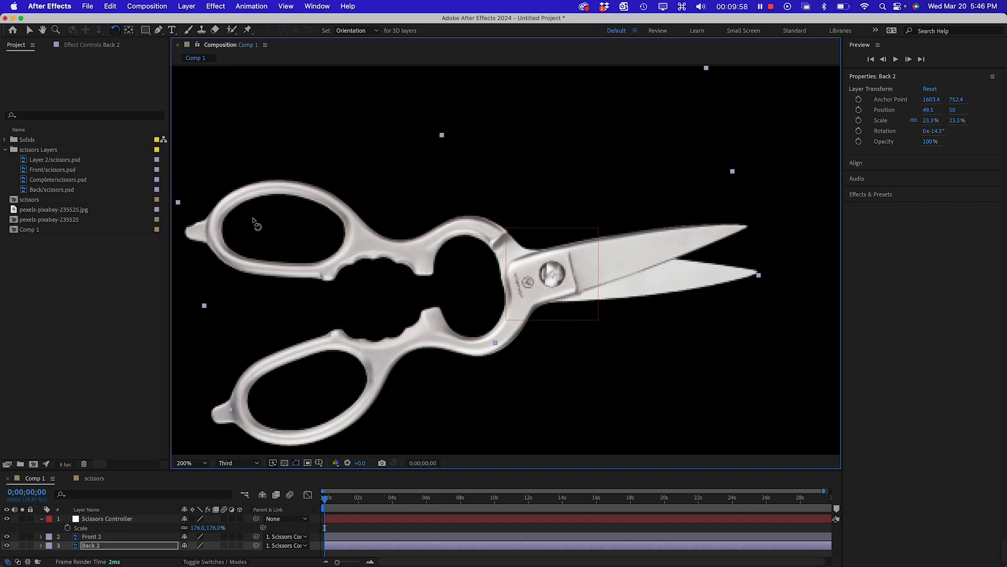
{"action": "left_click", "coordinate": [92, 536]}
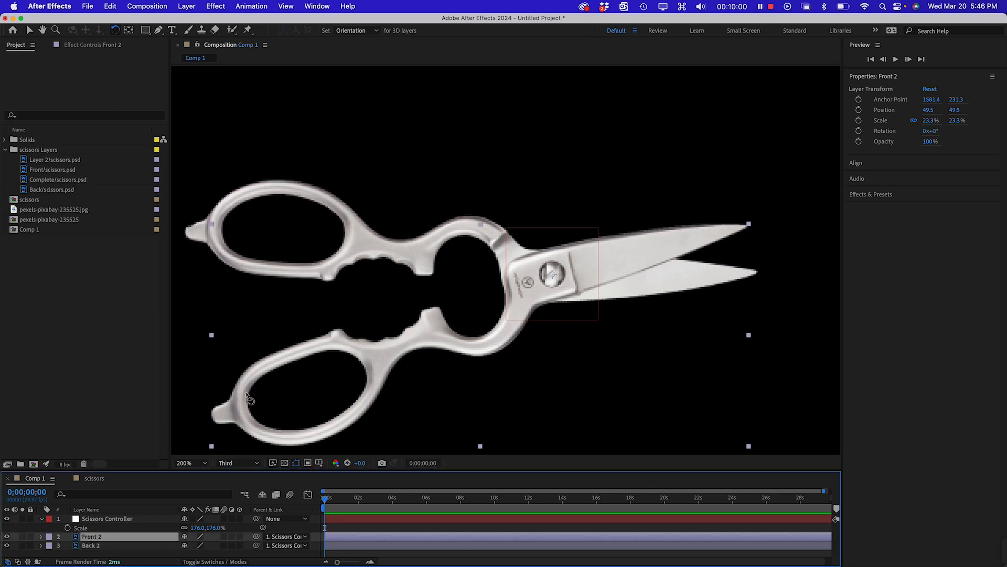
{"action": "left_click_drag", "start_coordinate": [209, 340], "coordinate": [235, 266]}
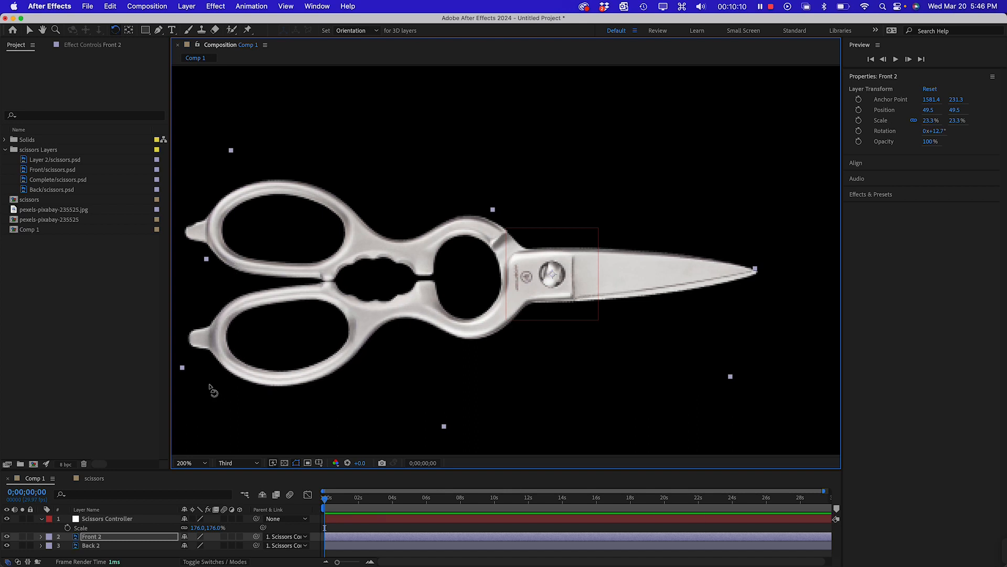
- Try rotating the whole pair of scissors with the Scissors Controller null
{"action": "key", "text": "super+minus"}
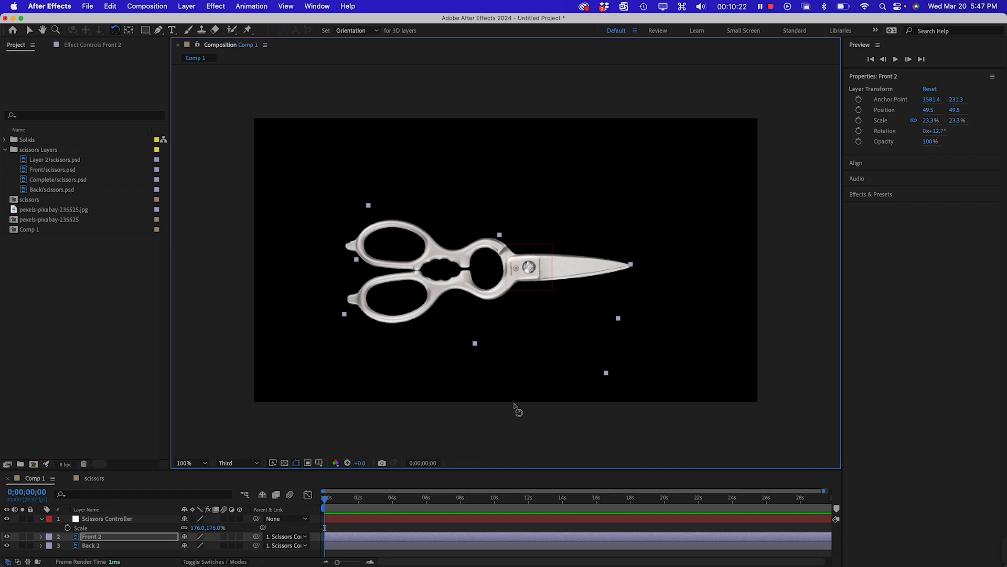
{"action": "left_click", "coordinate": [105, 521]}
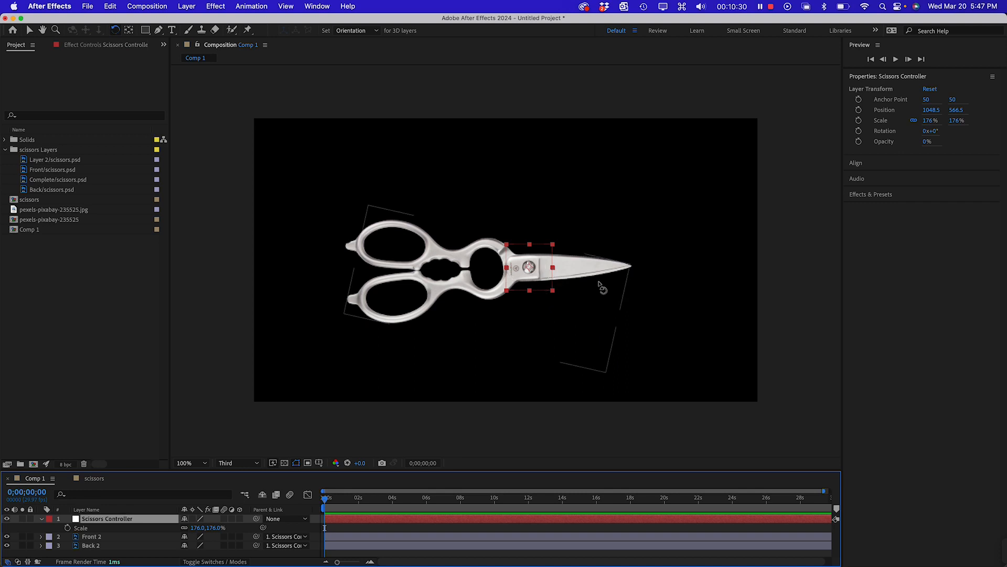
{"action": "mouse_move", "coordinate": [553, 291]}
{"action": "left_mouse_down"}
{"action": "mouse_move", "coordinate": [503, 335]}
{"action": "mouse_move", "coordinate": [551, 251]}
{"action": "mouse_move", "coordinate": [556, 321]}
{"action": "mouse_move", "coordinate": [554, 305]}
{"action": "left_mouse_up"}
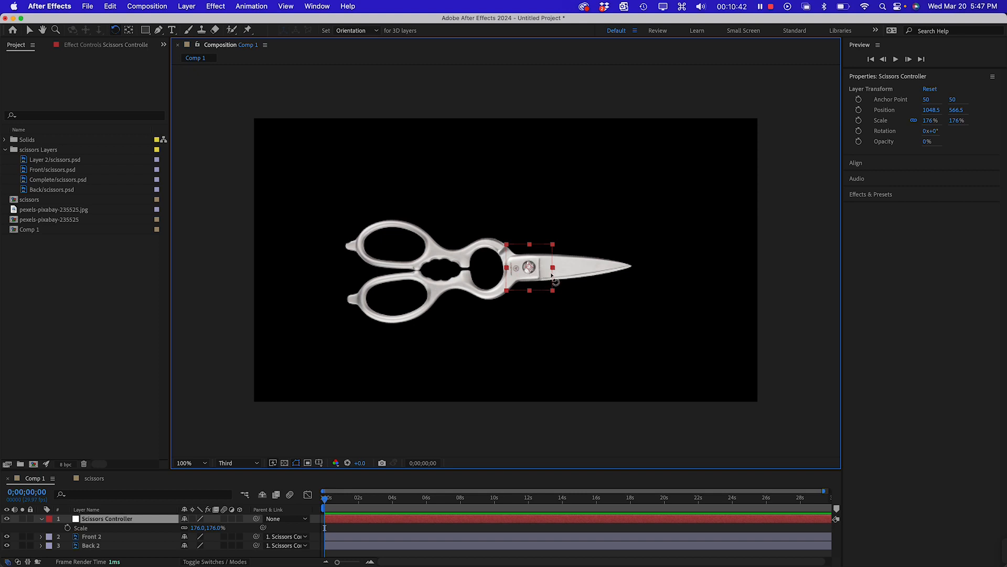
{"action": "left_click_drag", "start_coordinate": [555, 278], "coordinate": [491, 268]}
- Set the parent of both the Front 2 and Back 2 layers to None to detach them from the Scissors Controller
{"action": "left_click_drag", "start_coordinate": [494, 468], "coordinate": [502, 387]}
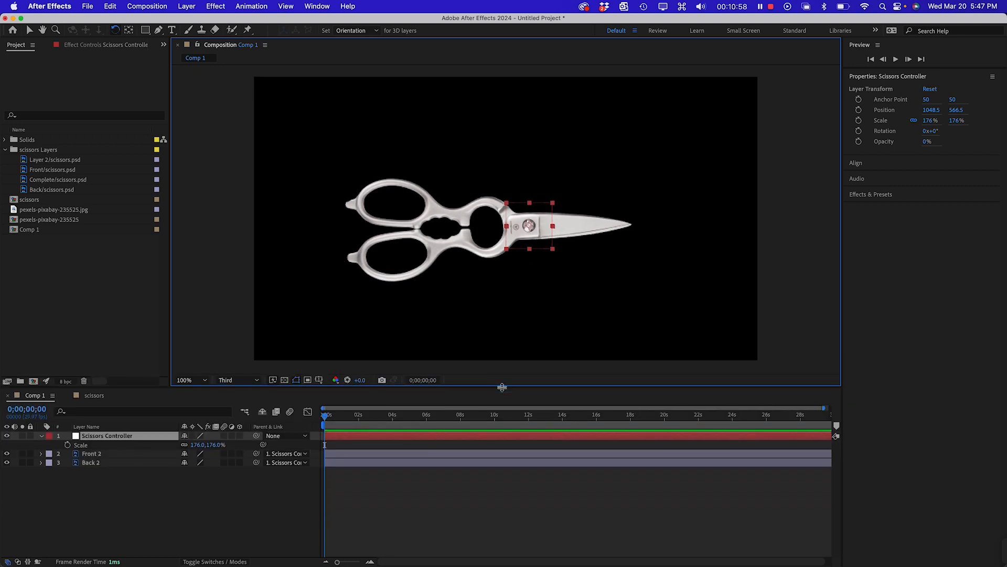
{"action": "left_click", "coordinate": [257, 475]}
{"action": "left_click", "coordinate": [125, 435]}
{"action": "left_click", "coordinate": [215, 492]}
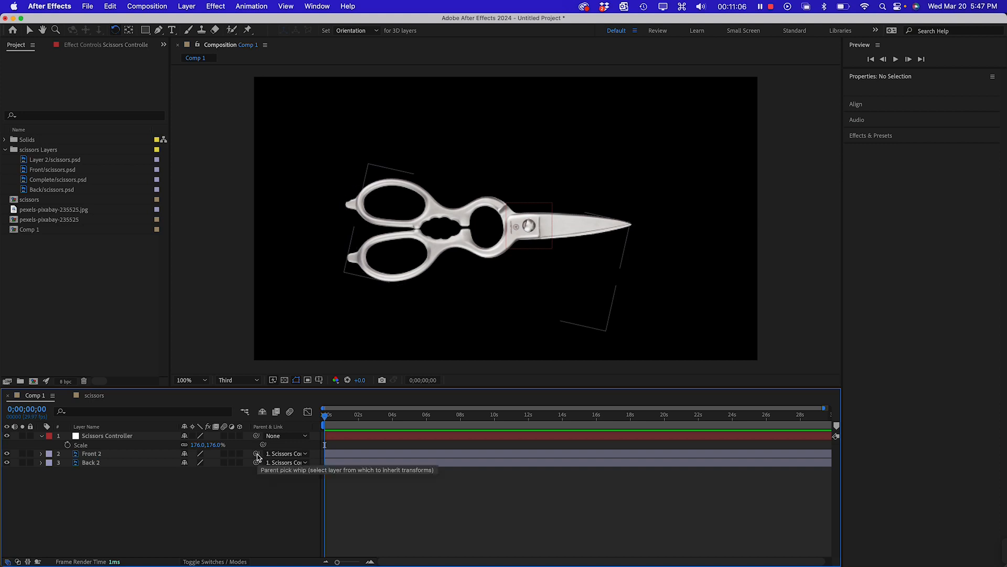
{"action": "left_click", "coordinate": [306, 454]}
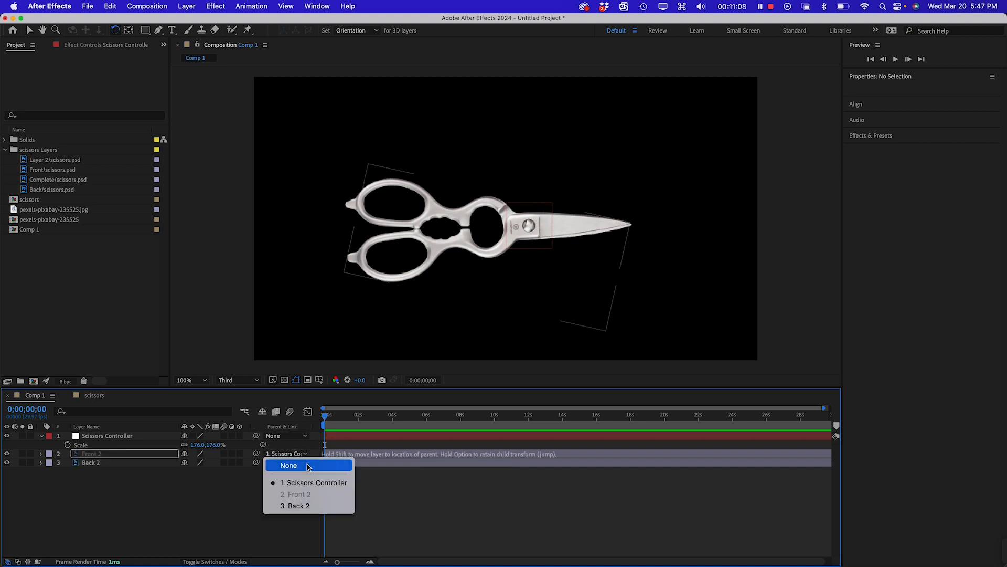
{"action": "left_click", "coordinate": [304, 464]}
{"action": "left_click", "coordinate": [304, 464]}
{"action": "left_click", "coordinate": [302, 476]}
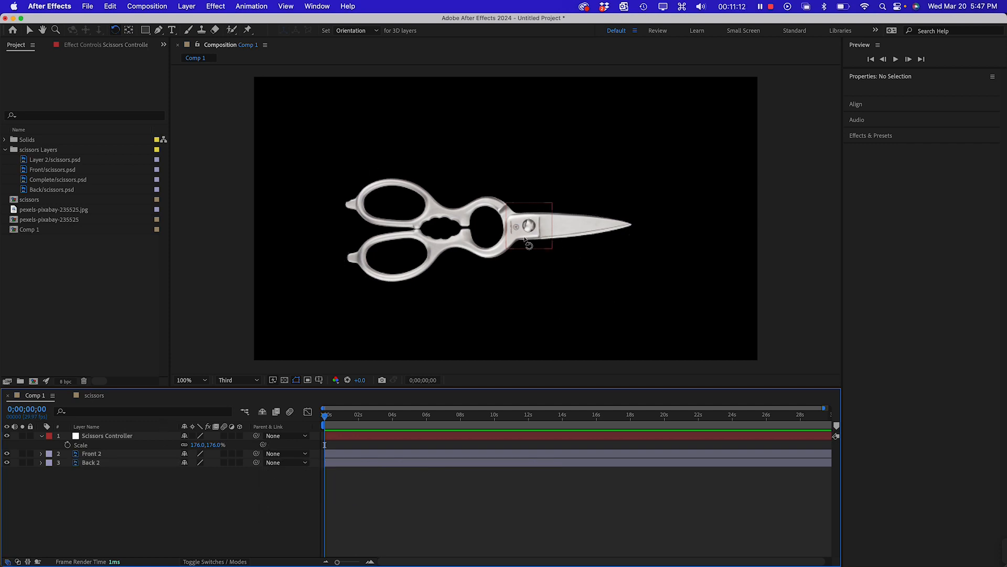
{"action": "left_click", "coordinate": [97, 438]}
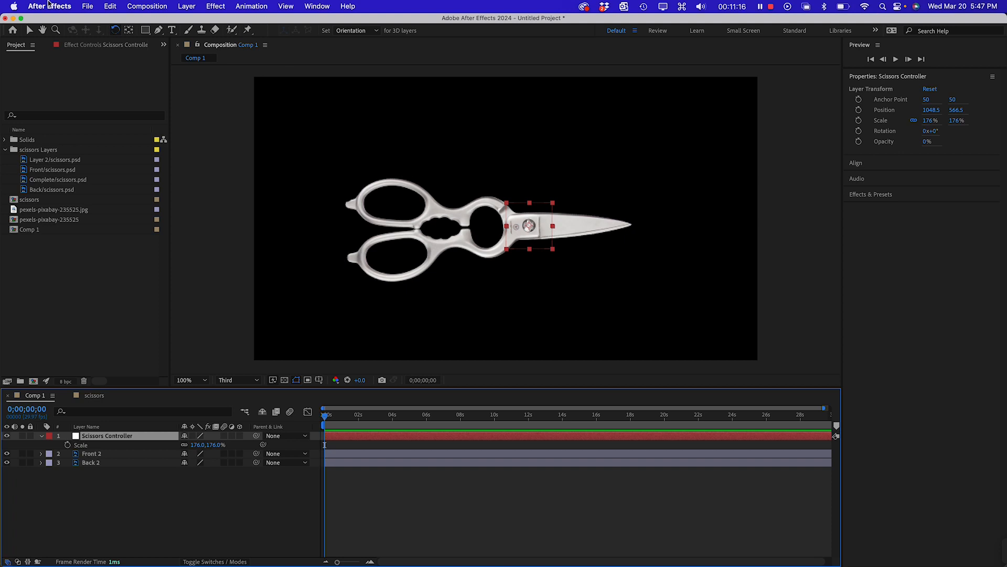
{"action": "left_click", "coordinate": [29, 29]}
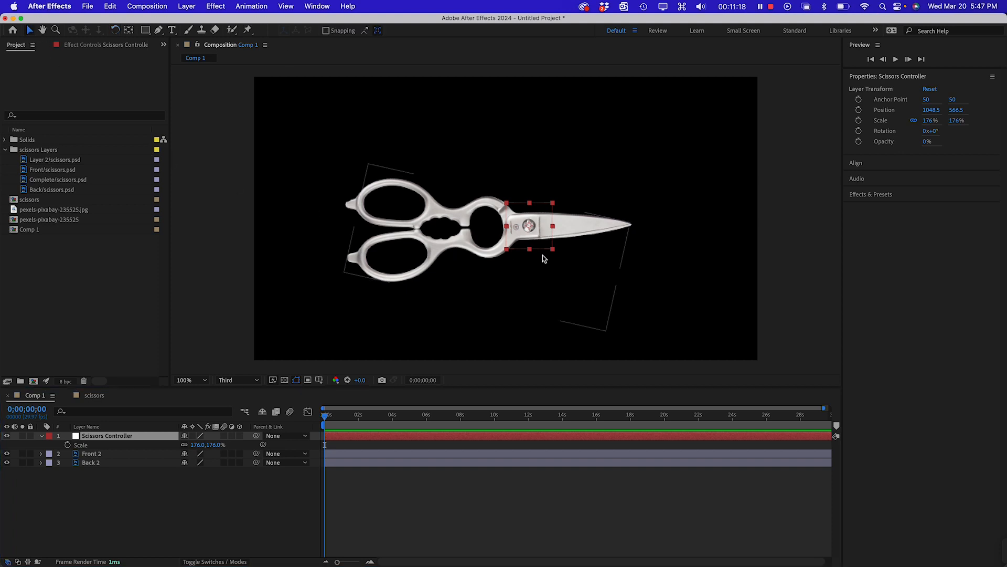
{"action": "left_click_drag", "start_coordinate": [540, 250], "coordinate": [521, 247]}
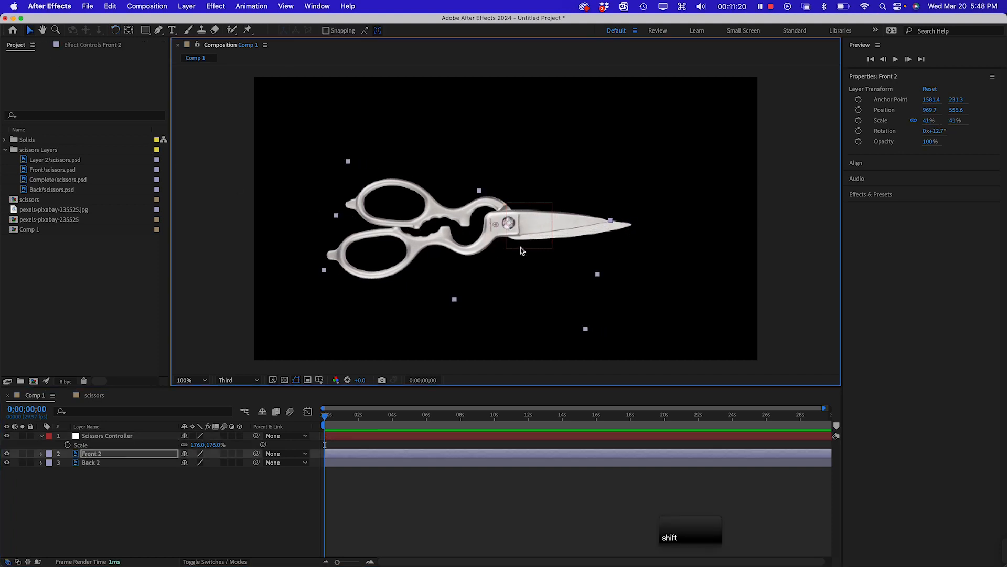
{"action": "key", "text": "super+z"}
{"action": "left_click", "coordinate": [94, 436]}
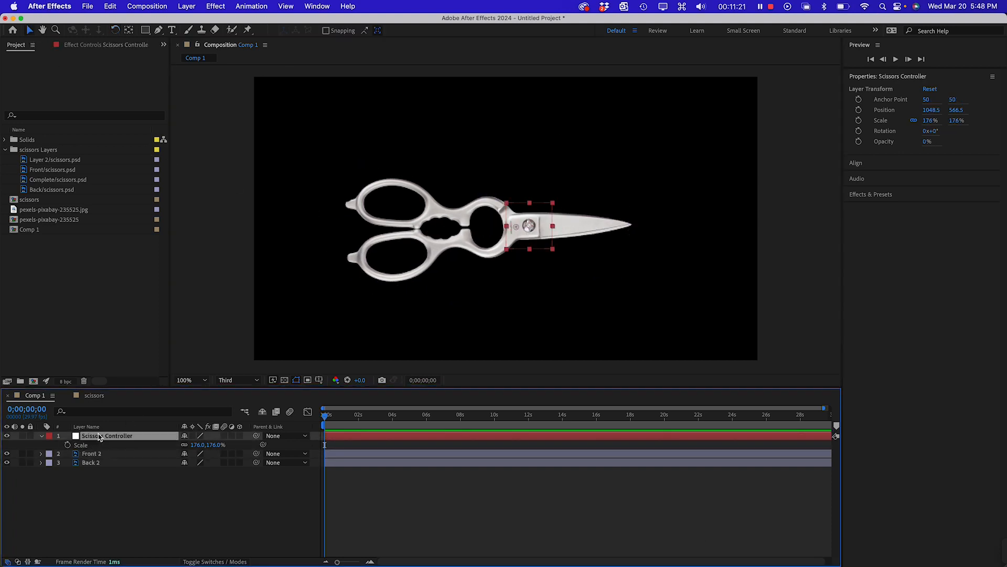
{"action": "left_click", "coordinate": [544, 253]}
{"action": "key", "text": "super+z"}
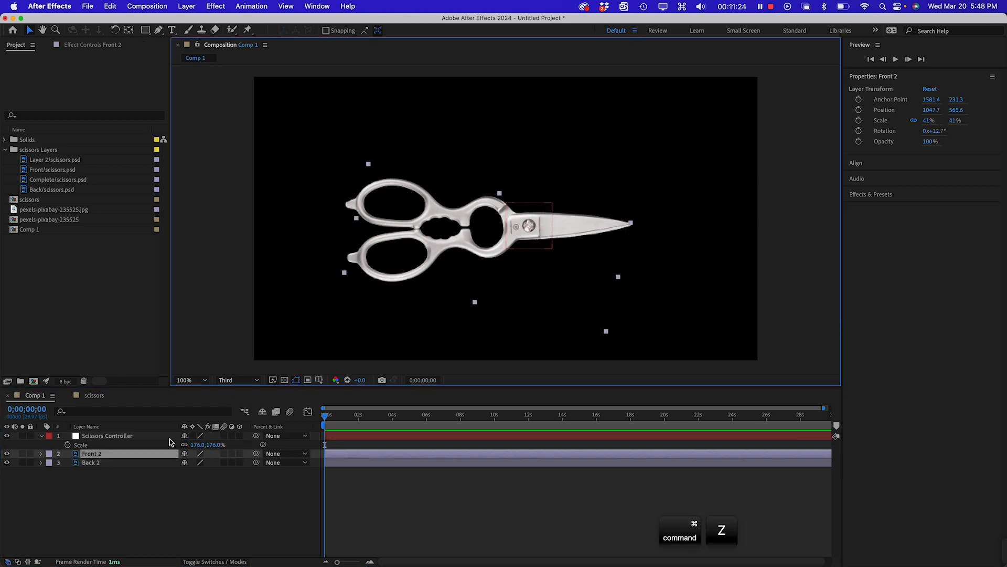
- Move only the Scissors Controller null horizontally to about 894, 566, over the round opening behind the pivot screw
{"action": "left_click", "coordinate": [107, 435]}
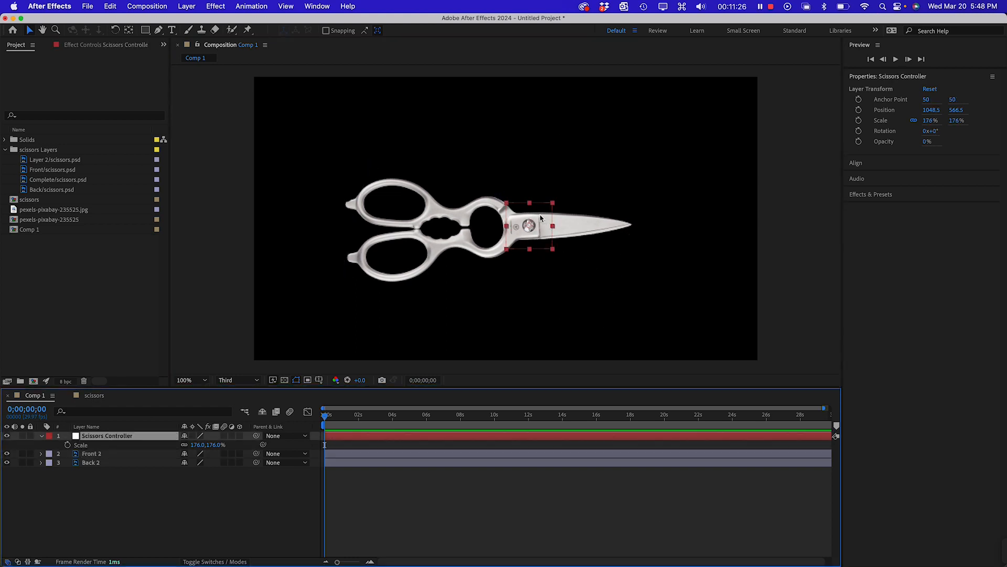
{"action": "left_click_drag", "start_coordinate": [527, 233], "coordinate": [488, 225]}
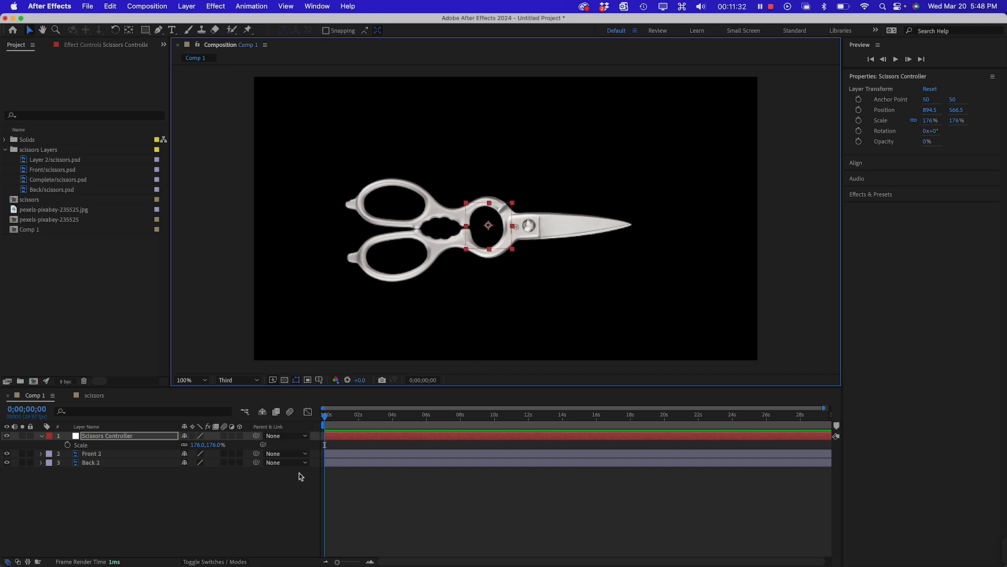
- Parent the Front 2 and Back 2 layers together to the Scissors Controller null again
{"action": "left_click", "coordinate": [282, 462]}
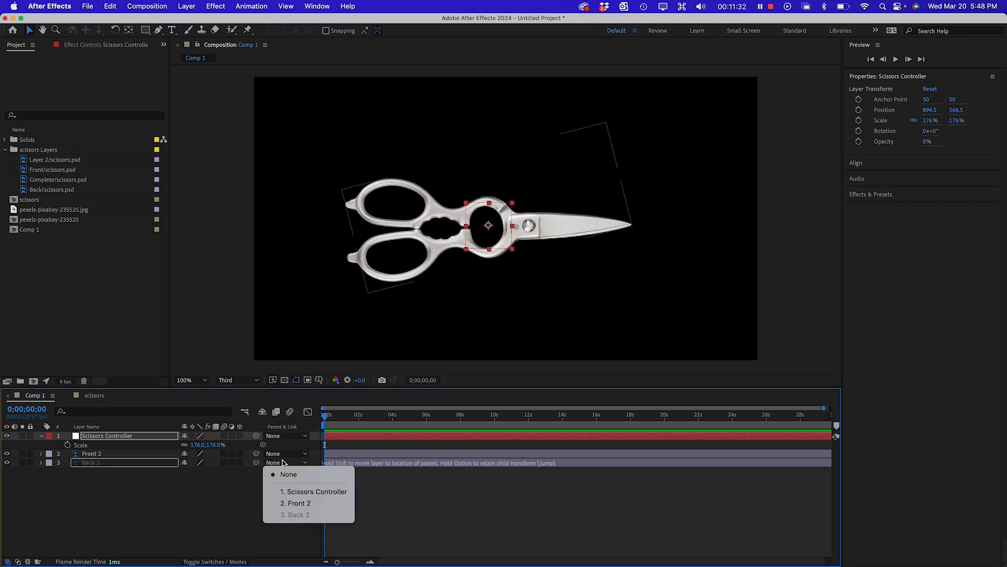
{"action": "left_click", "coordinate": [103, 465]}
{"action": "left_click", "coordinate": [103, 464]}
{"action": "left_click", "coordinate": [105, 454], "text": "shift"}
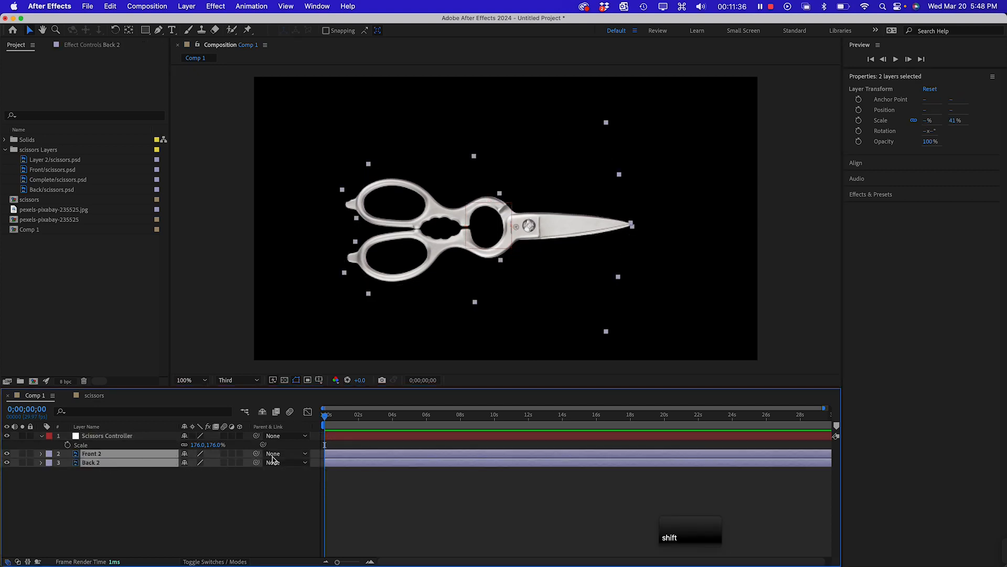
{"action": "left_click_drag", "start_coordinate": [257, 462], "coordinate": [126, 442]}
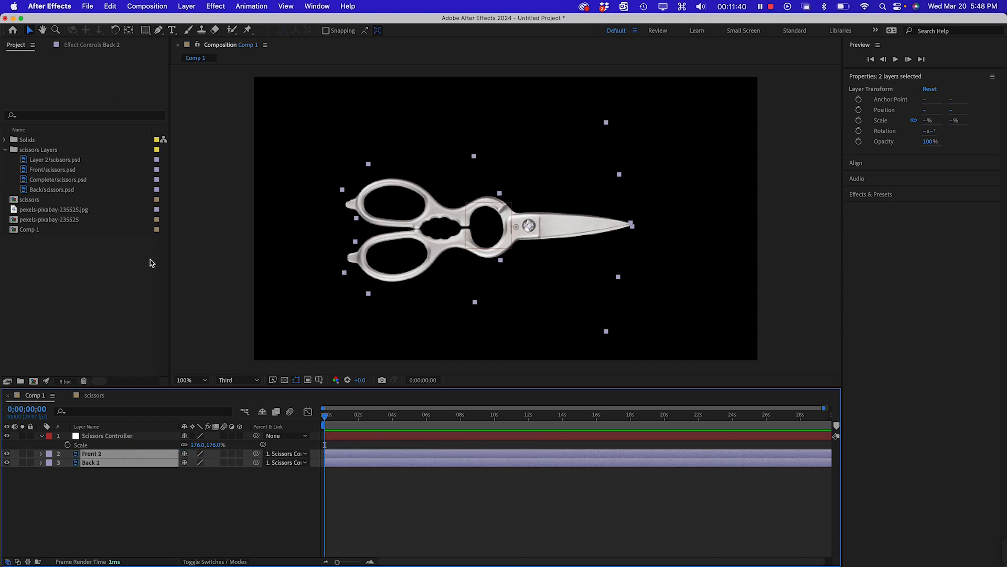
{"action": "left_click", "coordinate": [227, 317]}
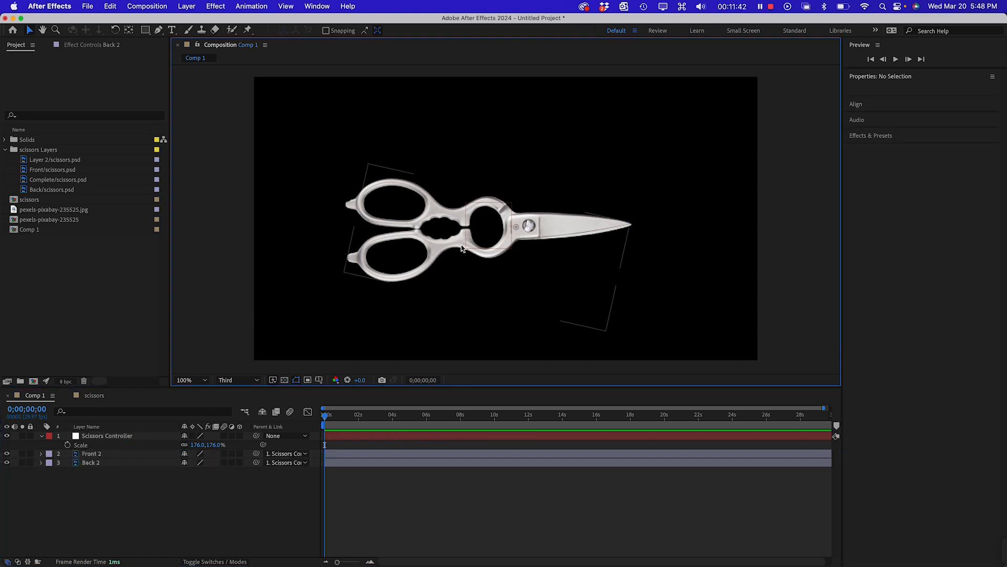
- Try rotating only the Front 2 layer with the Rotation tool and undo the rotation
{"action": "left_click", "coordinate": [115, 29]}
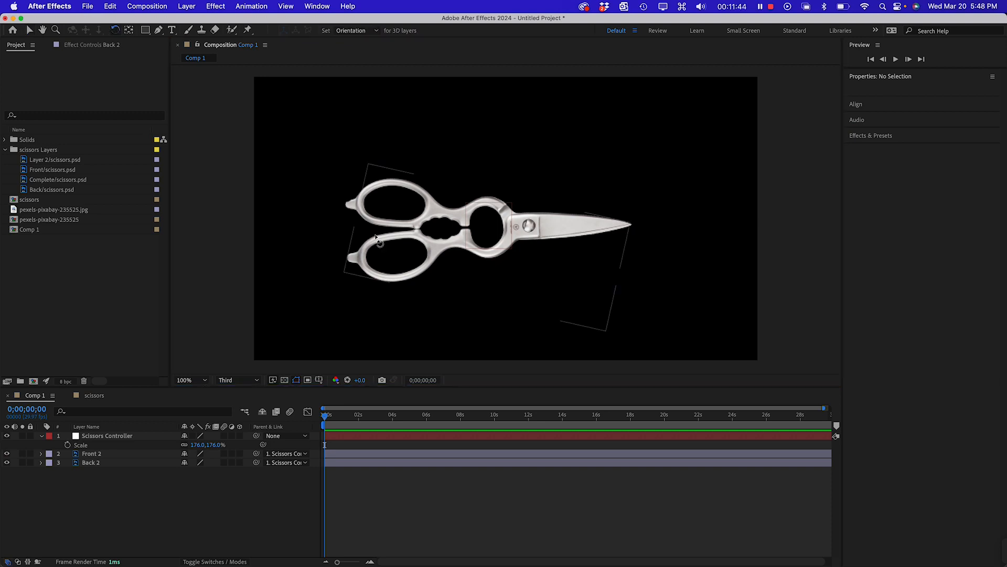
{"action": "left_click", "coordinate": [366, 267]}
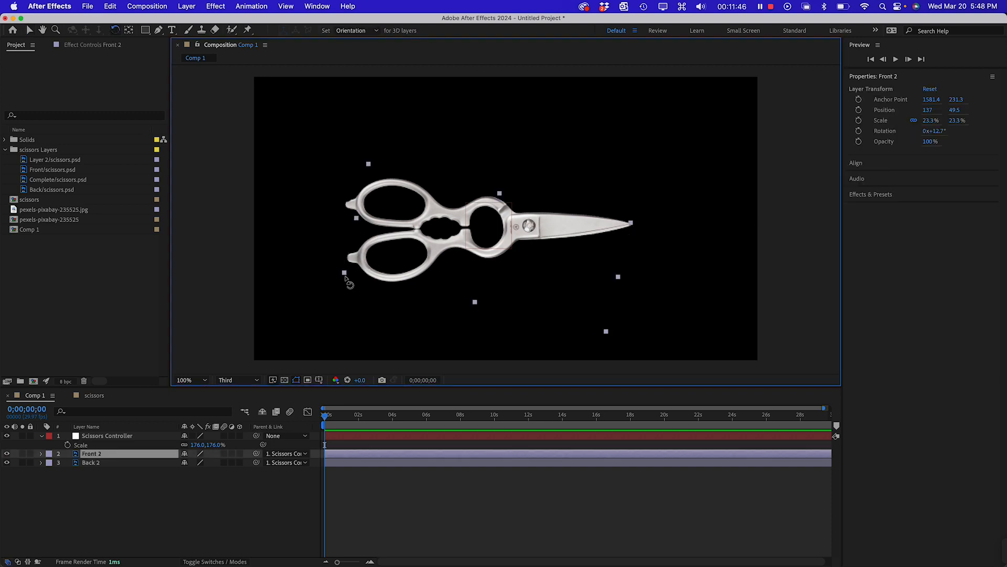
{"action": "left_click_drag", "start_coordinate": [345, 274], "coordinate": [358, 295]}
{"action": "key", "text": "super+z"}
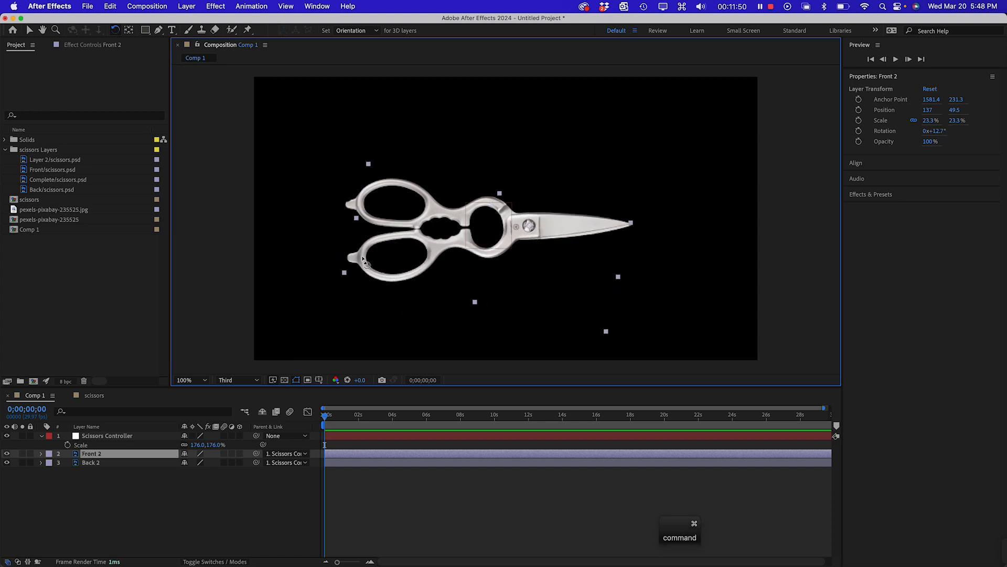
- Try spinning the whole pair of scissors with the Scissors Controller null and undo the rotation
{"action": "left_click", "coordinate": [106, 435]}
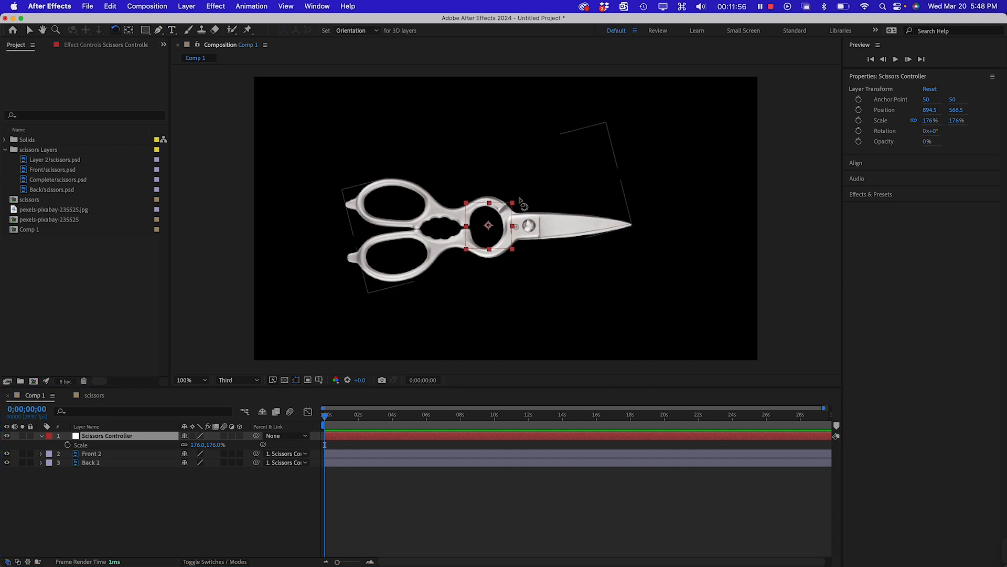
{"action": "left_click_drag", "start_coordinate": [513, 213], "coordinate": [451, 263]}
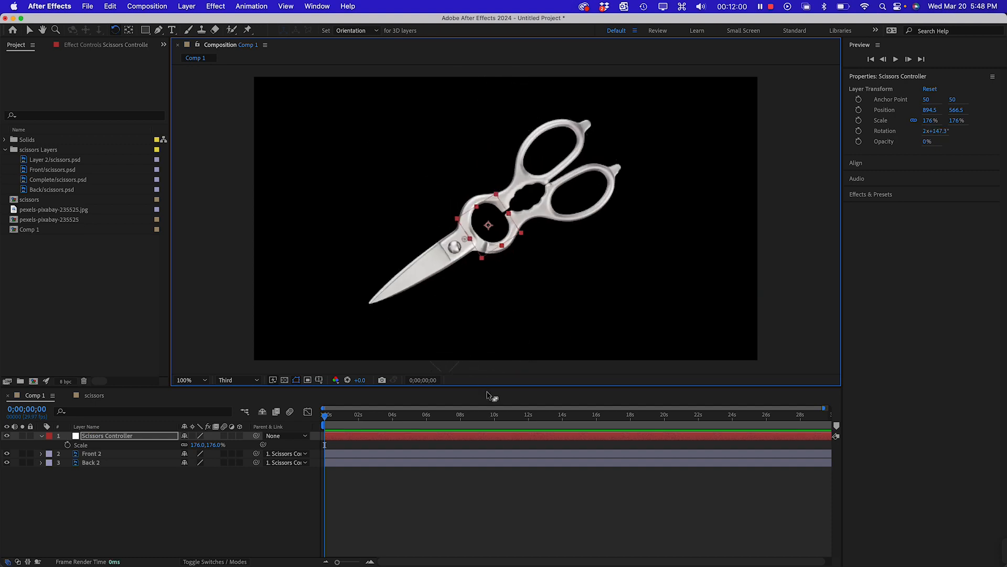
{"action": "key", "text": "super+z"}
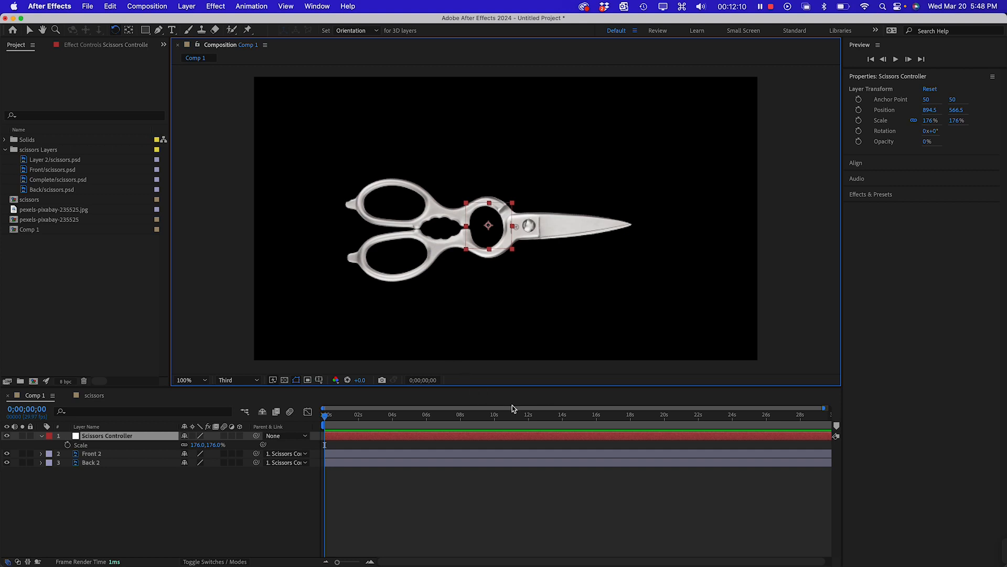
- Move the scissors with the Scissors Controller null to about 936, 532, near the centre of the composition, and deselect it
{"action": "left_click_drag", "start_coordinate": [540, 387], "coordinate": [541, 435]}
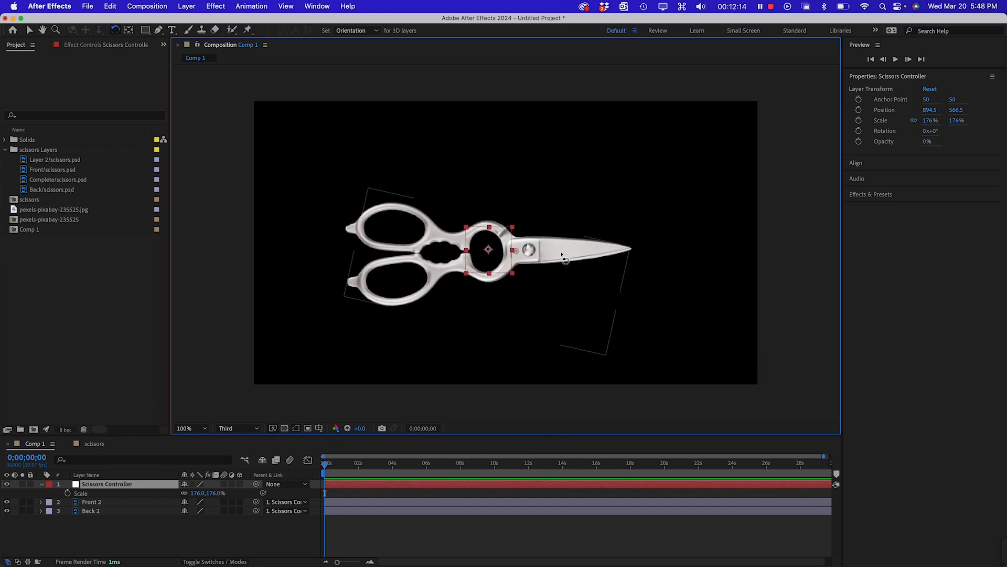
{"action": "left_click", "coordinate": [29, 30]}
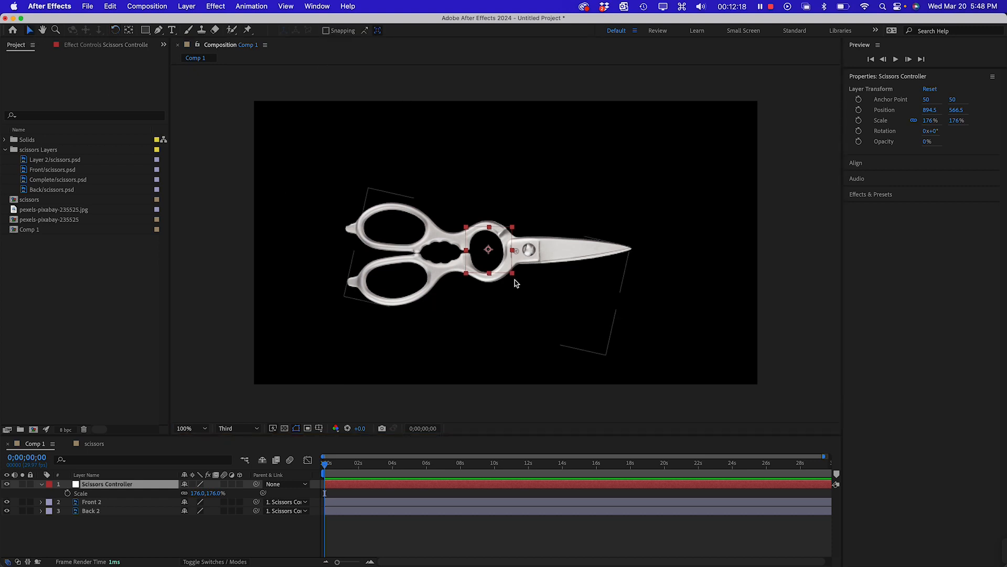
{"action": "left_click_drag", "start_coordinate": [489, 250], "coordinate": [500, 242]}
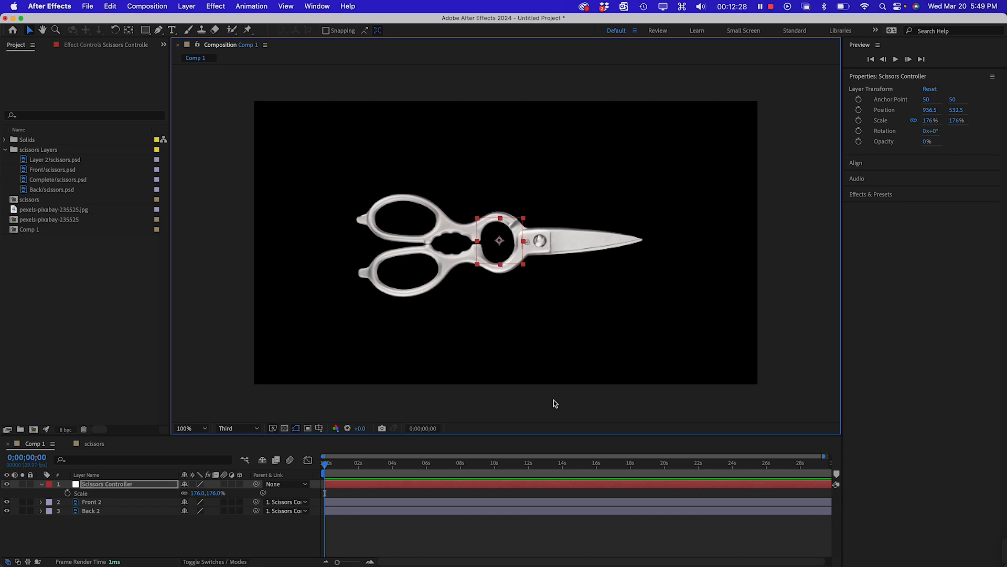
{"action": "left_click_drag", "start_coordinate": [516, 435], "coordinate": [519, 403]}
{"action": "left_click", "coordinate": [135, 517]}
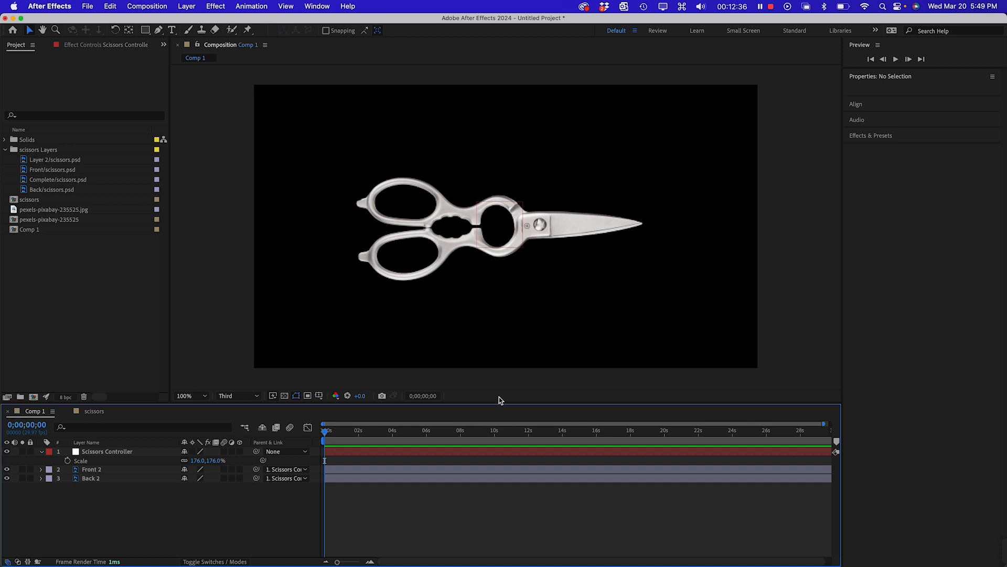
{"action": "left_click_drag", "start_coordinate": [507, 405], "coordinate": [507, 434]}
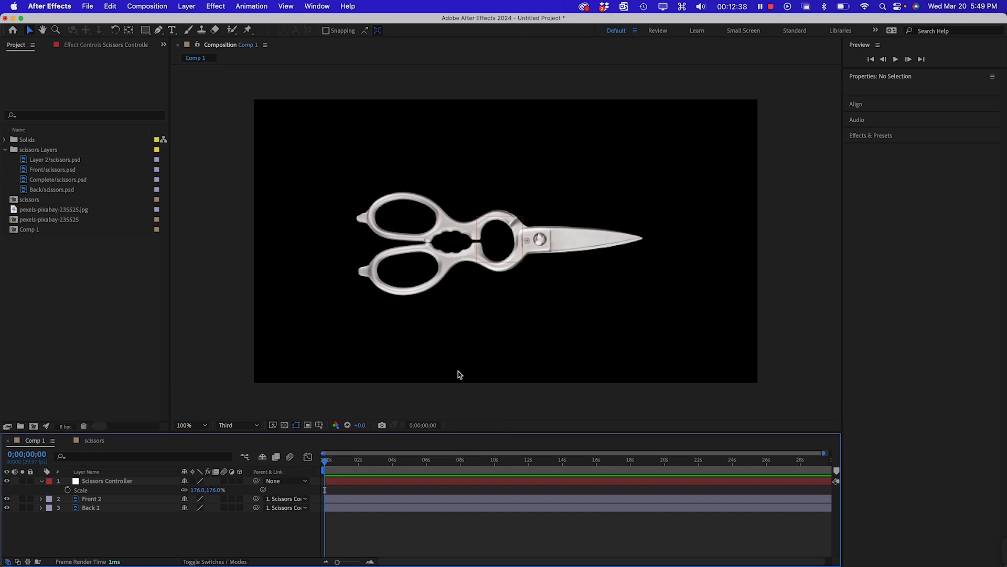
- Create a 1920 x 1080 px solid layer in a pale royal blue colour
{"action": "left_click", "coordinate": [146, 29]}
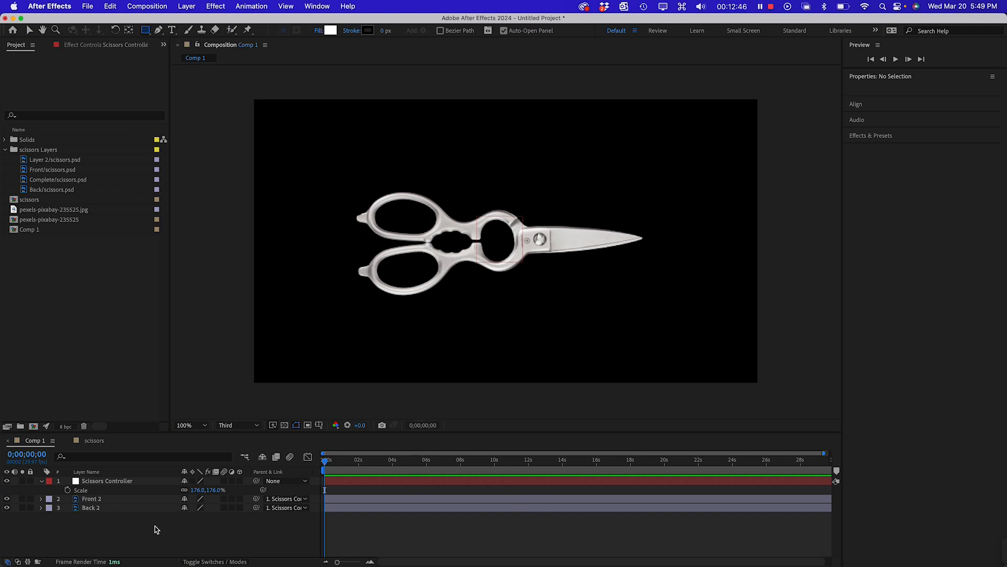
{"action": "right_click", "coordinate": [136, 531]}
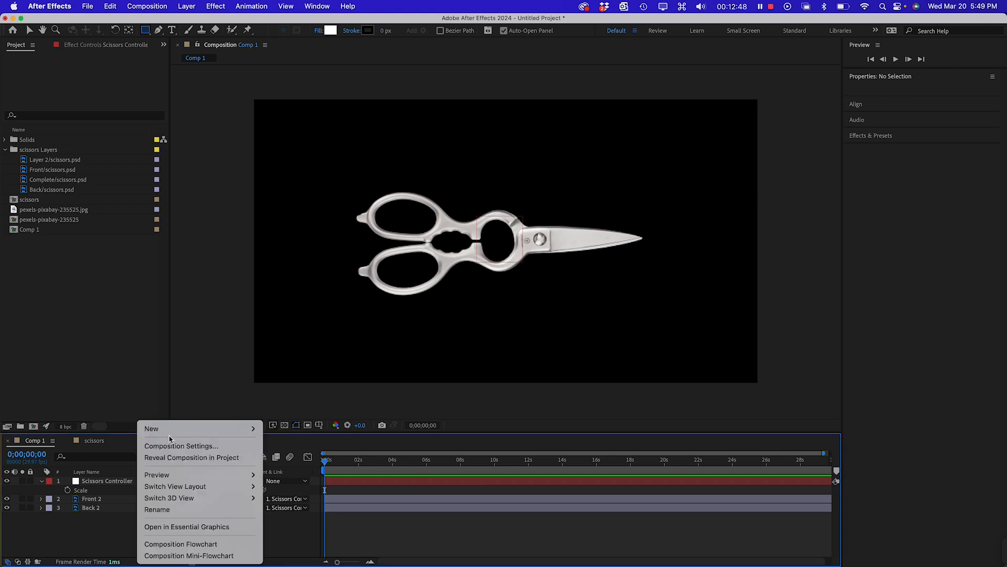
{"action": "left_click", "coordinate": [111, 535]}
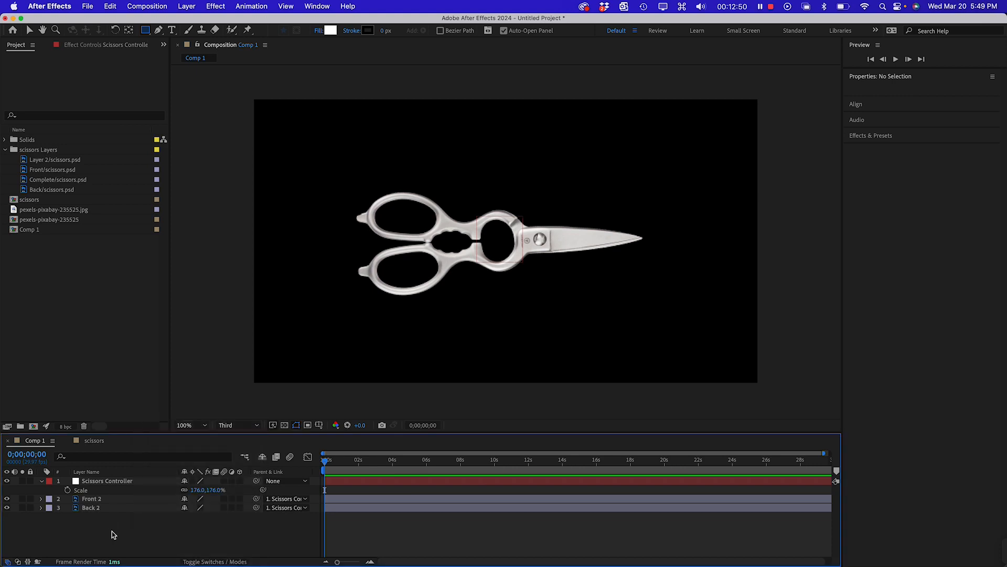
{"action": "right_click", "coordinate": [112, 534]}
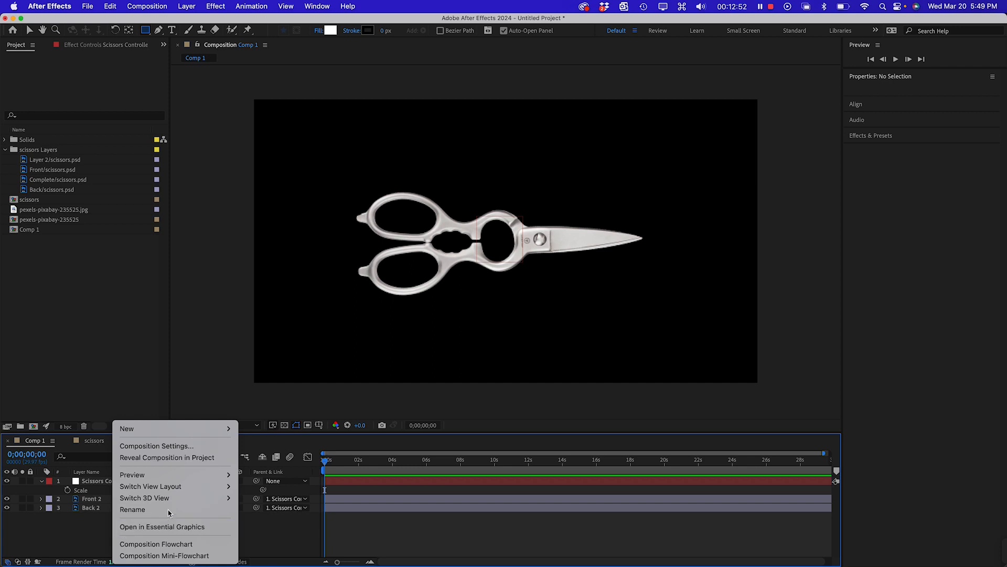
{"action": "mouse_move", "coordinate": [172, 433]}
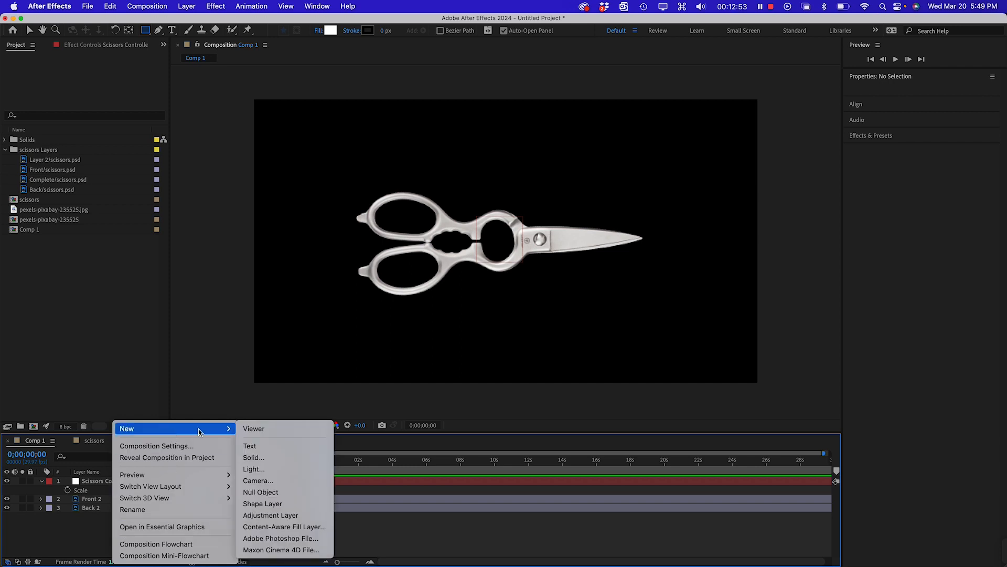
{"action": "left_click", "coordinate": [252, 457]}
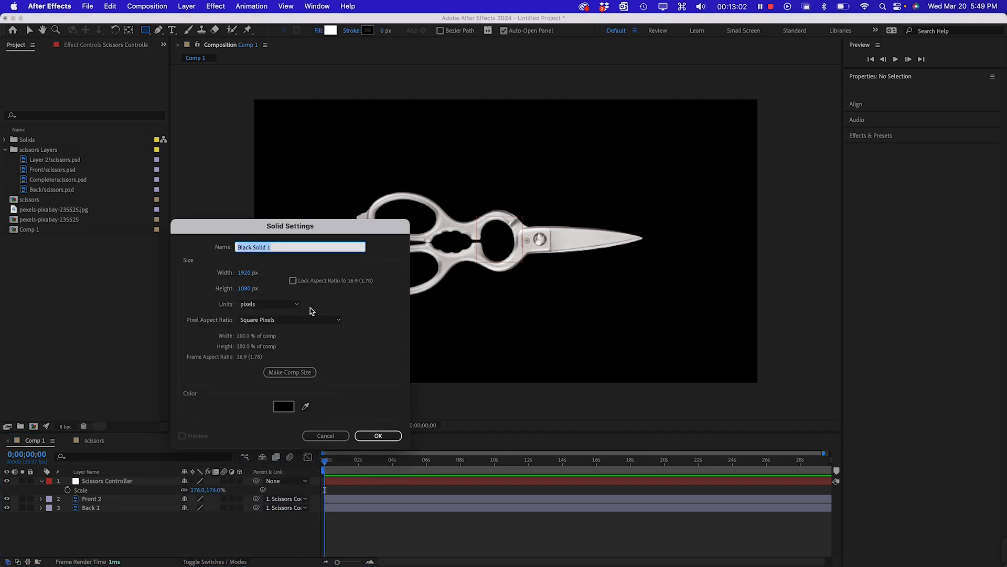
{"action": "left_click", "coordinate": [288, 409]}
{"action": "mouse_move", "coordinate": [857, 298]}
{"action": "left_mouse_down"}
{"action": "mouse_move", "coordinate": [831, 272]}
{"action": "mouse_move", "coordinate": [839, 286]}
{"action": "mouse_move", "coordinate": [912, 314]}
{"action": "mouse_move", "coordinate": [777, 266]}
{"action": "mouse_move", "coordinate": [787, 270]}
{"action": "left_mouse_up"}
{"action": "left_click", "coordinate": [984, 253]}
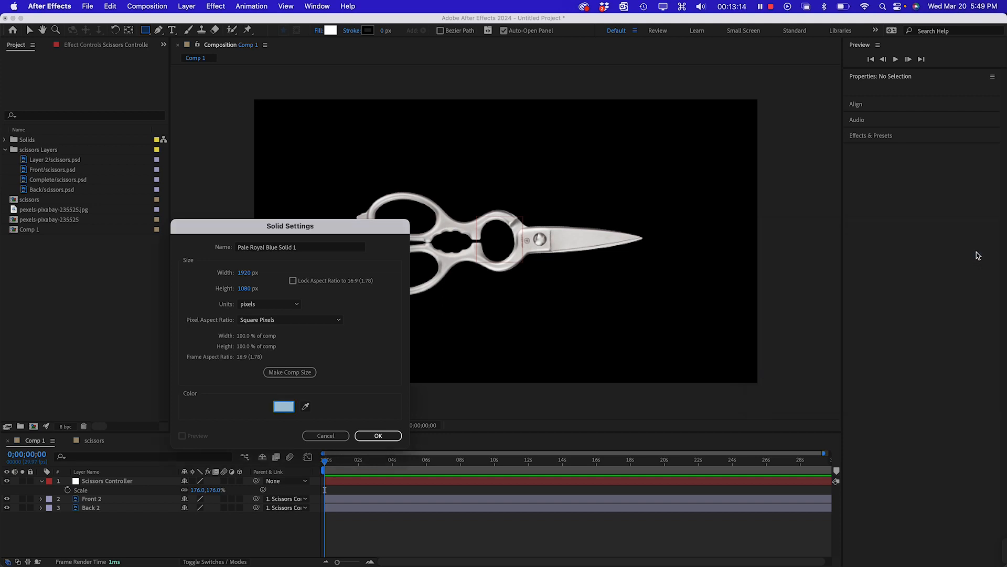
{"action": "left_click", "coordinate": [378, 436]}
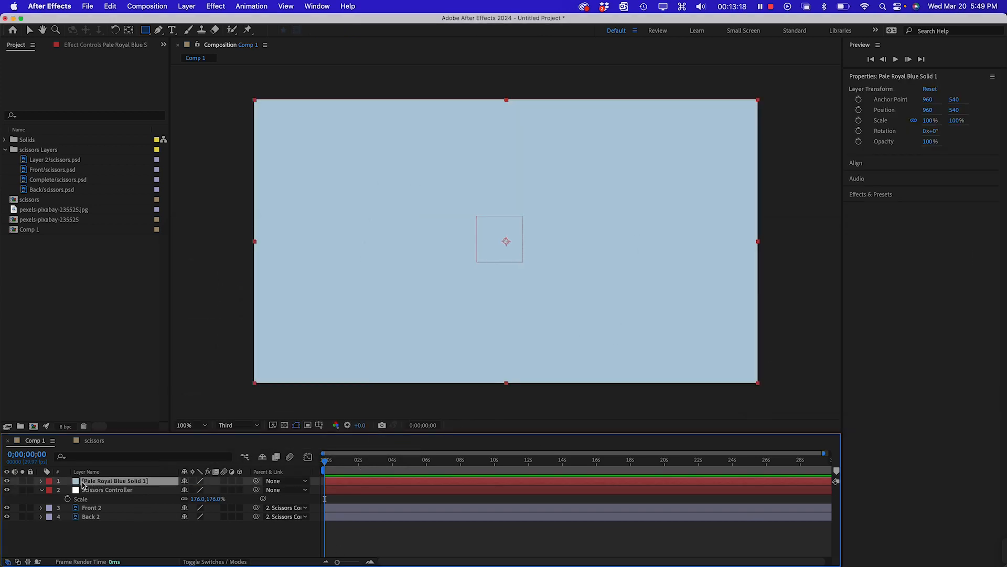
- Place the pale blue solid beneath Back 2 as the background and collapse the Scissors Controller layer's properties
{"action": "left_click_drag", "start_coordinate": [82, 484], "coordinate": [93, 525]}
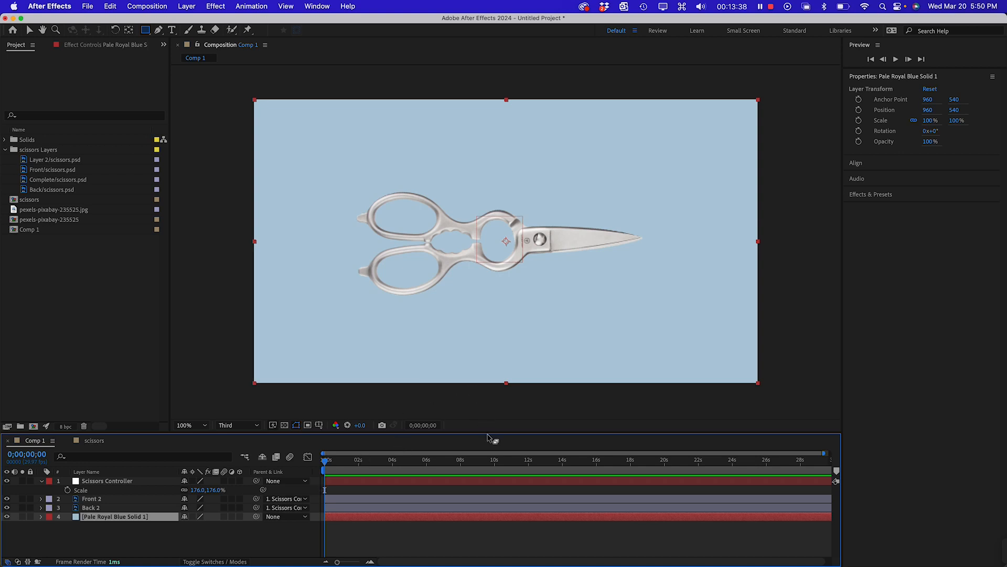
{"action": "left_click_drag", "start_coordinate": [488, 432], "coordinate": [488, 441]}
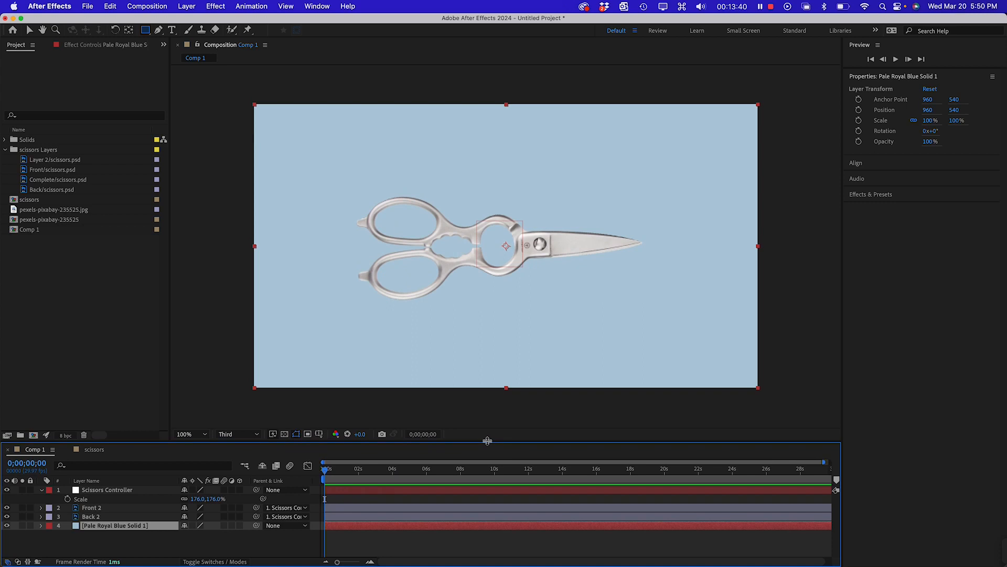
{"action": "left_click", "coordinate": [67, 291]}
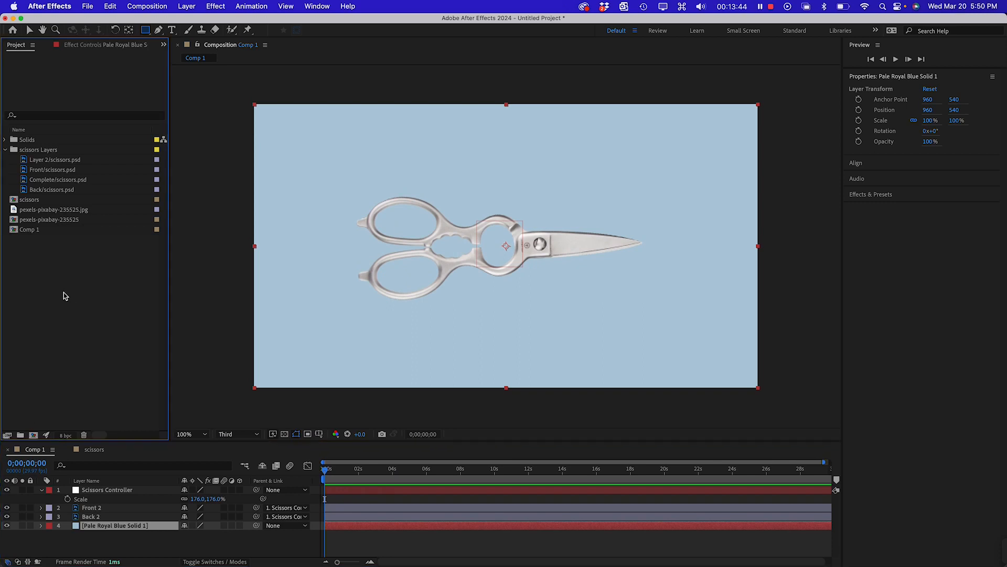
{"action": "left_click", "coordinate": [42, 490]}
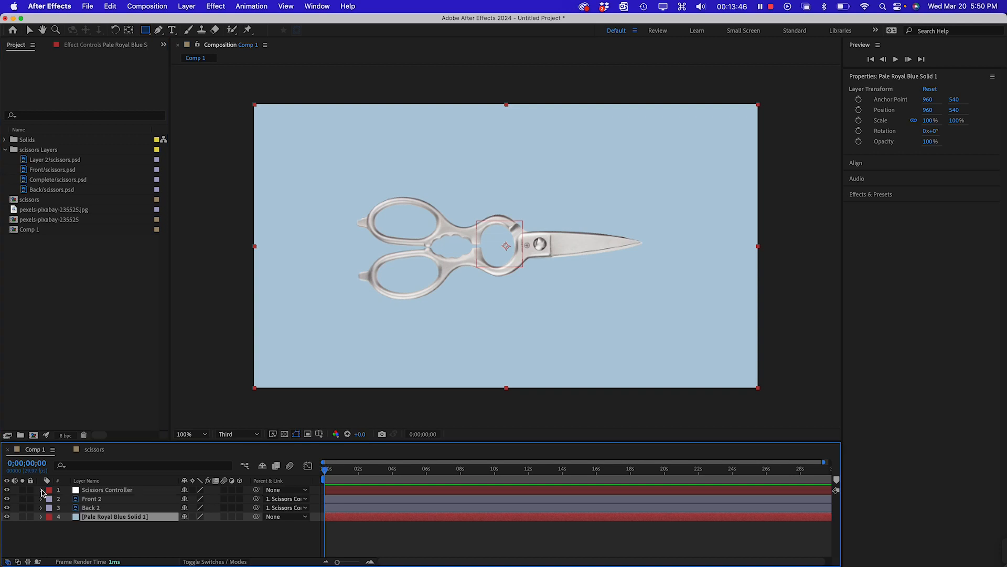
- Add the denim image pexels-pixabay-235525.jpg to the composition, near its centre
{"action": "left_click", "coordinate": [74, 359]}
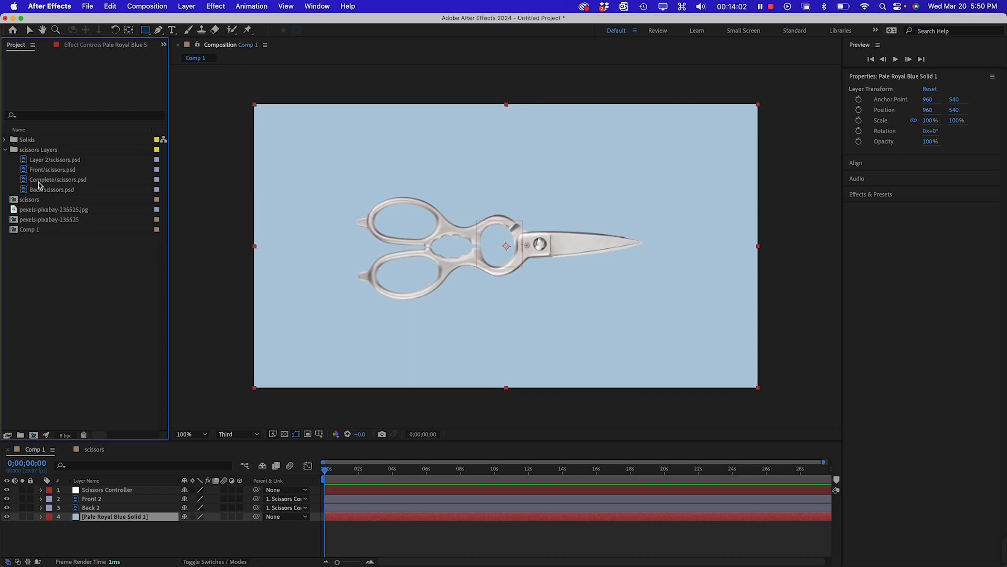
{"action": "left_click", "coordinate": [13, 211]}
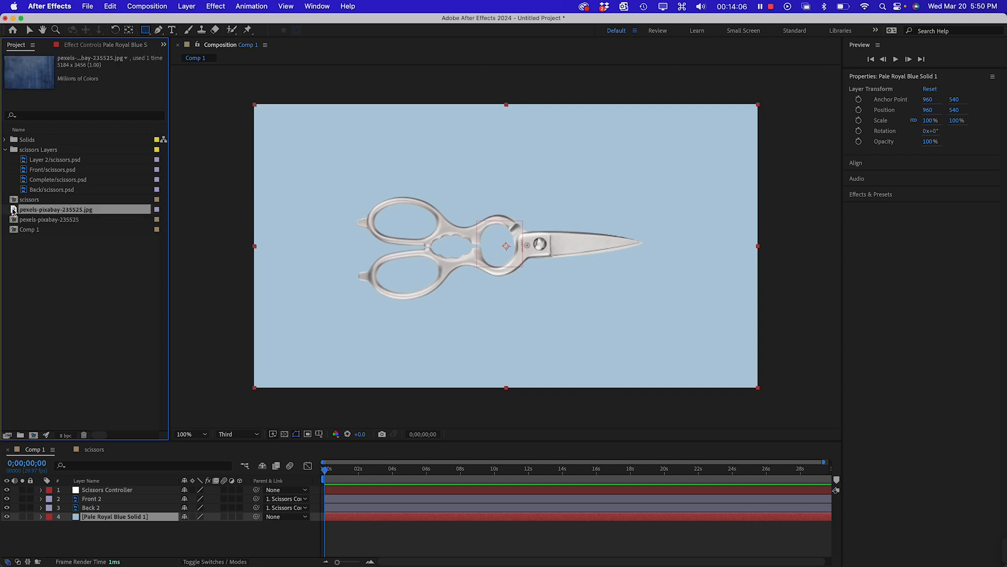
{"action": "left_click_drag", "start_coordinate": [14, 211], "coordinate": [486, 255]}
{"action": "key", "text": "super+minus"}
{"action": "key", "text": "super+minus"}
{"action": "key", "text": "super+minus"}
{"action": "key", "text": "super+minus"}
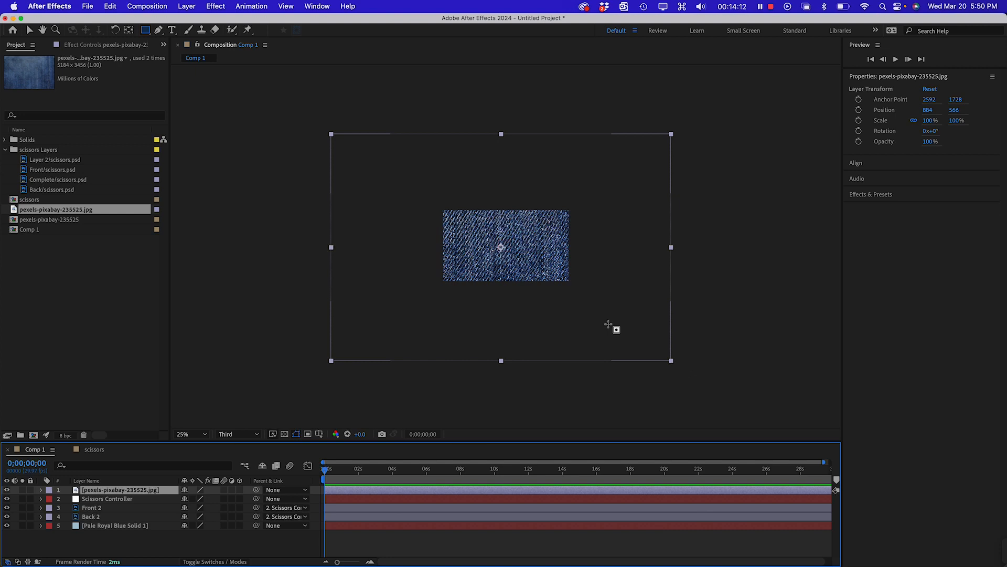
- Scale the denim image down proportionally to about 38% and centre it over the frame at about 964, 558
{"action": "left_click", "coordinate": [29, 30]}
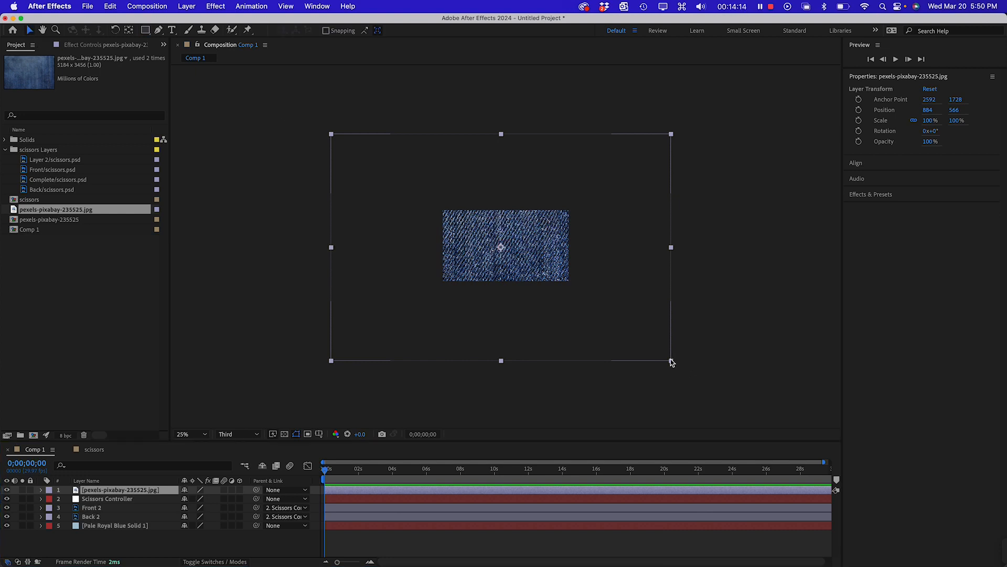
{"action": "left_click_drag", "start_coordinate": [672, 362], "coordinate": [566, 296]}
{"action": "left_click", "coordinate": [430, 296], "text": "shift"}
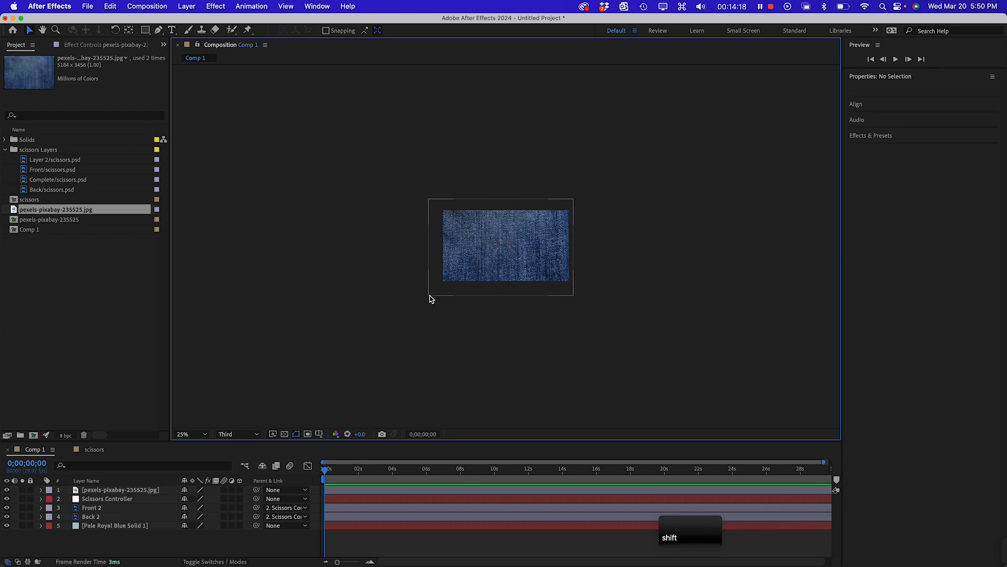
{"action": "left_click", "coordinate": [436, 293], "text": "shift"}
{"action": "left_click_drag", "start_coordinate": [429, 298], "coordinate": [480, 278]}
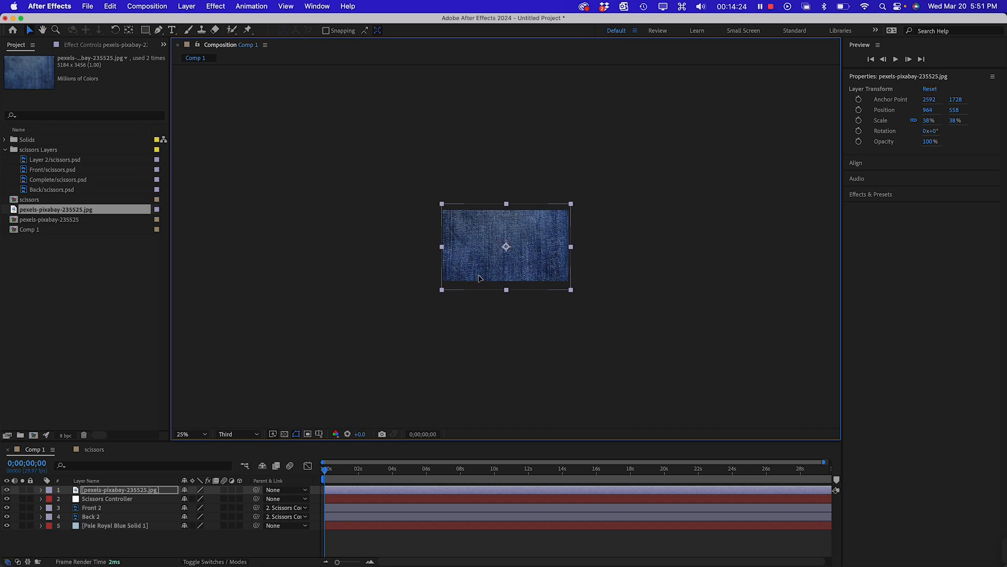
{"action": "key", "text": "super+="}
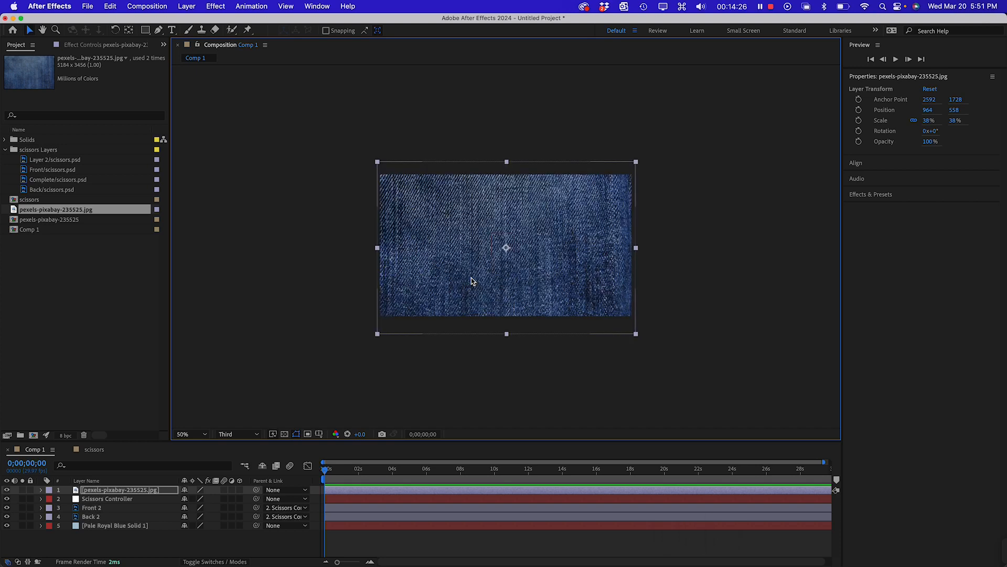
- Place the denim image layer between Back 2 and the pale blue solid, and enlarge the timeline area
{"action": "left_click", "coordinate": [320, 286]}
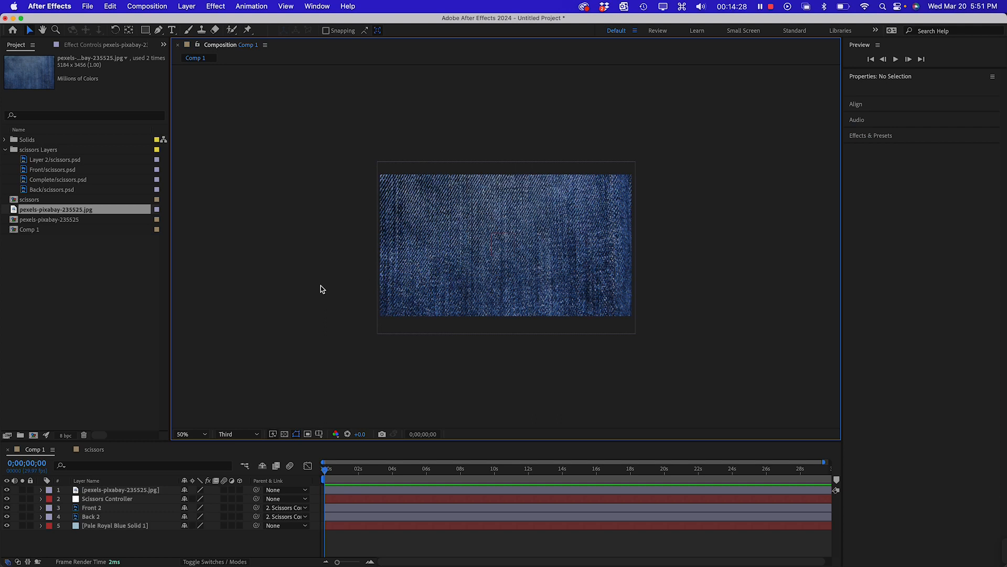
{"action": "left_click_drag", "start_coordinate": [99, 491], "coordinate": [93, 521]}
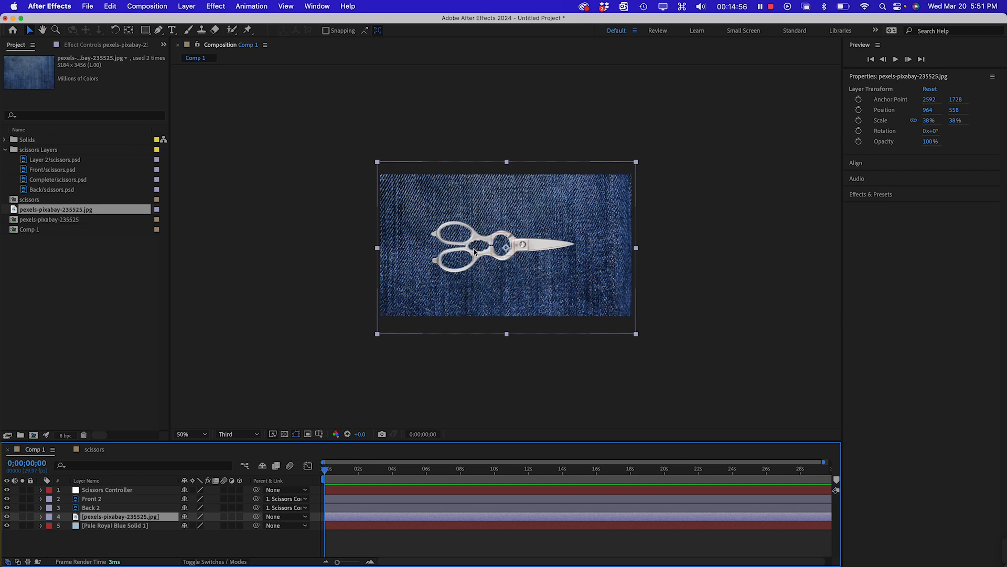
{"action": "left_click", "coordinate": [314, 307]}
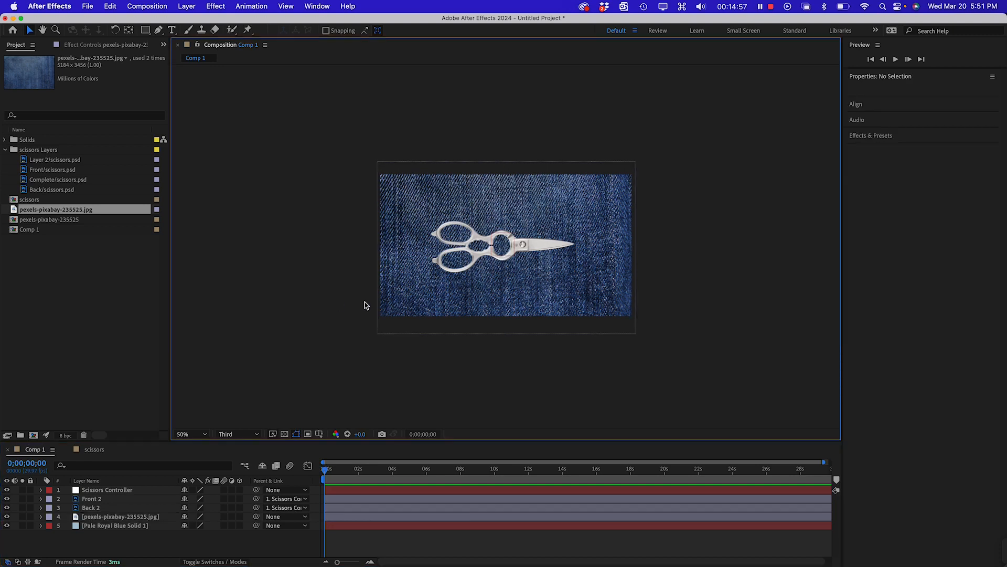
{"action": "left_click", "coordinate": [515, 297]}
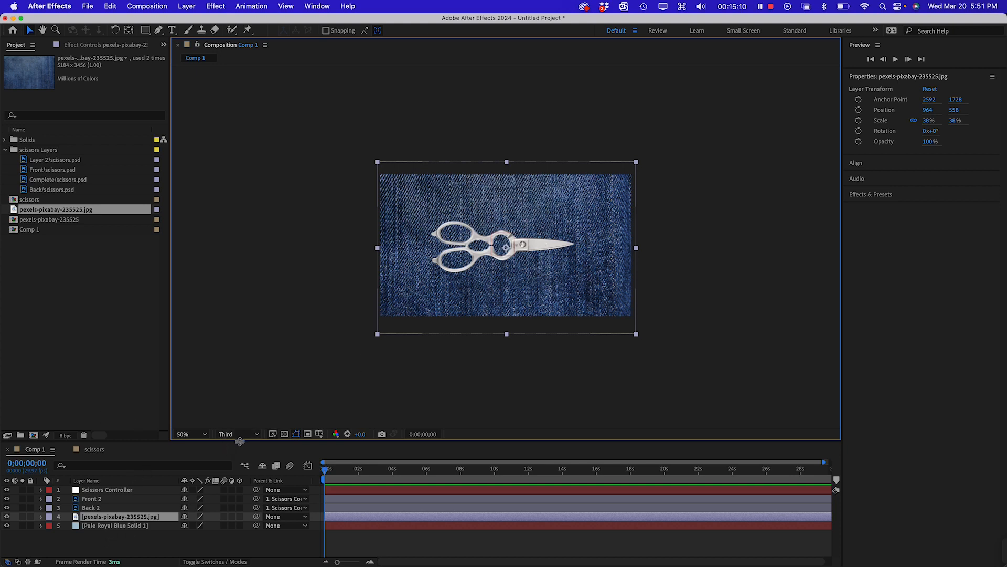
{"action": "left_click_drag", "start_coordinate": [242, 446], "coordinate": [250, 390]}
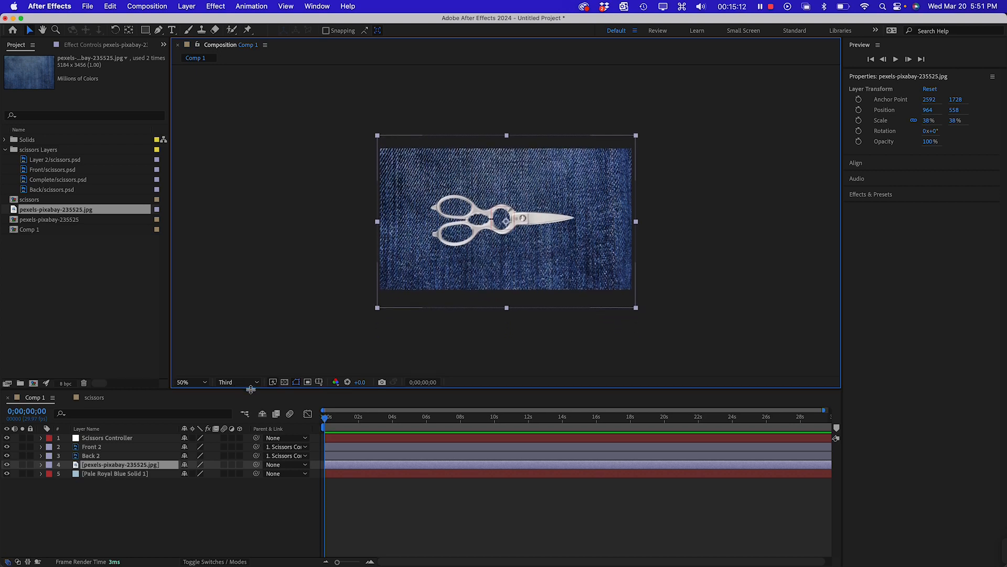
- Mask the denim image layer with the Ellipse tool, drawing a perfect circle behind the scissors' handles and pivot
{"action": "left_click", "coordinate": [146, 30]}
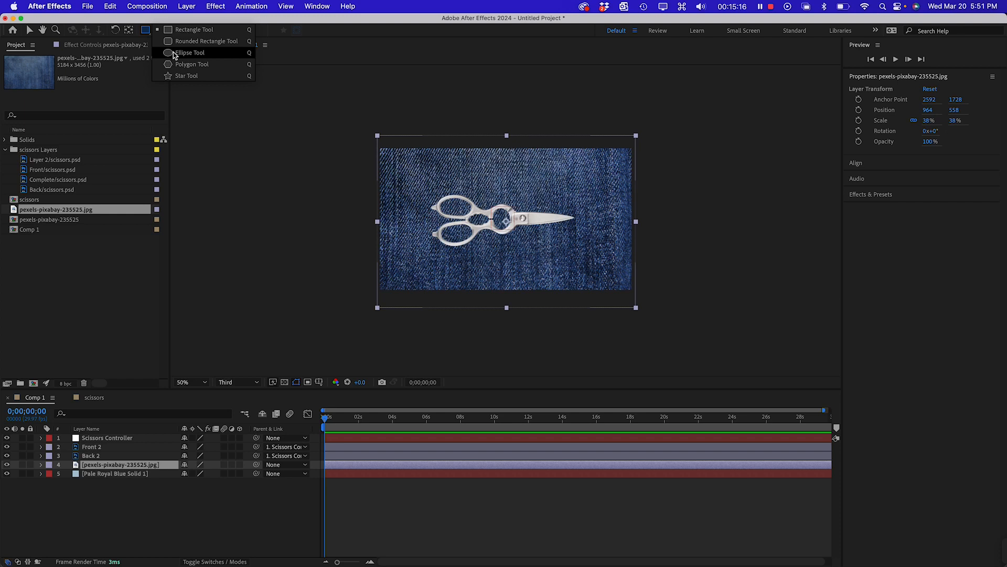
{"action": "left_click", "coordinate": [173, 53]}
{"action": "left_click", "coordinate": [102, 464]}
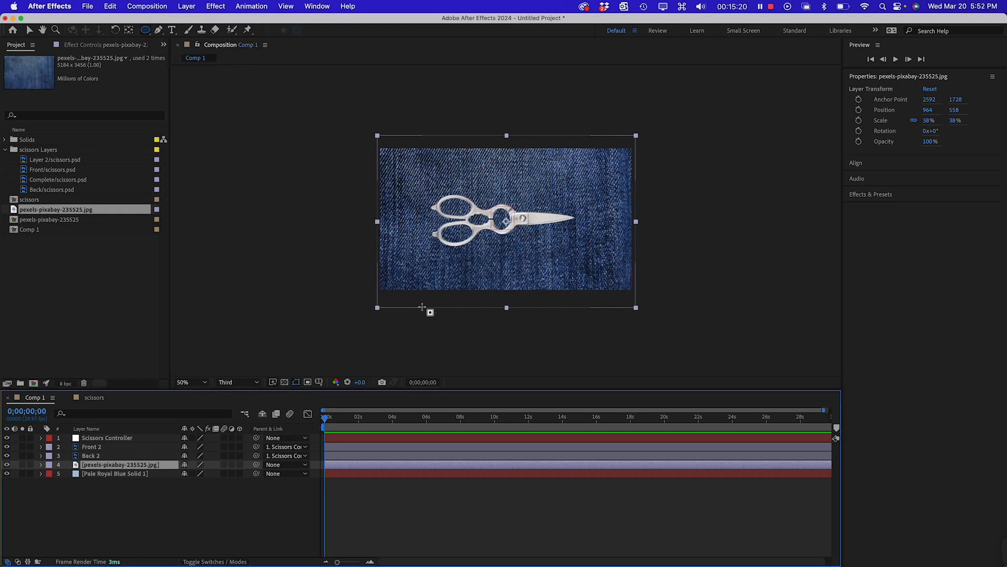
{"action": "mouse_move", "coordinate": [446, 182]}
{"action": "left_mouse_down"}
{"action": "mouse_move", "coordinate": [544, 275]}
{"action": "mouse_move", "coordinate": [534, 268]}
{"action": "left_mouse_up"}
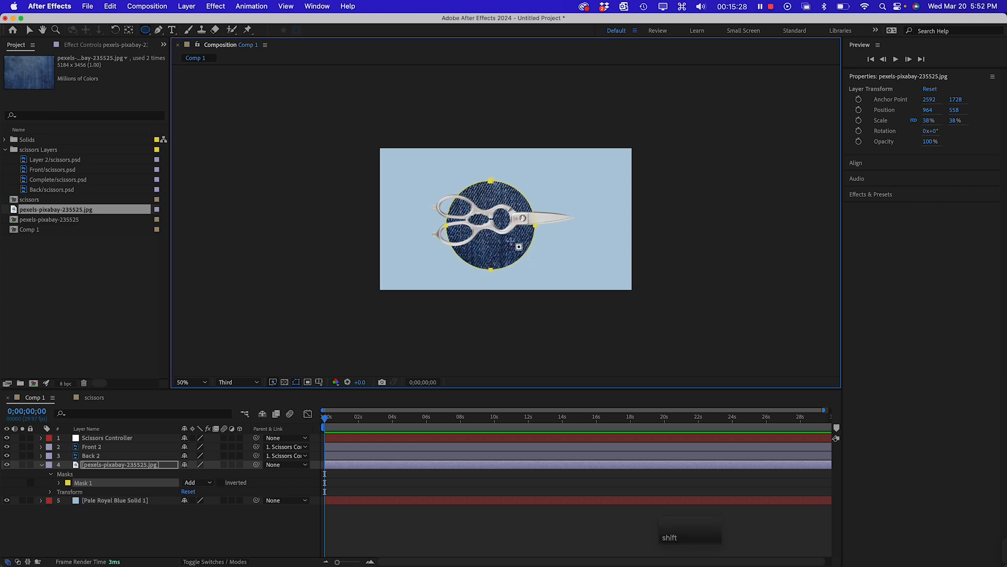
- Enlarge the timeline area, expand Mask 1's properties on the denim layer and select its mask path
{"action": "left_click_drag", "start_coordinate": [446, 389], "coordinate": [452, 367]}
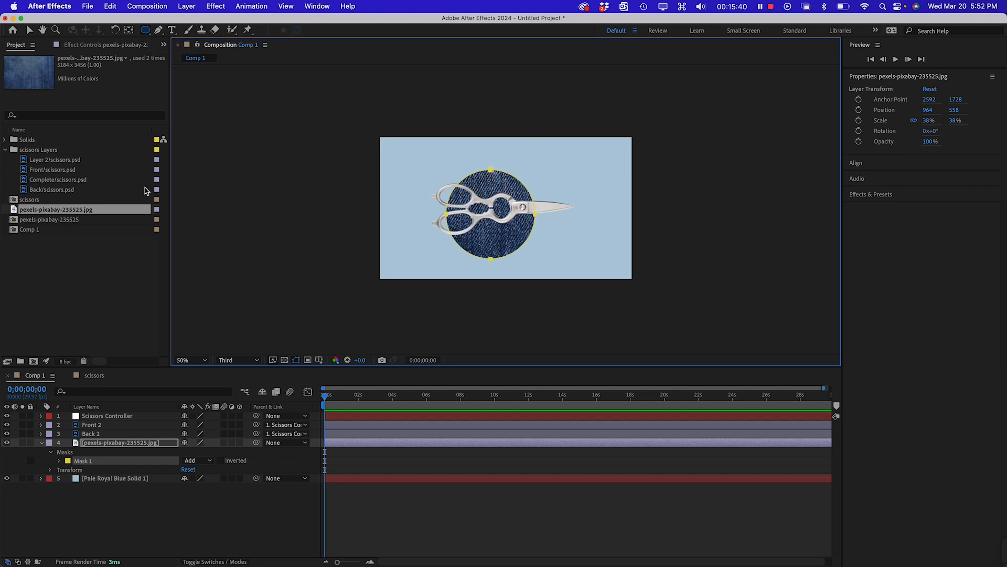
{"action": "left_click_drag", "start_coordinate": [275, 365], "coordinate": [275, 271]}
{"action": "left_click", "coordinate": [85, 349]}
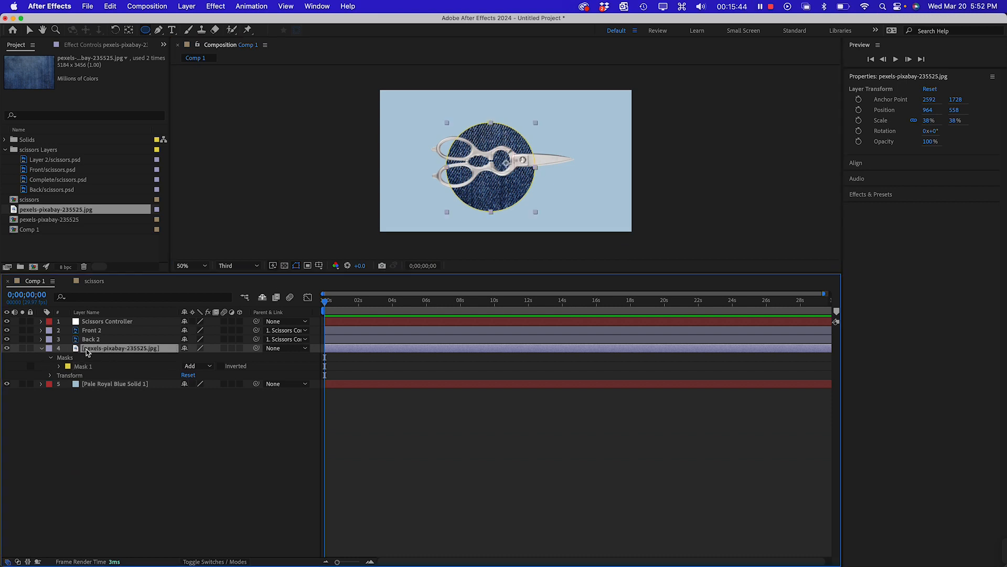
{"action": "left_click", "coordinate": [59, 358]}
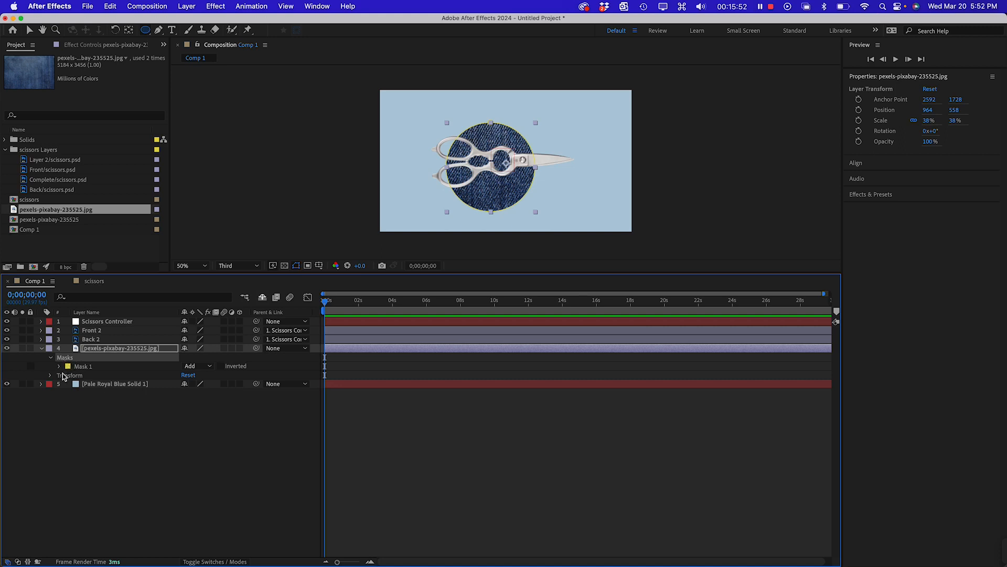
{"action": "left_click", "coordinate": [59, 367]}
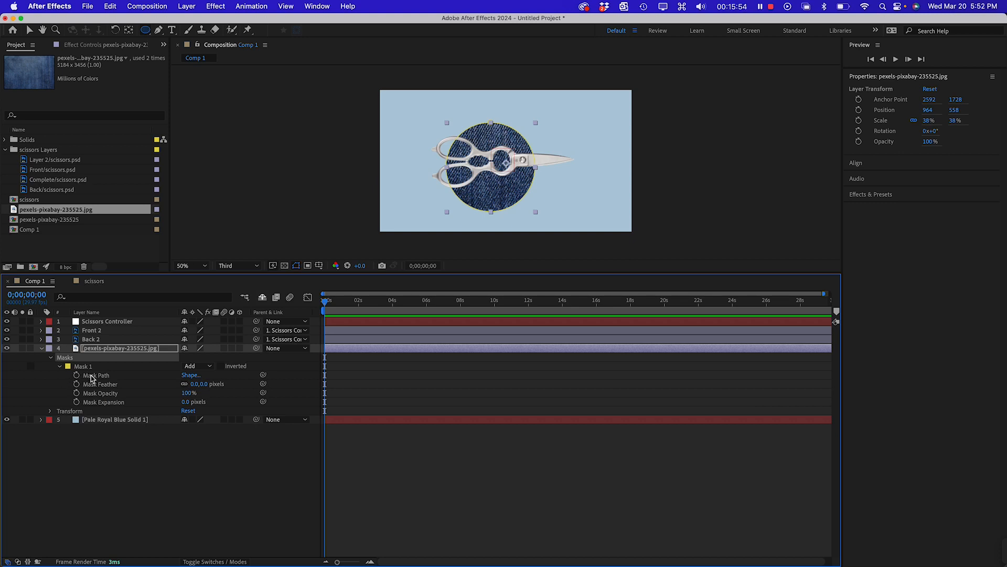
{"action": "left_click", "coordinate": [92, 375]}
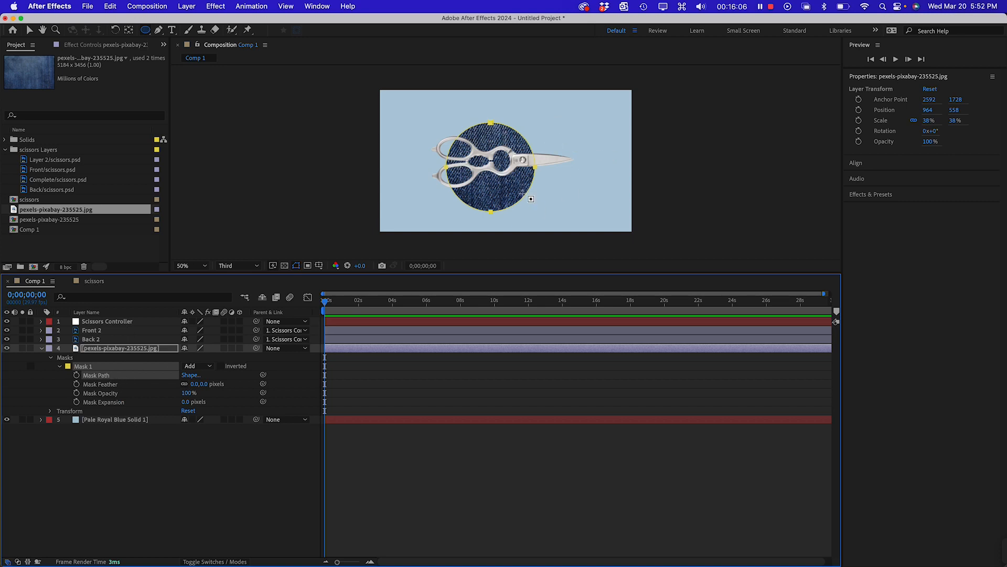
- Move the circular mask slightly up and to the right so it is nearly centred in the frame, and deselect it
{"action": "left_click", "coordinate": [30, 30]}
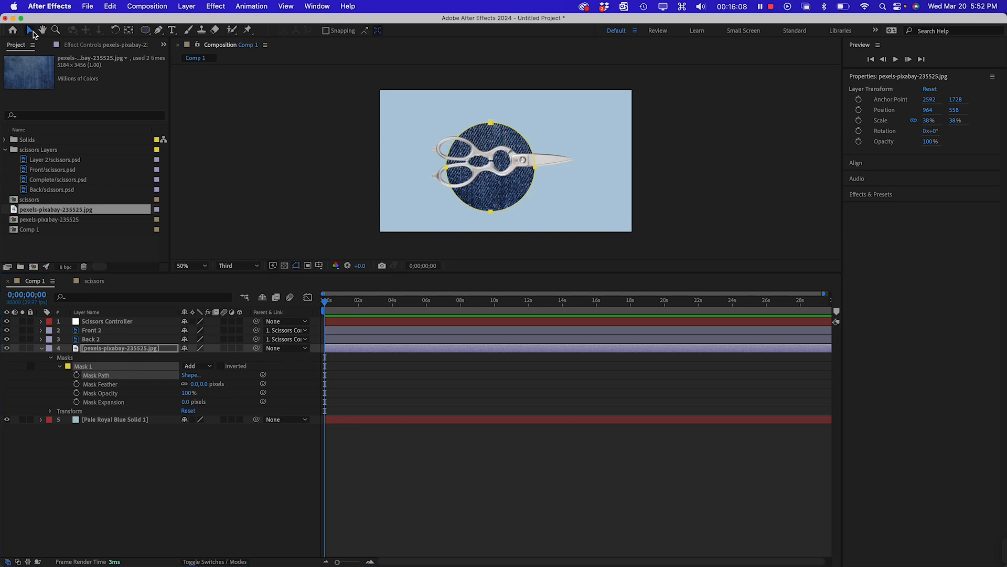
{"action": "left_click_drag", "start_coordinate": [522, 199], "coordinate": [527, 190]}
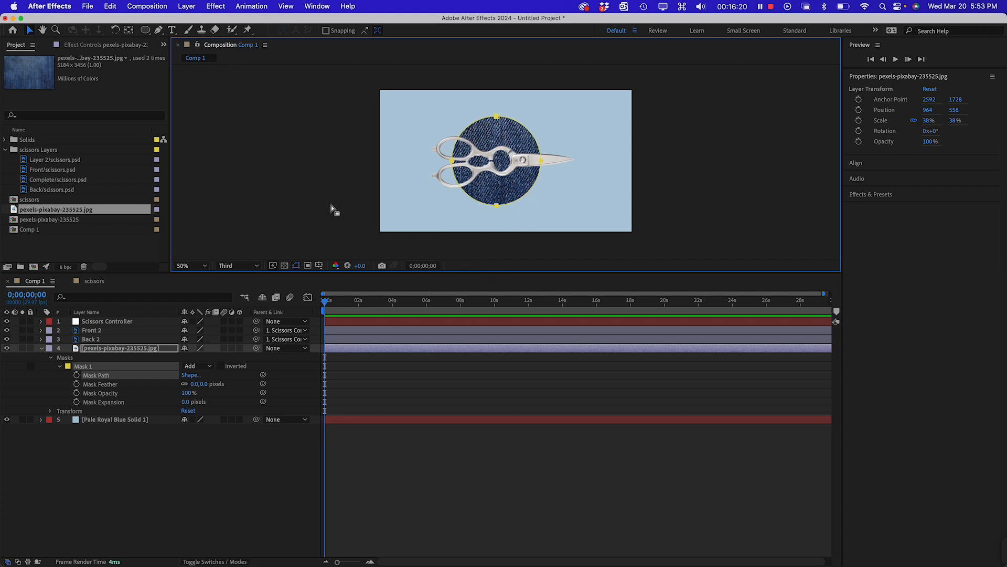
{"action": "left_click", "coordinate": [166, 499]}
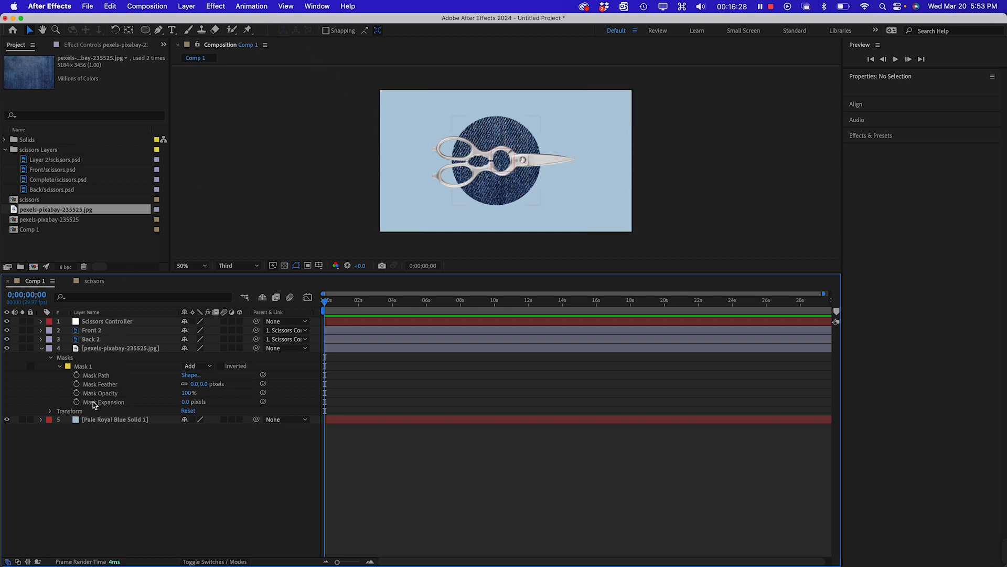
- Inspect the bounding box and shape options of Mask 1's path without changing them
{"action": "left_click", "coordinate": [104, 377]}
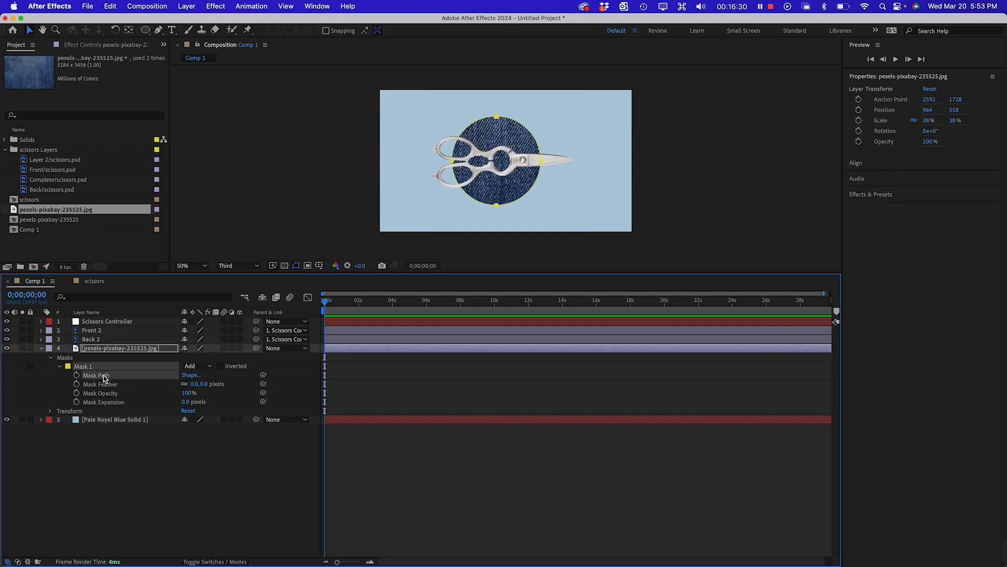
{"action": "left_click", "coordinate": [188, 376]}
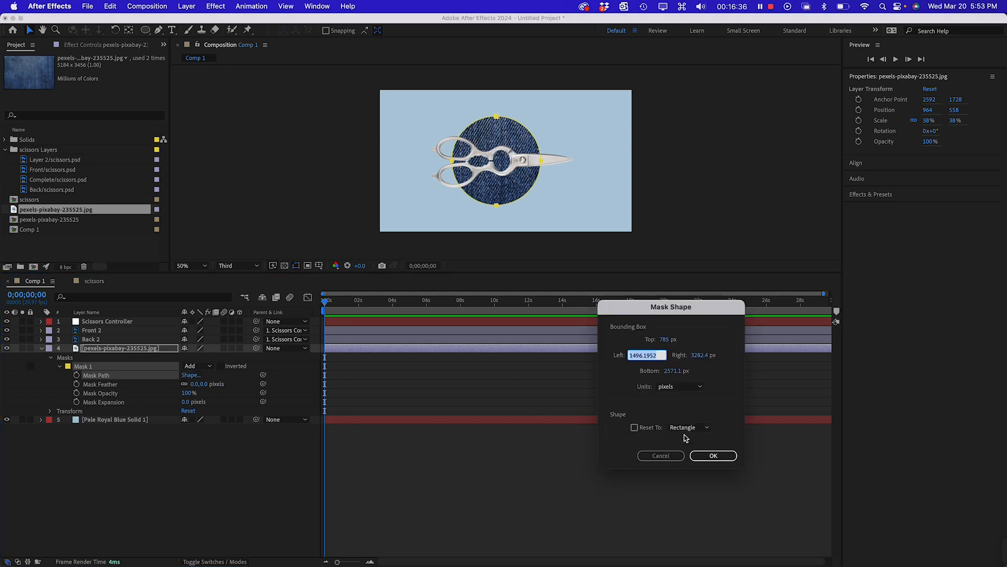
{"action": "left_click", "coordinate": [666, 456]}
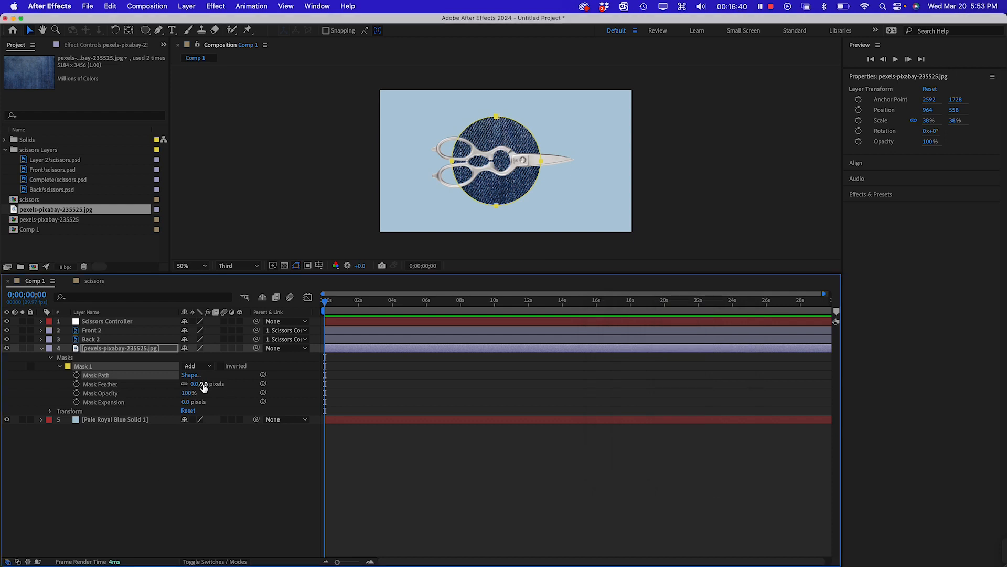
- Feather Mask 1 by 527 pixels and shrink it with a mask expansion of -99 pixels
{"action": "left_click_drag", "start_coordinate": [202, 385], "coordinate": [473, 376]}
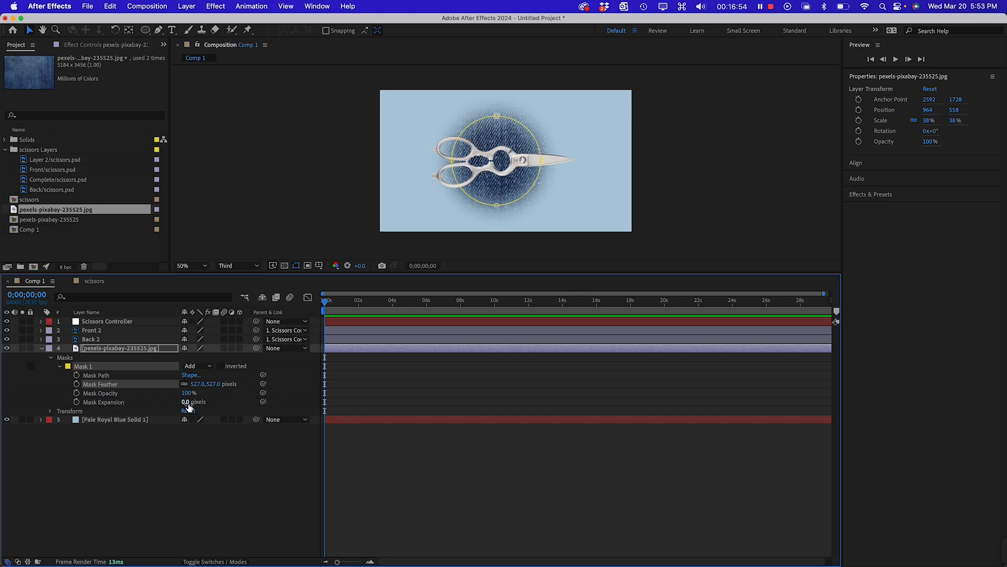
{"action": "left_click_drag", "start_coordinate": [186, 401], "coordinate": [136, 401]}
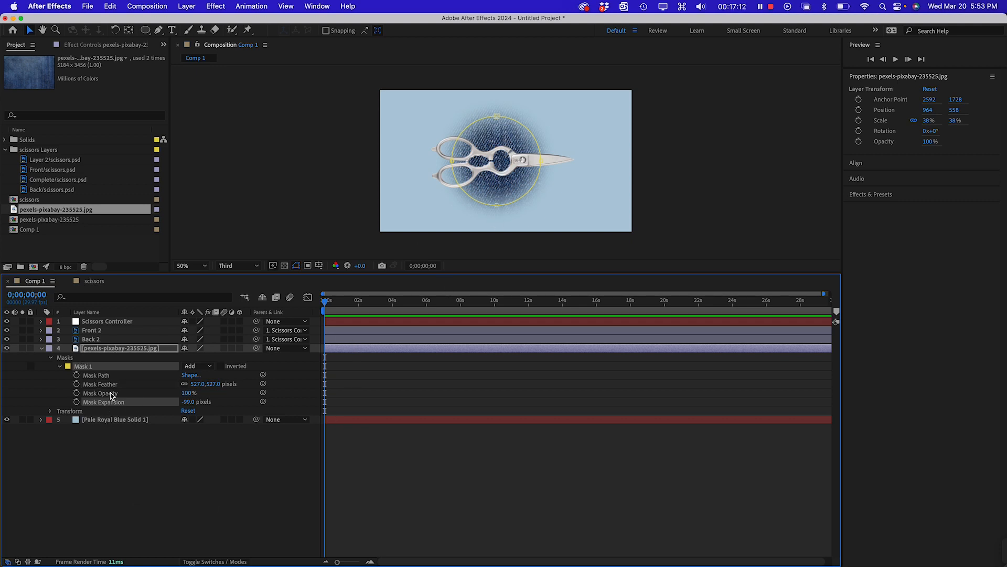
- Try Mask 1 at about 51% opacity, and restore it to 100%
{"action": "left_click_drag", "start_coordinate": [187, 394], "coordinate": [156, 393]}
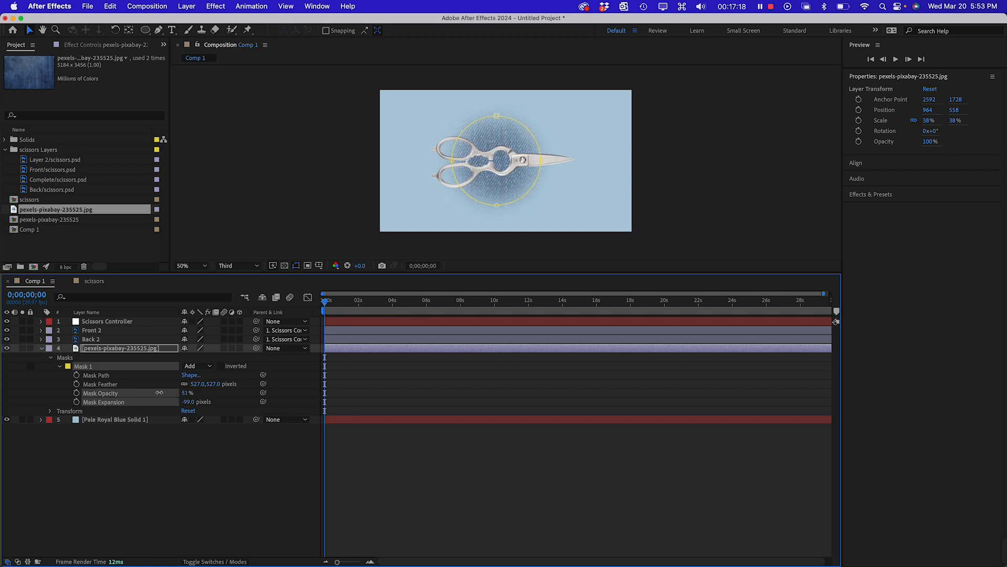
{"action": "left_click_drag", "start_coordinate": [159, 393], "coordinate": [200, 388]}
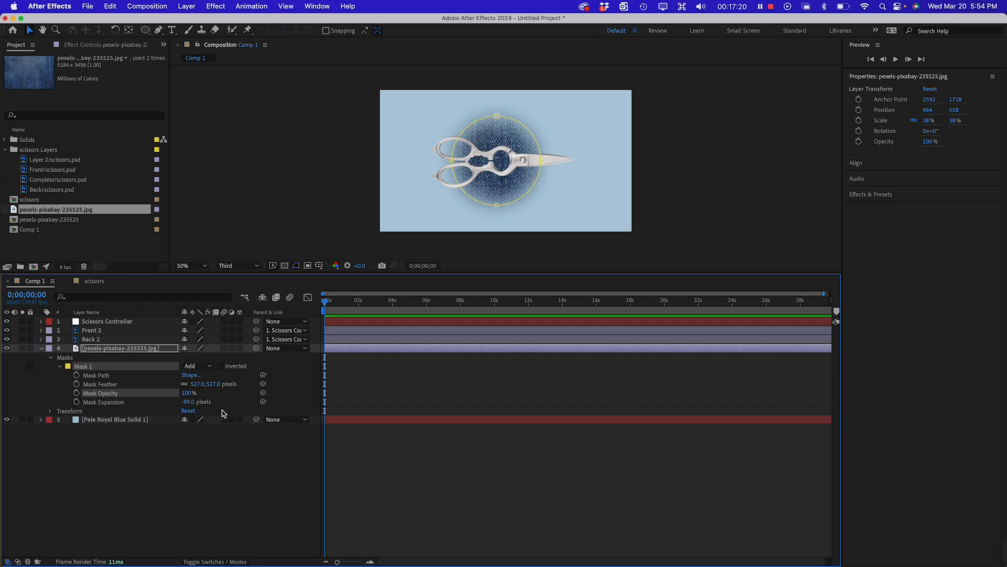
- Set Mask 1's expansion to -68 pixels and collapse the denim layer's properties
{"action": "mouse_move", "coordinate": [188, 401]}
{"action": "left_mouse_down"}
{"action": "mouse_move", "coordinate": [180, 402]}
{"action": "mouse_move", "coordinate": [204, 402]}
{"action": "left_mouse_up"}
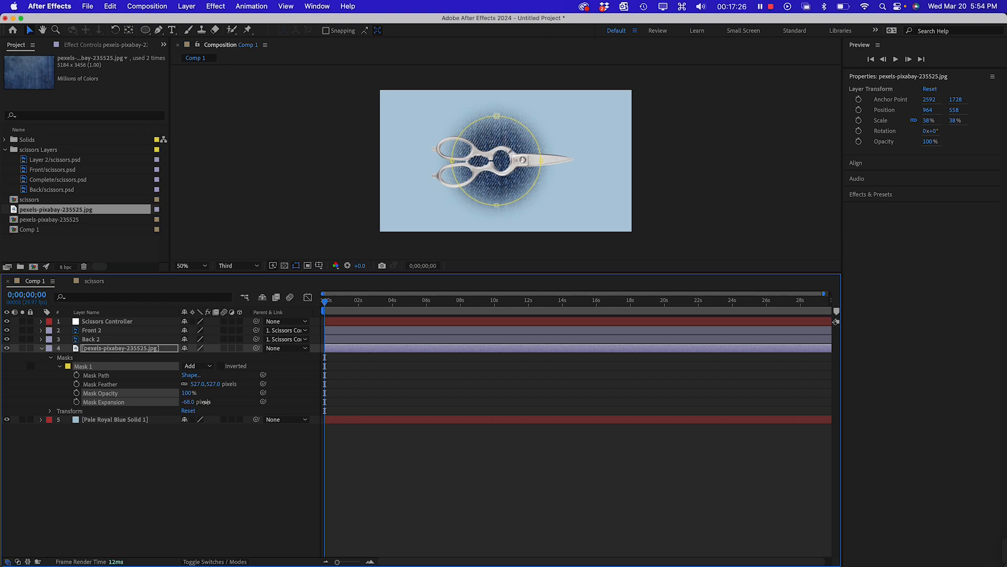
{"action": "left_click", "coordinate": [137, 483]}
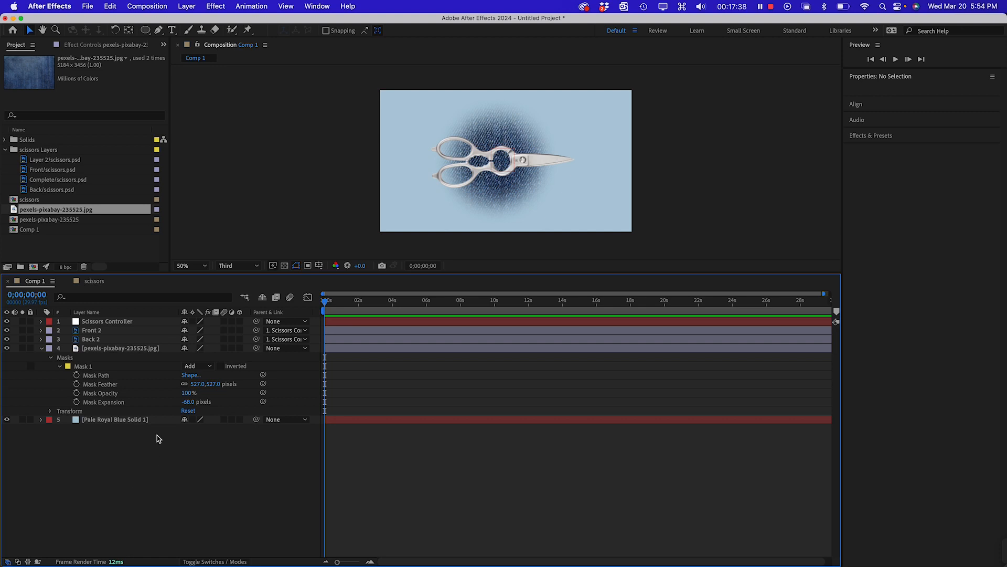
{"action": "left_click", "coordinate": [155, 419]}
{"action": "left_click", "coordinate": [148, 455]}
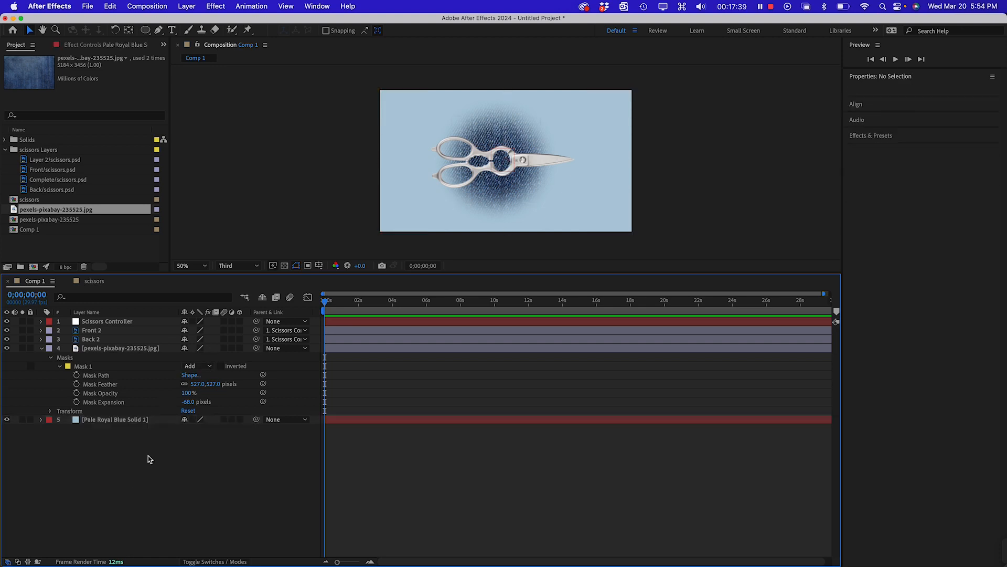
{"action": "left_click", "coordinate": [42, 349]}
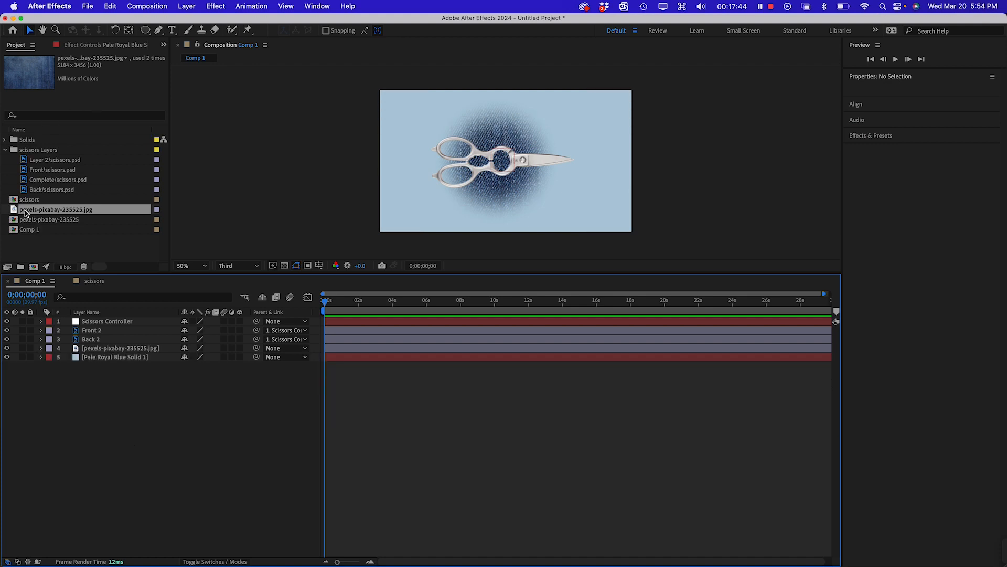
- Add another copy of pexels-pixabay-235525.jpg directly above the masked denim layer, and hide the masked layer
{"action": "left_click_drag", "start_coordinate": [24, 208], "coordinate": [94, 345]}
{"action": "left_click", "coordinate": [6, 358]}
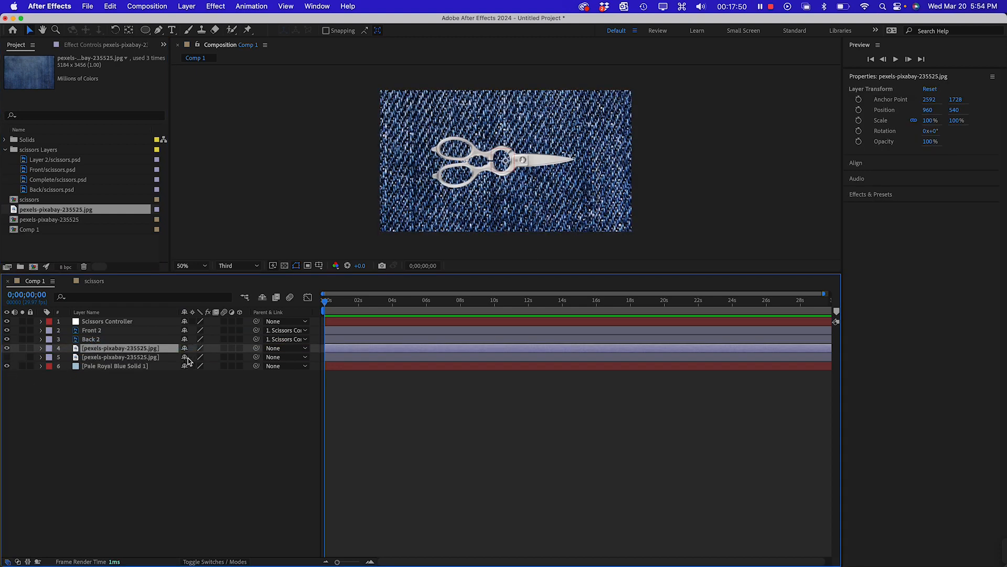
- Scale the new denim layer down to 31% and deselect it
{"action": "left_click", "coordinate": [40, 349]}
{"action": "left_click", "coordinate": [41, 348]}
{"action": "key", "text": "s"}
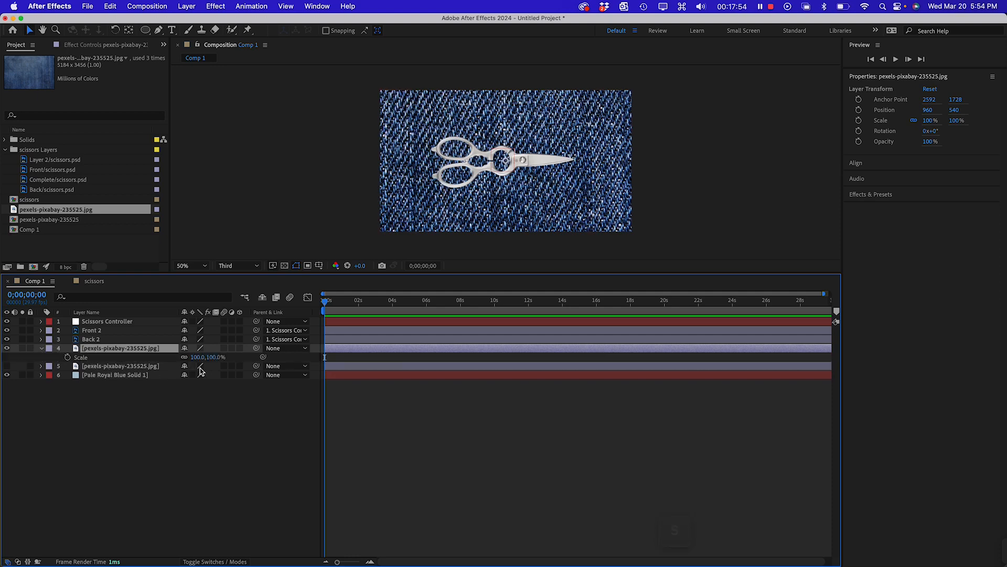
{"action": "left_click_drag", "start_coordinate": [215, 357], "coordinate": [180, 357]}
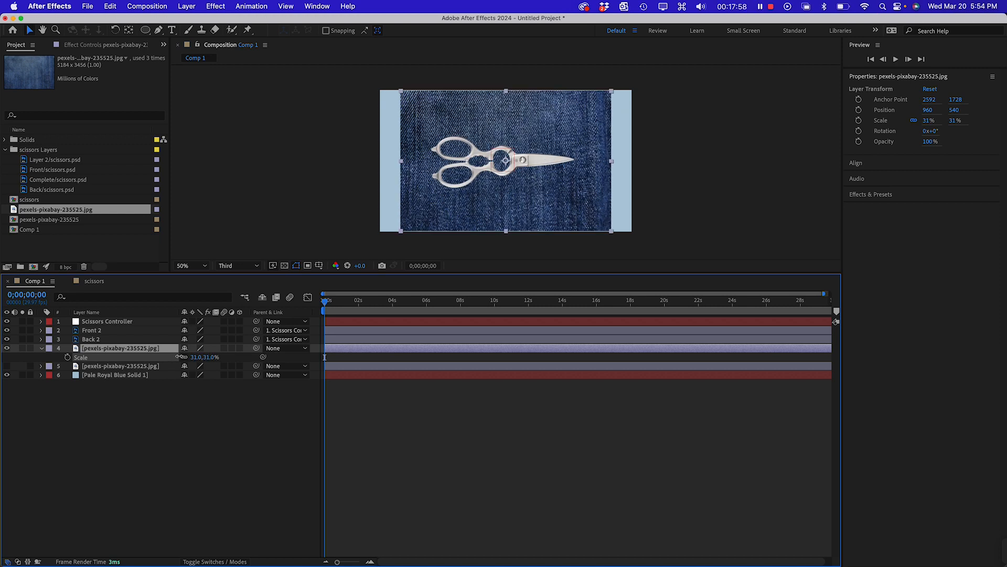
{"action": "left_click", "coordinate": [110, 467]}
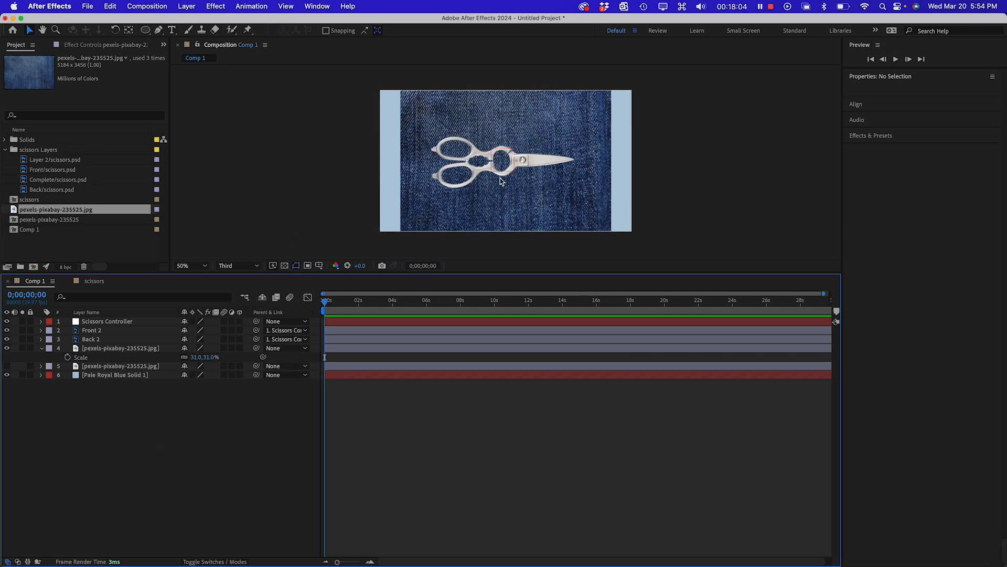
- Draw a white five-pointed star shape layer with an outer radius of about 412, and move it to the centre of the frame
{"action": "left_click", "coordinate": [146, 30]}
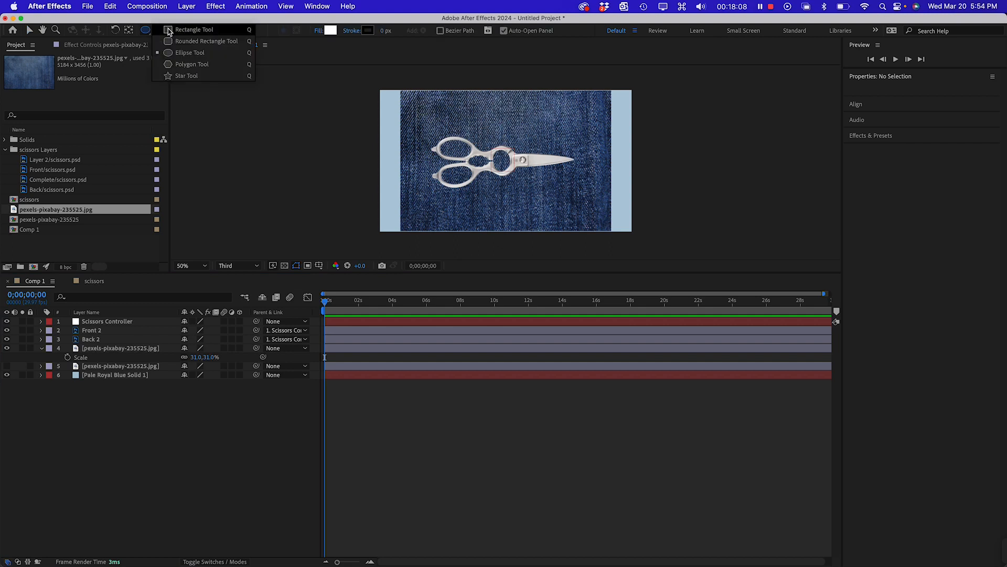
{"action": "left_click", "coordinate": [175, 74]}
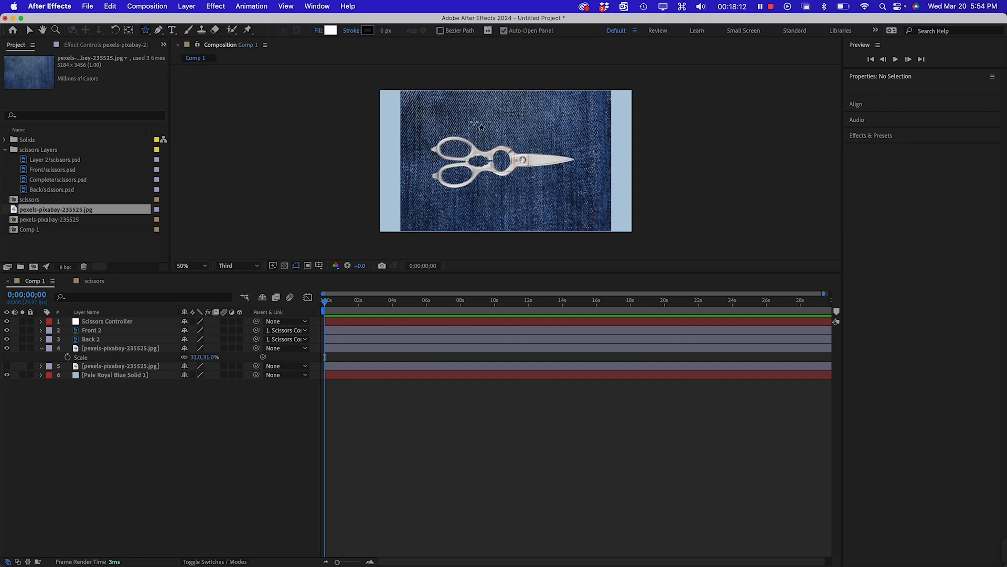
{"action": "left_click_drag", "start_coordinate": [474, 124], "coordinate": [525, 166]}
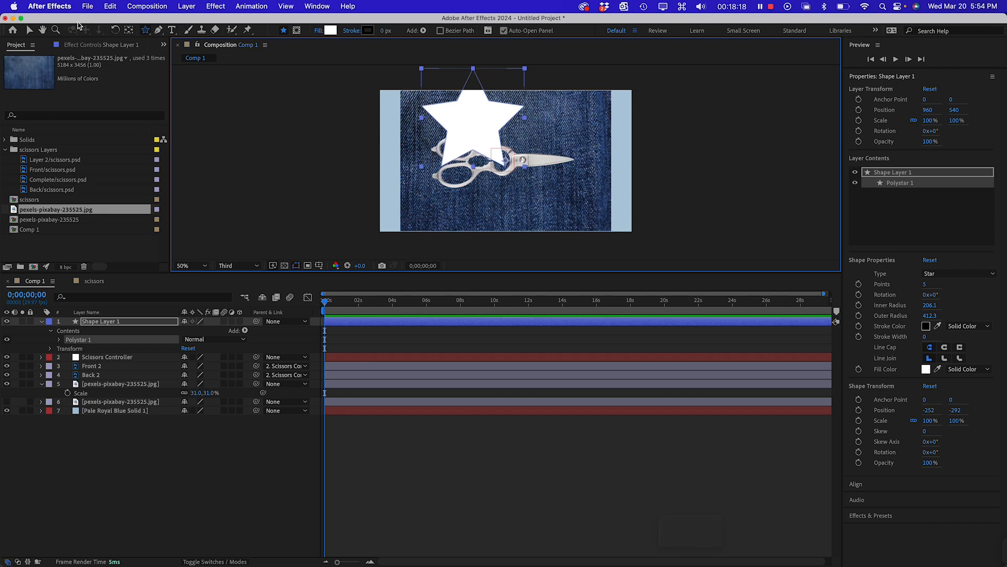
{"action": "key", "text": "v"}
{"action": "left_click_drag", "start_coordinate": [483, 139], "coordinate": [512, 176]}
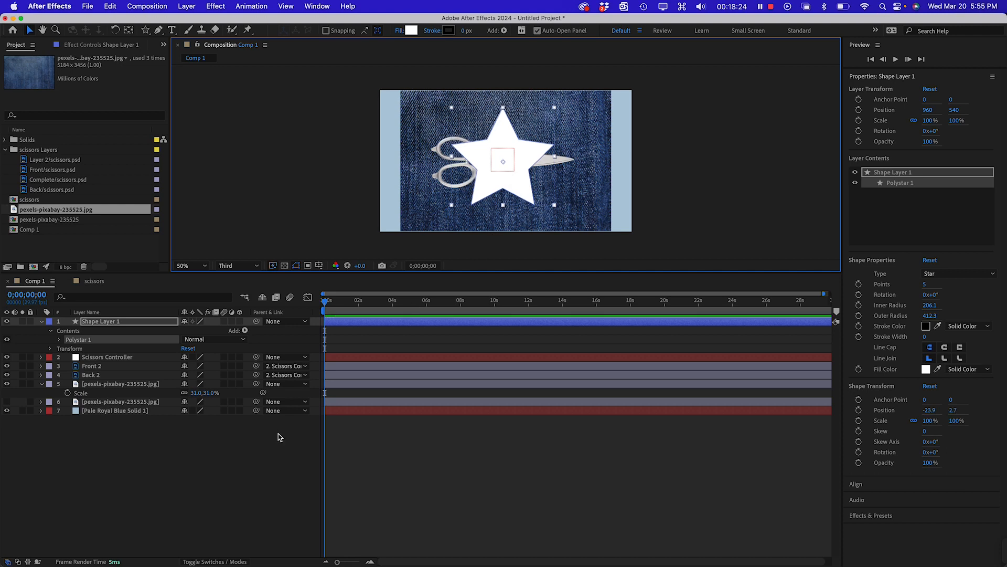
{"action": "left_click", "coordinate": [219, 455]}
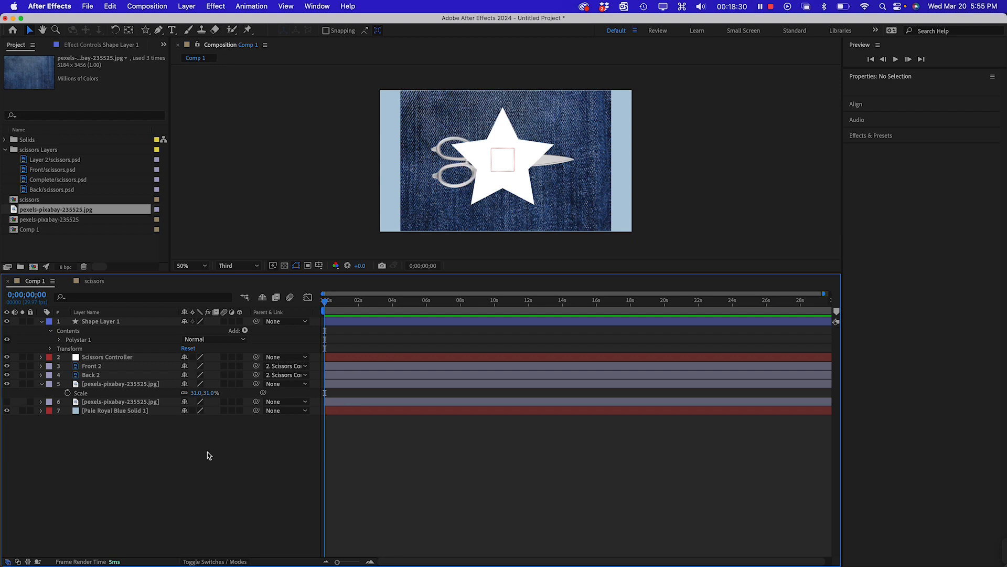
{"action": "key", "text": "XF86AudioRaiseVolume"}
{"action": "key", "text": "XF86AudioRaiseVolume"}
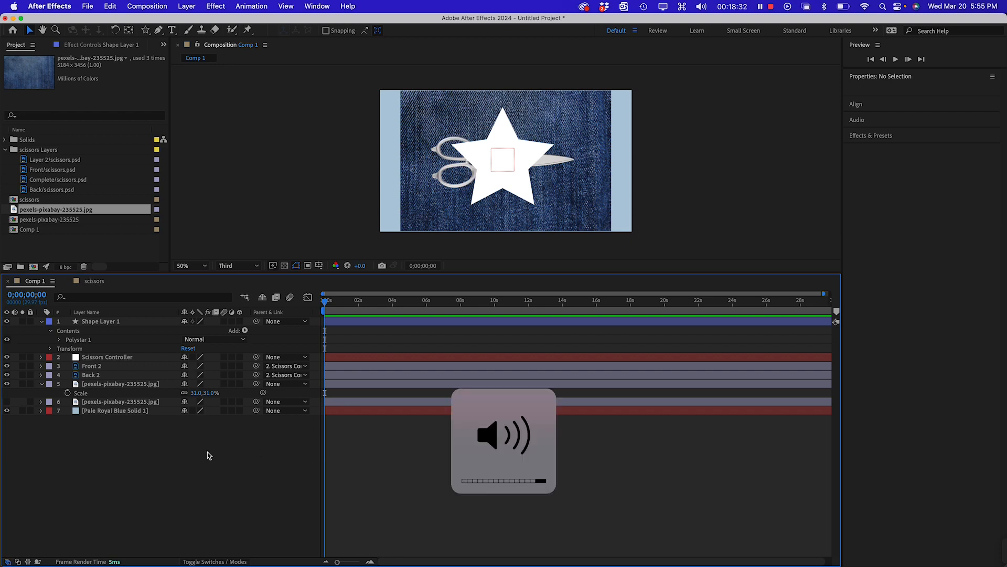
{"action": "key", "text": "XF86AudioLowerVolume"}
{"action": "key", "text": "XF86AudioLowerVolume"}
{"action": "key", "text": "XF86AudioLowerVolume"}
{"action": "key", "text": "XF86AudioLowerVolume"}
{"action": "key", "text": "XF86AudioLowerVolume"}
{"action": "key", "text": "XF86AudioLowerVolume"}
{"action": "key", "text": "XF86AudioLowerVolume"}
{"action": "key", "text": "XF86AudioLowerVolume"}
{"action": "key", "text": "XF86MonBrightnessUp"}
{"action": "key", "text": "XF86MonBrightnessUp"}
{"action": "key", "text": "XF86MonBrightnessUp"}
{"action": "key", "text": "XF86MonBrightnessUp"}
{"action": "key", "text": "XF86MonBrightnessUp"}
{"action": "key", "text": "XF86MonBrightnessUp"}
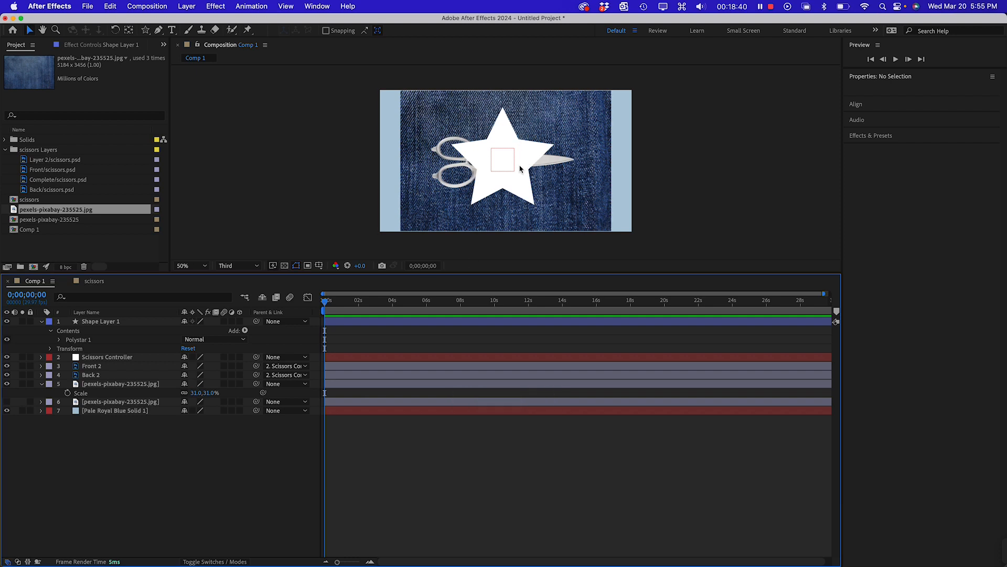
- Place the star shape layer directly beneath the visible denim layer, above the hidden masked denim layer
{"action": "left_click", "coordinate": [516, 196]}
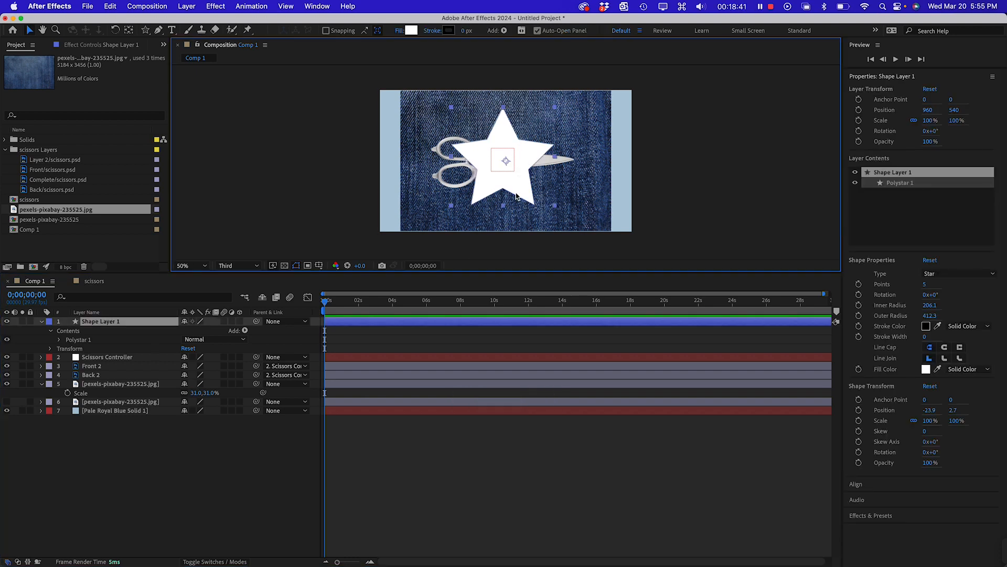
{"action": "left_click", "coordinate": [118, 322]}
{"action": "left_click_drag", "start_coordinate": [121, 354], "coordinate": [122, 399]}
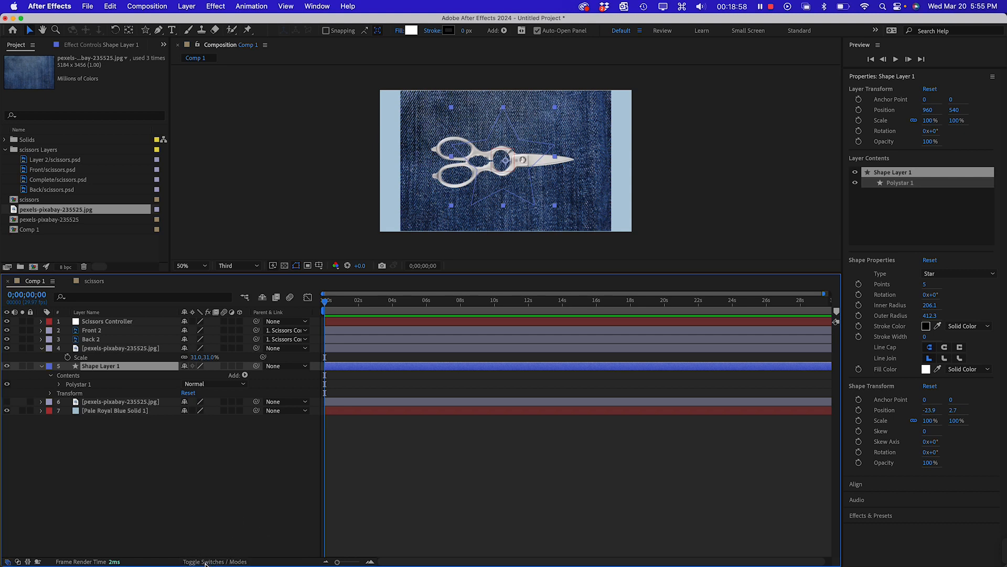
- Switch the timeline to show the Mode and Track Matte columns, narrow the layer name column, and clear the selection
{"action": "mouse_move", "coordinate": [212, 565]}
{"action": "left_click", "coordinate": [224, 562]}
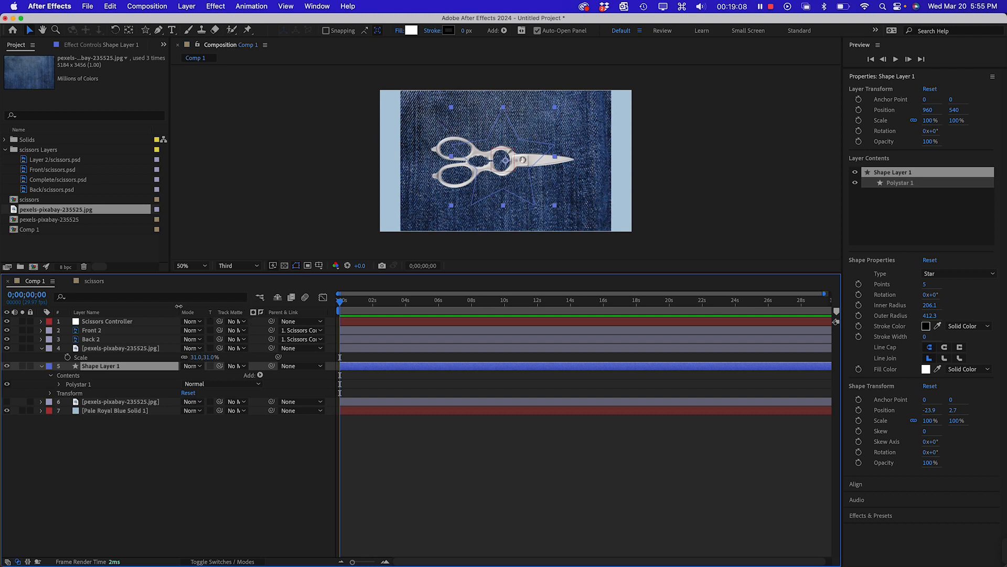
{"action": "left_click_drag", "start_coordinate": [179, 306], "coordinate": [156, 306]}
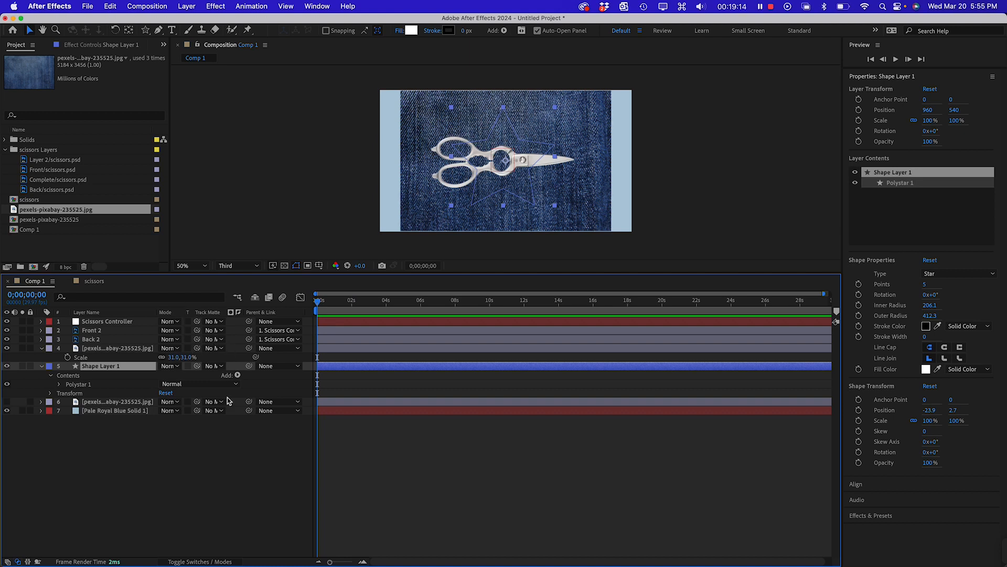
{"action": "left_click", "coordinate": [315, 435]}
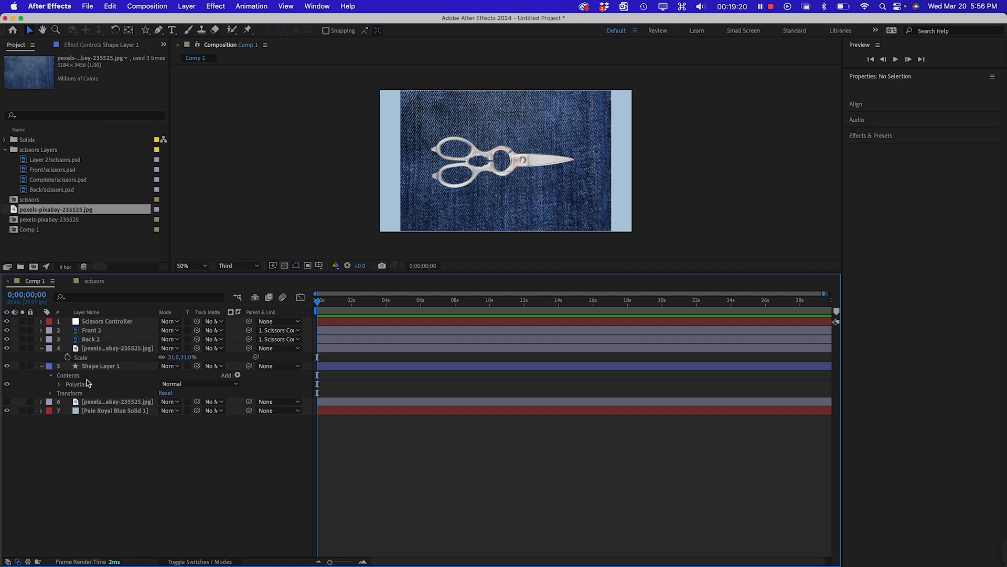
- Set Shape Layer 1 as the track matte of the visible denim layer, and deselect the layer
{"action": "left_click", "coordinate": [104, 367]}
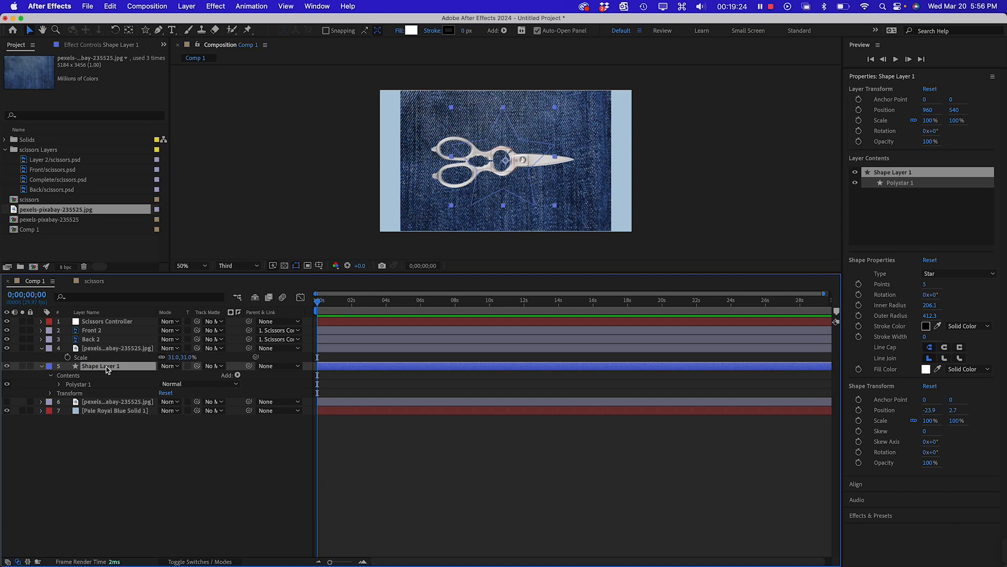
{"action": "left_click", "coordinate": [107, 347]}
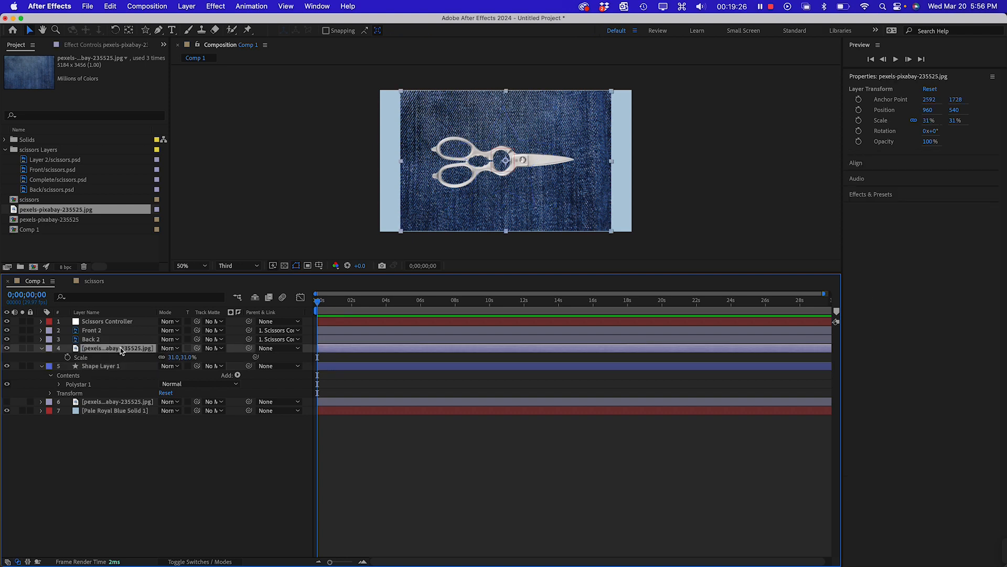
{"action": "left_click", "coordinate": [220, 348]}
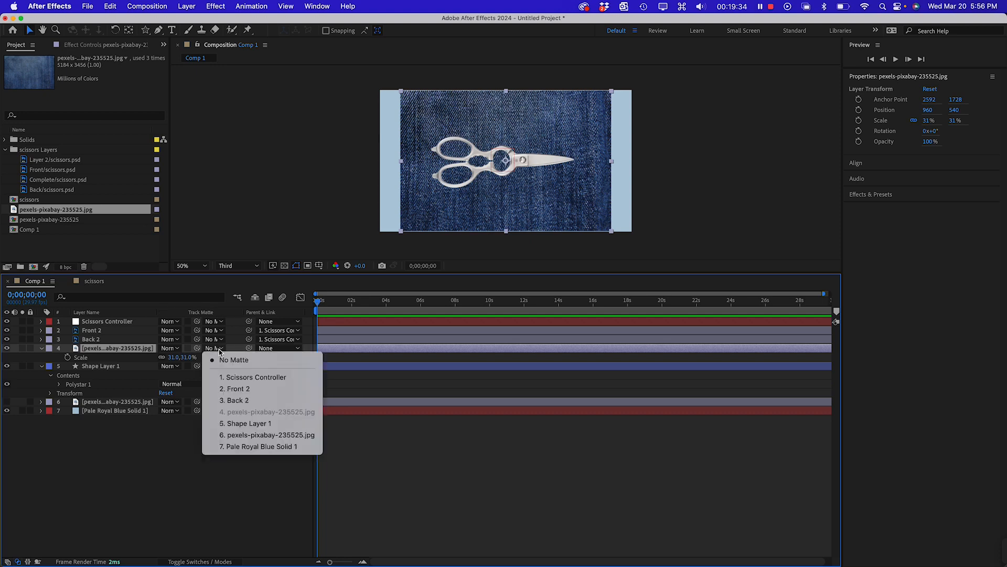
{"action": "left_click", "coordinate": [234, 424]}
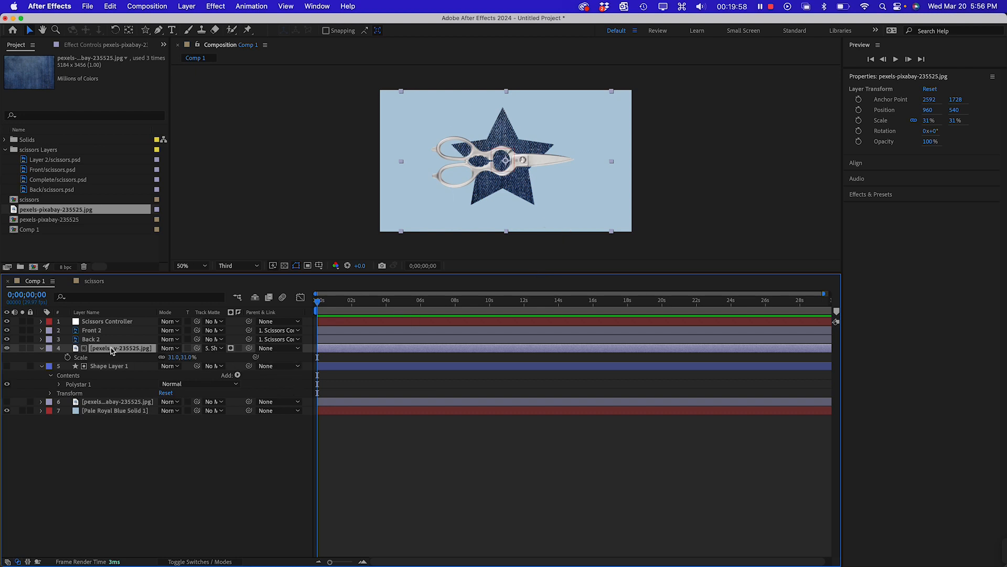
{"action": "left_click", "coordinate": [134, 464]}
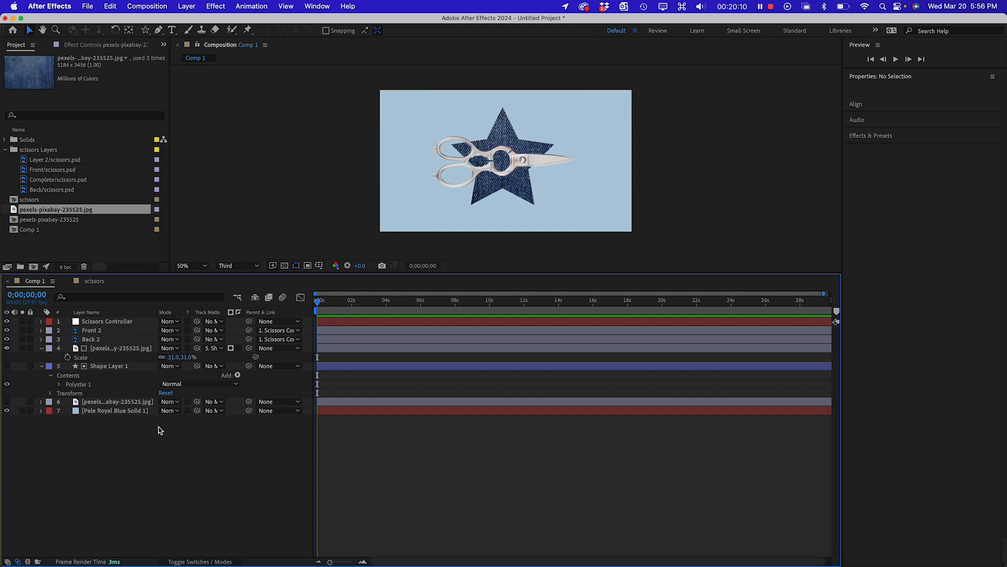
- Slide the star-matted denim layer horizontally out past the frame's right side, and bring it back to position 940, 540
{"action": "left_click", "coordinate": [116, 348]}
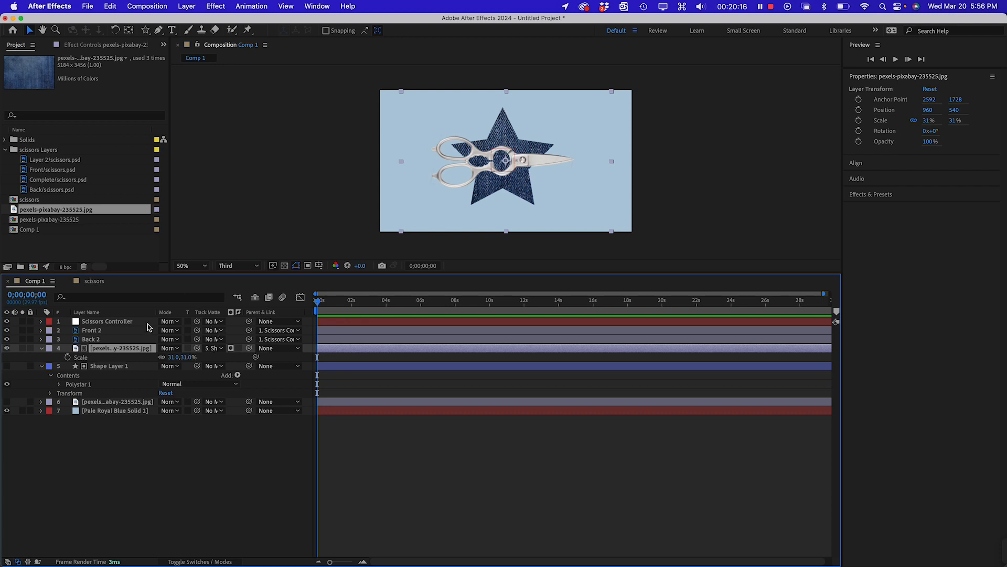
{"action": "left_click_drag", "start_coordinate": [516, 187], "coordinate": [700, 182]}
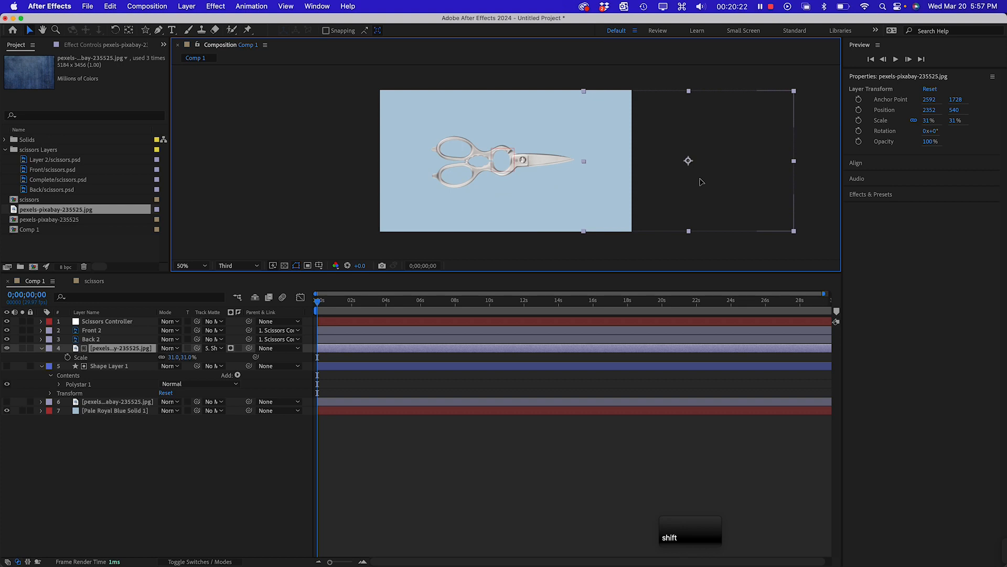
{"action": "left_click_drag", "start_coordinate": [701, 182], "coordinate": [517, 196]}
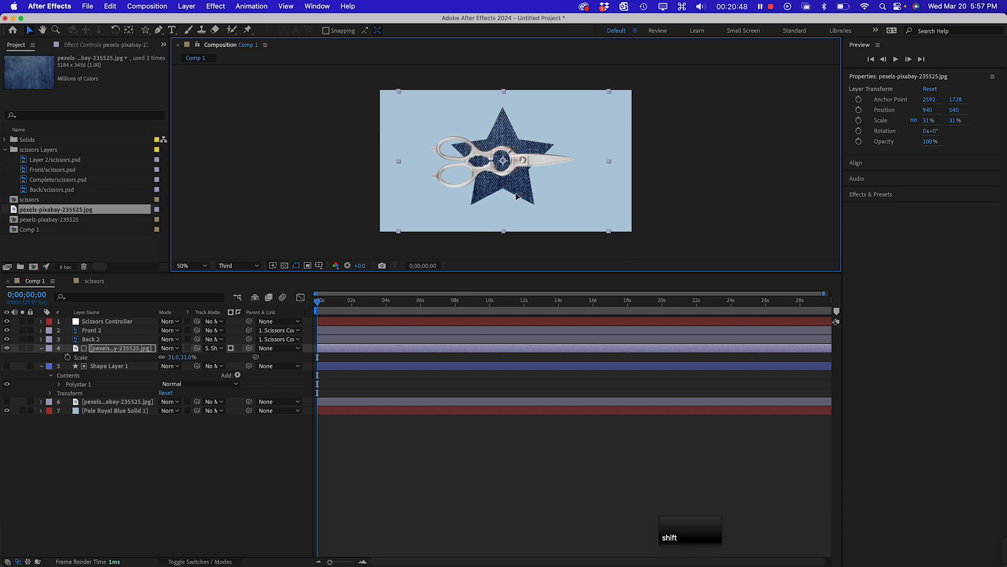
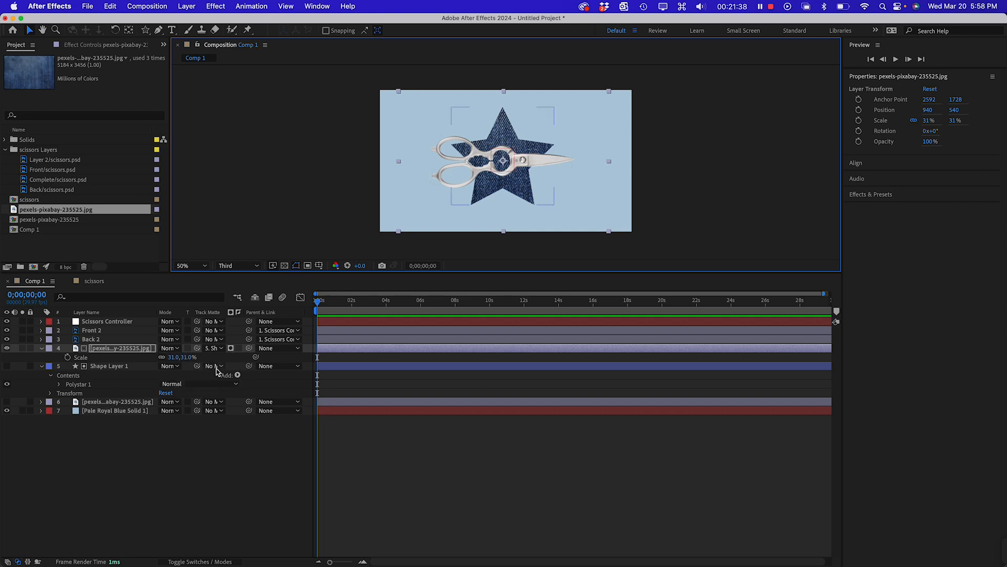
- Make the composition viewer slightly taller by shrinking the timeline's height, keeping the matted denim layer selected
{"action": "left_click", "coordinate": [215, 367]}
{"action": "left_click", "coordinate": [142, 348]}
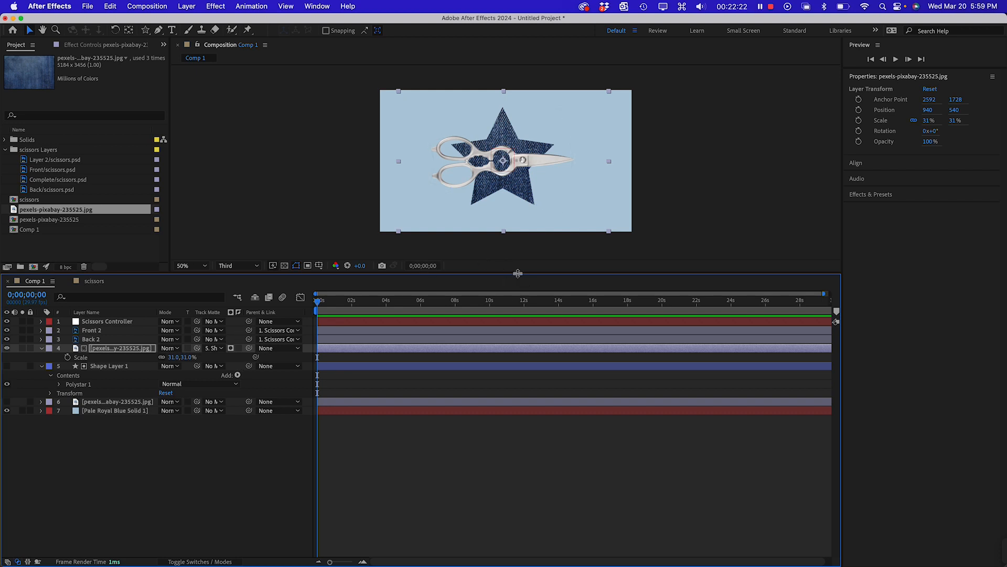
{"action": "left_click_drag", "start_coordinate": [518, 272], "coordinate": [526, 306]}
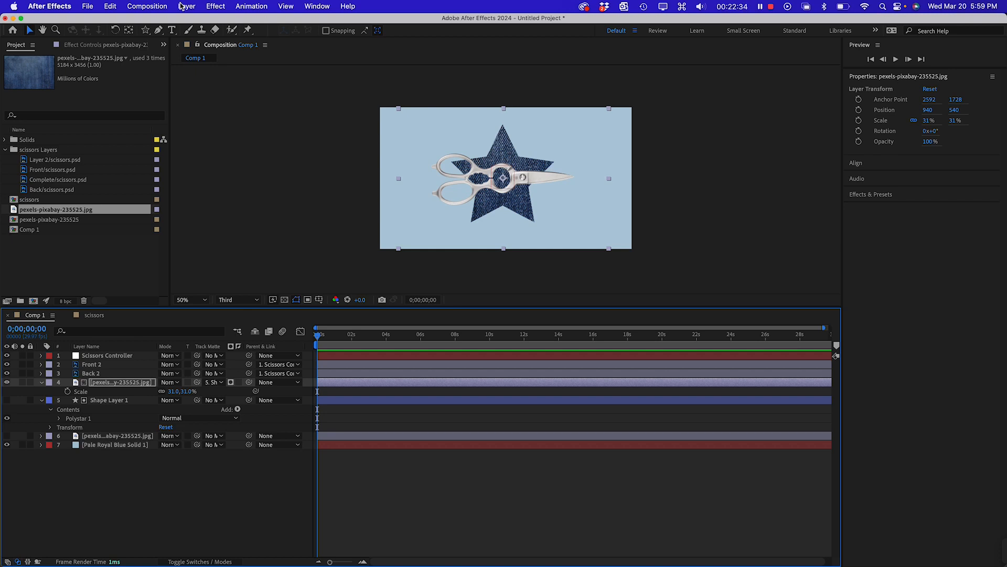
{"action": "left_click", "coordinate": [213, 7]}
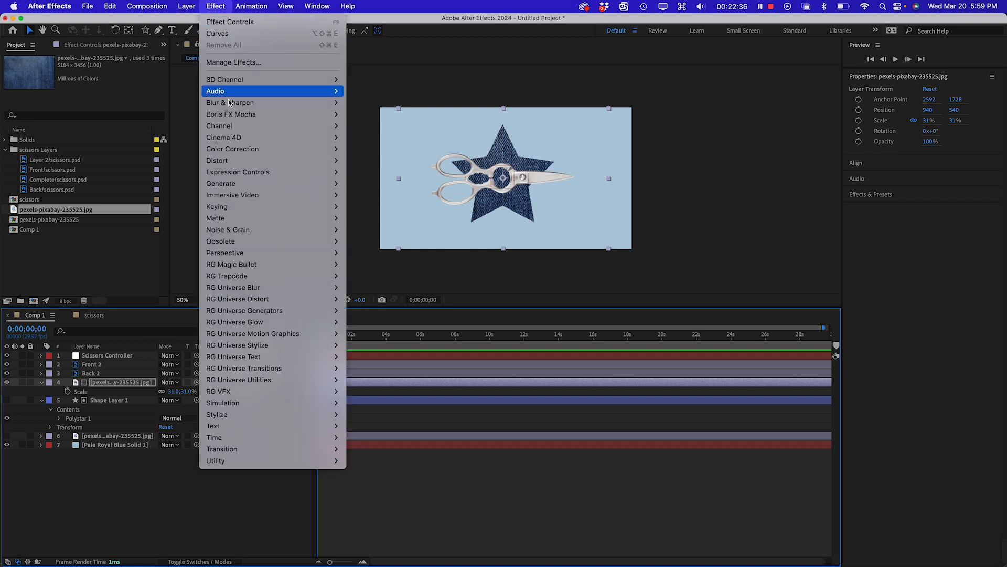
{"action": "mouse_move", "coordinate": [232, 151]}
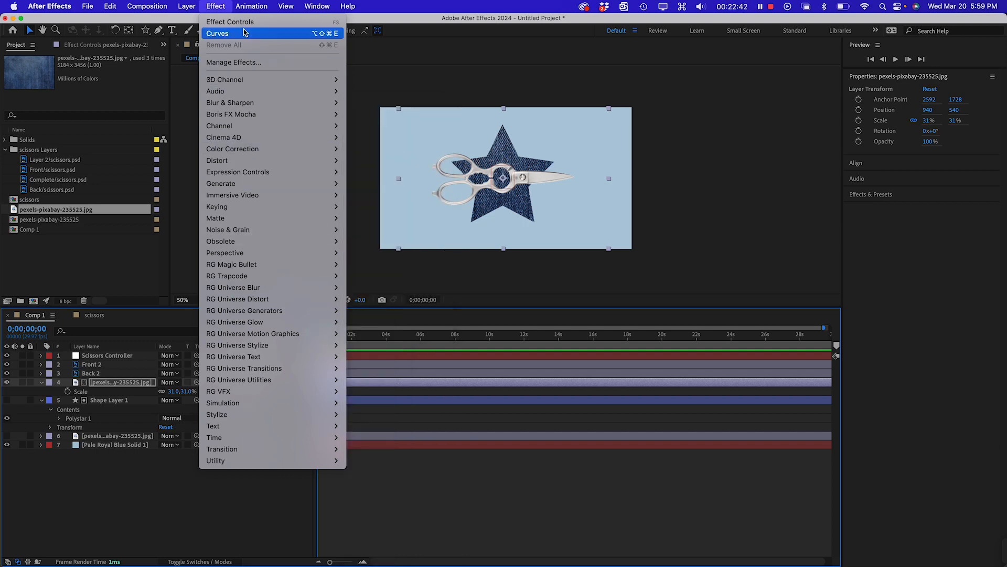
{"action": "left_click", "coordinate": [214, 5]}
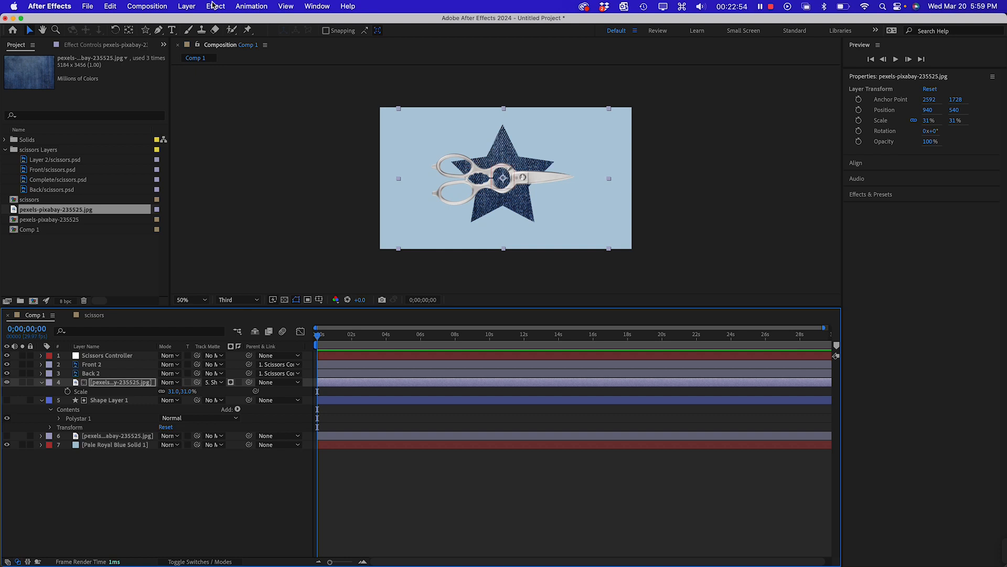
{"action": "left_click", "coordinate": [205, 422]}
- Enlarge the composition viewer further at the timeline's expense, and clear all layer and project item selections
{"action": "left_click_drag", "start_coordinate": [486, 312], "coordinate": [485, 363]}
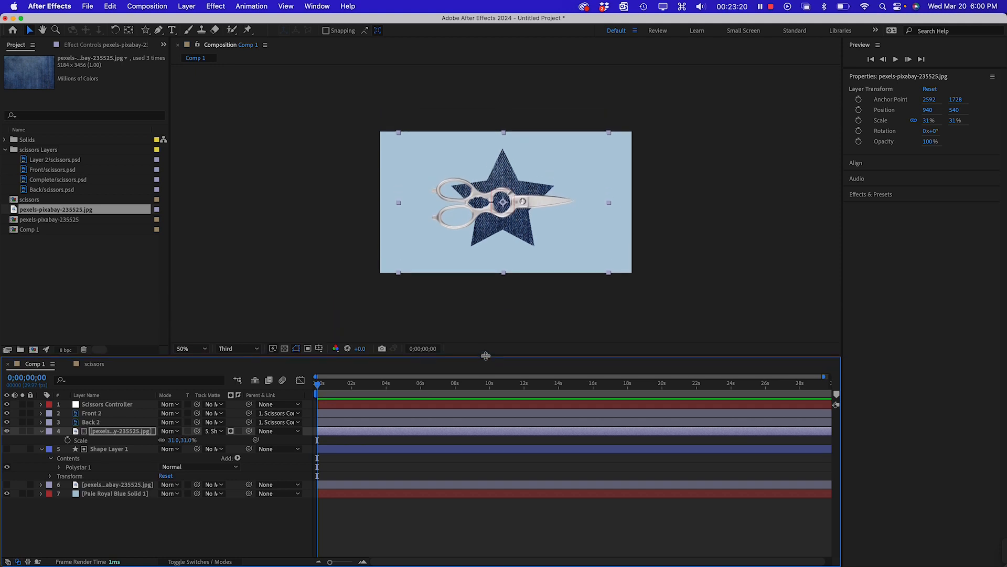
{"action": "left_click", "coordinate": [139, 528]}
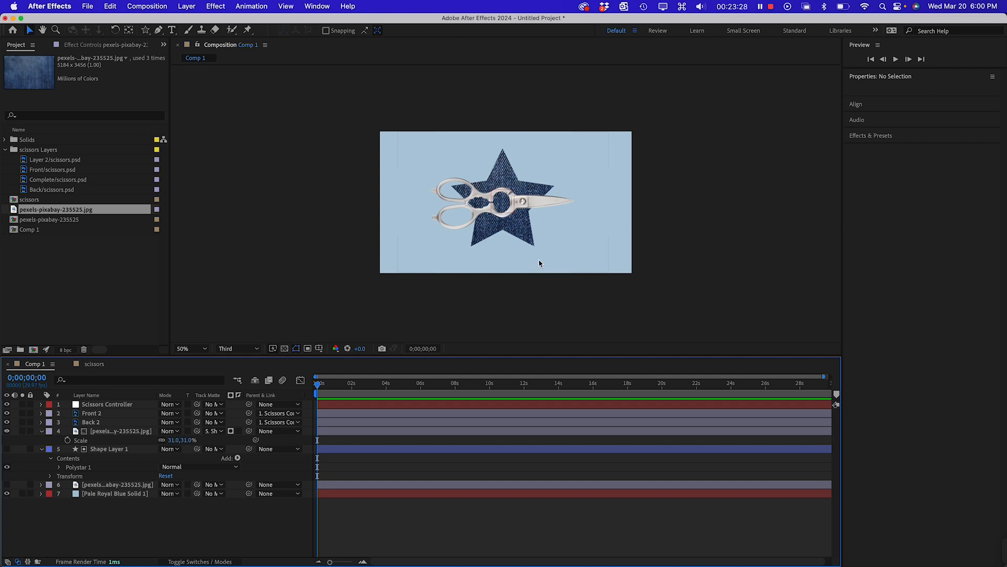
{"action": "left_click", "coordinate": [515, 230]}
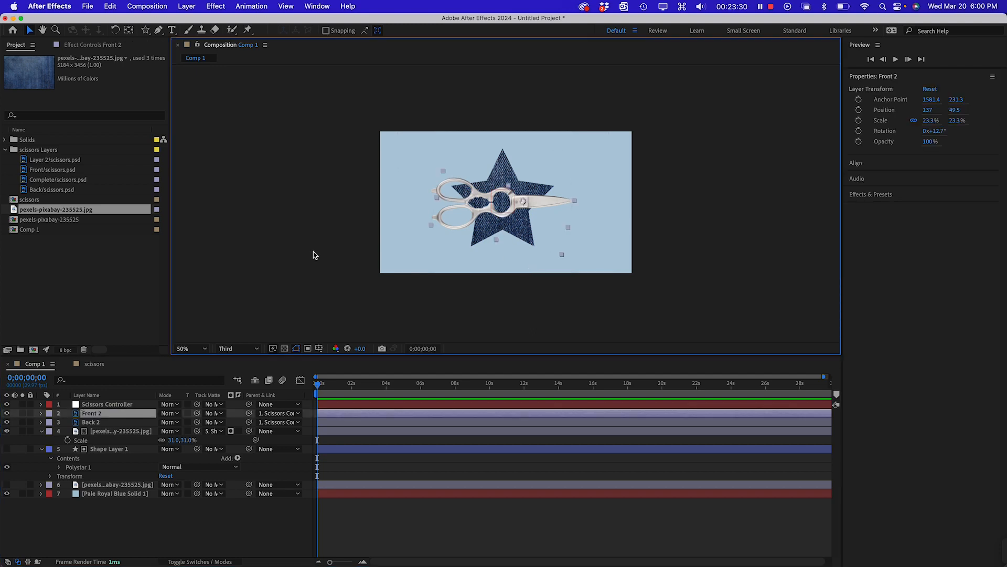
{"action": "left_click", "coordinate": [308, 249]}
{"action": "left_click", "coordinate": [312, 383]}
{"action": "left_click_drag", "start_coordinate": [312, 383], "coordinate": [279, 389]}
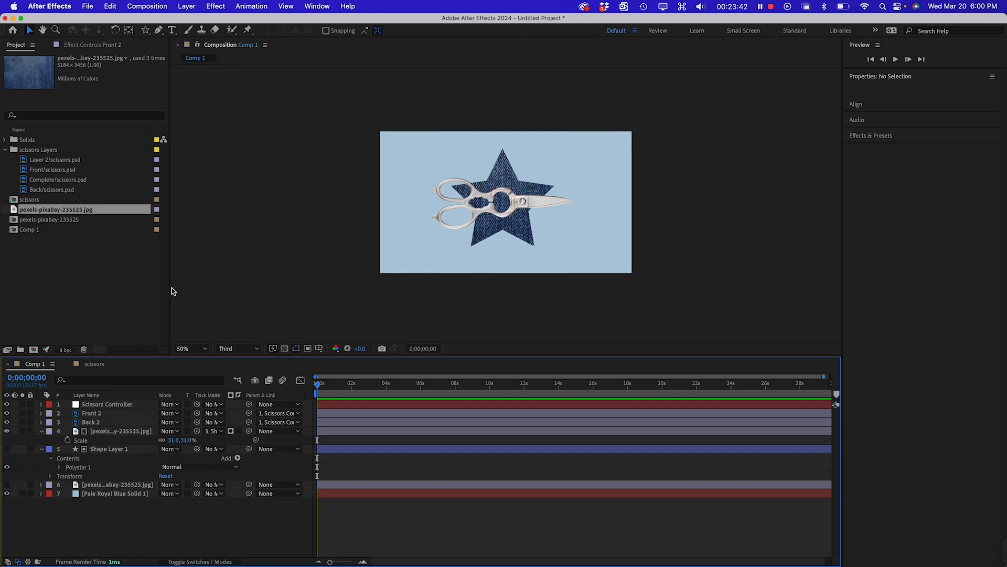
{"action": "left_click", "coordinate": [121, 285]}
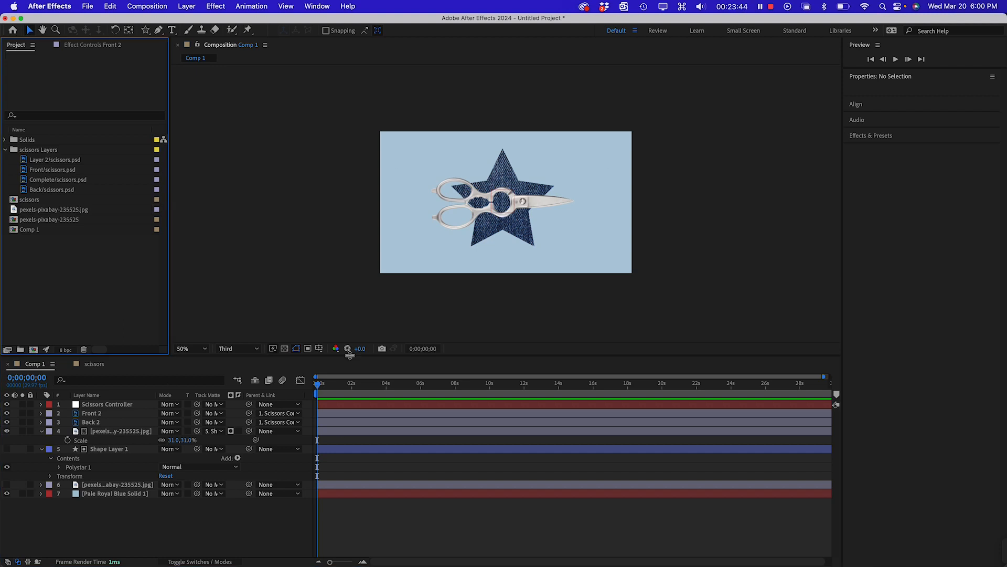
{"action": "left_click_drag", "start_coordinate": [472, 356], "coordinate": [473, 361]}
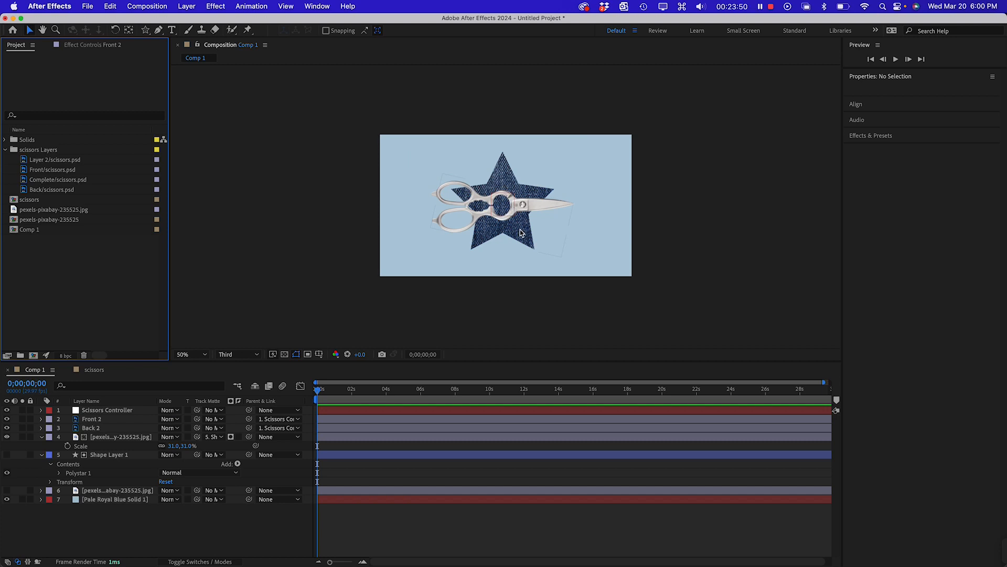
{"action": "key", "text": "super+="}
{"action": "left_click", "coordinate": [295, 249]}
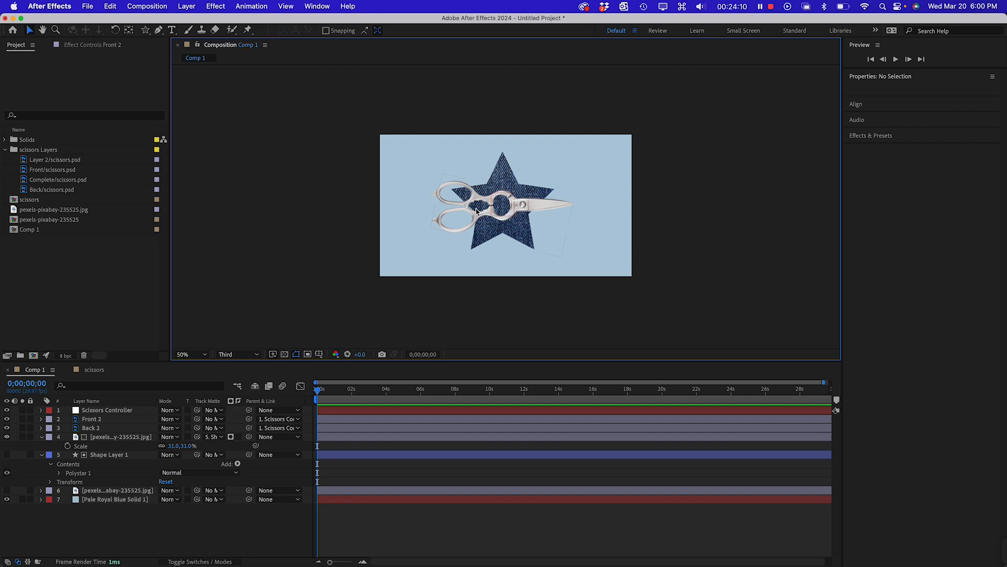
- Collapse the properties of the matted denim and star layers, and lock layers 4 to 7, down to the pale blue solid
{"action": "left_click", "coordinate": [42, 438]}
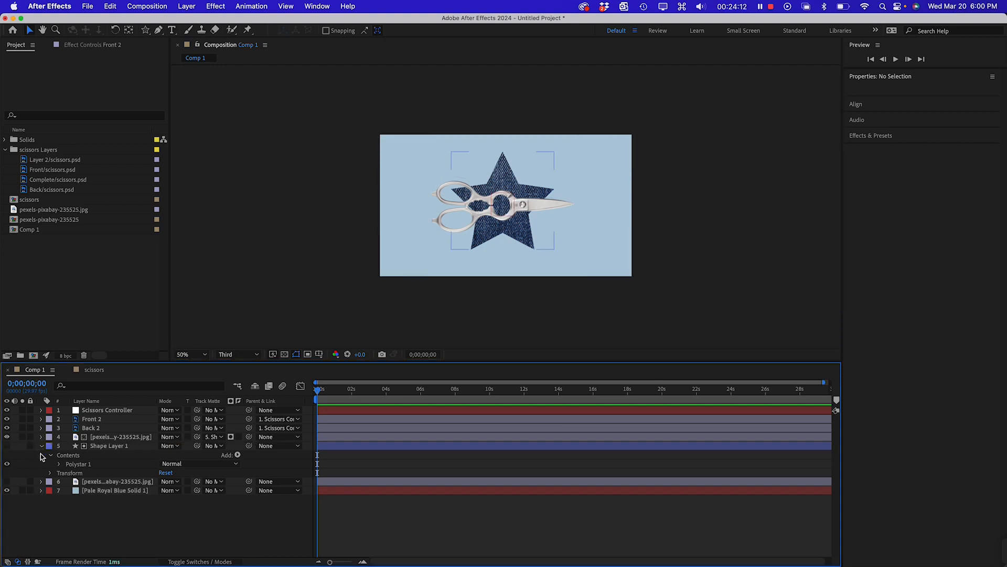
{"action": "left_click", "coordinate": [42, 447]}
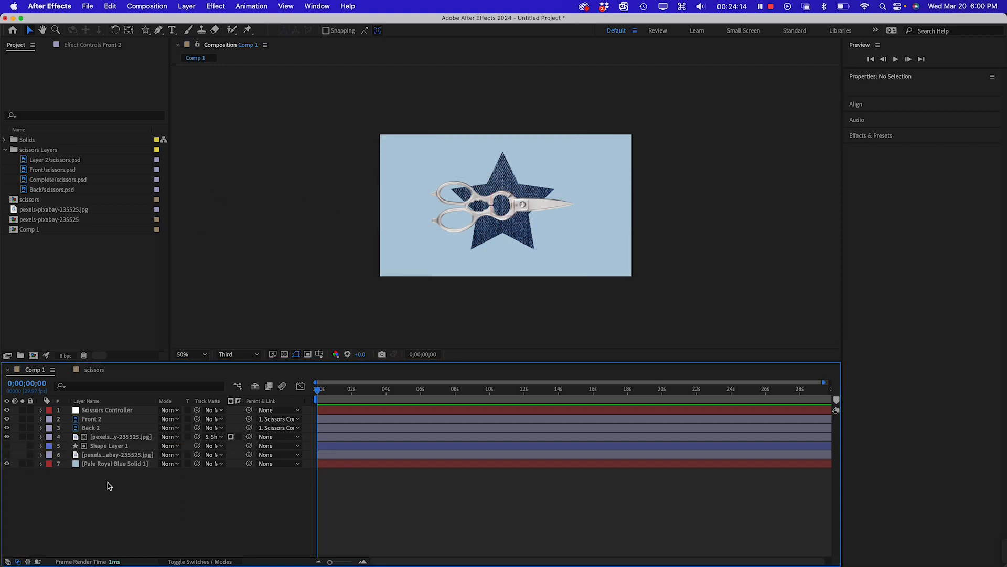
{"action": "left_click", "coordinate": [85, 411]}
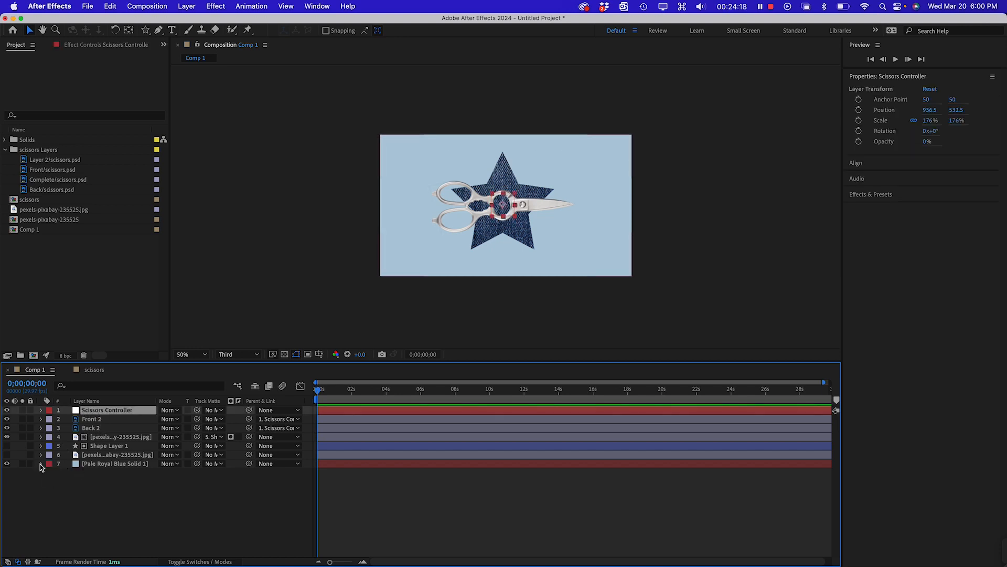
{"action": "left_click_drag", "start_coordinate": [30, 463], "coordinate": [30, 437]}
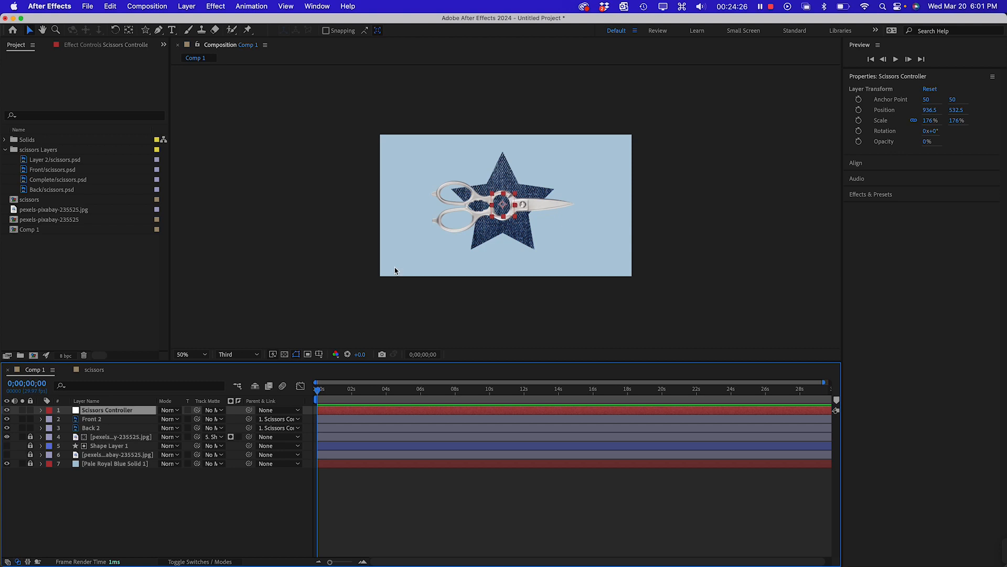
- Move the Scissors Controller horizontally to -667.5, 532.5, beyond the frame's left side, and reveal its Position property
{"action": "key", "text": "super+equal"}
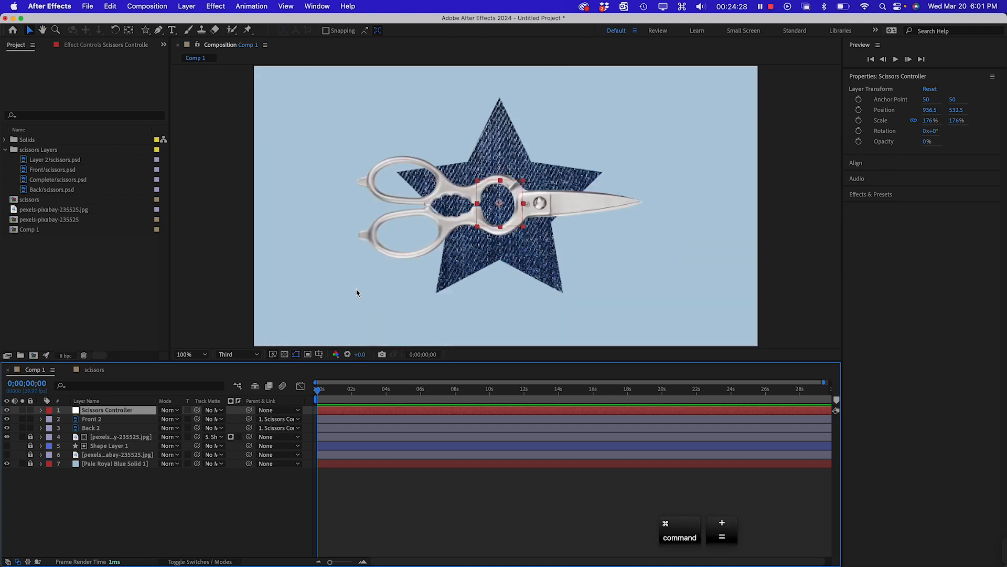
{"action": "key", "text": "super+minus"}
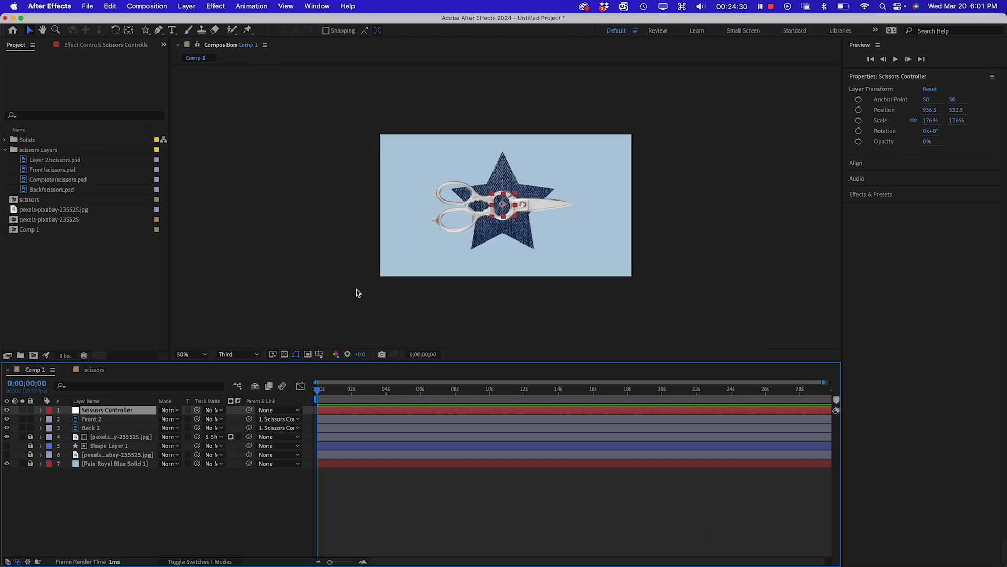
{"action": "left_click", "coordinate": [529, 238]}
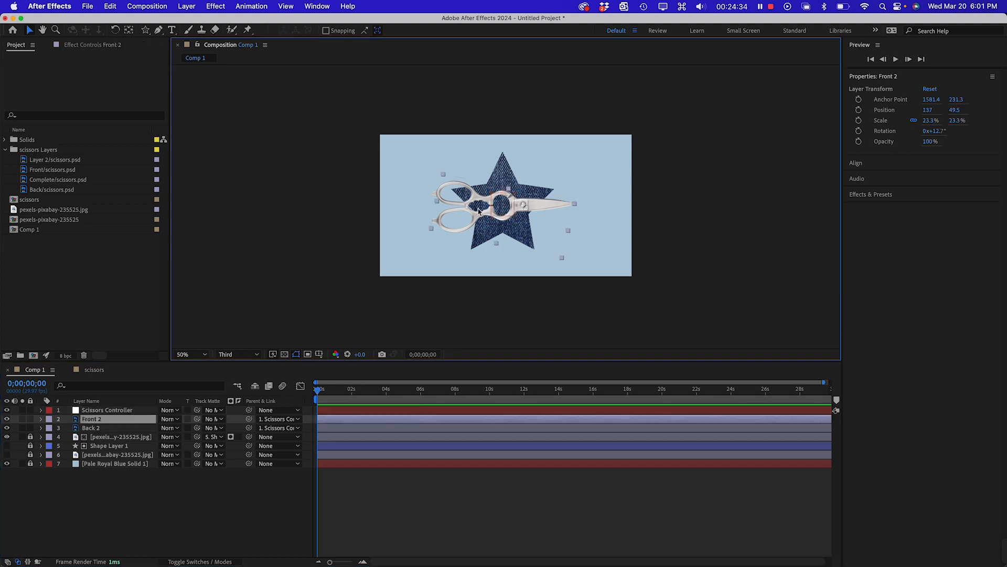
{"action": "left_click", "coordinate": [111, 411]}
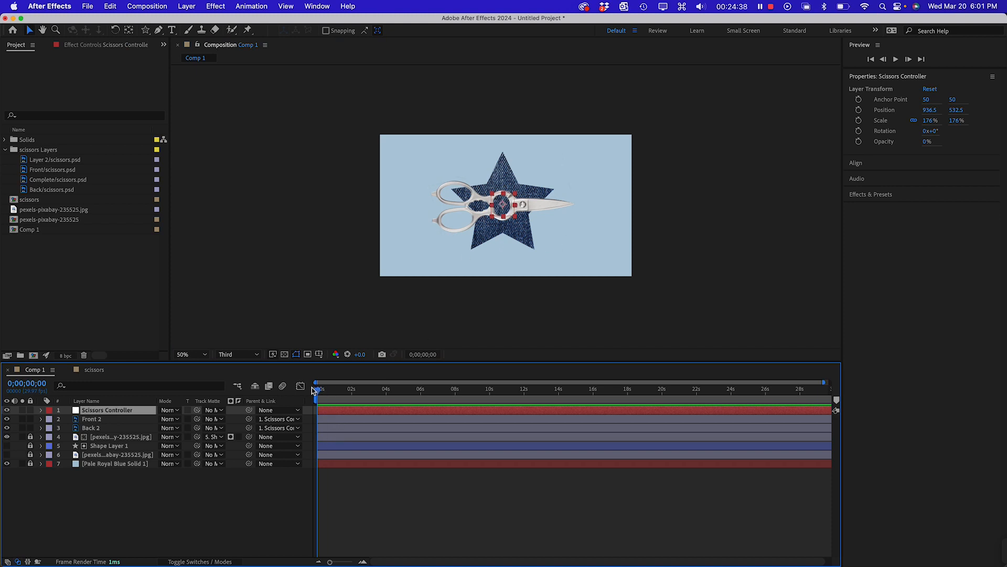
{"action": "left_click_drag", "start_coordinate": [505, 208], "coordinate": [295, 226]}
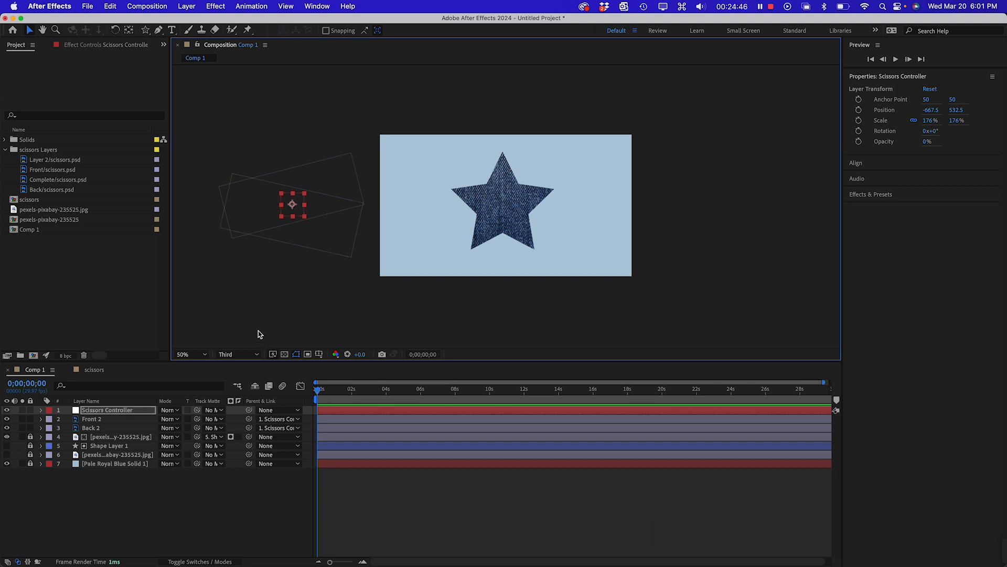
{"action": "left_click", "coordinate": [95, 414]}
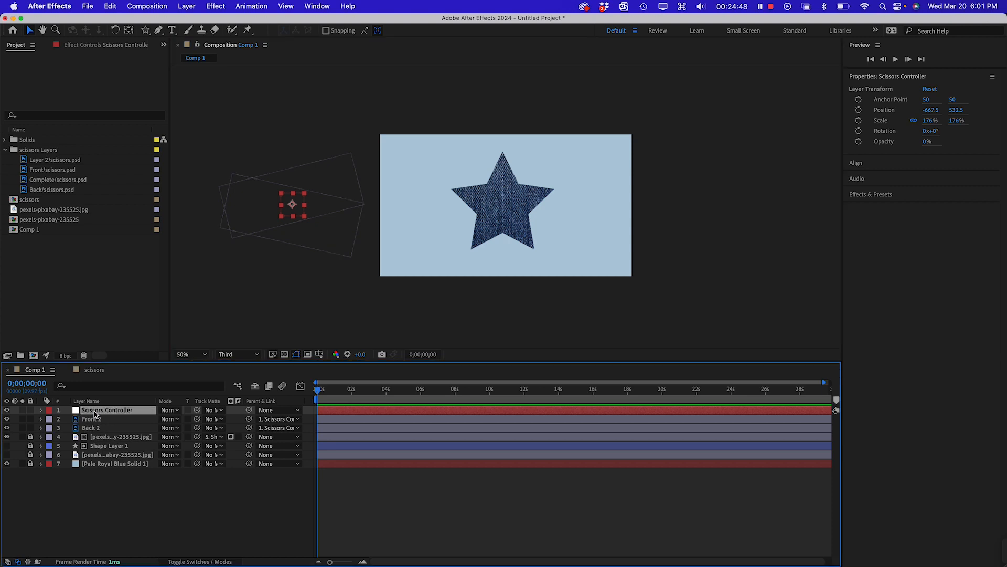
{"action": "key", "text": "p"}
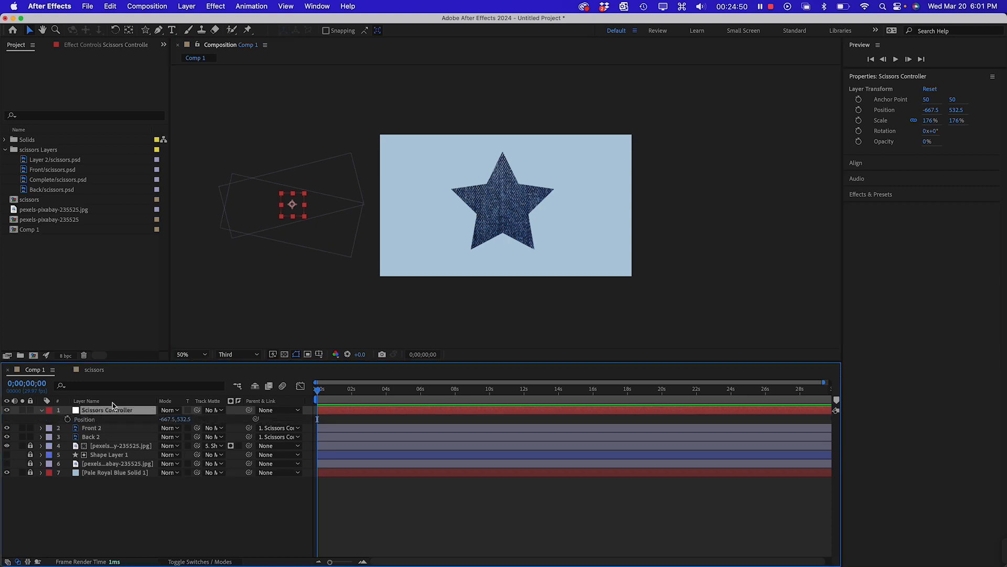
- Keyframe the Scissors Controller's Position at 0 seconds, and at 3 seconds move it horizontally to 920.5, 532.5 over the star
{"action": "left_click", "coordinate": [67, 420]}
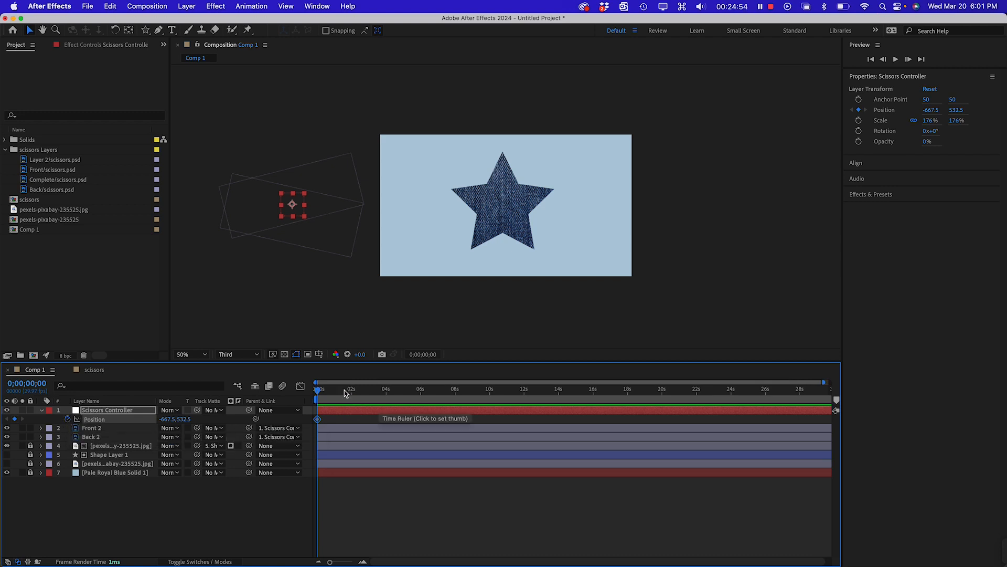
{"action": "left_click_drag", "start_coordinate": [321, 391], "coordinate": [386, 415]}
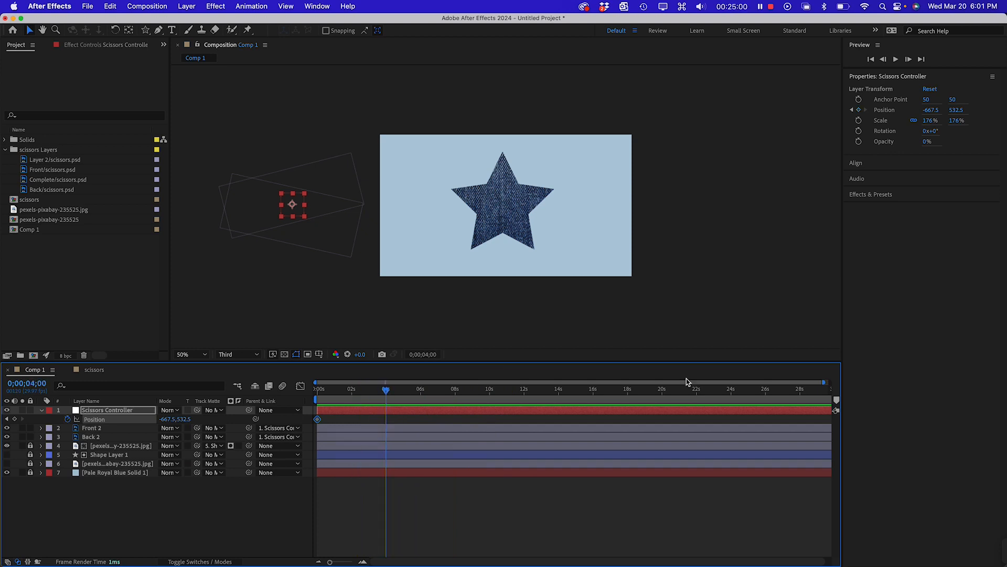
{"action": "left_click_drag", "start_coordinate": [824, 383], "coordinate": [478, 382]}
{"action": "left_click_drag", "start_coordinate": [536, 400], "coordinate": [480, 403]}
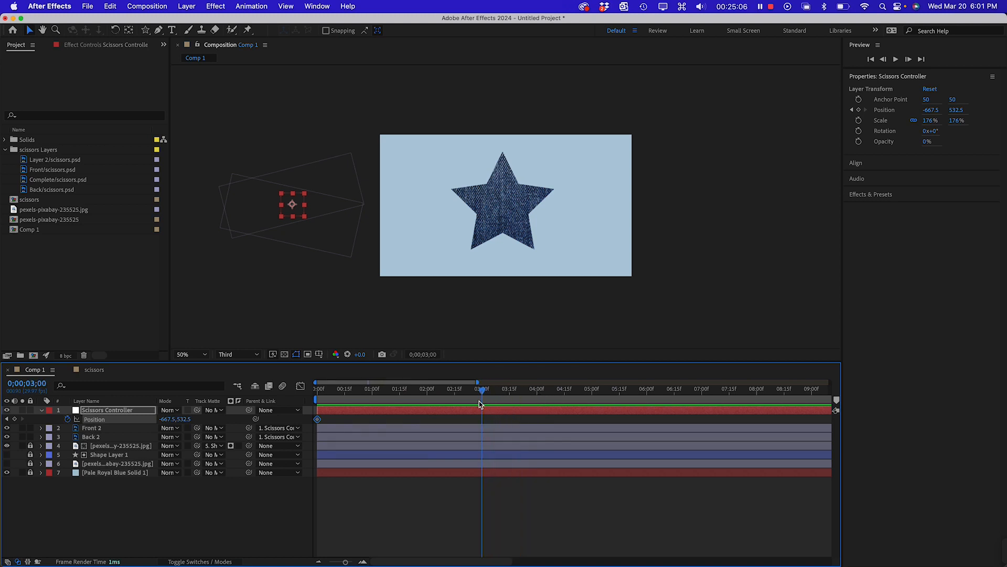
{"action": "left_click", "coordinate": [292, 206]}
{"action": "left_click_drag", "start_coordinate": [292, 206], "coordinate": [502, 211]}
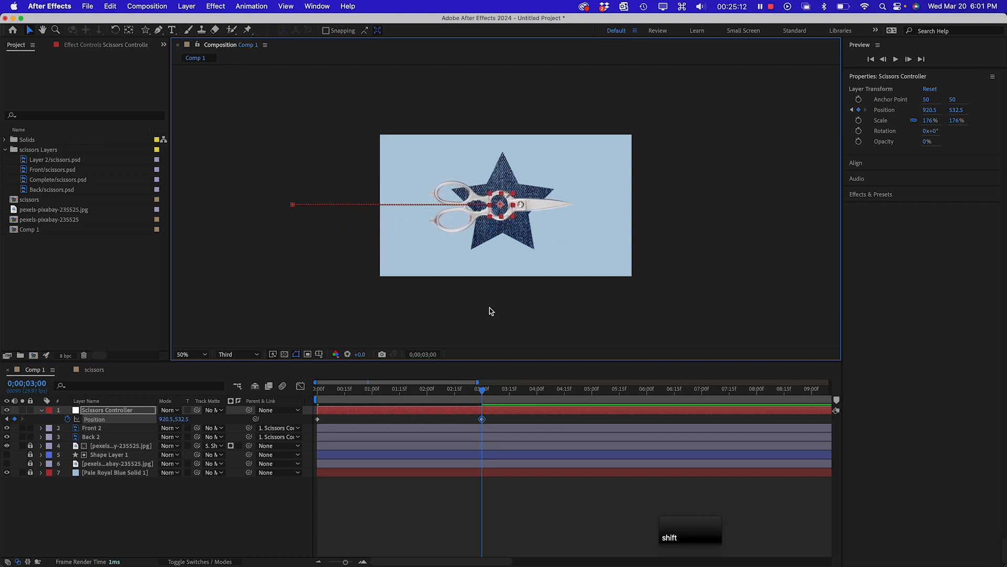
- Shorten the work area to end at about 8 seconds, and preview the scissors' entrance from the first frame
{"action": "left_click_drag", "start_coordinate": [481, 390], "coordinate": [267, 408]}
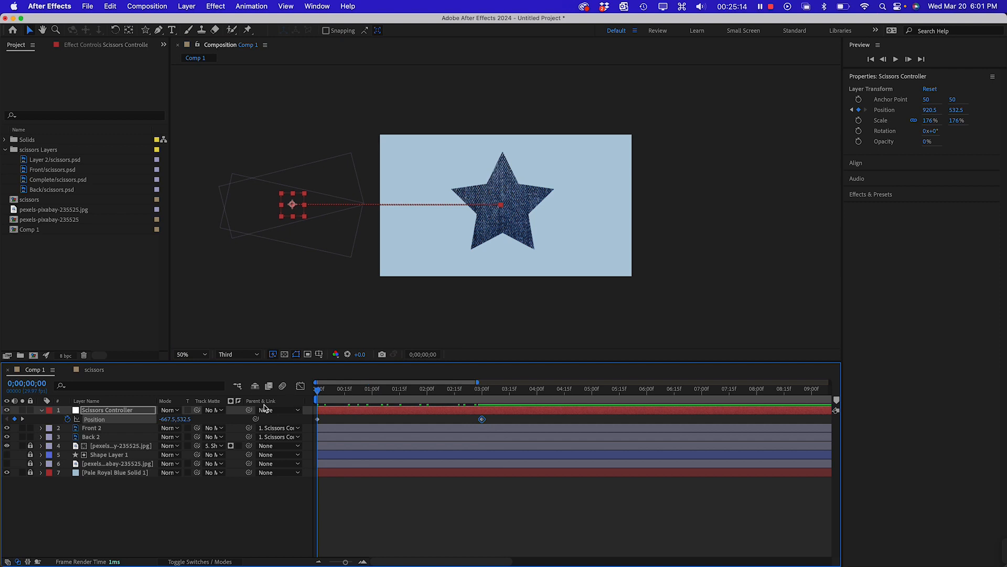
{"action": "key", "text": "space"}
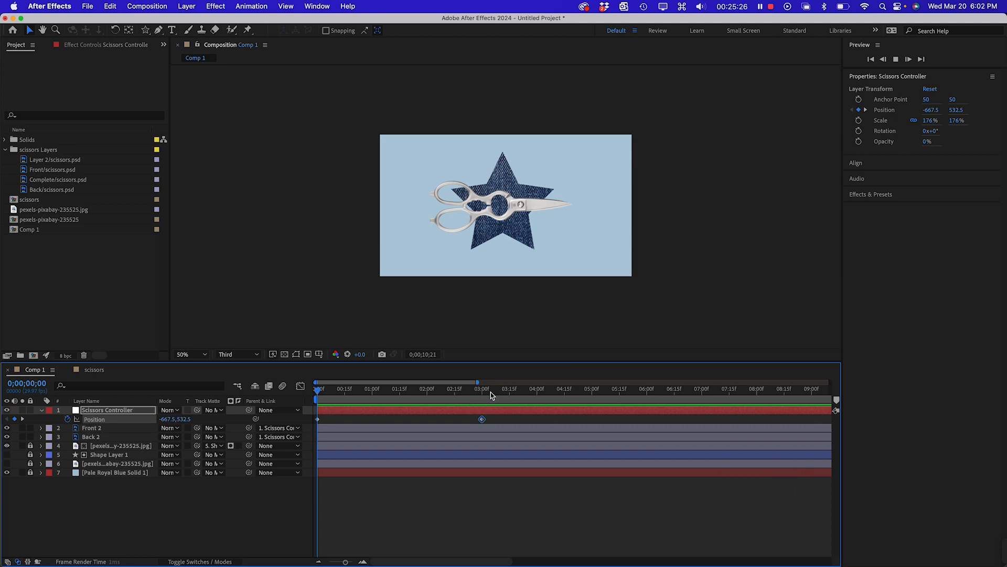
{"action": "mouse_move", "coordinate": [448, 397]}
{"action": "left_mouse_down"}
{"action": "mouse_move", "coordinate": [337, 396]}
{"action": "mouse_move", "coordinate": [829, 383]}
{"action": "mouse_move", "coordinate": [781, 400]}
{"action": "mouse_move", "coordinate": [396, 400]}
{"action": "mouse_move", "coordinate": [455, 406]}
{"action": "left_mouse_up"}
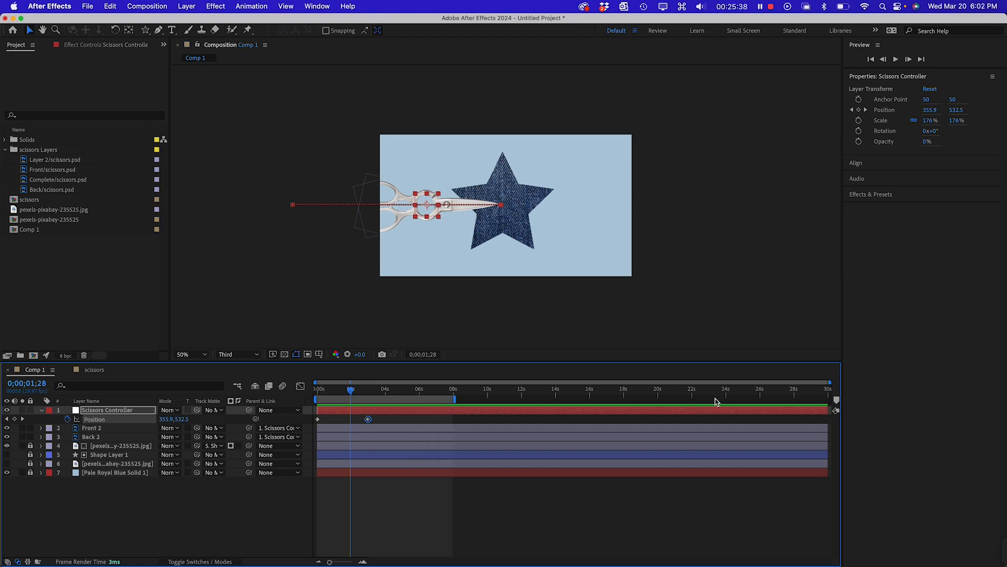
{"action": "left_click_drag", "start_coordinate": [829, 382], "coordinate": [310, 390]}
{"action": "key", "text": "space"}
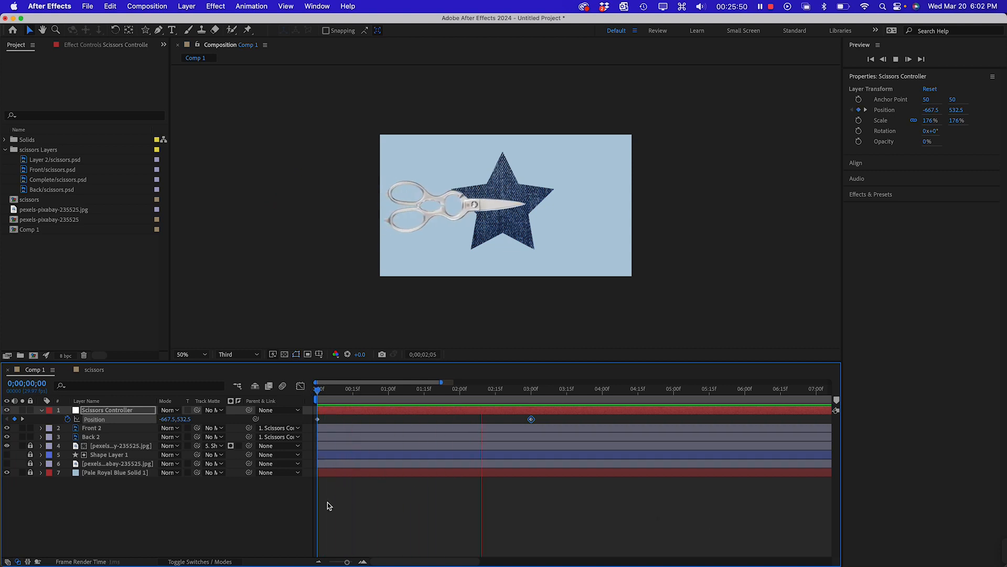
{"action": "key", "text": "space"}
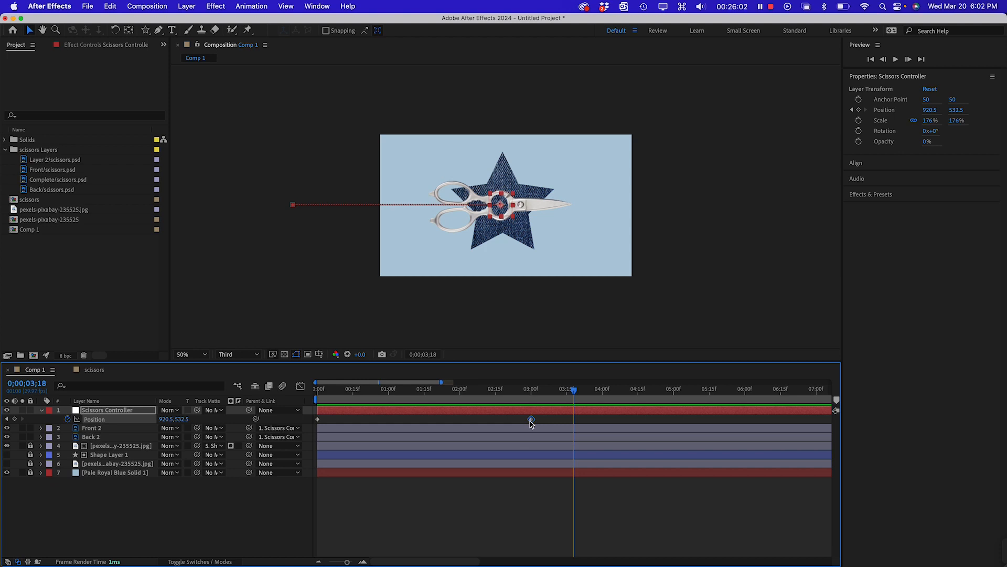
- Apply Easy Ease to the Scissors Controller's 3-second Position keyframe, and preview the eased movement
{"action": "mouse_move", "coordinate": [532, 423]}
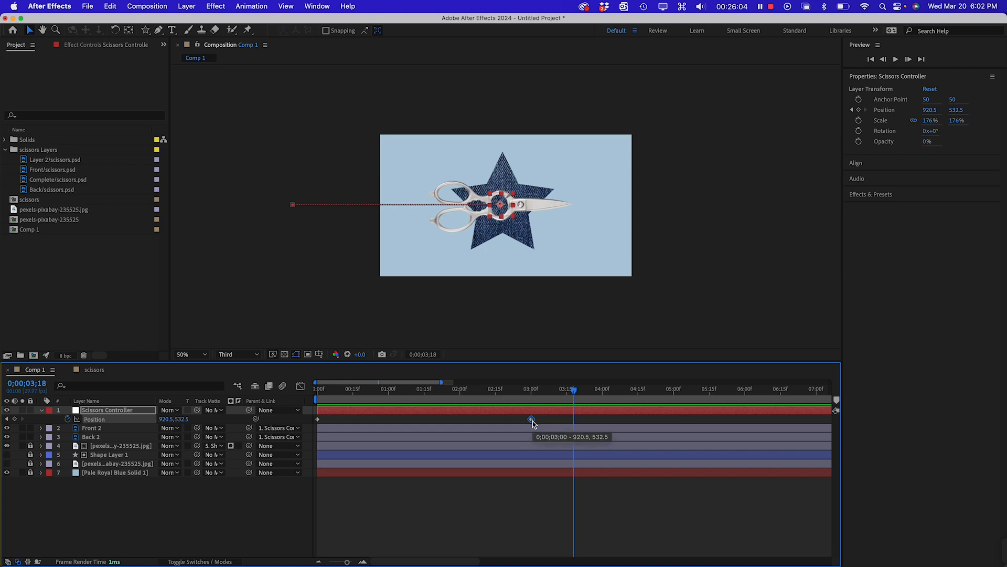
{"action": "right_click", "coordinate": [531, 420]}
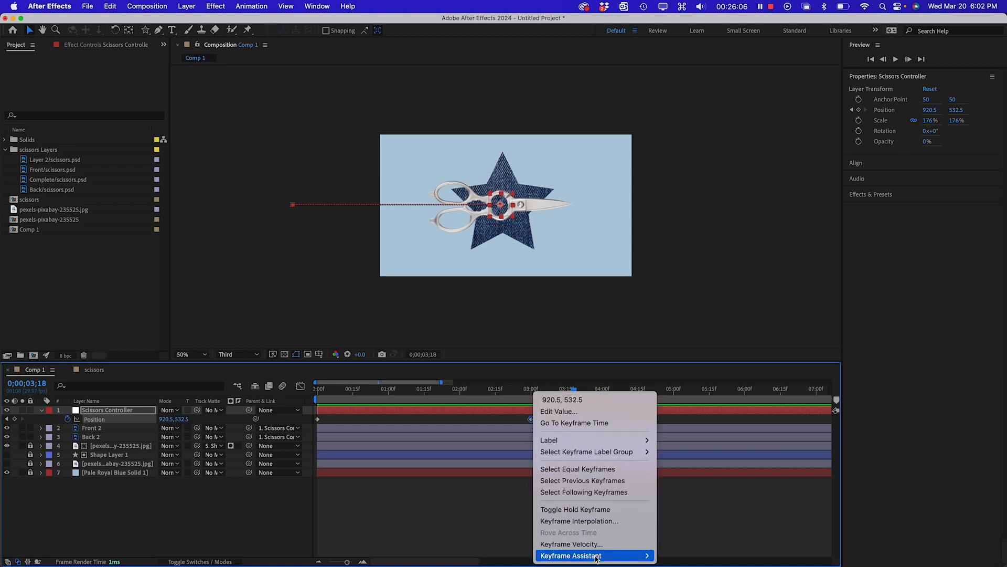
{"action": "mouse_move", "coordinate": [596, 558]}
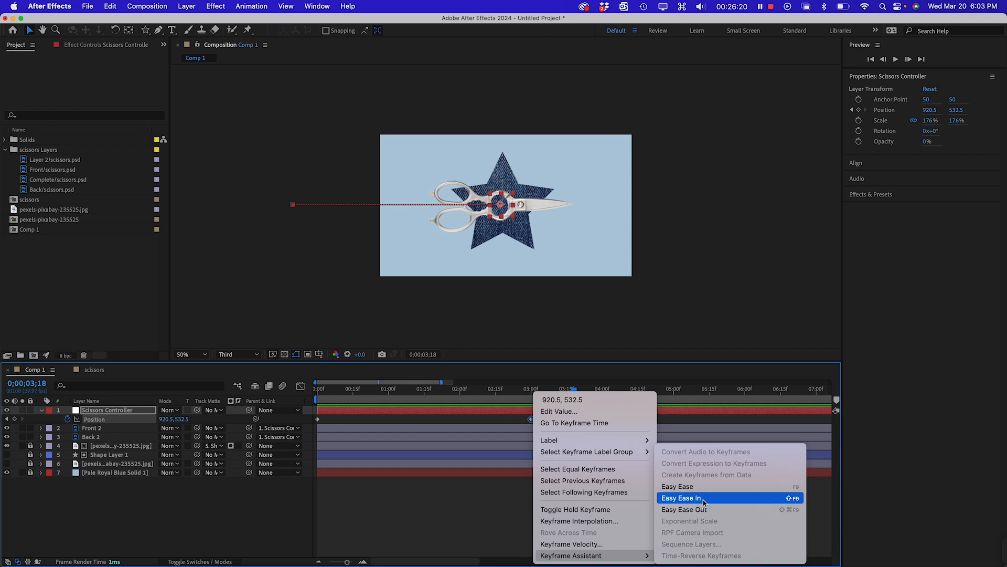
{"action": "left_click", "coordinate": [700, 487]}
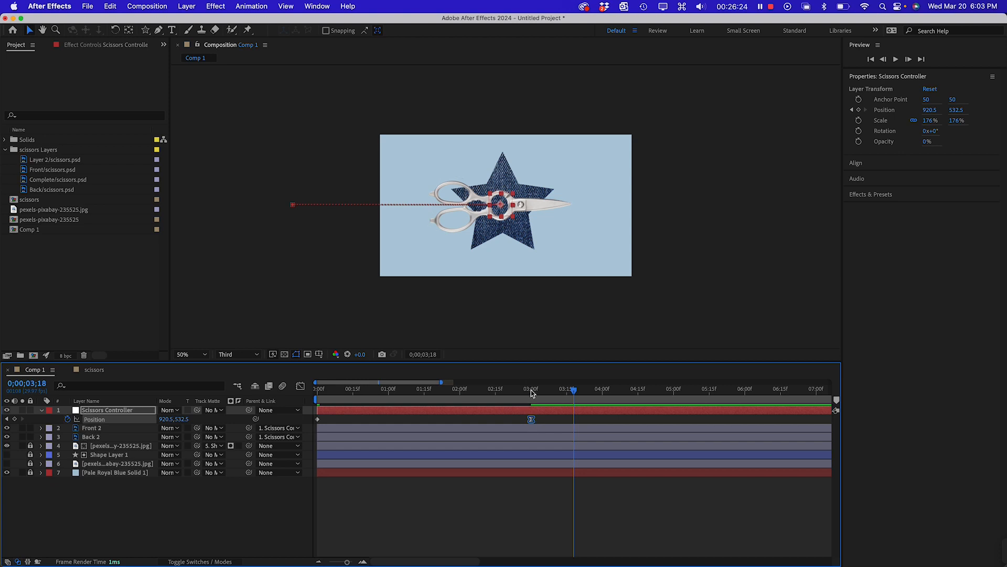
{"action": "left_click_drag", "start_coordinate": [531, 392], "coordinate": [446, 394]}
{"action": "key", "text": "space"}
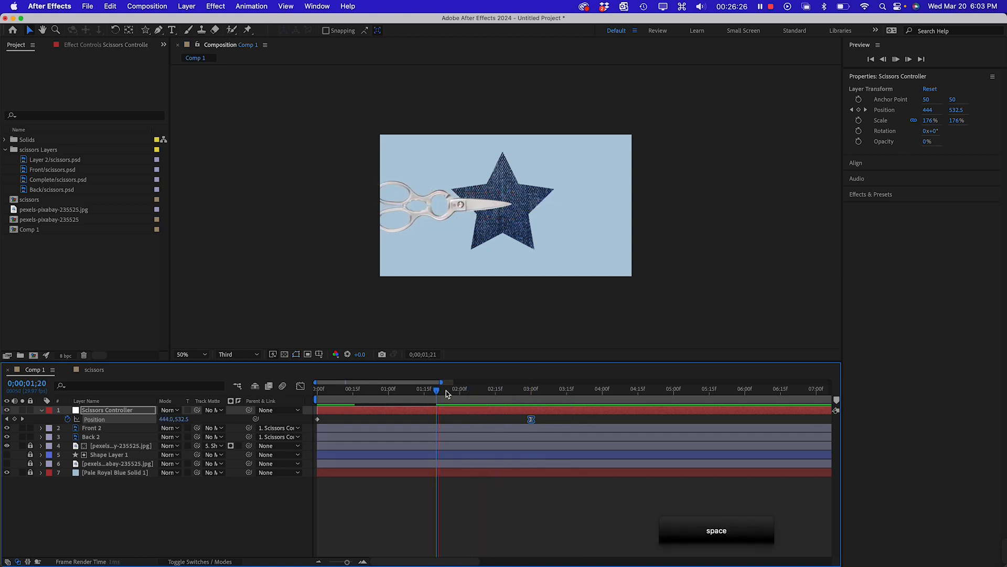
{"action": "key", "text": "space"}
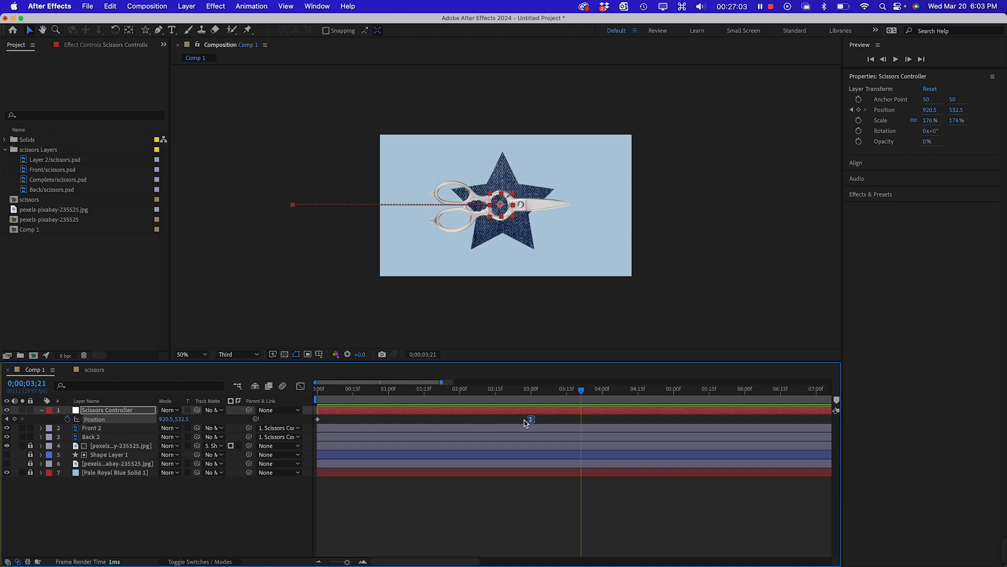
- Open the Graph Editor for the controller's Position, examine its value graph, and return to the speed graph
{"action": "left_click", "coordinate": [301, 386]}
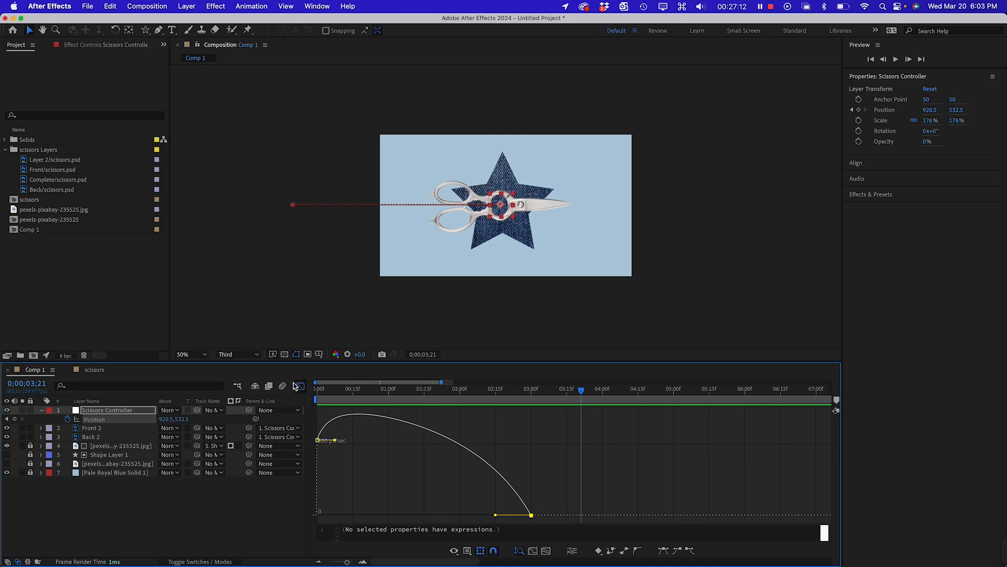
{"action": "right_click", "coordinate": [530, 450]}
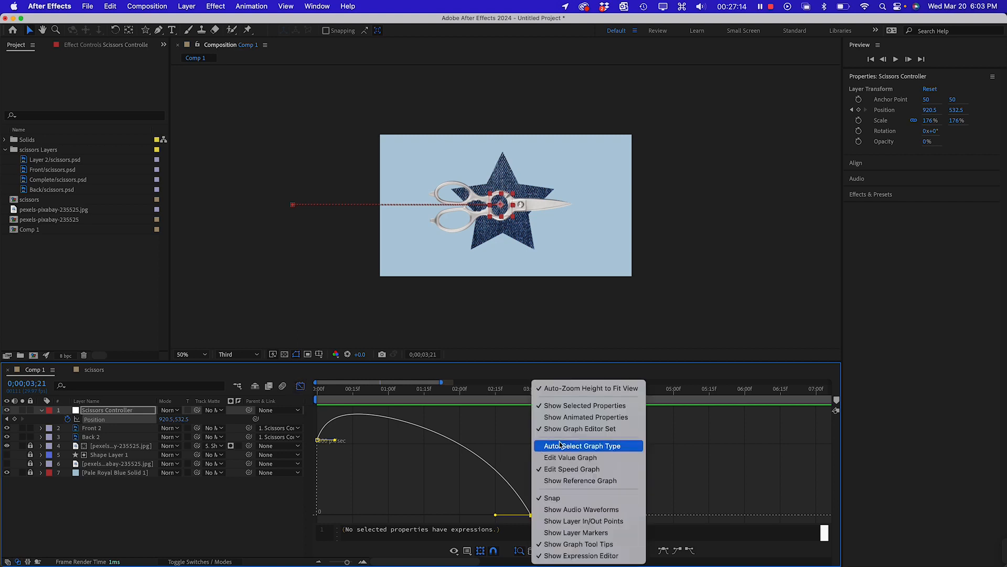
{"action": "left_click", "coordinate": [568, 458]}
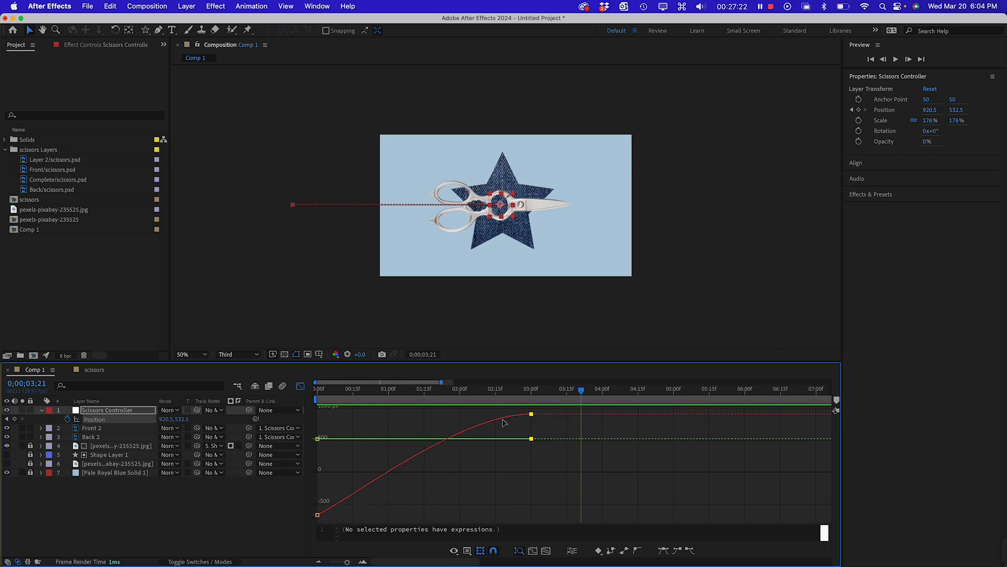
{"action": "mouse_move", "coordinate": [531, 414]}
{"action": "right_click", "coordinate": [513, 432]}
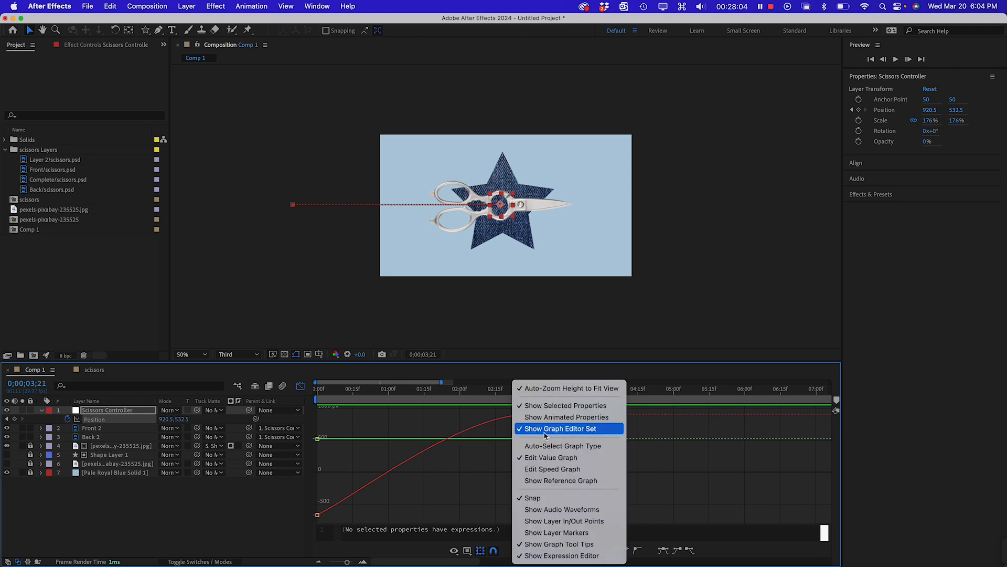
{"action": "left_click", "coordinate": [545, 471]}
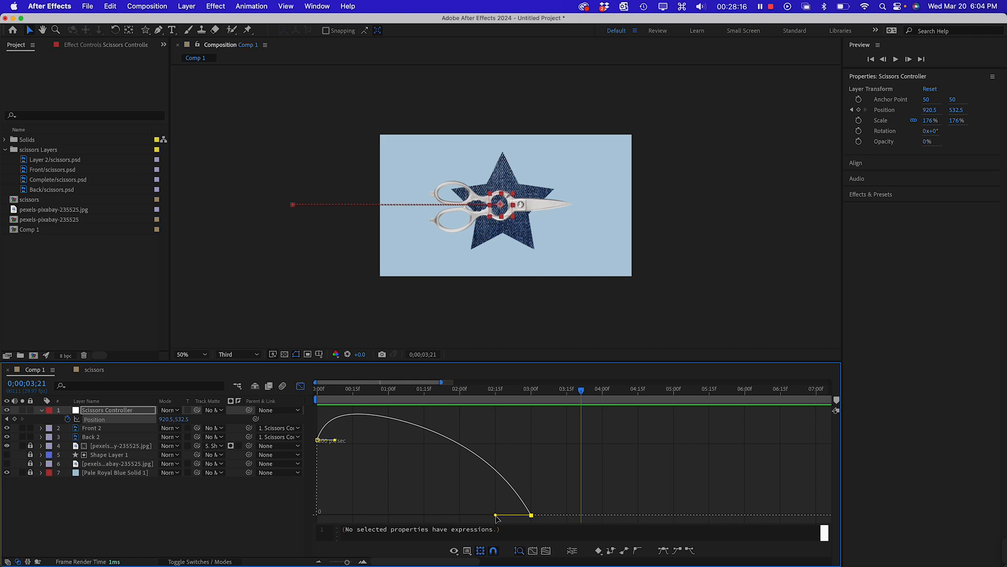
- Extend the 3-second keyframe's incoming ease handle back to about 0;00;01;15 in the speed graph, and preview the entrance
{"action": "left_click_drag", "start_coordinate": [496, 517], "coordinate": [419, 518]}
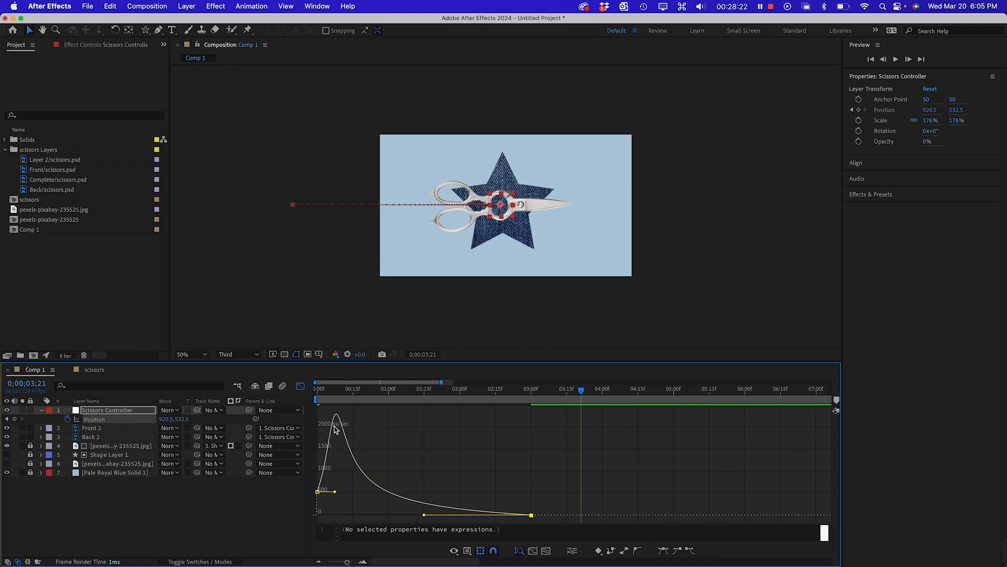
{"action": "mouse_move", "coordinate": [336, 419]}
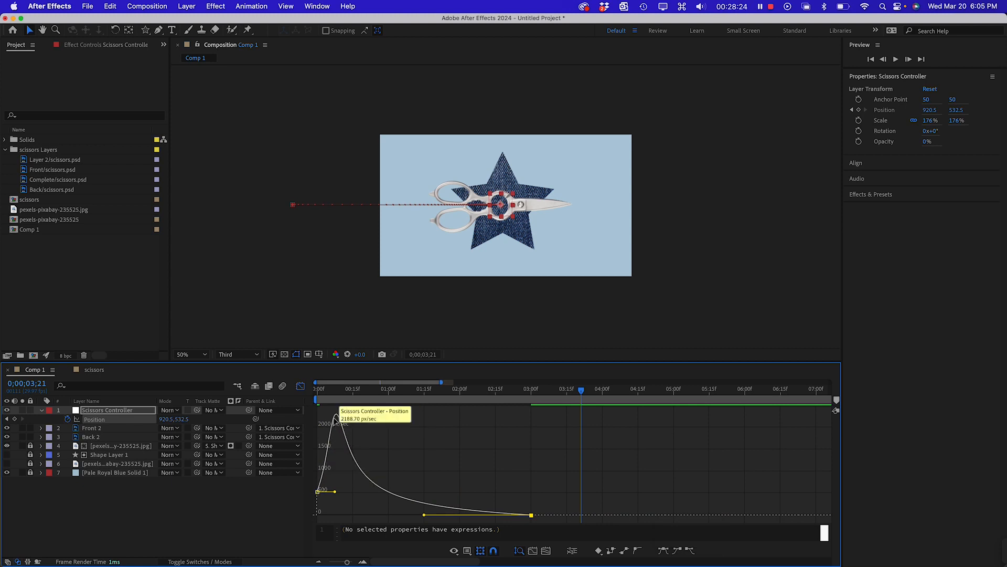
{"action": "mouse_move", "coordinate": [397, 497]}
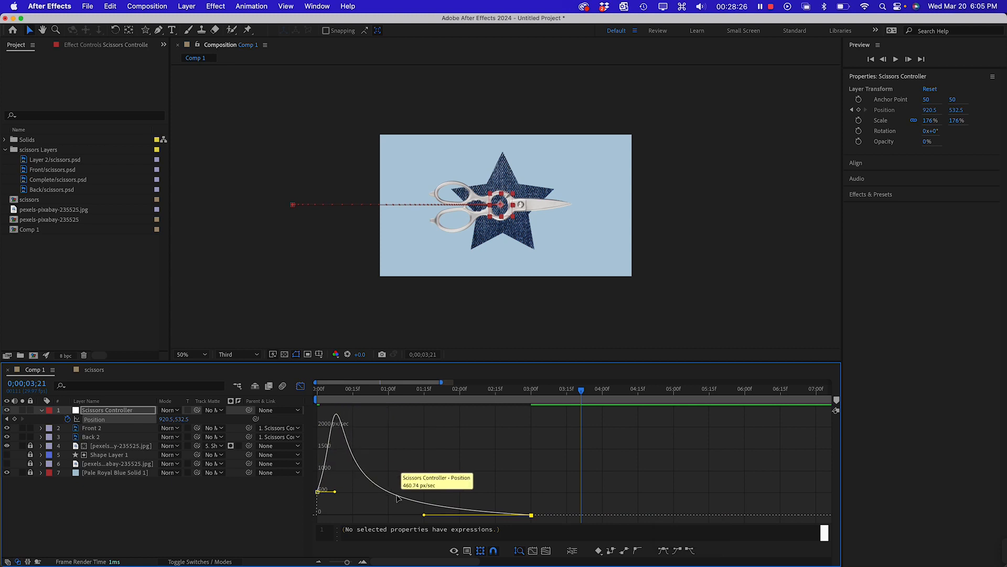
{"action": "mouse_move", "coordinate": [538, 518]}
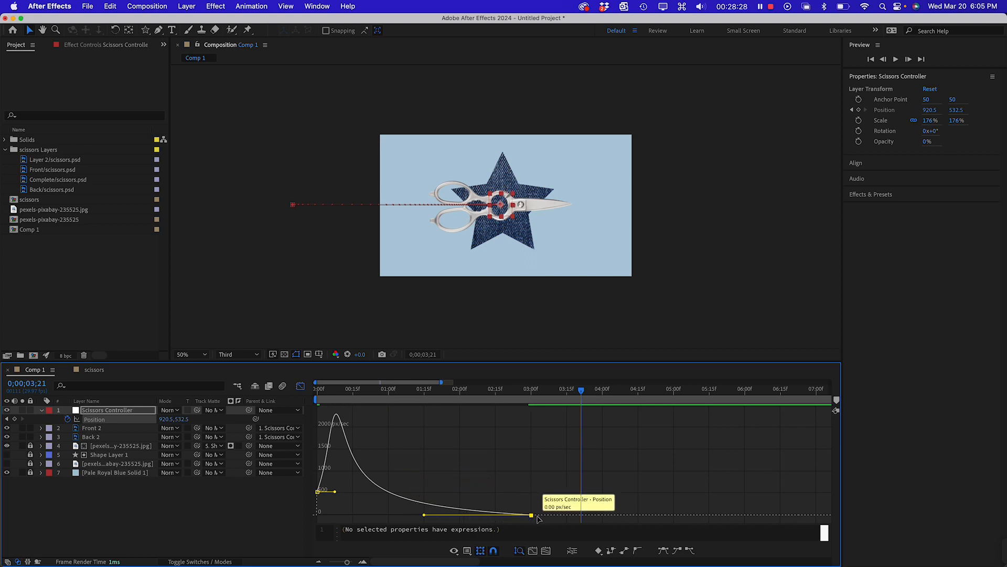
{"action": "left_click_drag", "start_coordinate": [530, 389], "coordinate": [308, 392]}
{"action": "key", "text": "space"}
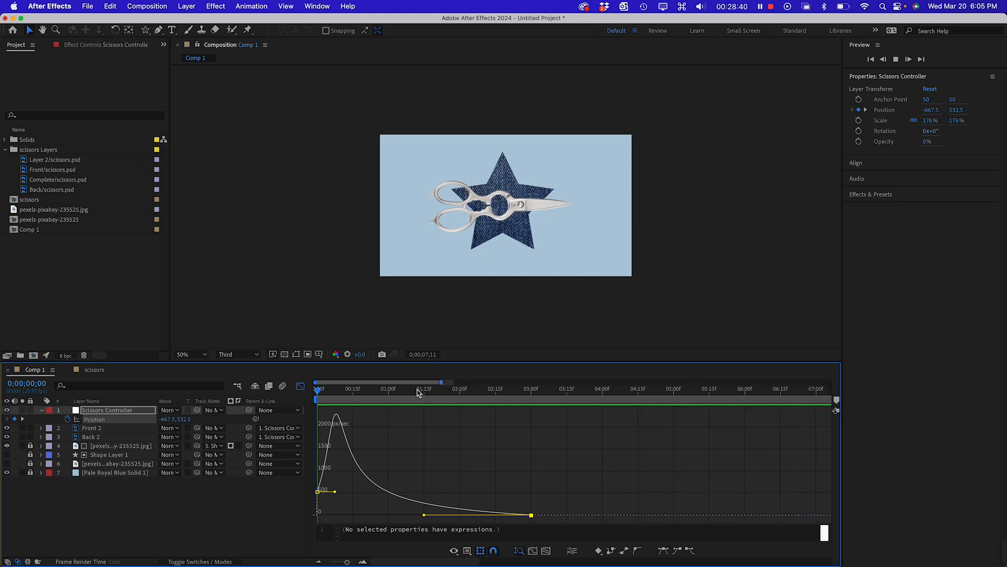
{"action": "key", "text": "space"}
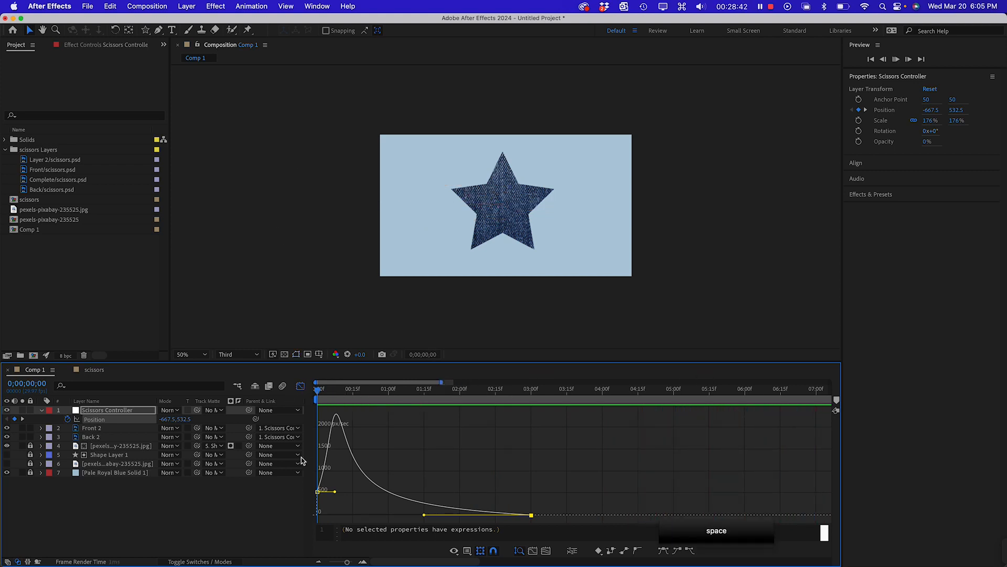
{"action": "key", "text": "space"}
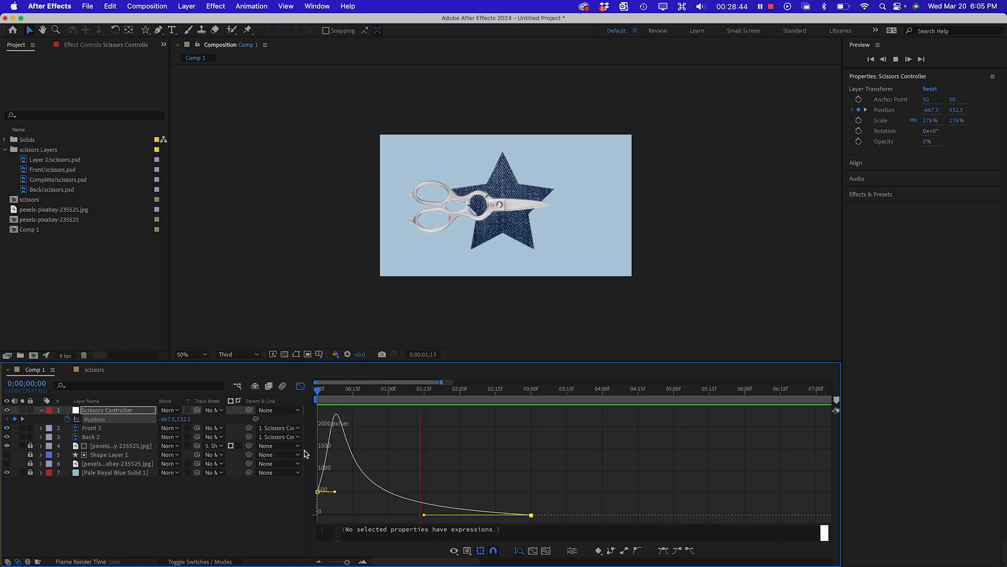
{"action": "key", "text": "space"}
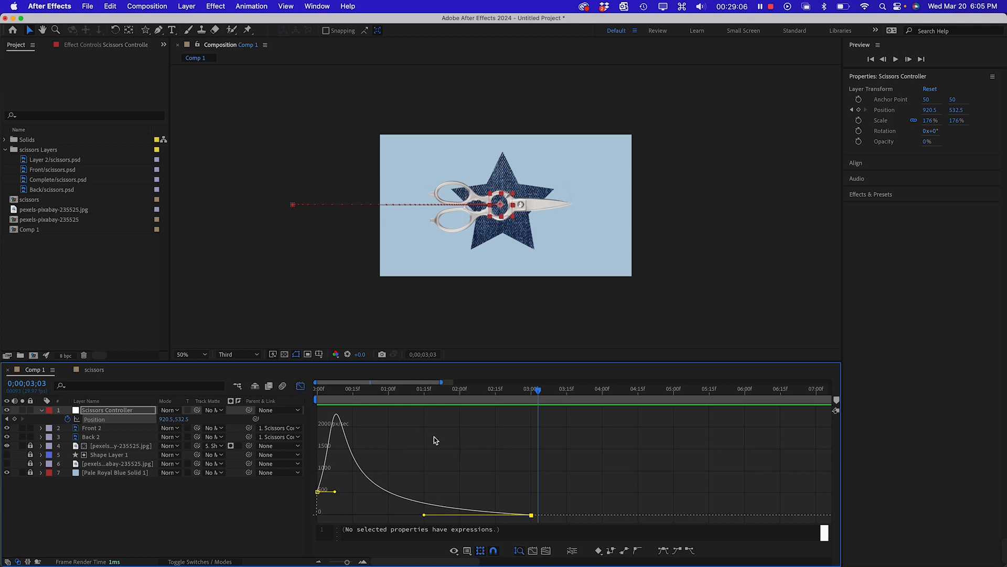
- Move the ending Position keyframe to 0;00;02;15, and shorten its incoming ease handle to start at about 0;00;01;15
{"action": "left_click", "coordinate": [301, 387]}
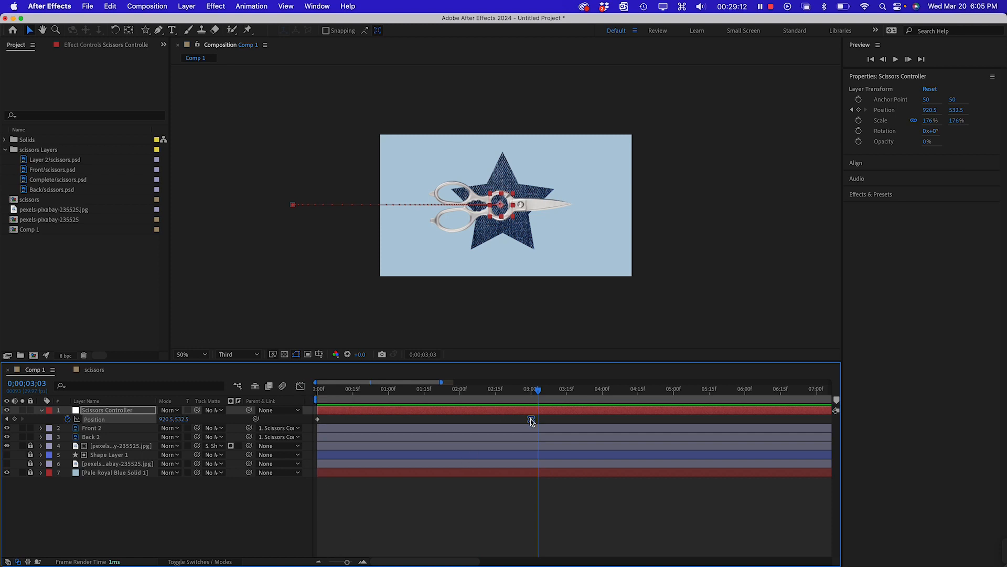
{"action": "left_click_drag", "start_coordinate": [531, 419], "coordinate": [499, 424]}
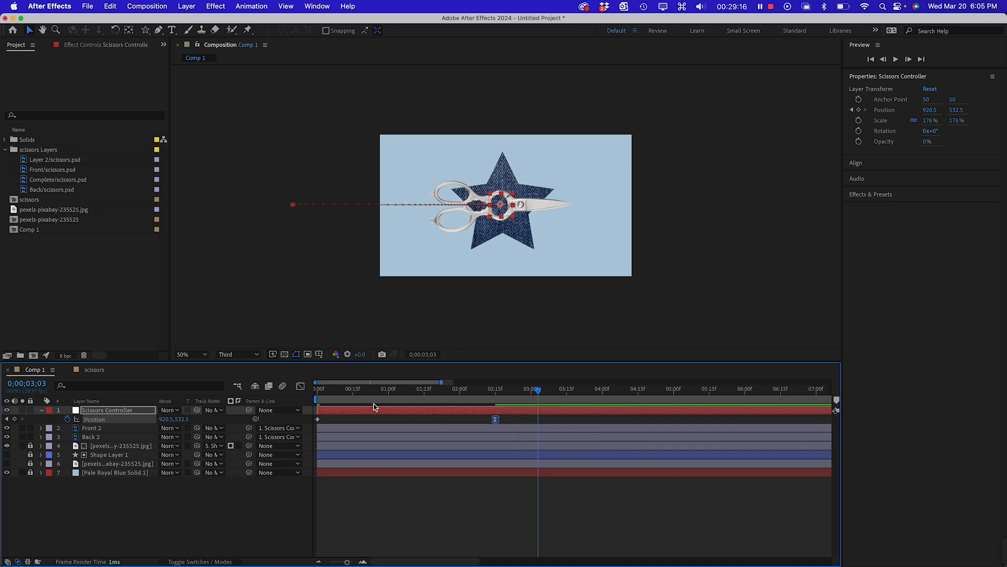
{"action": "left_click", "coordinate": [300, 386]}
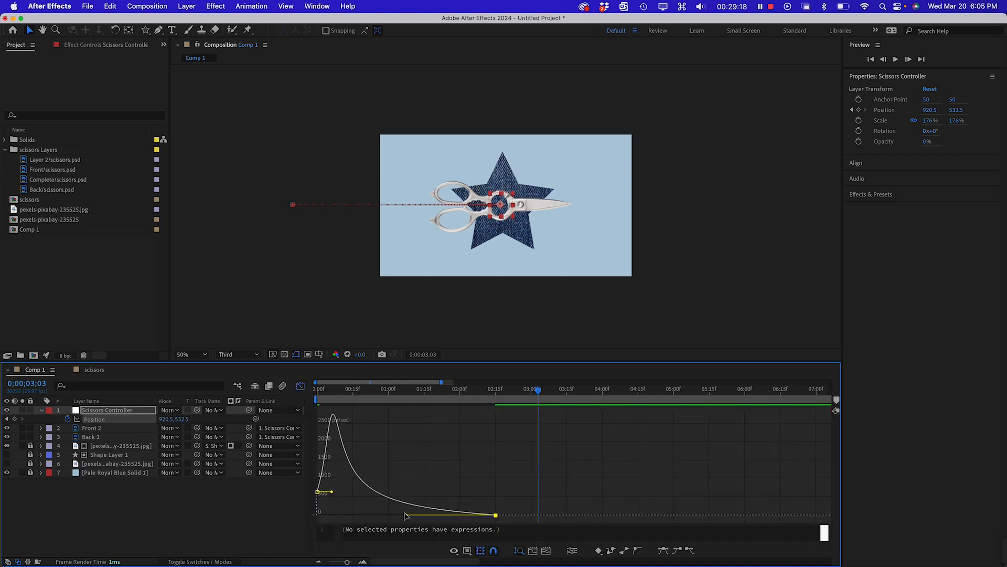
{"action": "left_click_drag", "start_coordinate": [409, 518], "coordinate": [425, 515]}
- Preview the retimed scissors entrance, and return to the layer bars with the playhead on the 0;00;02;15 keyframe
{"action": "left_click_drag", "start_coordinate": [442, 390], "coordinate": [314, 390]}
{"action": "key", "text": "space"}
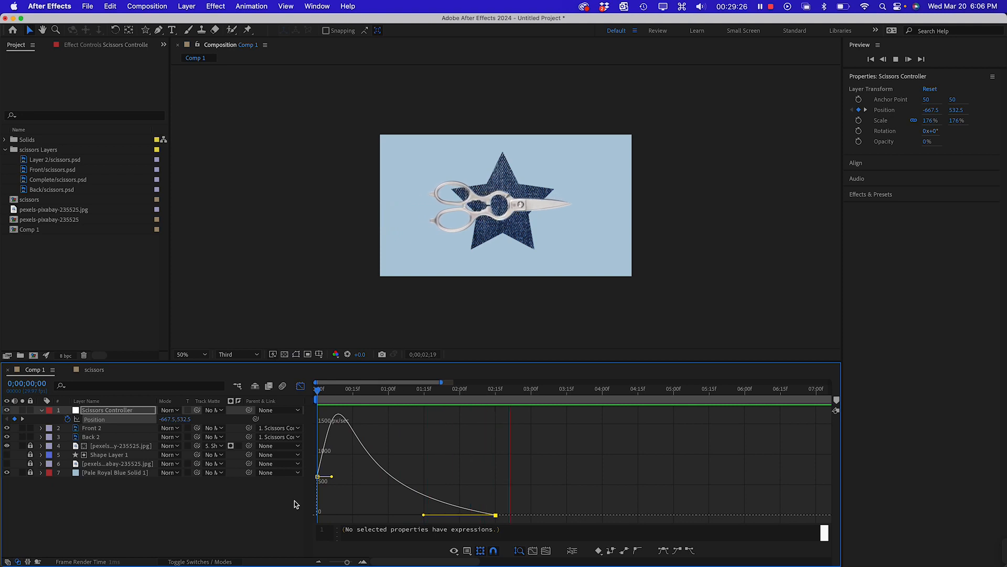
{"action": "key", "text": "space"}
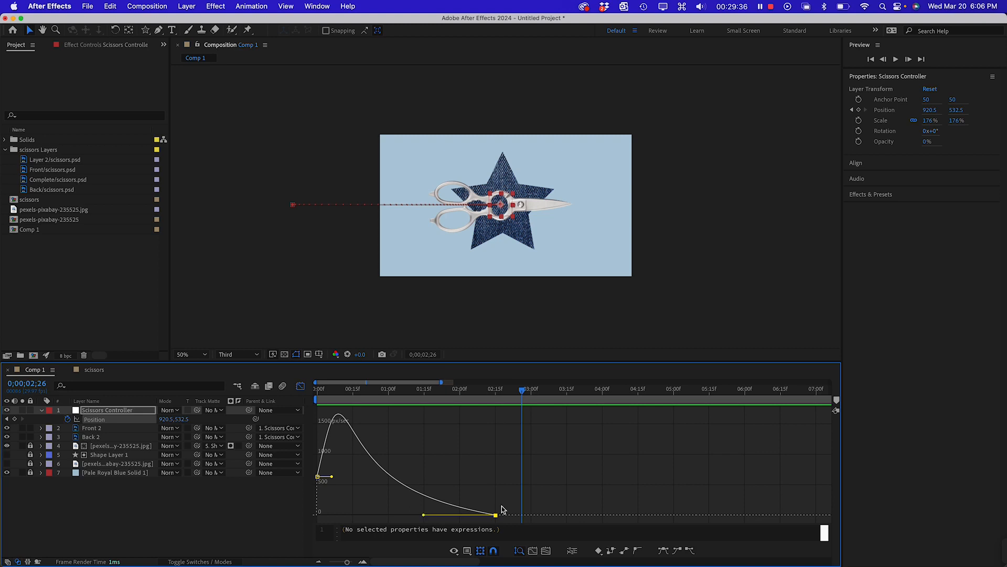
{"action": "left_click_drag", "start_coordinate": [475, 390], "coordinate": [496, 400]}
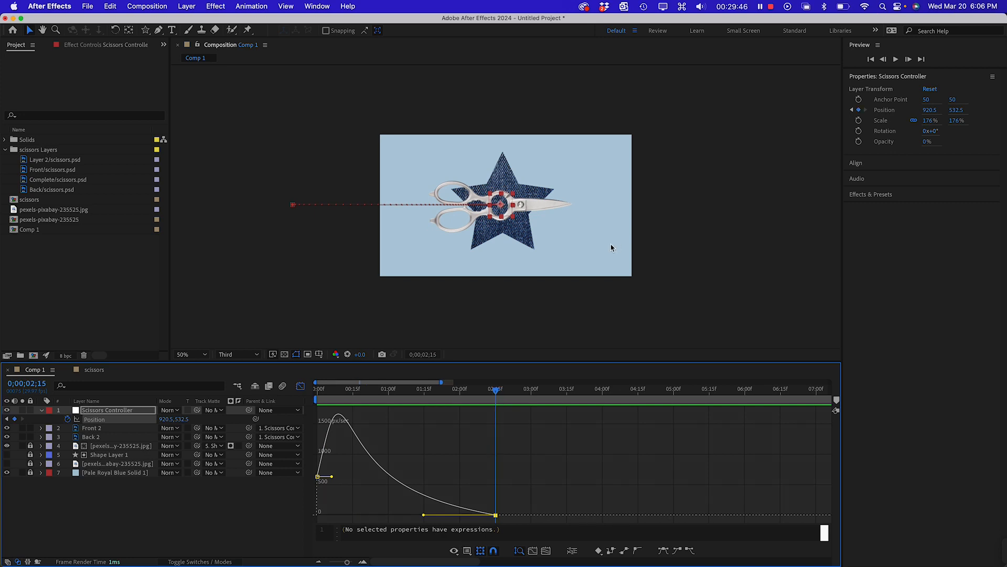
{"action": "left_click", "coordinate": [300, 387]}
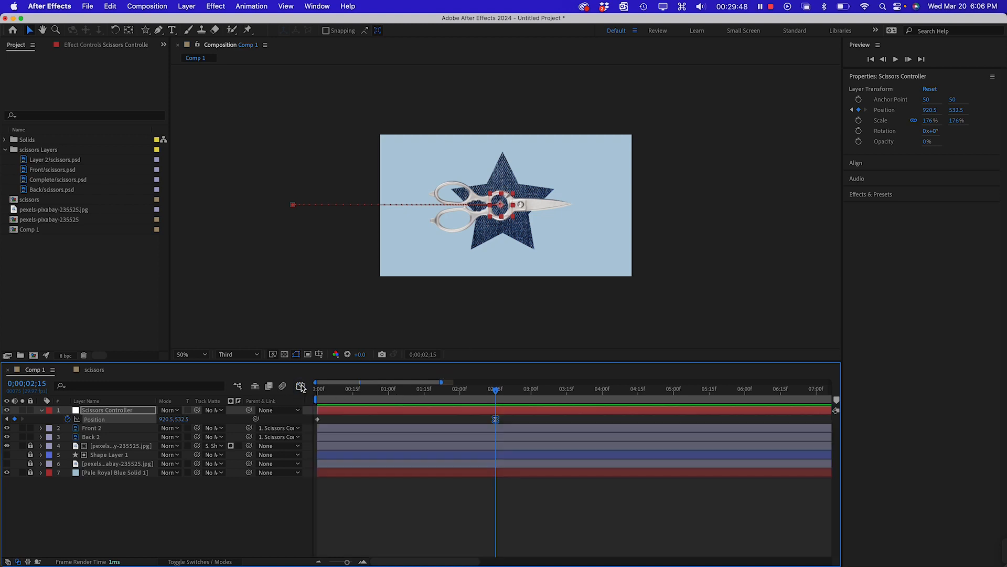
- Collapse the Scissors Controller's properties, and set Rotation keyframes on both the Front 2 and Back 2 layers at 0;00;02;15
{"action": "left_click", "coordinate": [42, 410]}
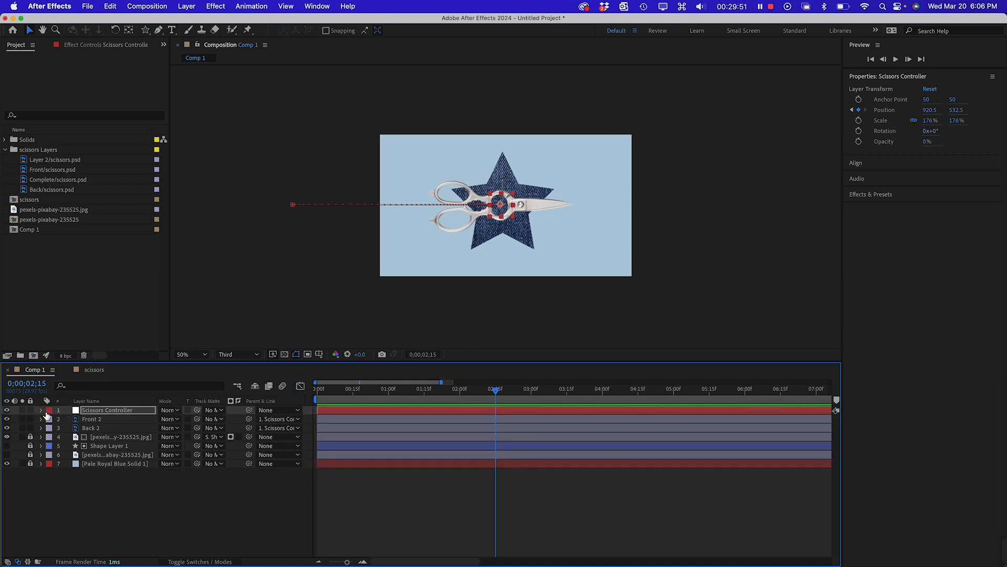
{"action": "left_click", "coordinate": [92, 420]}
{"action": "key", "text": "shift"}
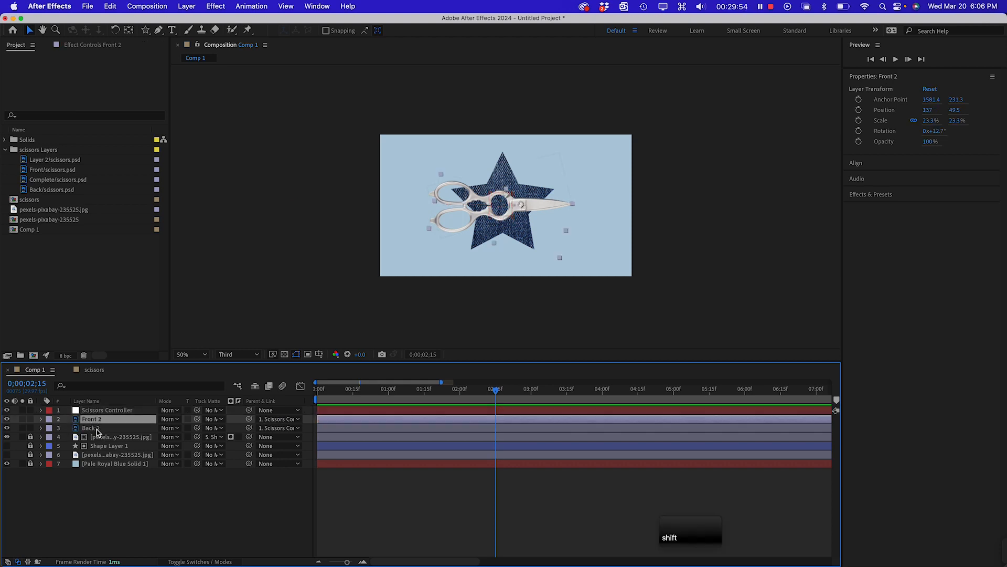
{"action": "left_click", "coordinate": [97, 430], "text": "shift"}
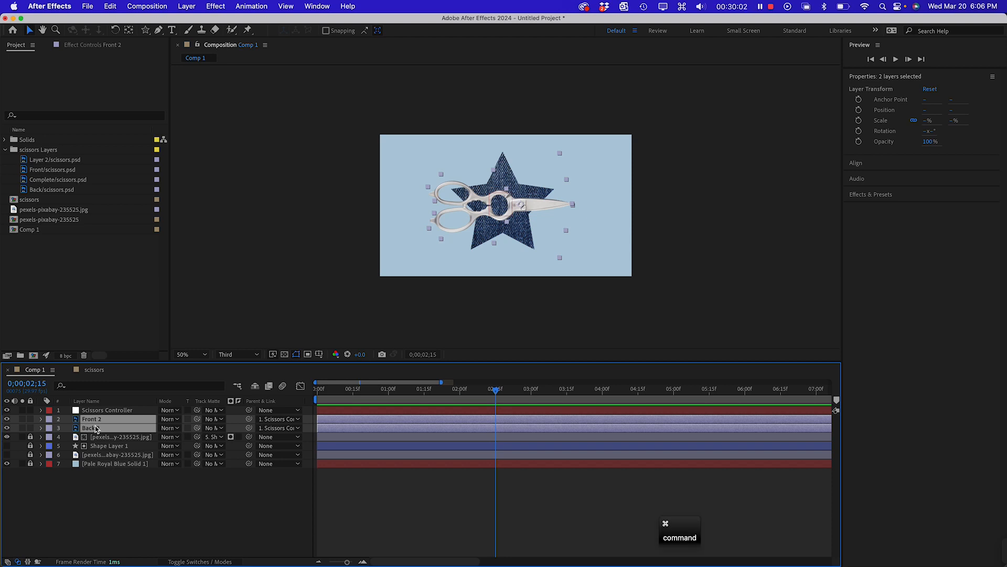
{"action": "key", "text": "super+equal"}
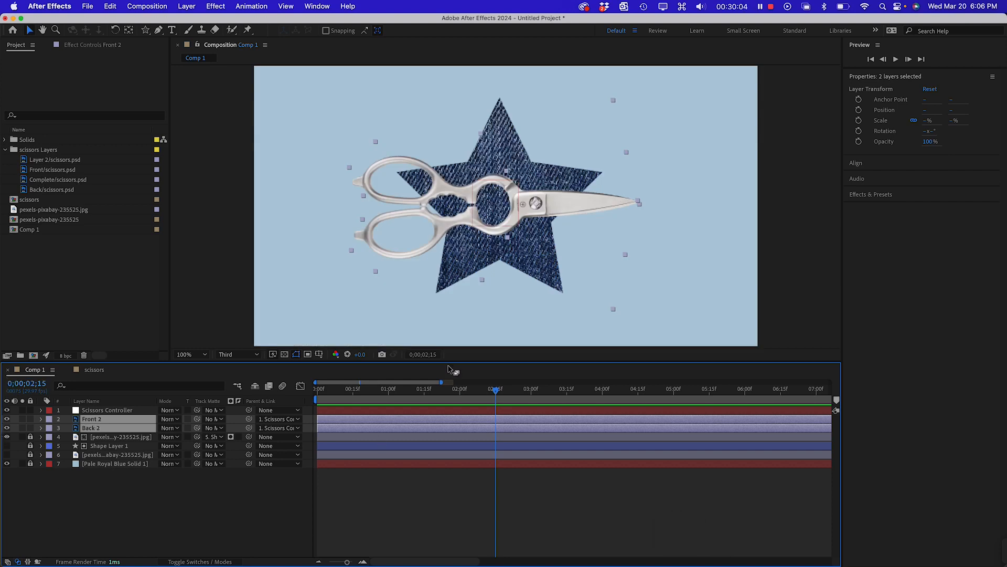
{"action": "left_click_drag", "start_coordinate": [452, 361], "coordinate": [453, 389]}
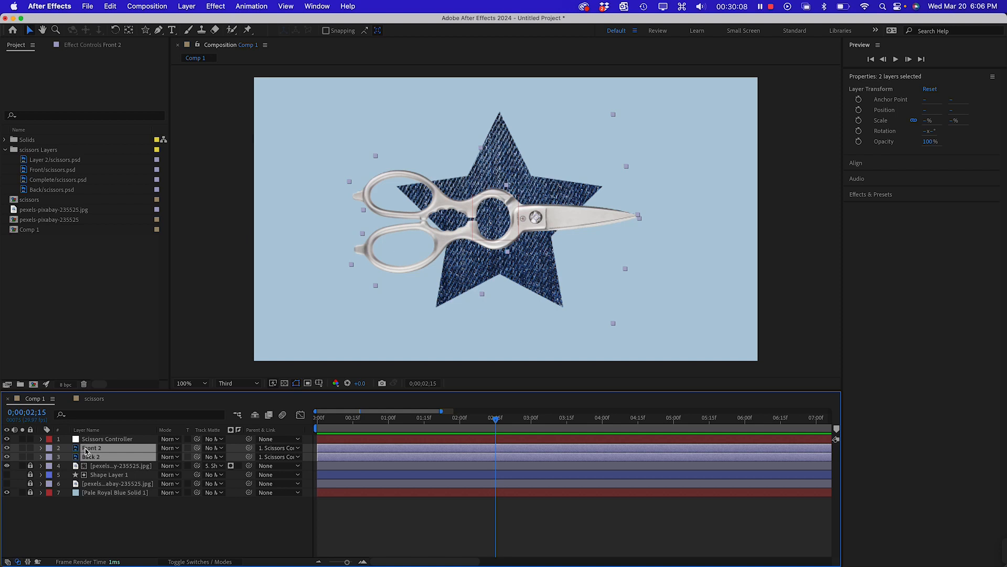
{"action": "key", "text": "shift"}
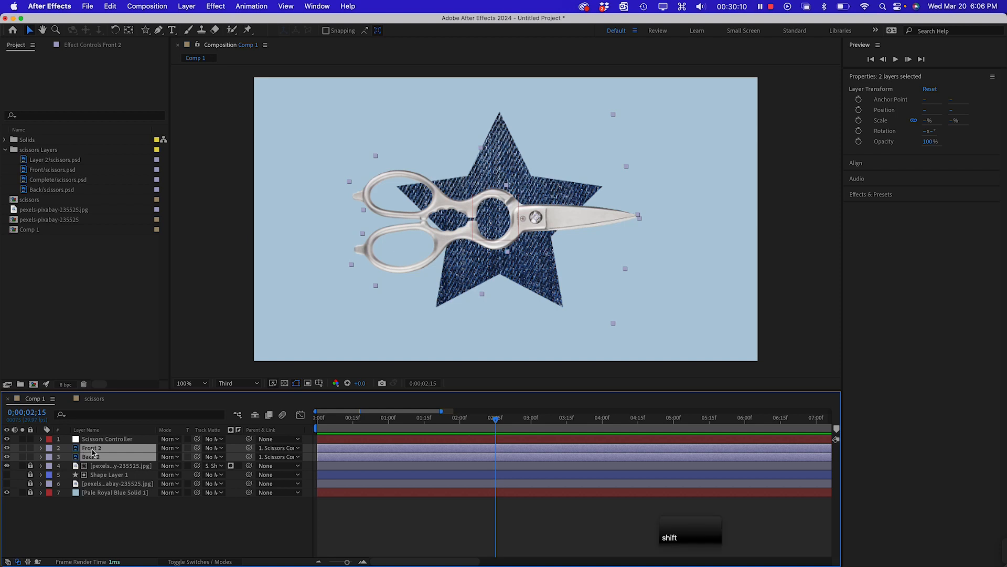
{"action": "key", "text": "r"}
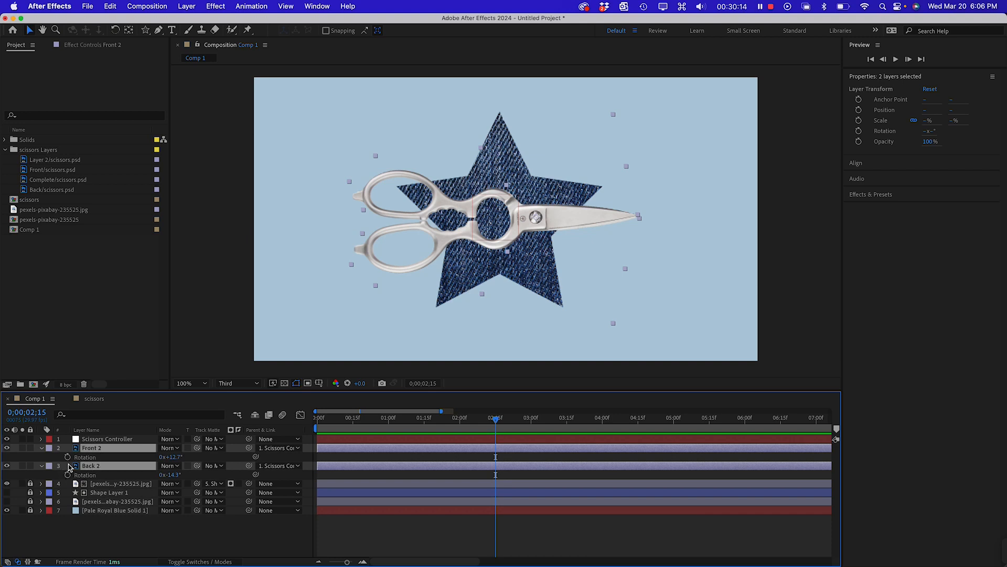
{"action": "left_click_drag", "start_coordinate": [382, 420], "coordinate": [496, 416]}
{"action": "left_click", "coordinate": [67, 458]}
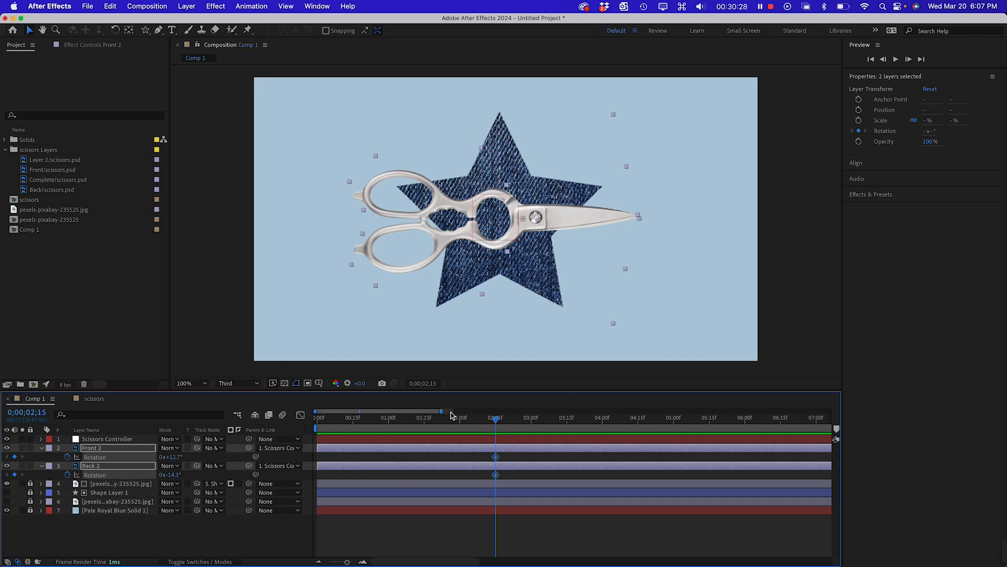
- Move the playhead to 0;00;03;00 and deselect the Front 2 and Back 2 layers
{"action": "left_click_drag", "start_coordinate": [497, 424], "coordinate": [532, 426]}
{"action": "left_click", "coordinate": [477, 529]}
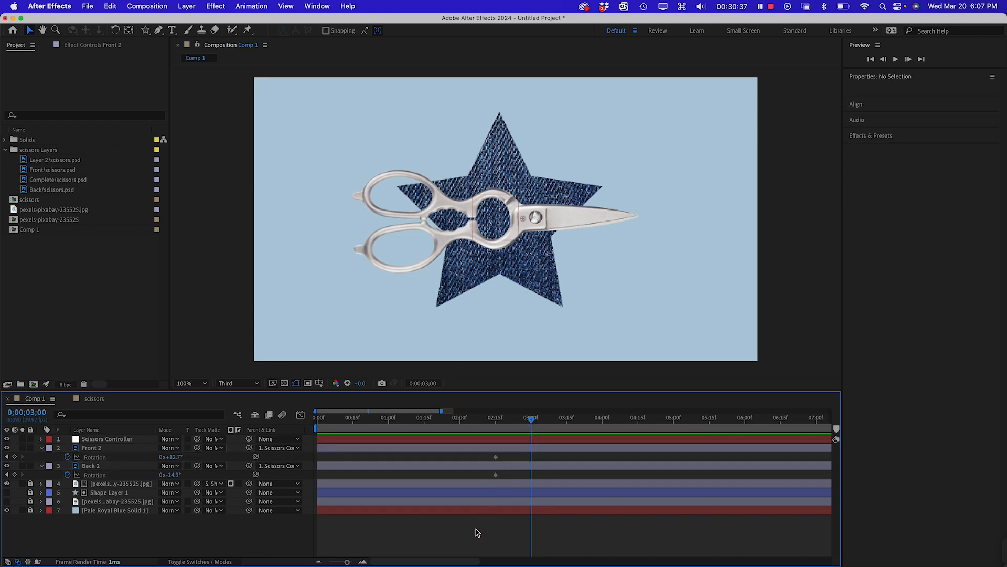
- Open the scissors at 0;00;03;00 by rotating Front 2 to about -18.7° and Back 2 to about 14.3°
{"action": "left_click", "coordinate": [102, 449]}
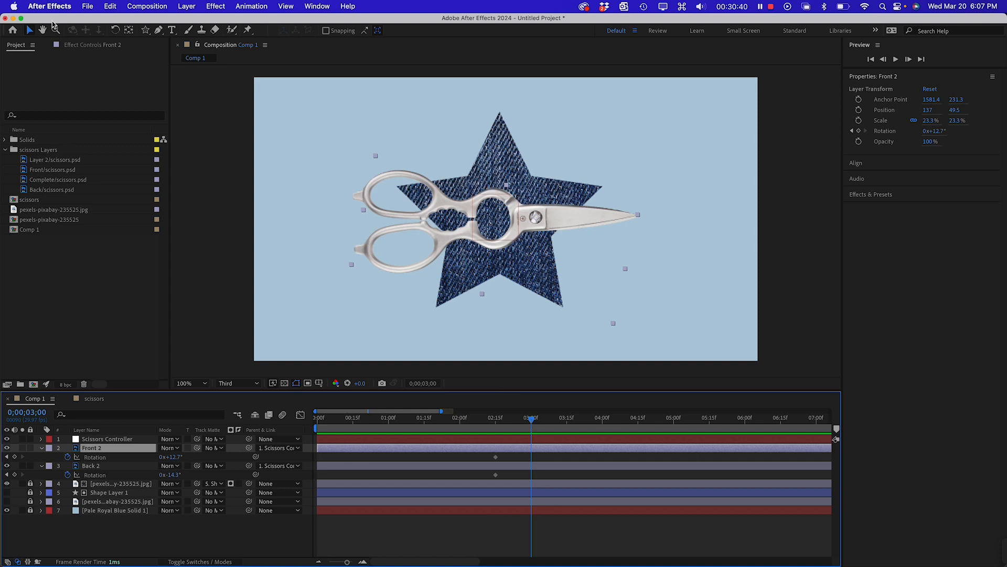
{"action": "left_click", "coordinate": [116, 30]}
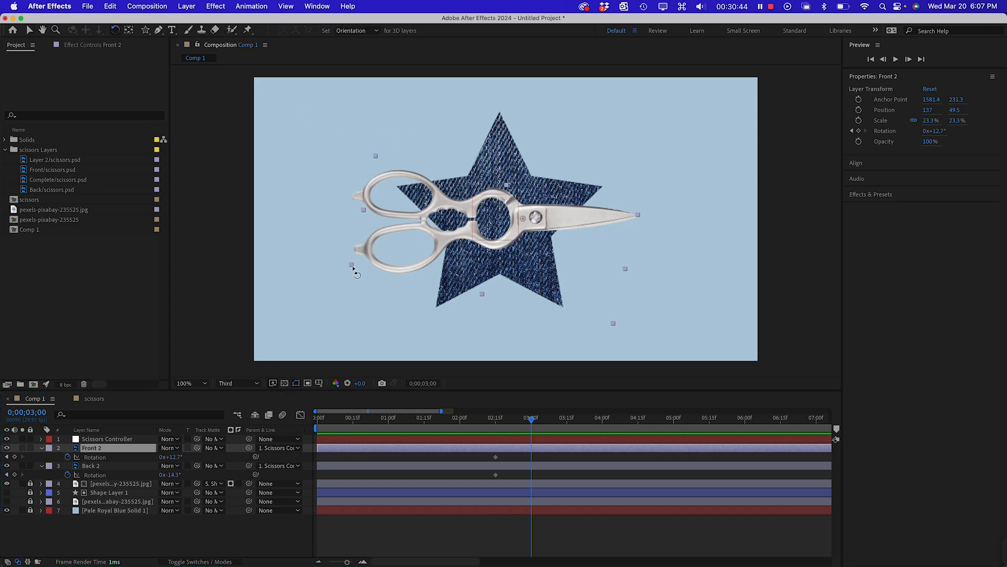
{"action": "left_click_drag", "start_coordinate": [355, 268], "coordinate": [419, 341]}
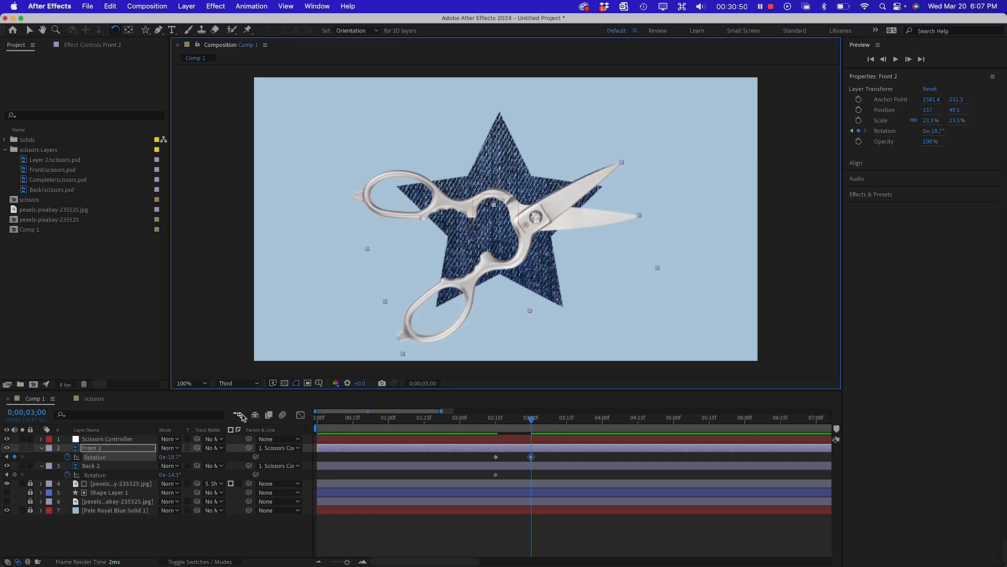
{"action": "left_click", "coordinate": [93, 466]}
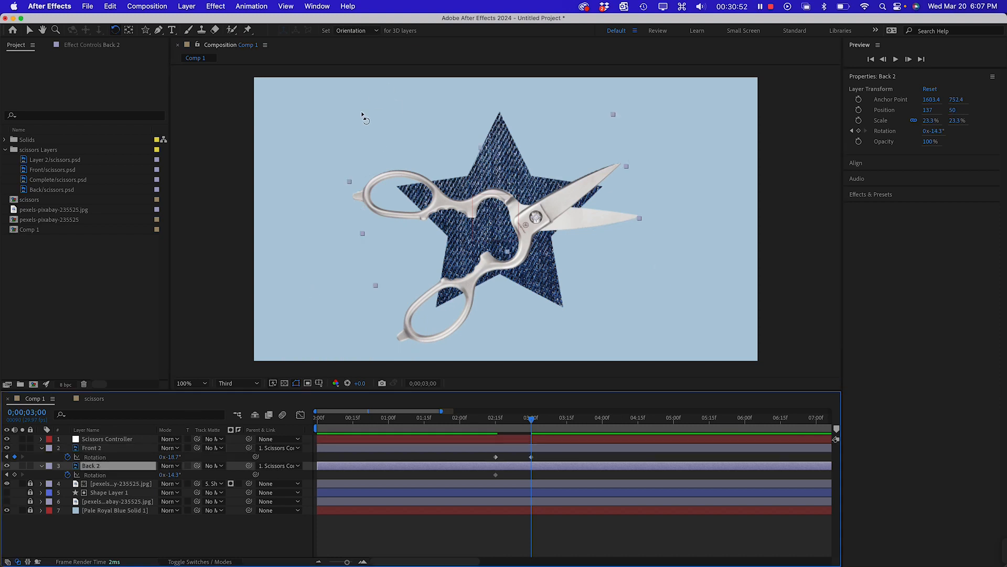
{"action": "left_click_drag", "start_coordinate": [349, 183], "coordinate": [387, 94]}
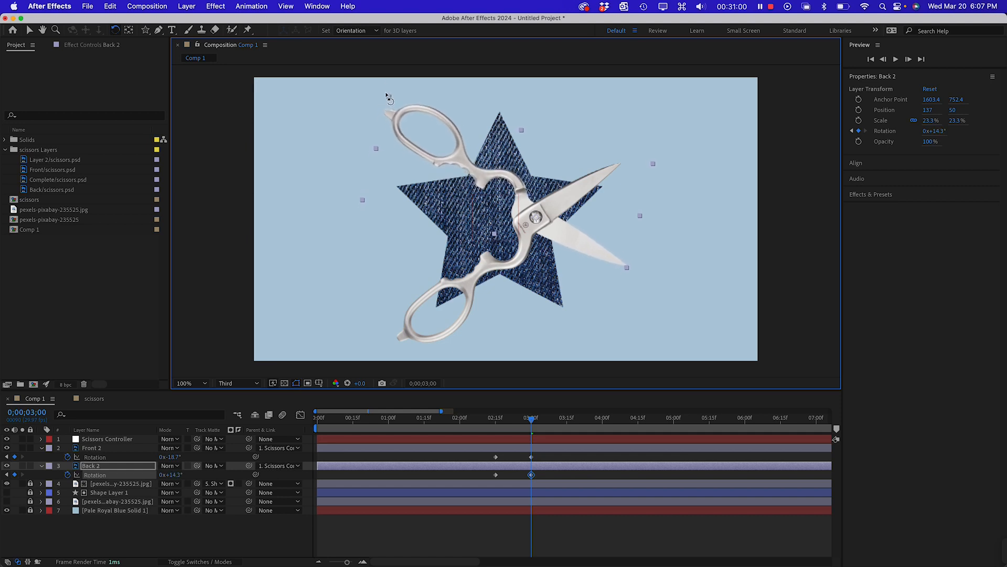
- Copy the closed-position rotation keyframes of Back 2 and Front 2 from 0;00;02;15 to 0;00;03;14
{"action": "left_click_drag", "start_coordinate": [534, 419], "coordinate": [566, 417]}
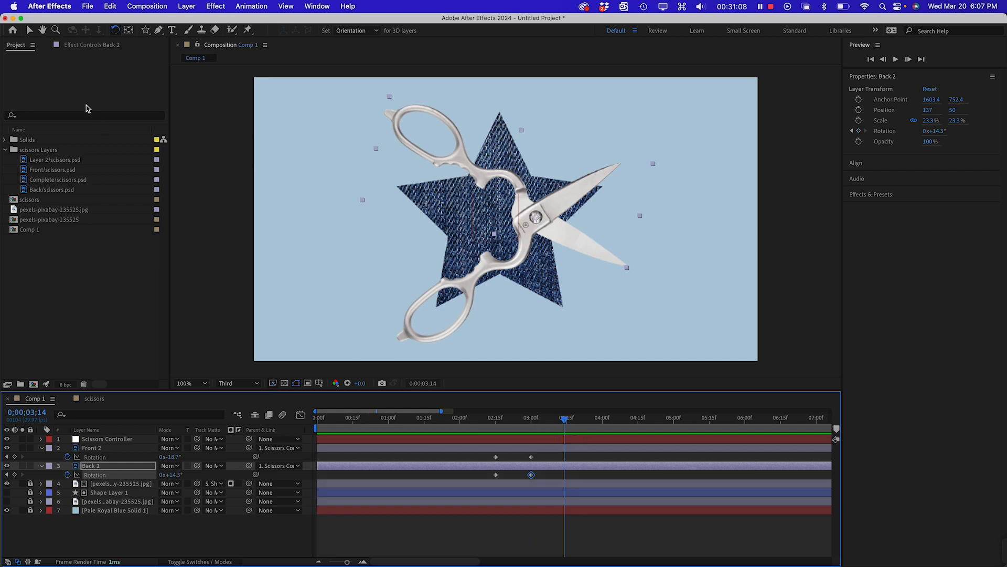
{"action": "left_click", "coordinate": [30, 29]}
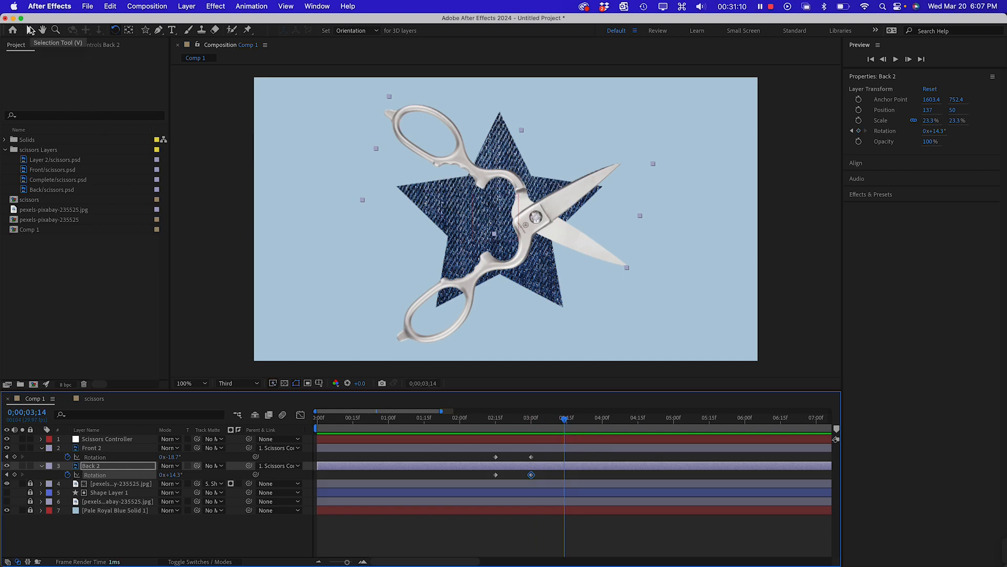
{"action": "left_click", "coordinate": [496, 476]}
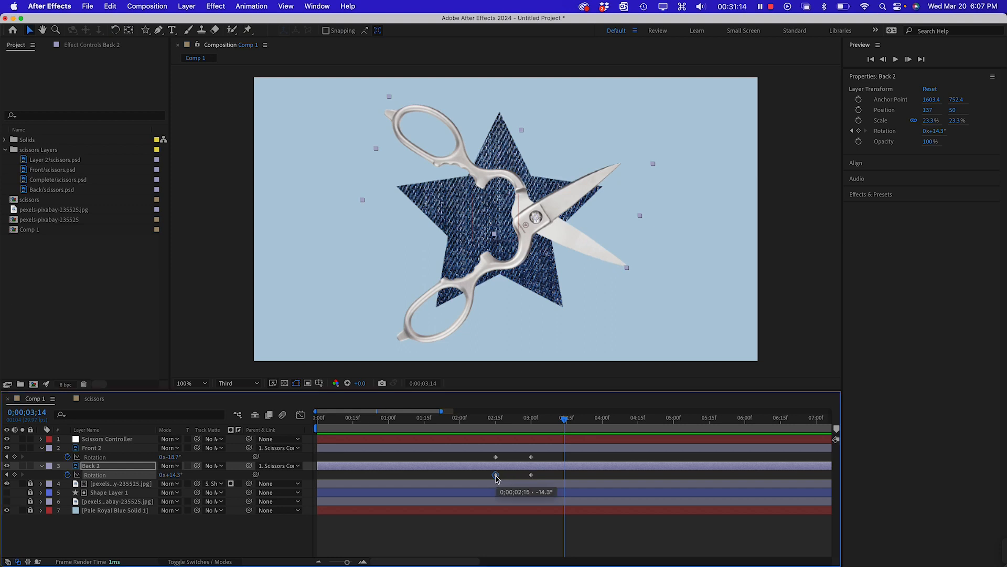
{"action": "key", "text": "super+c"}
{"action": "key", "text": "super+v"}
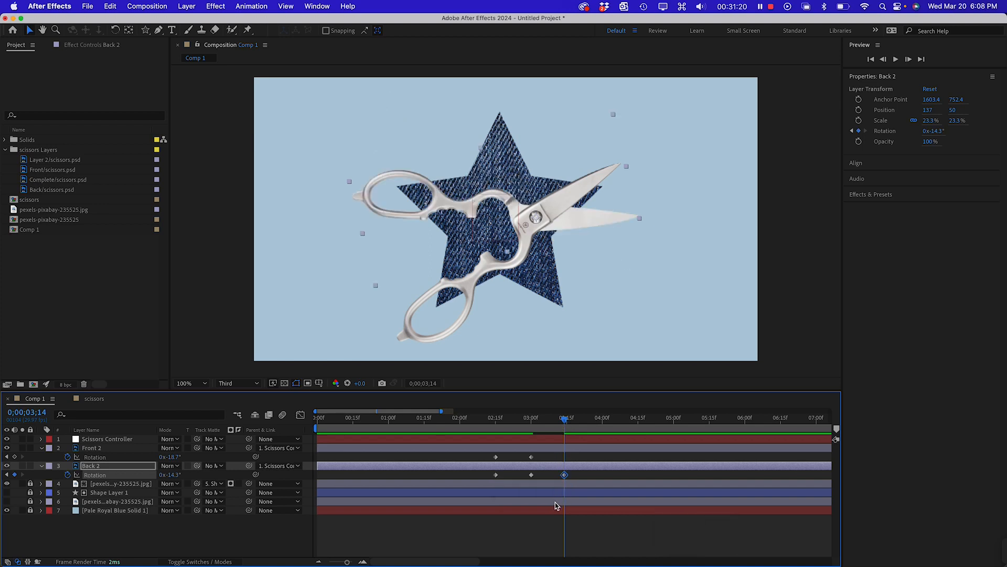
{"action": "left_click", "coordinate": [495, 456]}
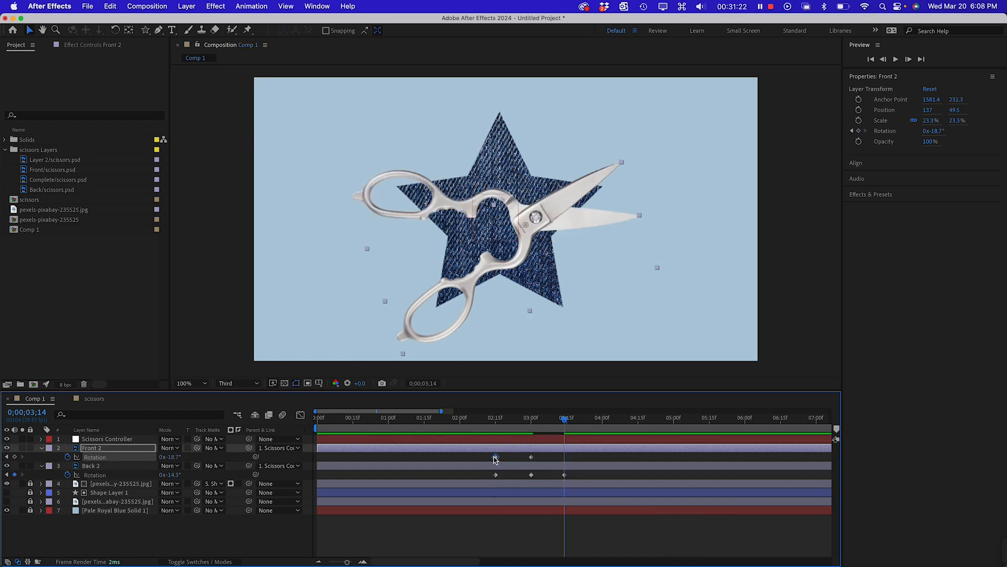
{"action": "key", "text": "super+c"}
{"action": "key", "text": "super+v"}
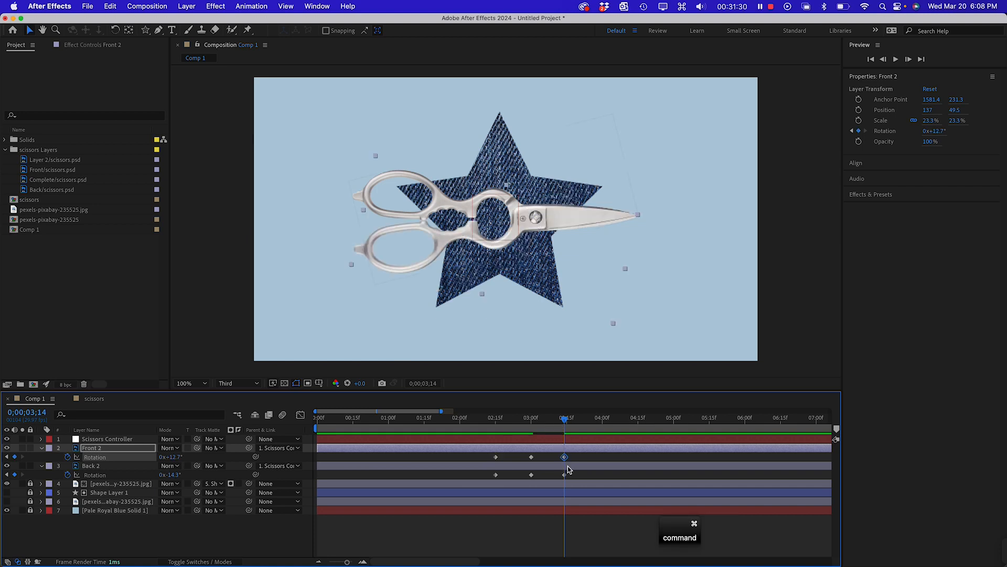
- Play back the scissors opening and closing from about 0;00;01;11
{"action": "left_click_drag", "start_coordinate": [562, 420], "coordinate": [413, 424]}
{"action": "key", "text": "space"}
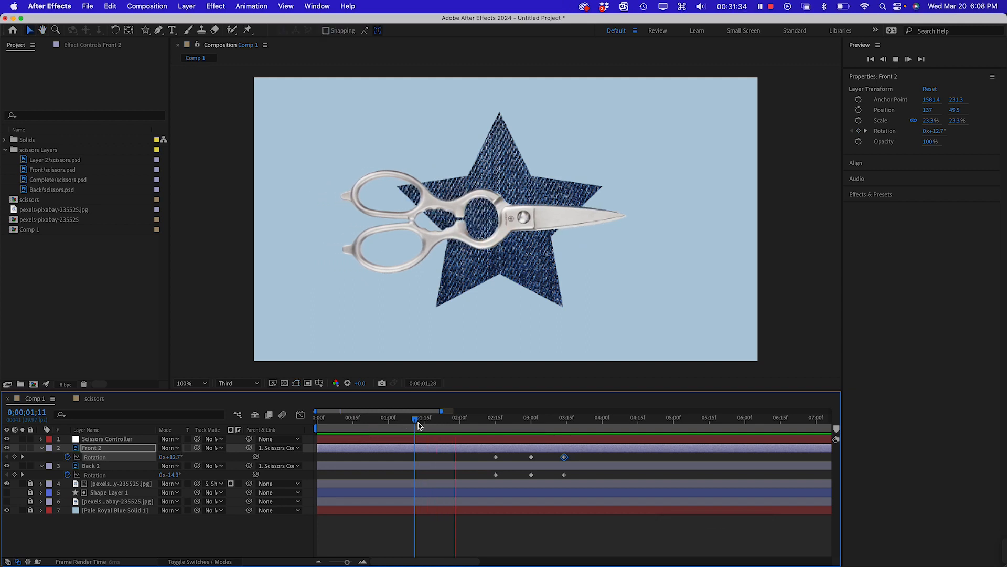
{"action": "key", "text": "space"}
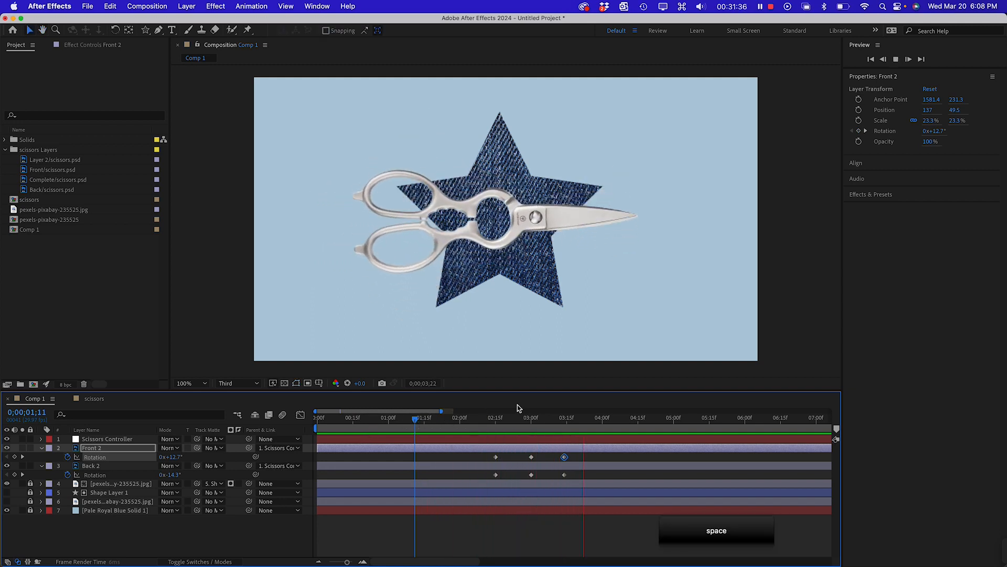
{"action": "left_click_drag", "start_coordinate": [547, 420], "coordinate": [599, 426]}
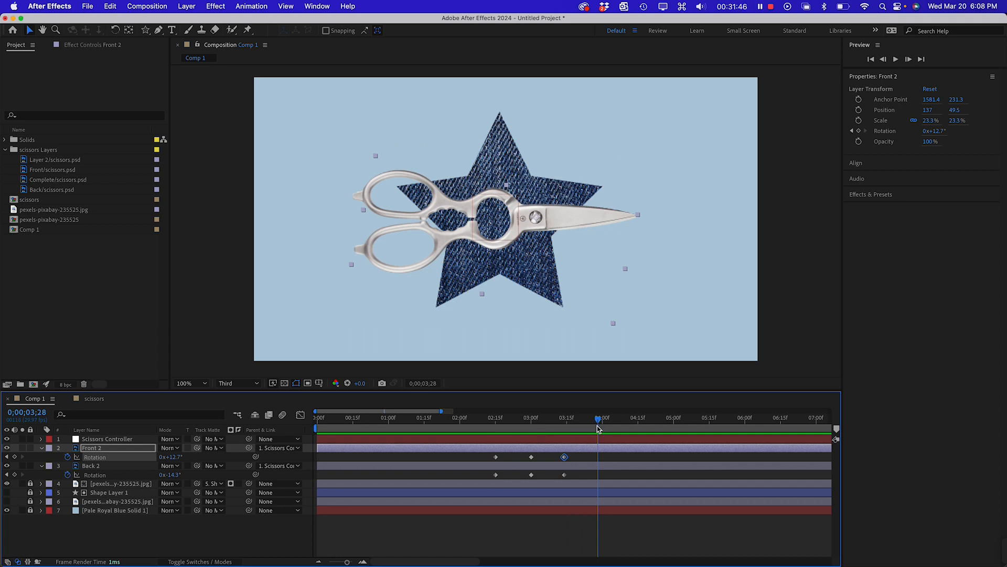
- Apply Easy Ease to the Front 2 and Back 2 rotation keyframes at 0;00;03;00
{"action": "left_click_drag", "start_coordinate": [598, 428], "coordinate": [531, 439]}
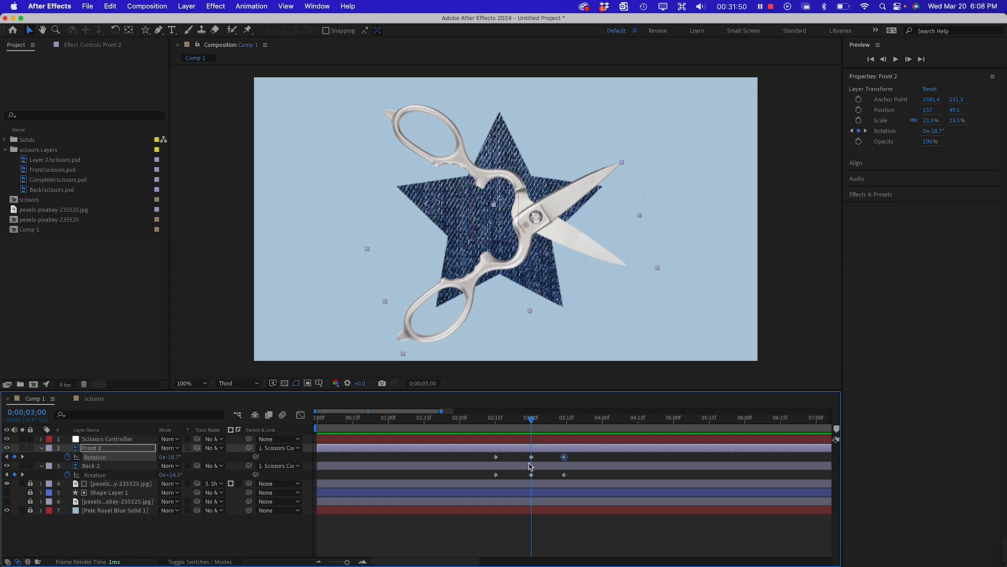
{"action": "left_click", "coordinate": [531, 457]}
{"action": "left_click", "coordinate": [531, 475], "text": "shift"}
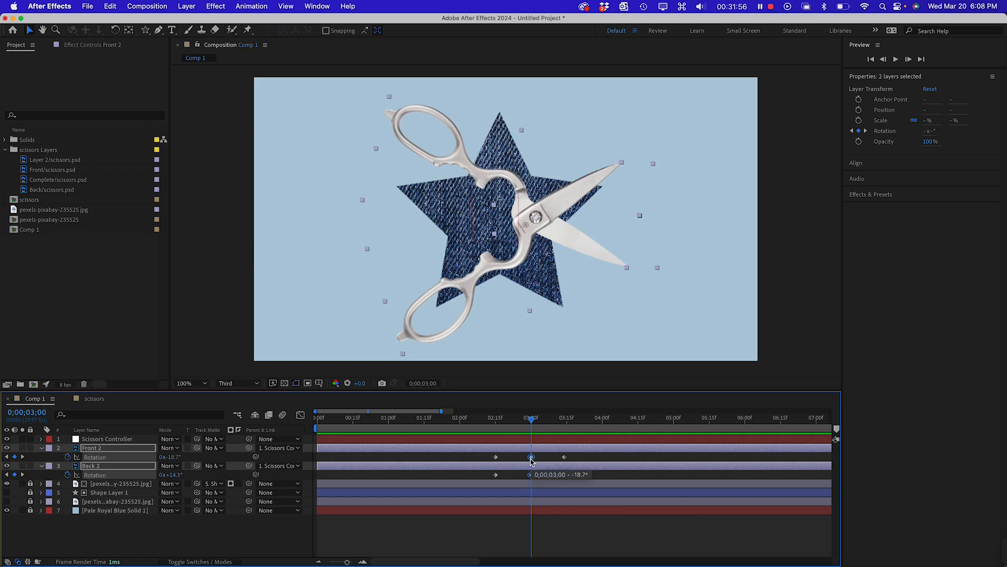
{"action": "right_click", "coordinate": [531, 458]}
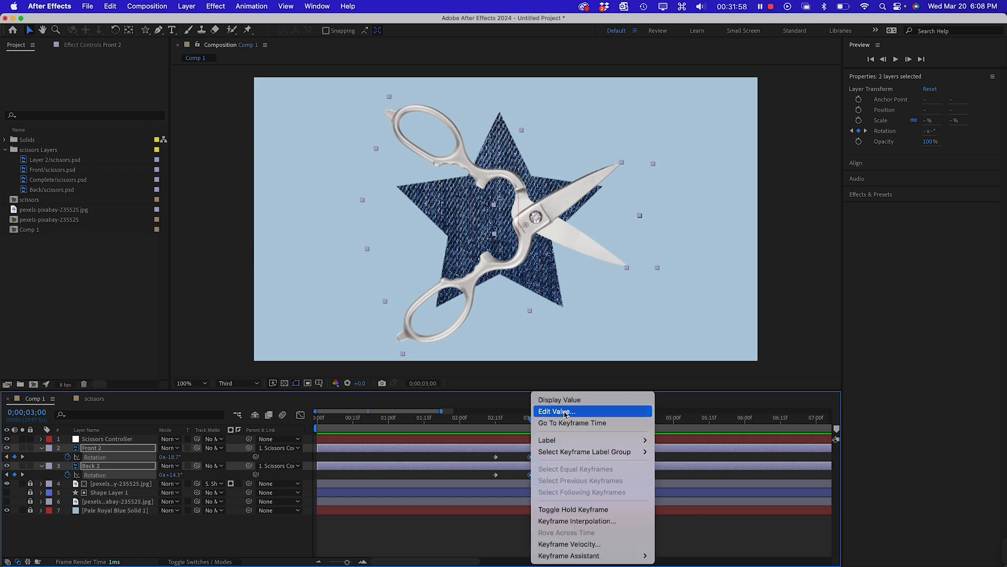
{"action": "mouse_move", "coordinate": [609, 555]}
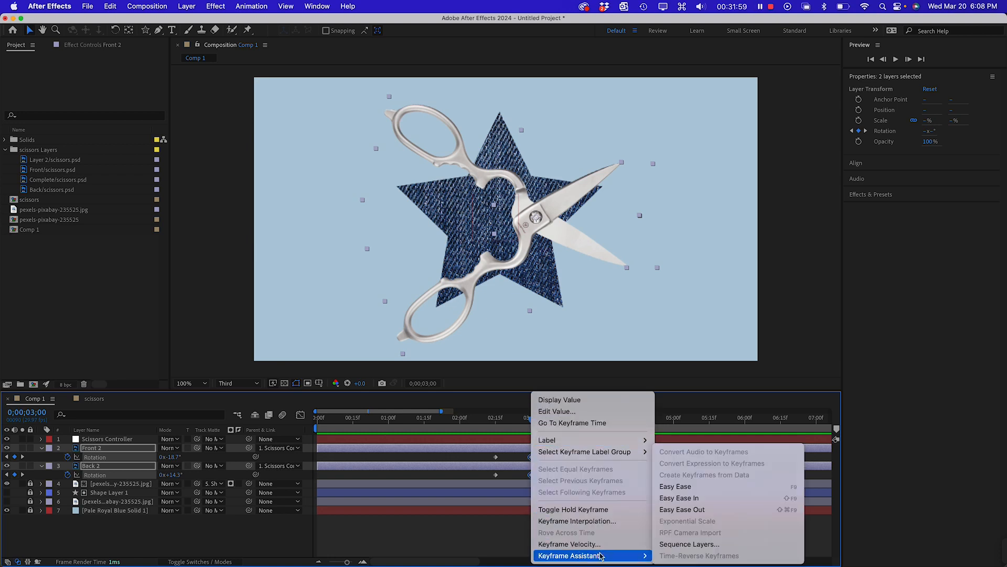
{"action": "left_click", "coordinate": [677, 488]}
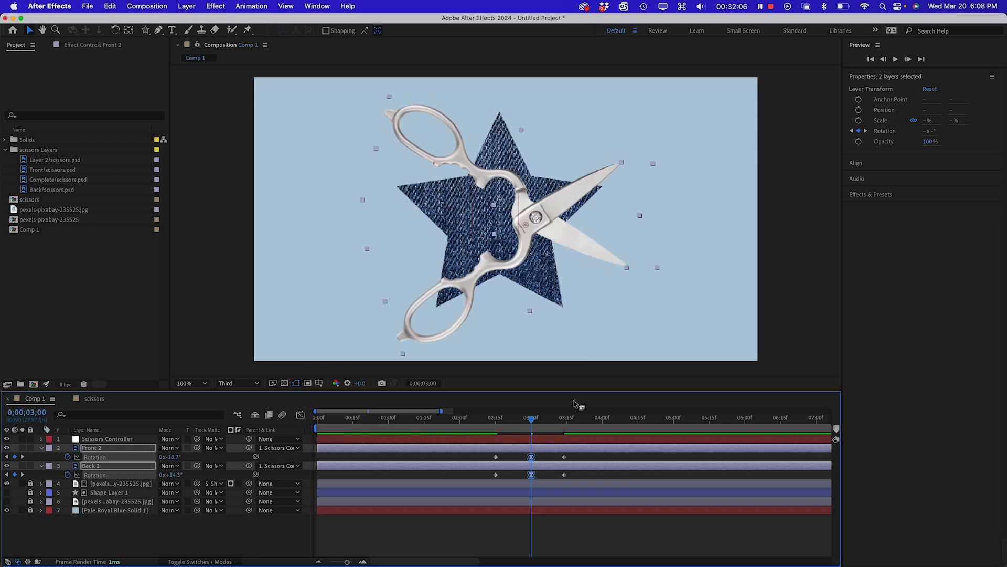
- Play back the eased scissors motion from 0;00;02;00 and return the playhead to 0;00;03;00
{"action": "left_click_drag", "start_coordinate": [488, 421], "coordinate": [457, 423]}
{"action": "key", "text": "space"}
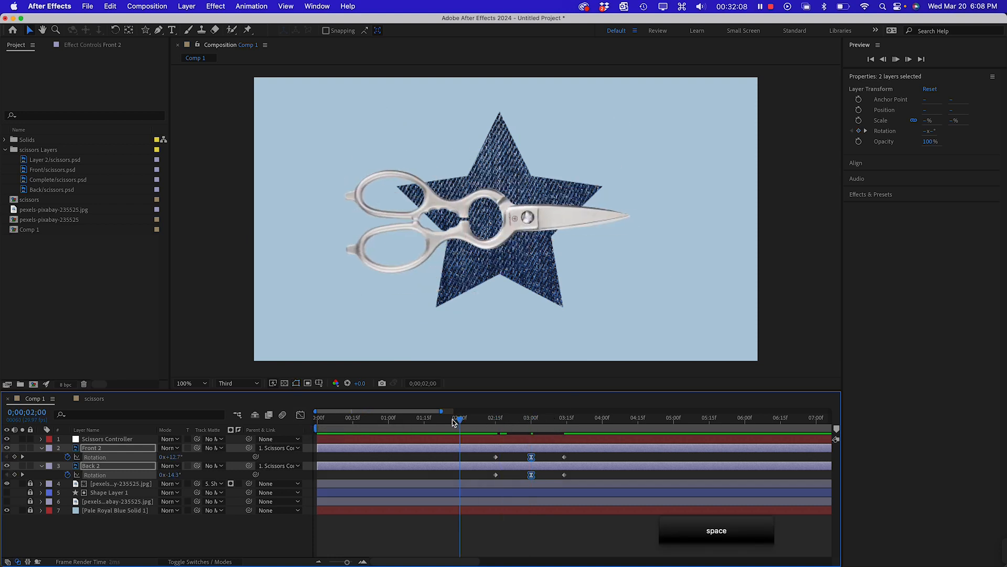
{"action": "key", "text": "space"}
{"action": "left_click", "coordinate": [521, 419]}
{"action": "mouse_move", "coordinate": [521, 418]}
{"action": "left_mouse_down"}
{"action": "mouse_move", "coordinate": [563, 420]}
{"action": "mouse_move", "coordinate": [502, 433]}
{"action": "mouse_move", "coordinate": [532, 432]}
{"action": "left_mouse_up"}
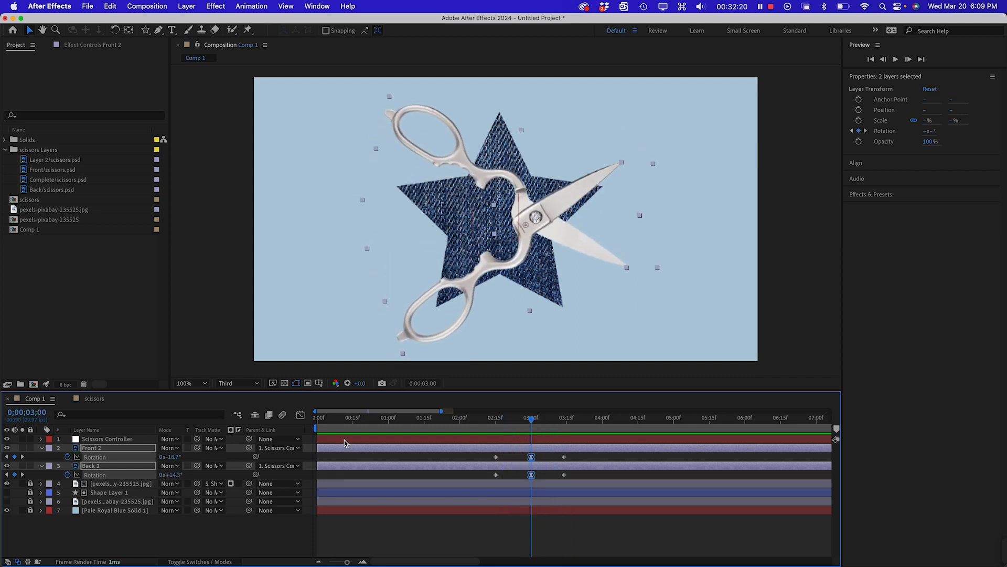
- Show the rotation curves in the Graph Editor, enlarge the timeline area upward and clear the layer selection
{"action": "left_click", "coordinate": [301, 415]}
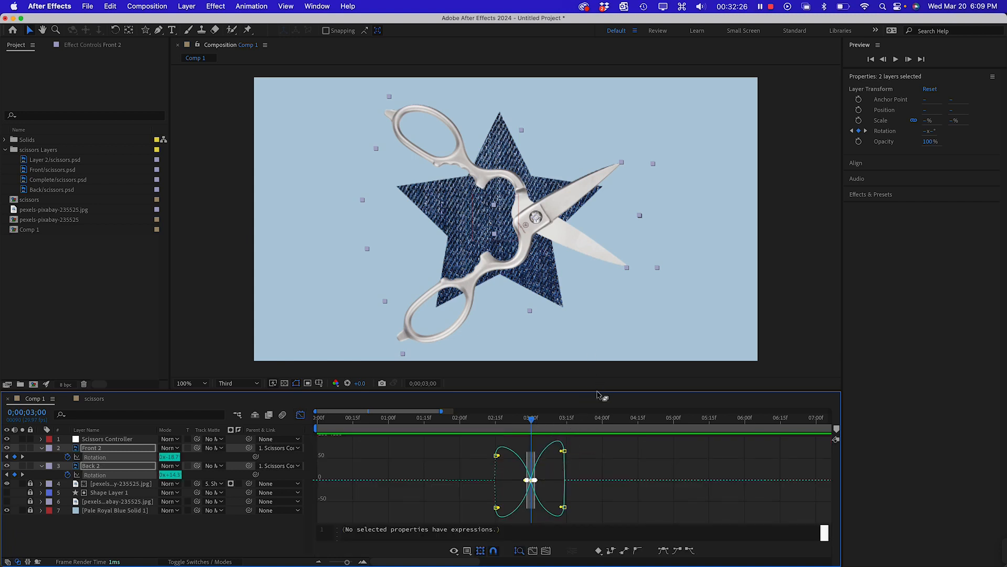
{"action": "left_click_drag", "start_coordinate": [598, 389], "coordinate": [598, 287]}
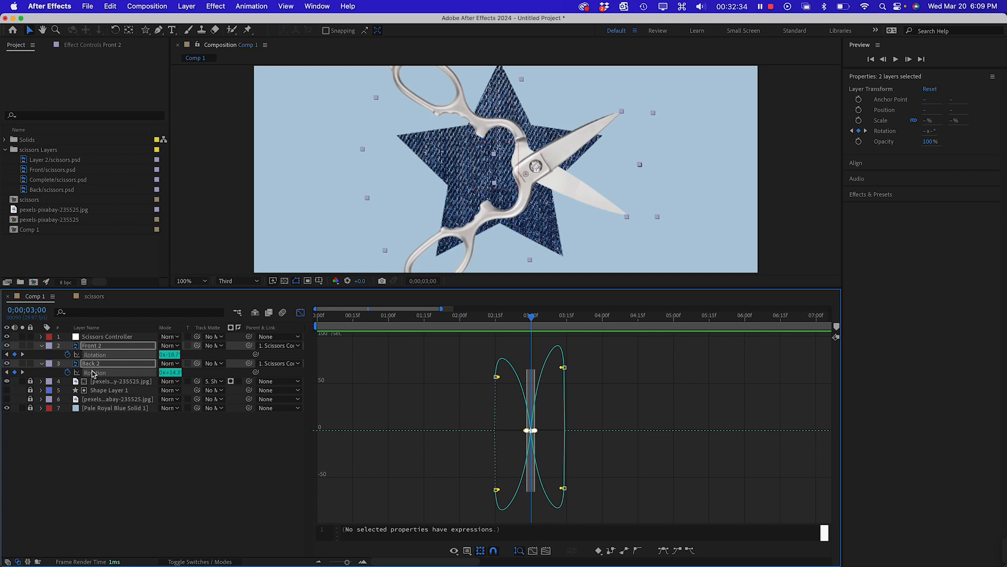
{"action": "mouse_move", "coordinate": [561, 447]}
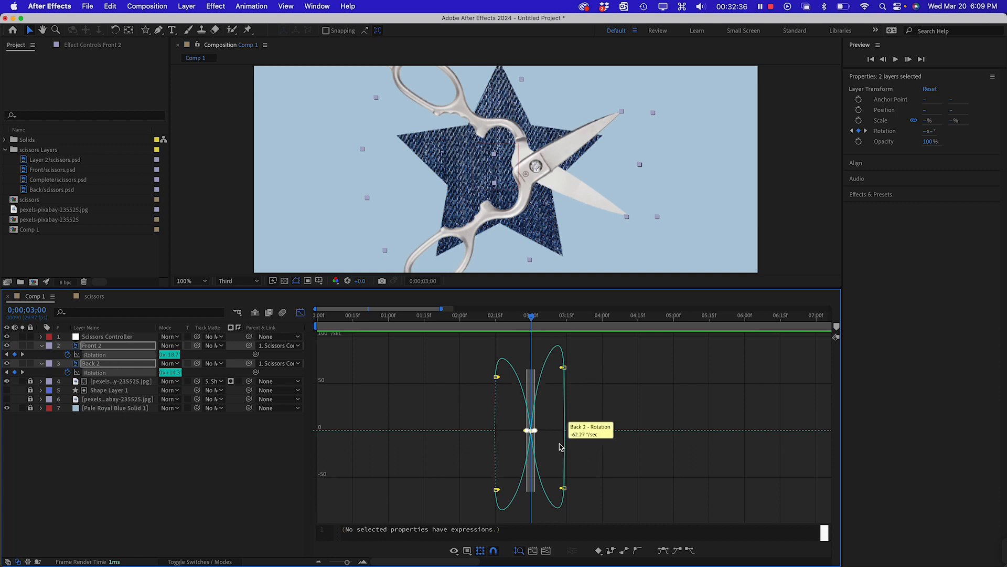
{"action": "left_click", "coordinate": [212, 460]}
- Lengthen both influence handles of Front 2's middle rotation keyframe in the speed graph, keeping them level at zero speed
{"action": "left_click", "coordinate": [99, 346]}
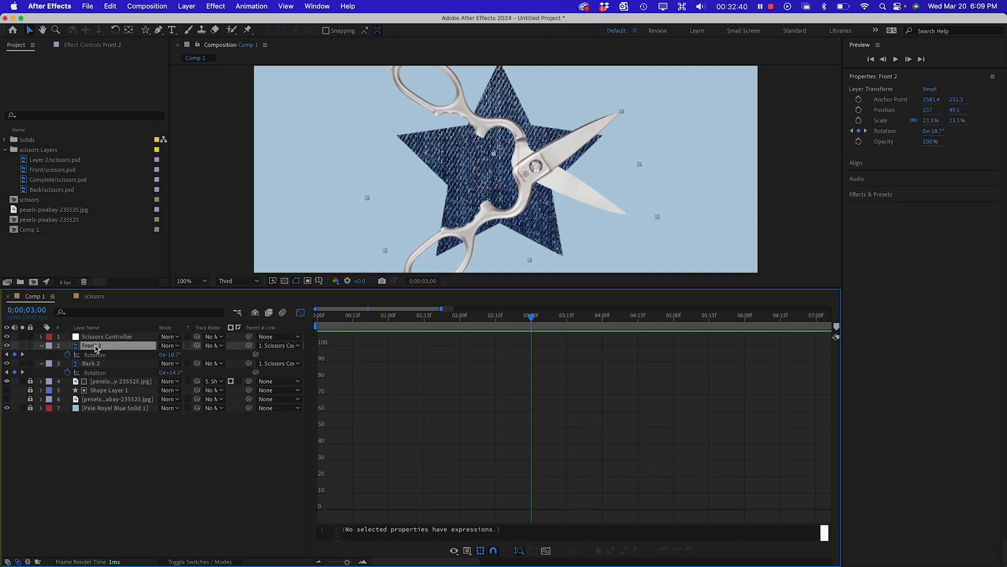
{"action": "left_click", "coordinate": [95, 355]}
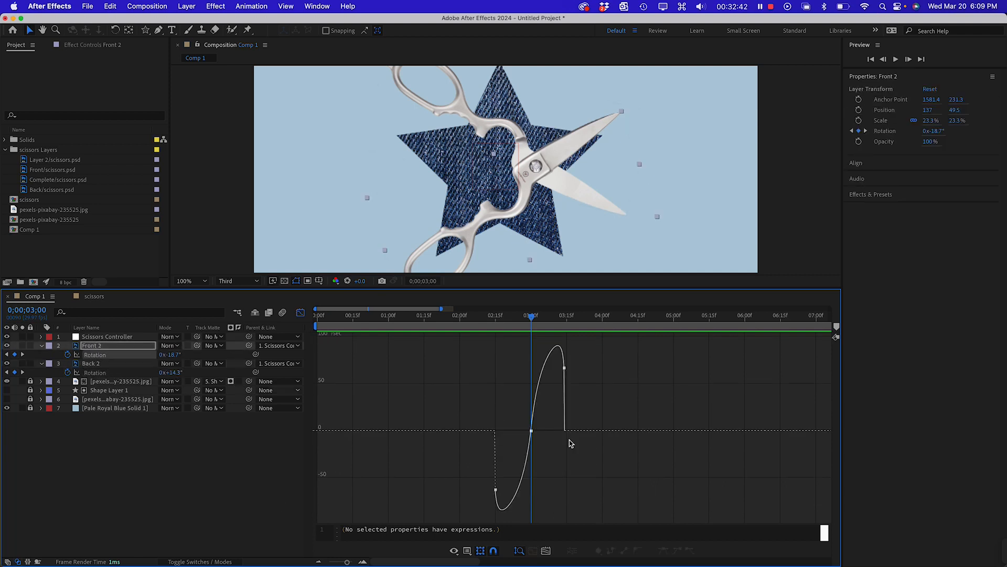
{"action": "left_click", "coordinate": [532, 430]}
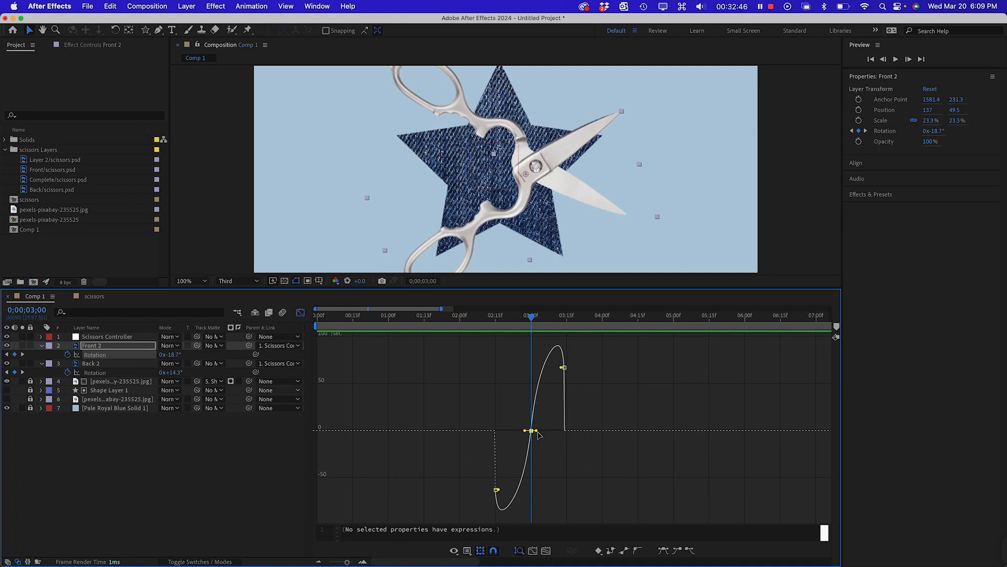
{"action": "left_click_drag", "start_coordinate": [537, 431], "coordinate": [549, 431]}
{"action": "left_click_drag", "start_coordinate": [525, 474], "coordinate": [516, 474]}
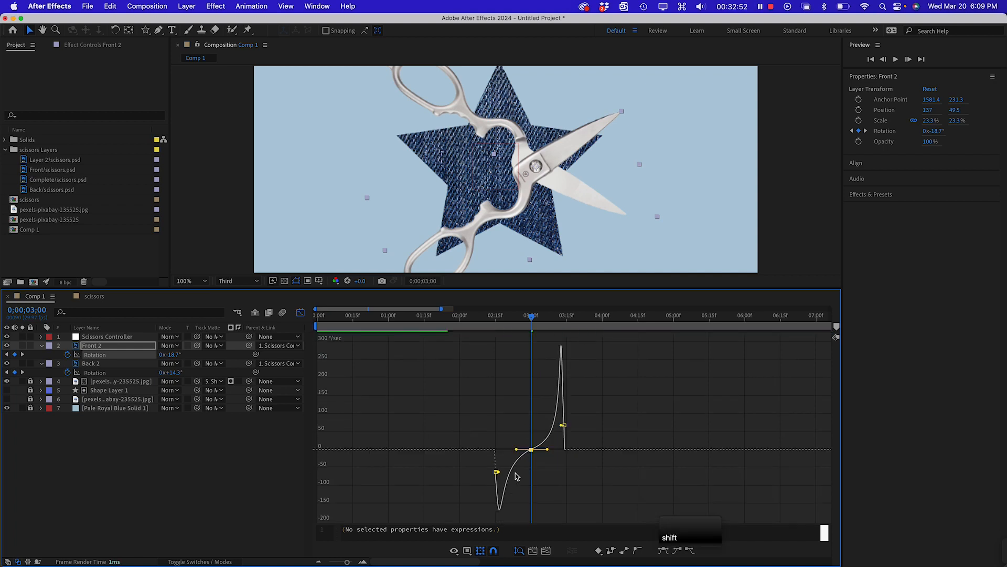
- Lengthen both influence handles of Back 2's middle rotation keyframe in the speed graph to match Front 2's easing
{"action": "left_click", "coordinate": [103, 373]}
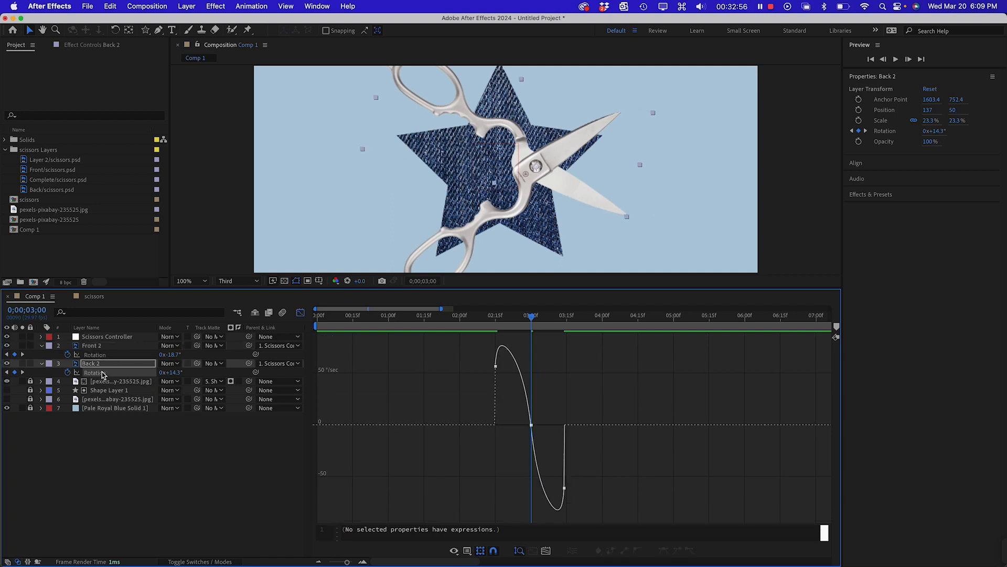
{"action": "left_click", "coordinate": [531, 424]}
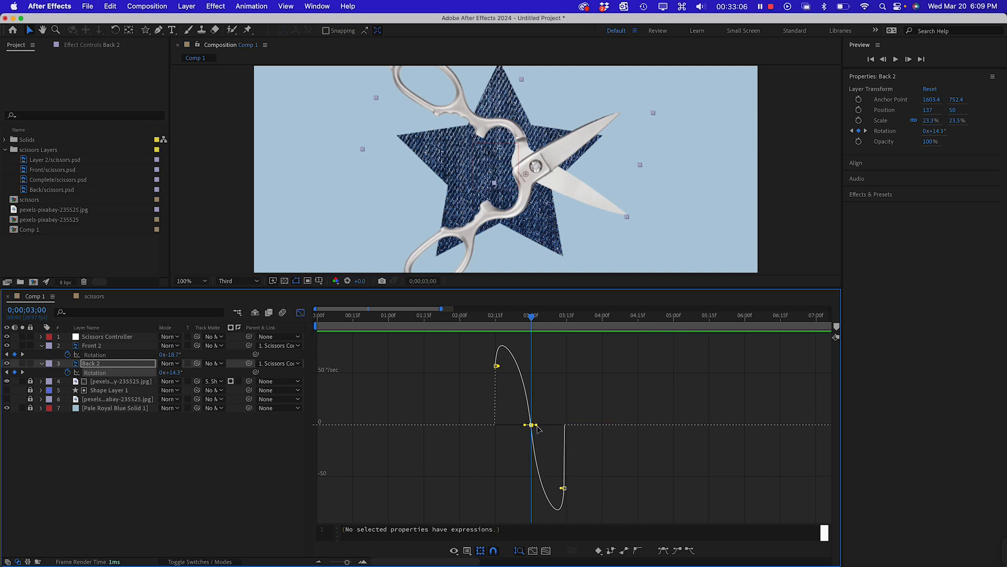
{"action": "left_click_drag", "start_coordinate": [536, 425], "coordinate": [549, 426]}
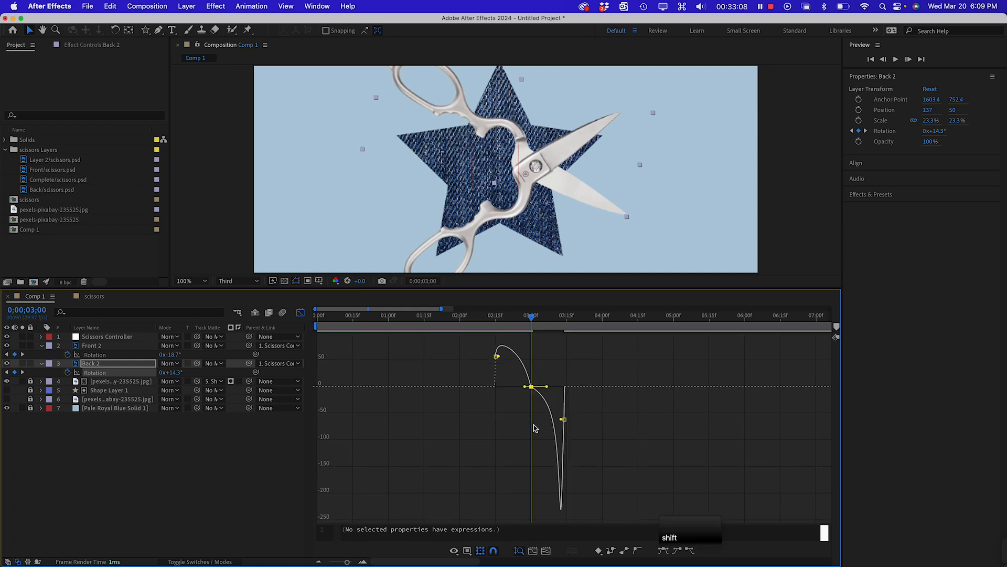
{"action": "left_click_drag", "start_coordinate": [526, 389], "coordinate": [517, 390]}
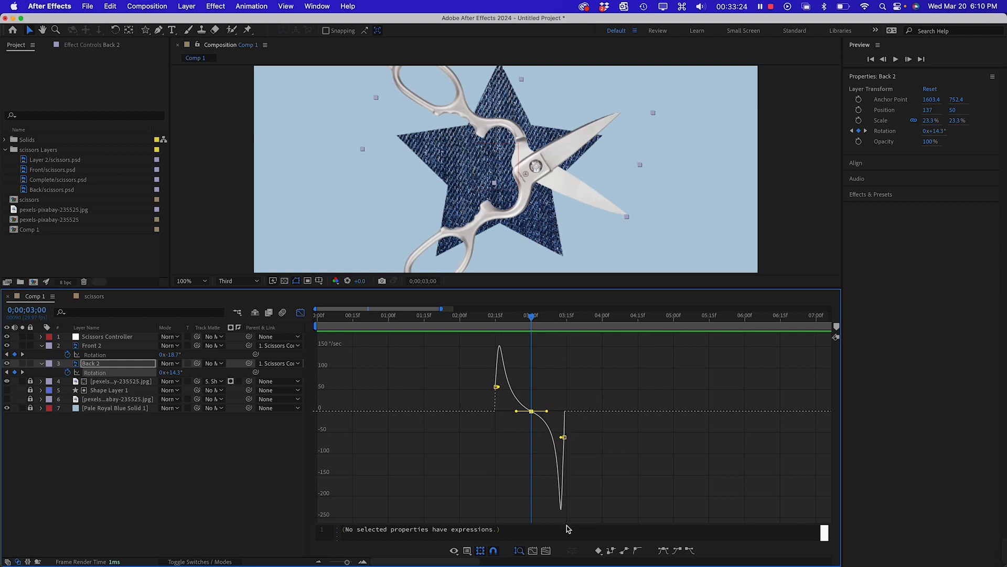
- Play back the scissors animation with the reshaped speed curves, from about 0;00;01;18 and again from about 0;00;00;22
{"action": "left_click", "coordinate": [517, 318]}
{"action": "left_click_drag", "start_coordinate": [517, 318], "coordinate": [429, 315]}
{"action": "key", "text": "space"}
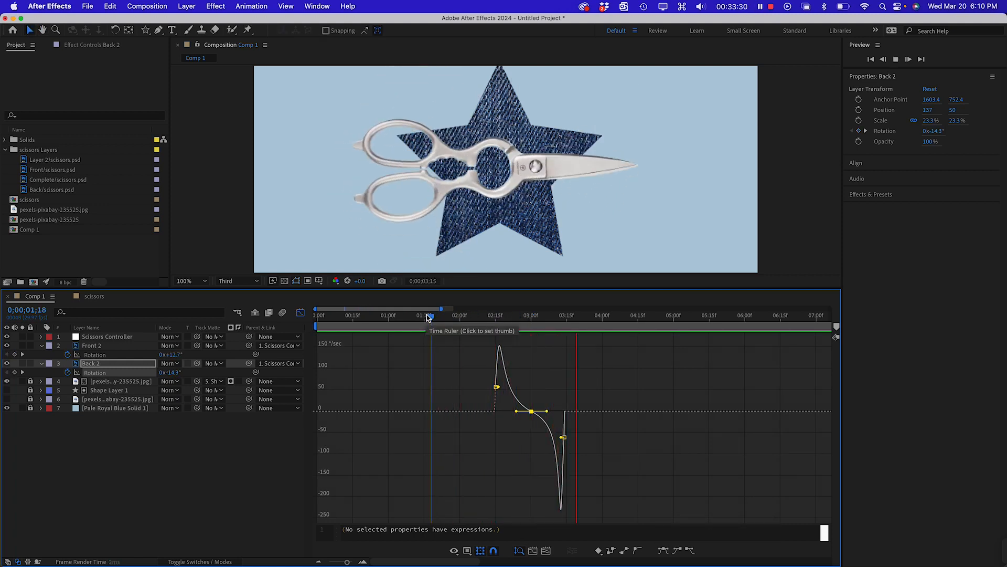
{"action": "key", "text": "space"}
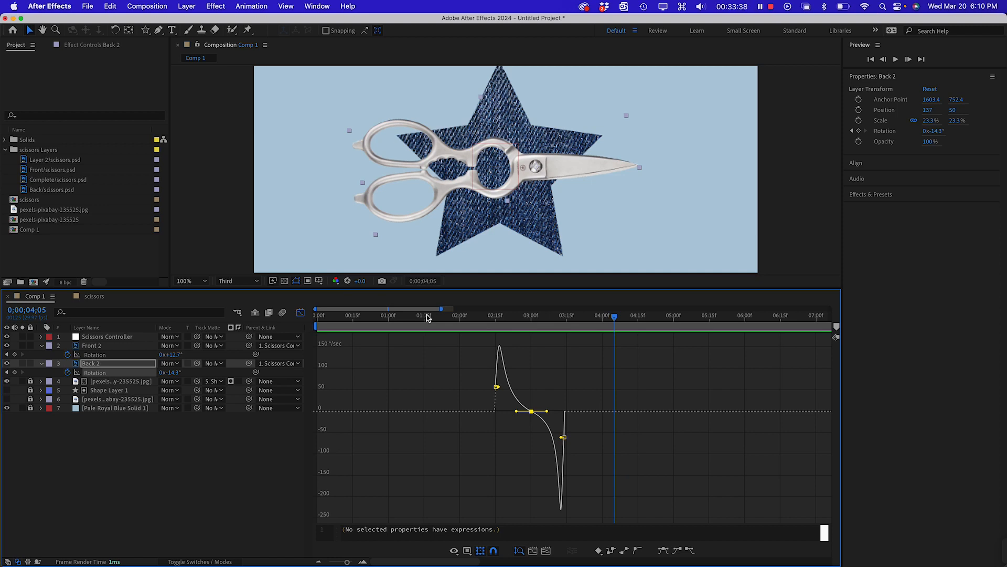
{"action": "left_click", "coordinate": [493, 317]}
{"action": "left_click_drag", "start_coordinate": [493, 317], "coordinate": [357, 324]}
{"action": "key", "text": "space"}
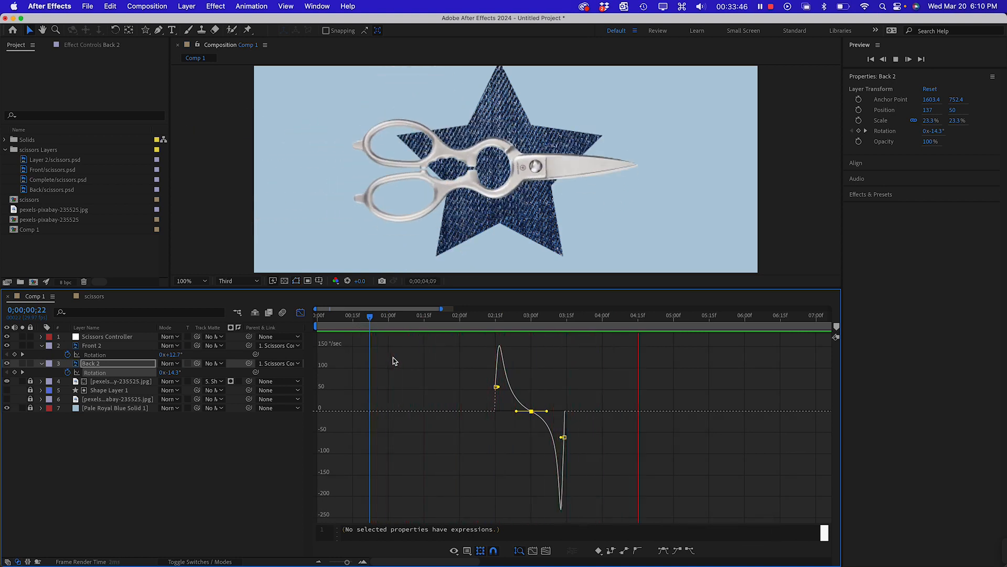
- Stop the preview, close the Graph Editor to return to the keyframe view, and play back the animation from 0;00;01;25
{"action": "key", "text": "space"}
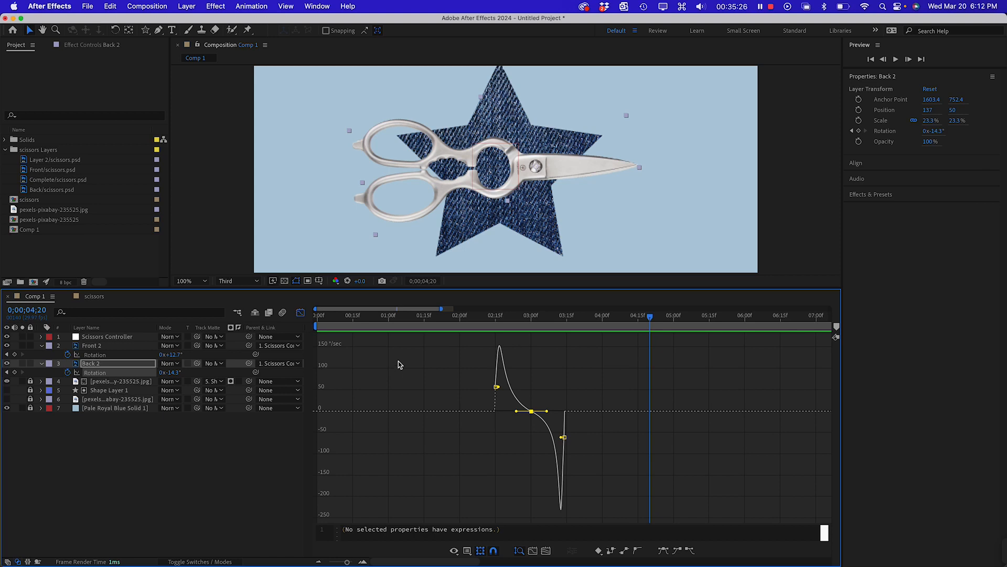
{"action": "mouse_move", "coordinate": [498, 318]}
{"action": "left_mouse_down"}
{"action": "mouse_move", "coordinate": [348, 319]}
{"action": "mouse_move", "coordinate": [673, 319]}
{"action": "mouse_move", "coordinate": [514, 321]}
{"action": "left_mouse_up"}
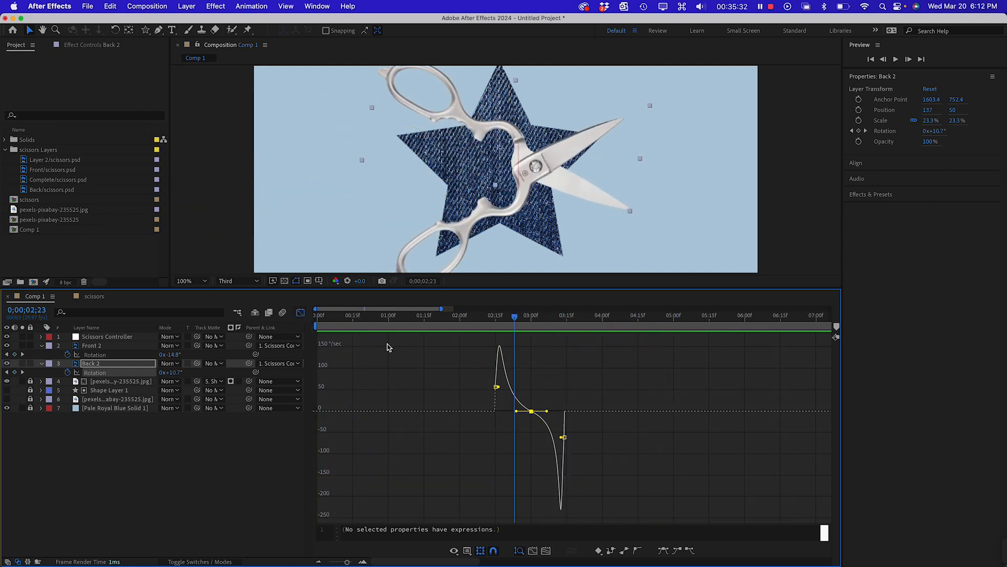
{"action": "left_click_drag", "start_coordinate": [514, 321], "coordinate": [448, 320]}
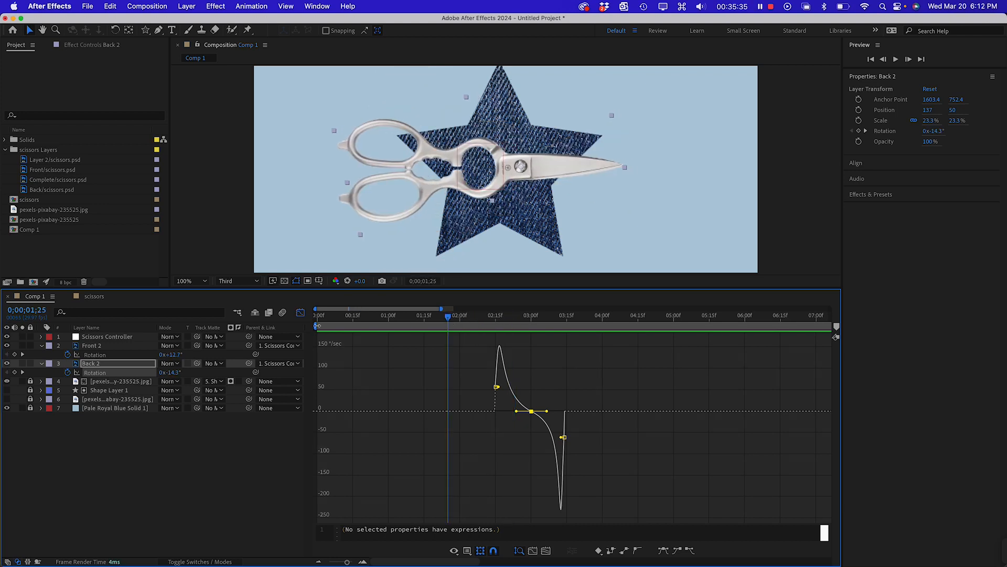
{"action": "left_click", "coordinate": [300, 312]}
{"action": "key", "text": "space"}
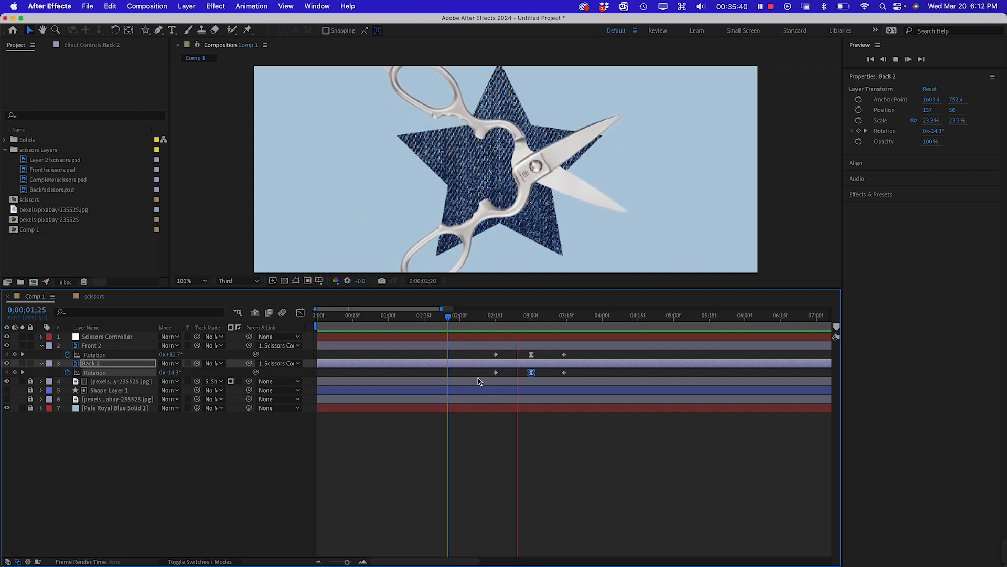
{"action": "key", "text": "space"}
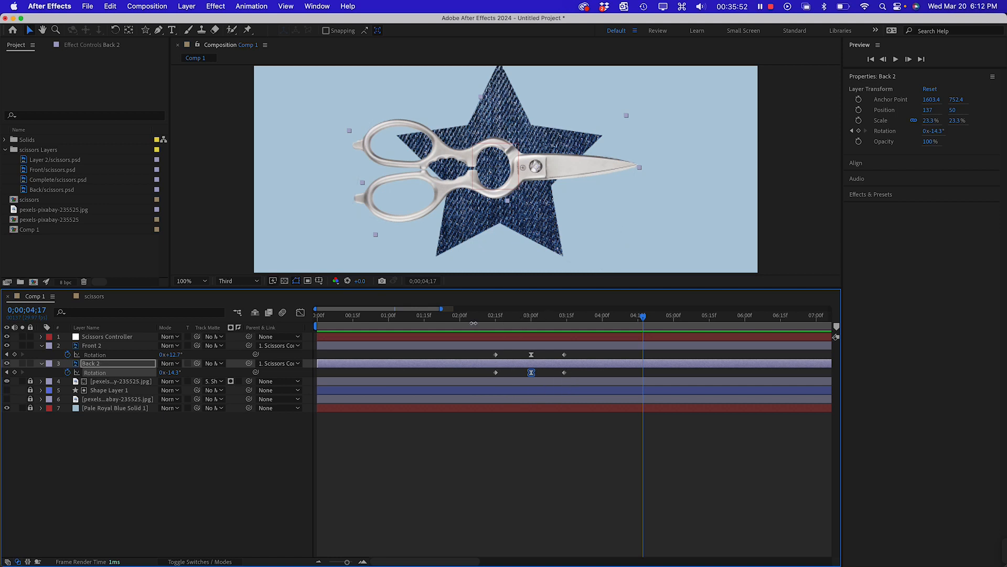
- Shift all rotation keyframes of Front 2 and Back 2 about nine frames earlier and preview the result from 0;00;00;27
{"action": "left_click_drag", "start_coordinate": [460, 321], "coordinate": [435, 323]}
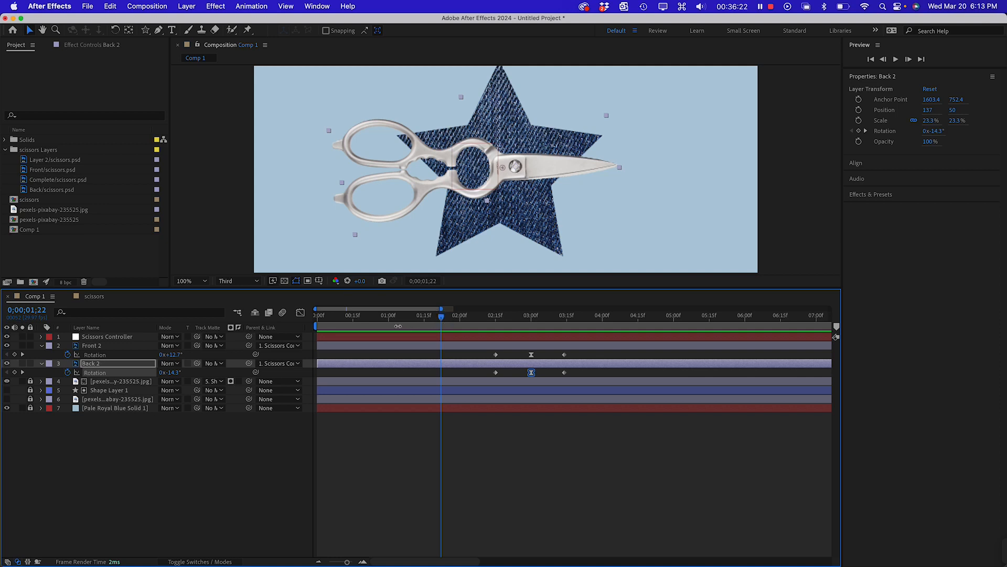
{"action": "left_click_drag", "start_coordinate": [398, 315], "coordinate": [577, 355]}
{"action": "left_click_drag", "start_coordinate": [483, 371], "coordinate": [544, 373]}
{"action": "left_click_drag", "start_coordinate": [474, 318], "coordinate": [382, 326]}
{"action": "key", "text": "space"}
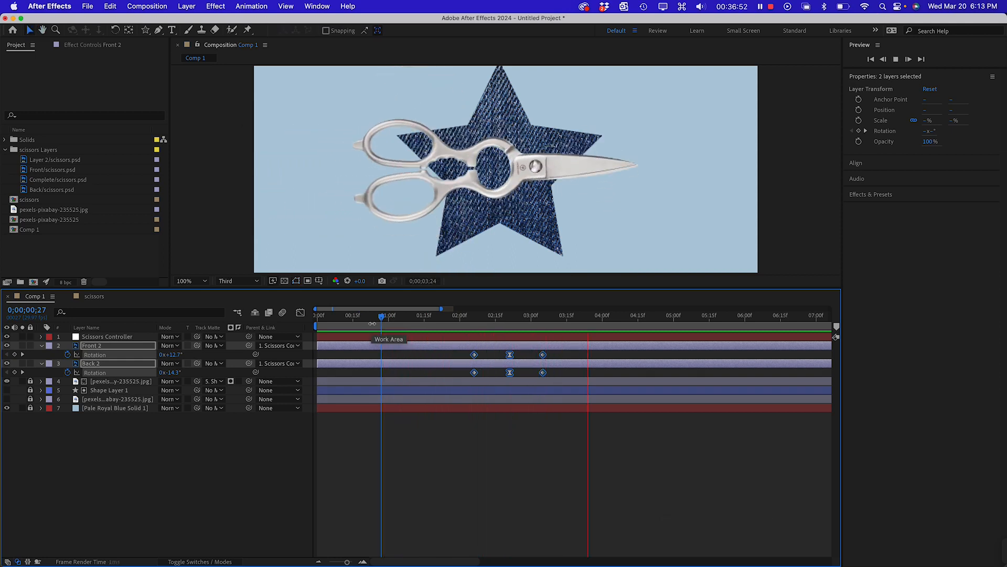
{"action": "key", "text": "space"}
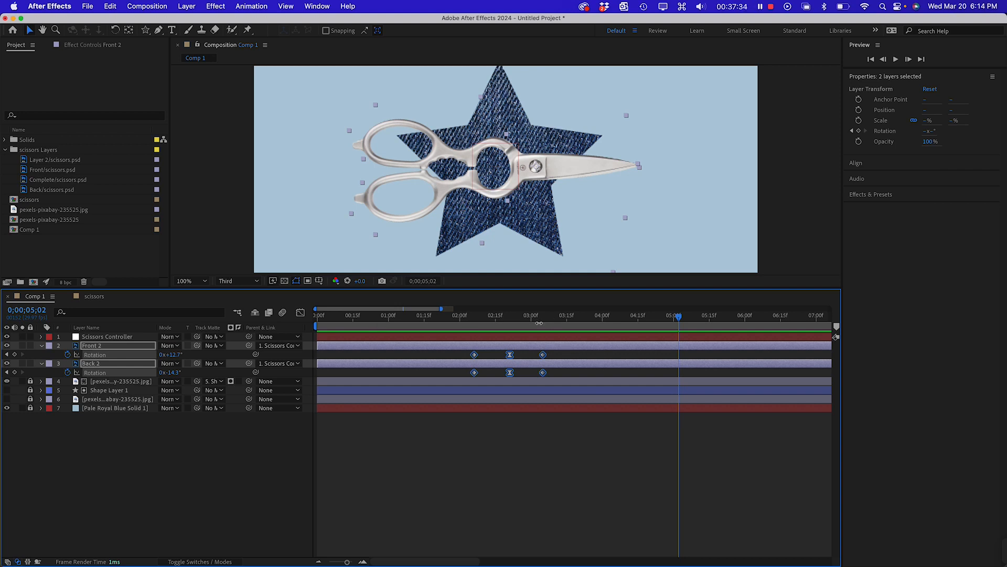
- Move only the last rotation keyframes of Front 2 and Back 2 earlier, to about 0;00;02;28
{"action": "left_click_drag", "start_coordinate": [462, 317], "coordinate": [546, 318]}
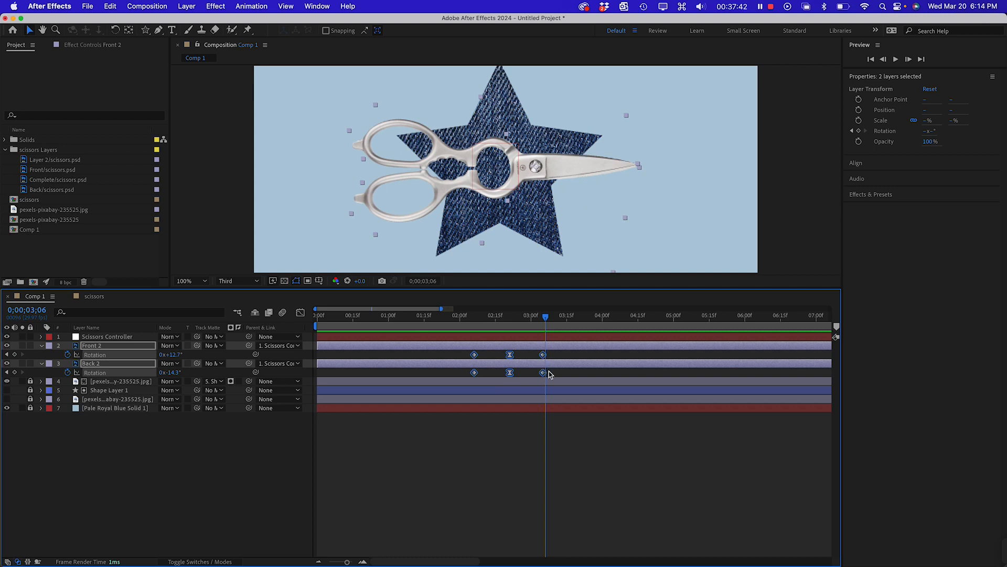
{"action": "left_click", "coordinate": [559, 414]}
{"action": "left_click", "coordinate": [543, 354]}
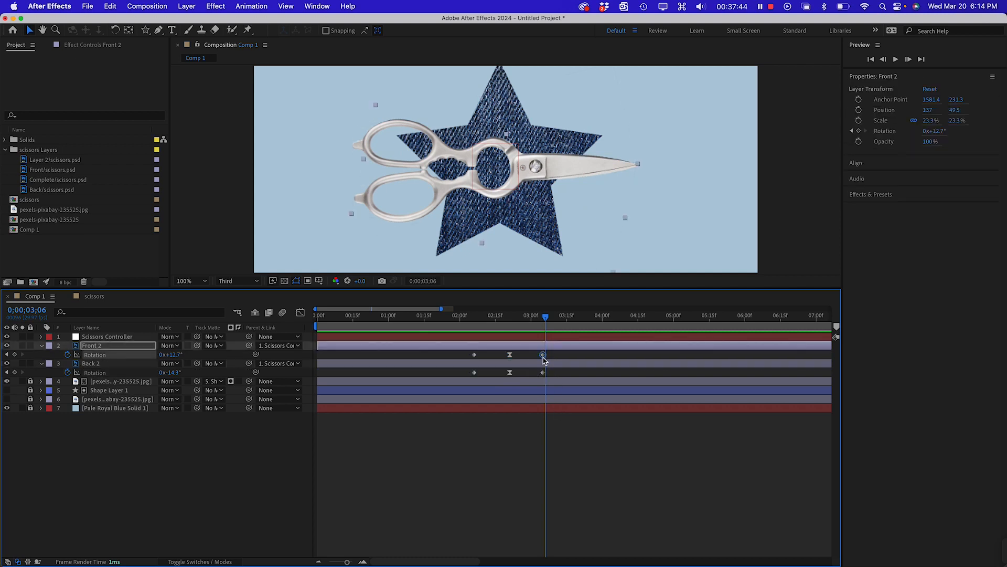
{"action": "left_click", "coordinate": [544, 374], "text": "shift"}
{"action": "left_click_drag", "start_coordinate": [544, 373], "coordinate": [528, 374]}
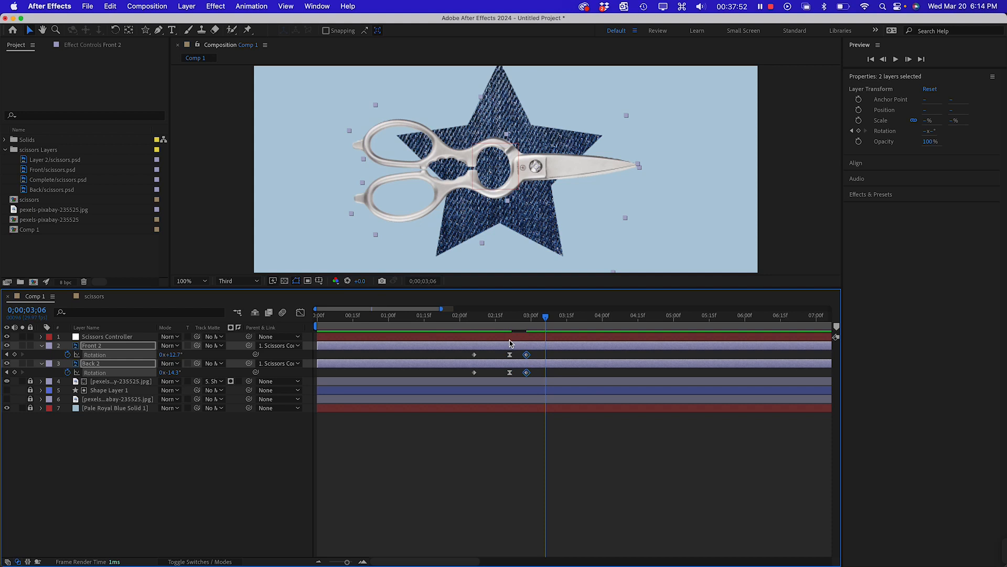
- Play back the faster scissors closing from 0;00;01;15 and again from 0;00;00;23
{"action": "left_click_drag", "start_coordinate": [507, 319], "coordinate": [425, 317]}
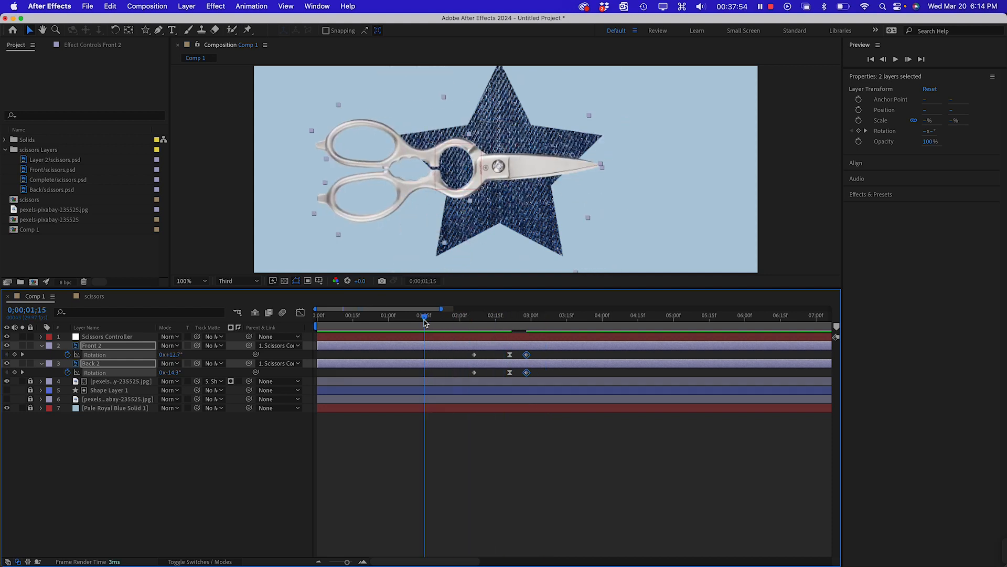
{"action": "key", "text": "space"}
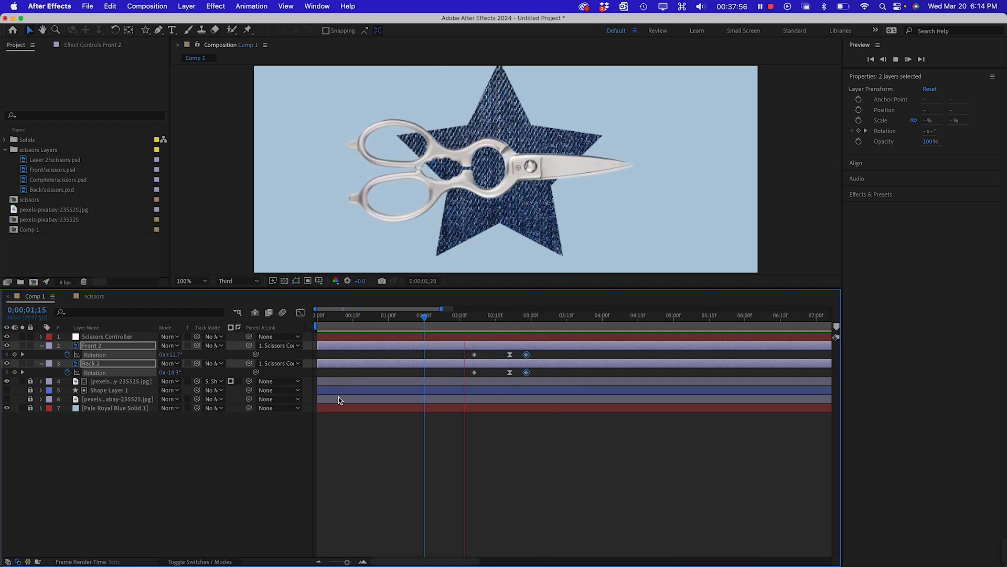
{"action": "key", "text": "space"}
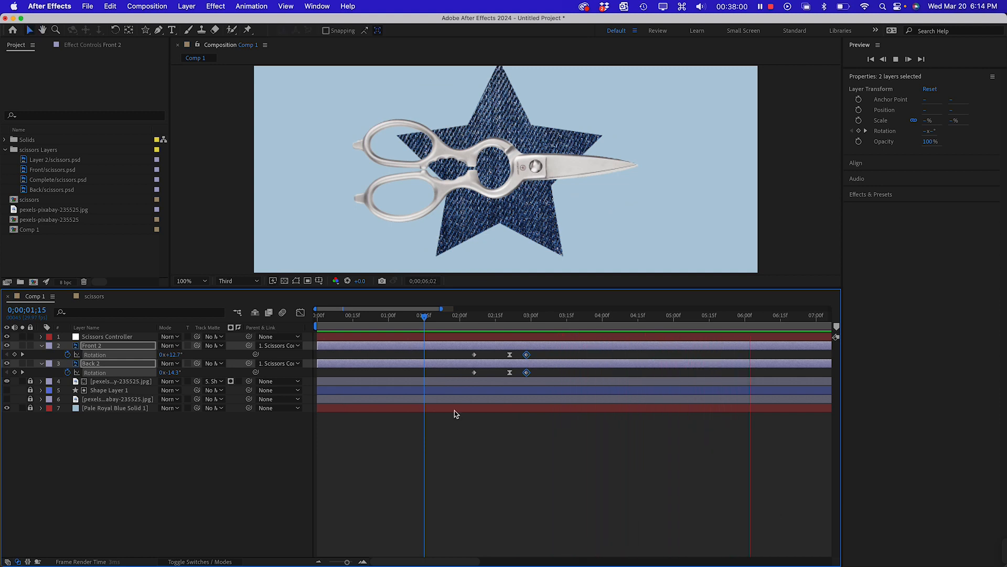
{"action": "left_click_drag", "start_coordinate": [459, 317], "coordinate": [372, 330]}
{"action": "key", "text": "space"}
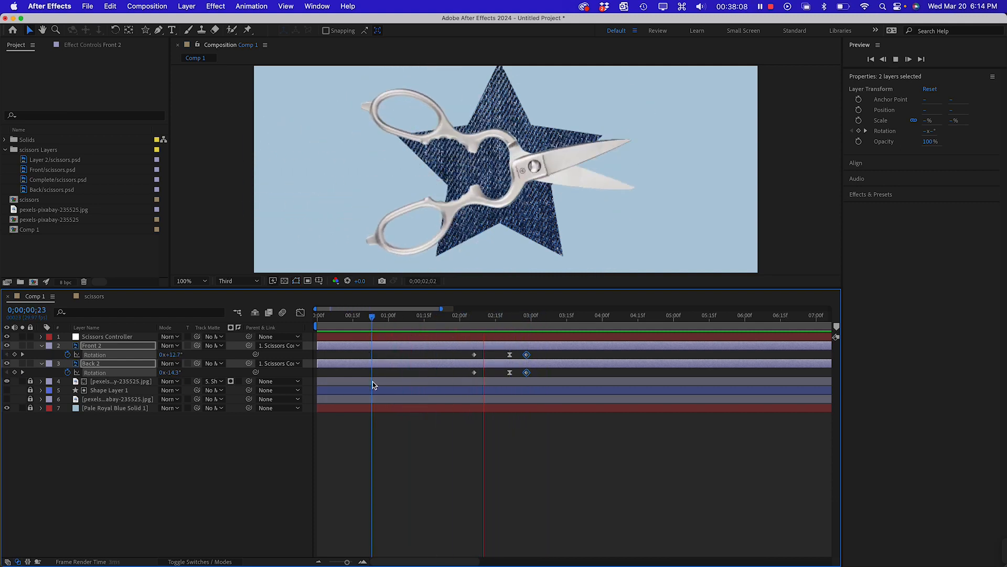
{"action": "key", "text": "space"}
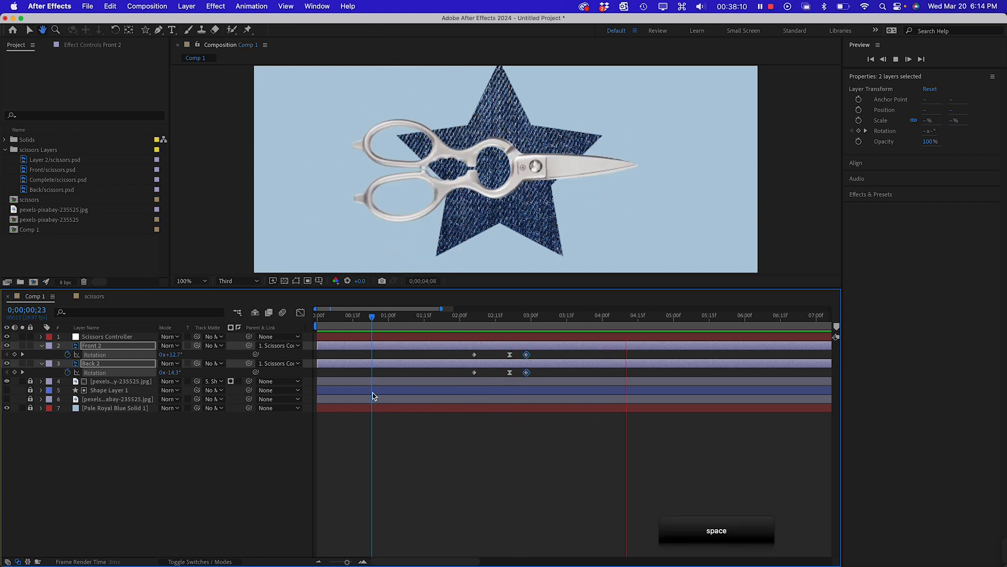
- Reduce the composition view to 50% and play the animation from the beginning
{"action": "key", "text": "super+minus"}
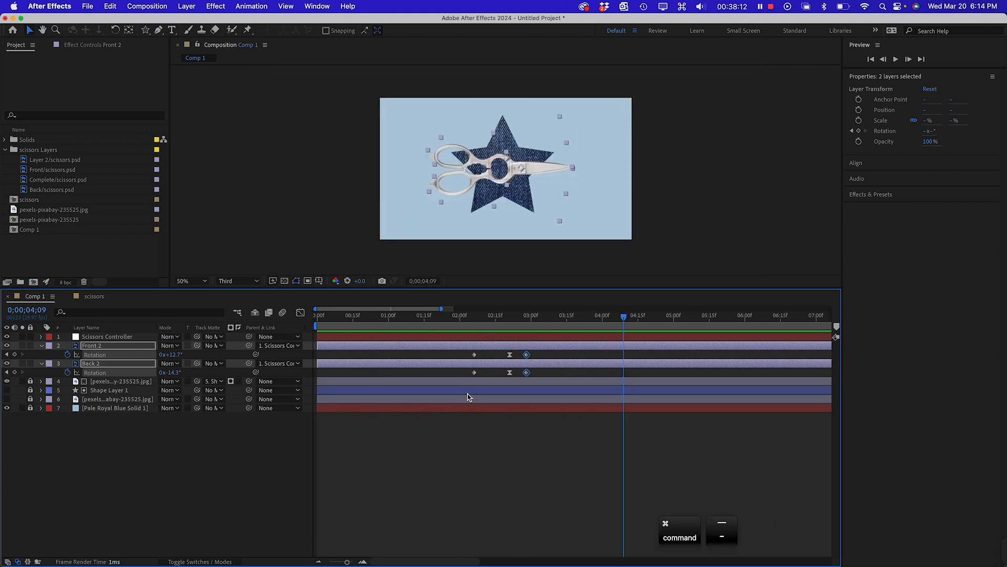
{"action": "left_click_drag", "start_coordinate": [457, 317], "coordinate": [307, 333]}
{"action": "key", "text": "space"}
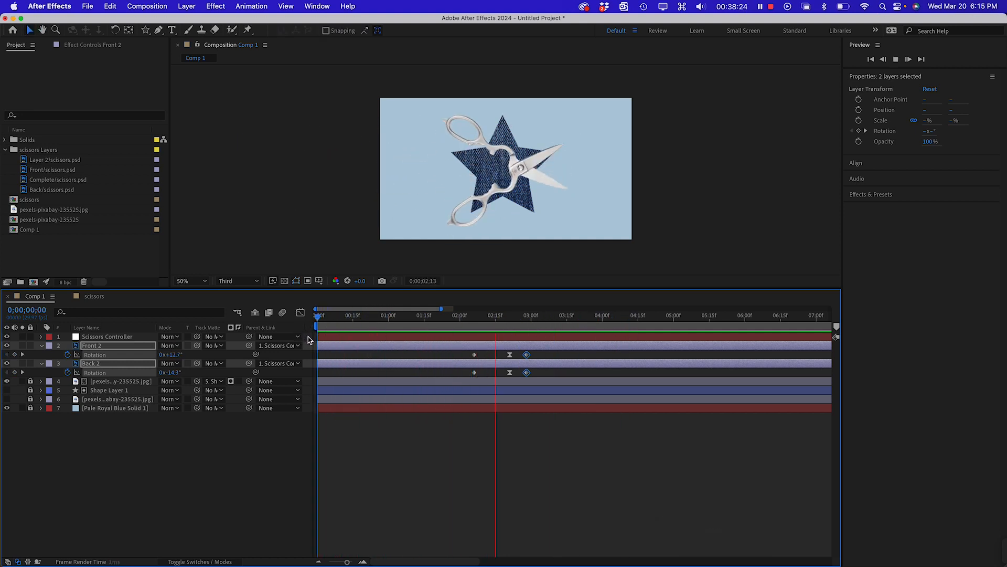
{"action": "key", "text": "space"}
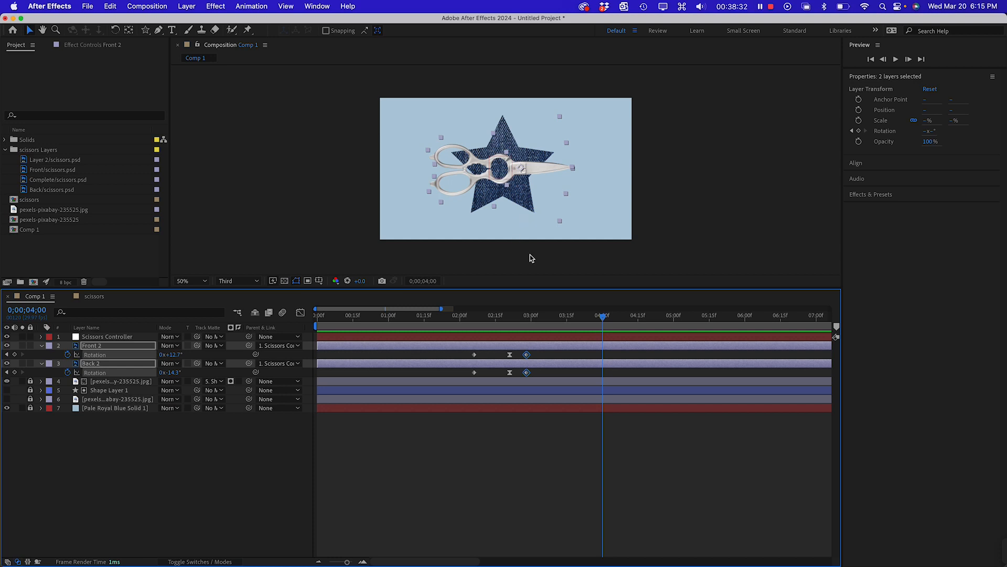
- Collapse the Front 2 and Back 2 properties and add a rotation keyframe to Scissors Controller at 0;00;03;03
{"action": "mouse_move", "coordinate": [528, 317]}
{"action": "left_mouse_down"}
{"action": "mouse_move", "coordinate": [456, 316]}
{"action": "mouse_move", "coordinate": [541, 319]}
{"action": "left_mouse_up"}
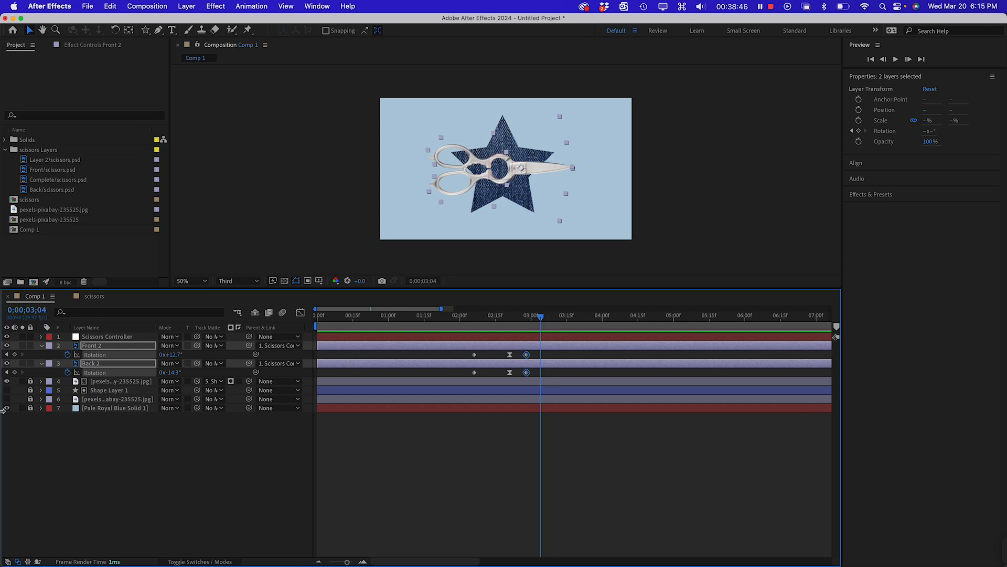
{"action": "left_click", "coordinate": [105, 335]}
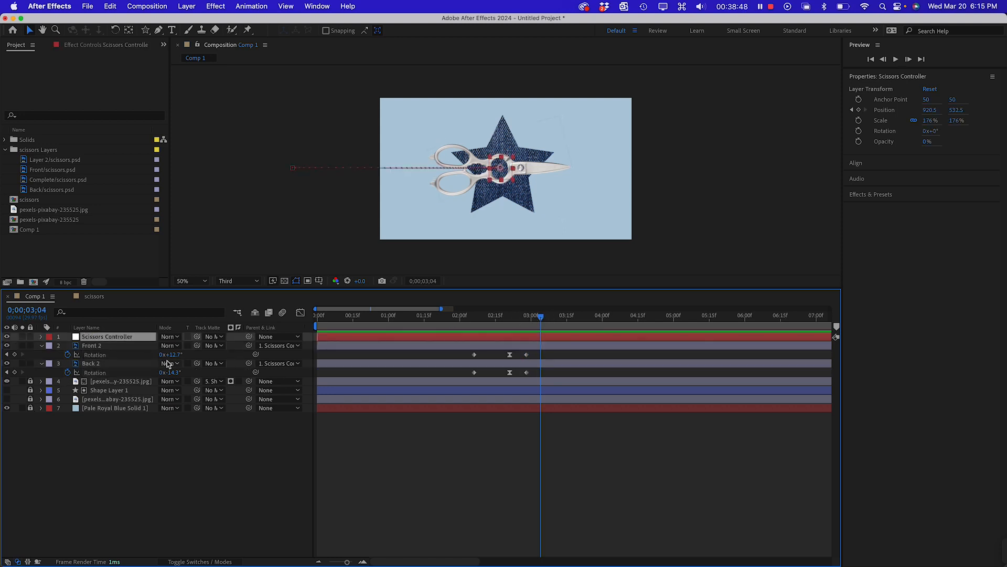
{"action": "left_click", "coordinate": [41, 346]}
{"action": "left_click", "coordinate": [41, 355]}
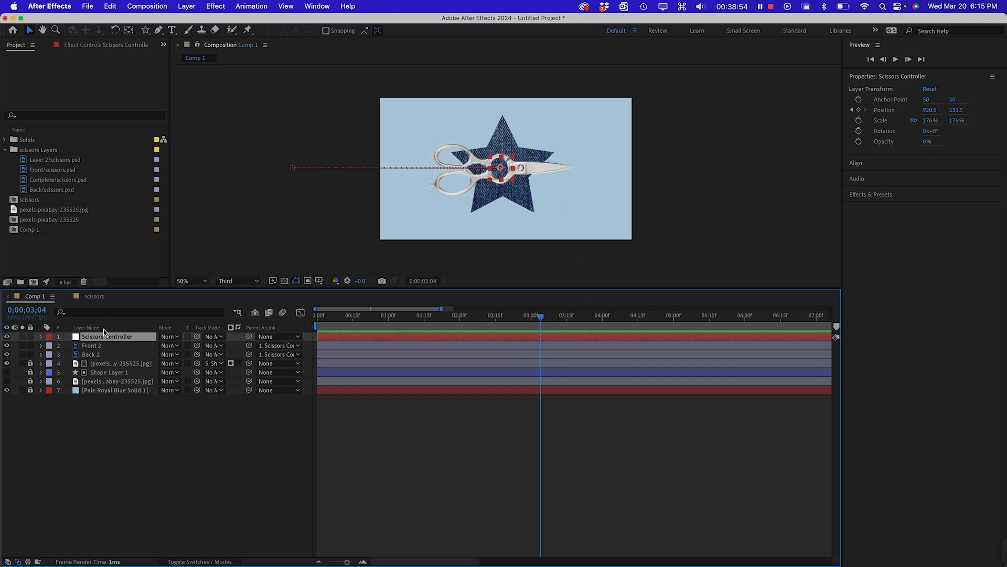
{"action": "key", "text": "r"}
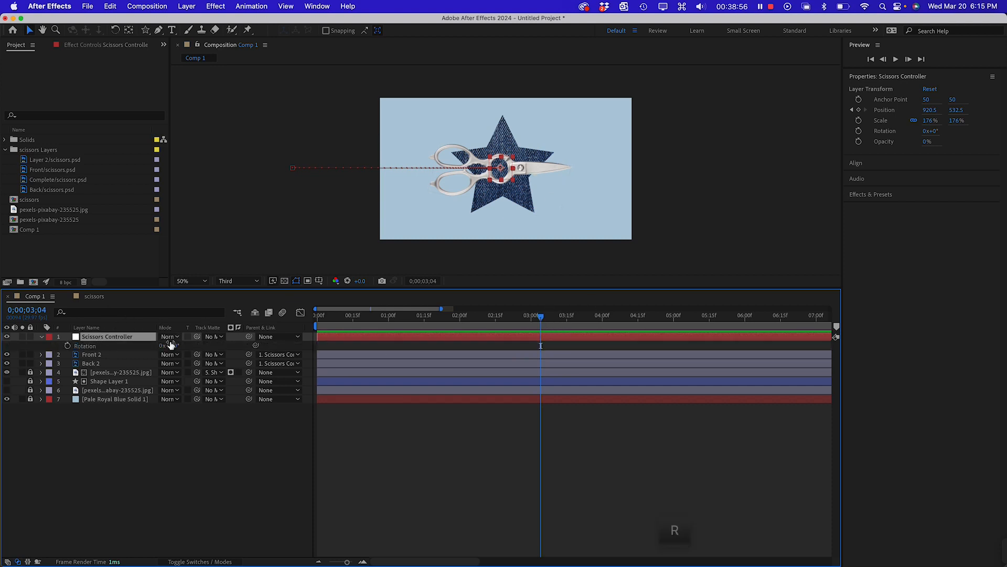
{"action": "mouse_move", "coordinate": [541, 319]}
{"action": "left_mouse_down"}
{"action": "mouse_move", "coordinate": [484, 317]}
{"action": "mouse_move", "coordinate": [539, 323]}
{"action": "left_mouse_up"}
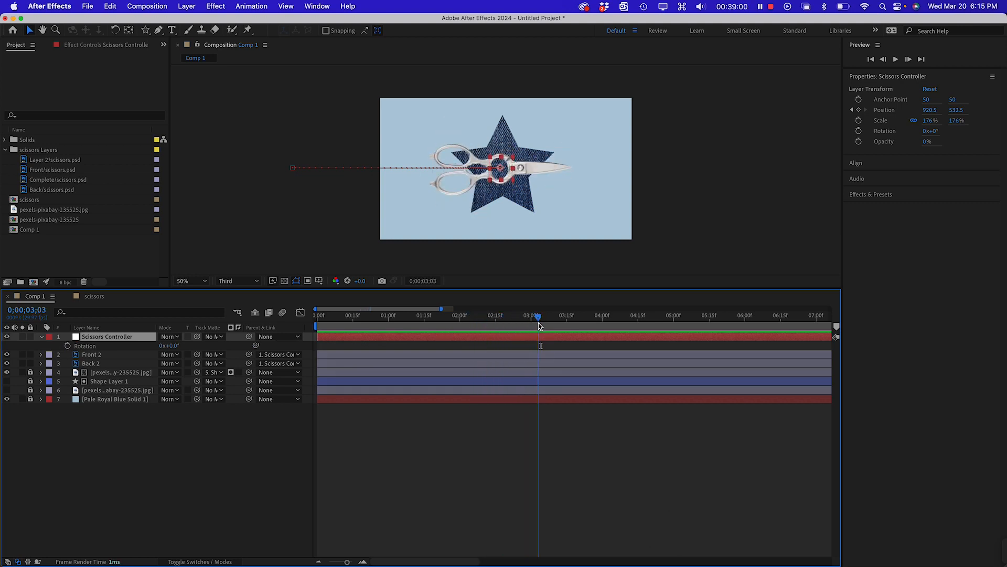
{"action": "left_click", "coordinate": [68, 346]}
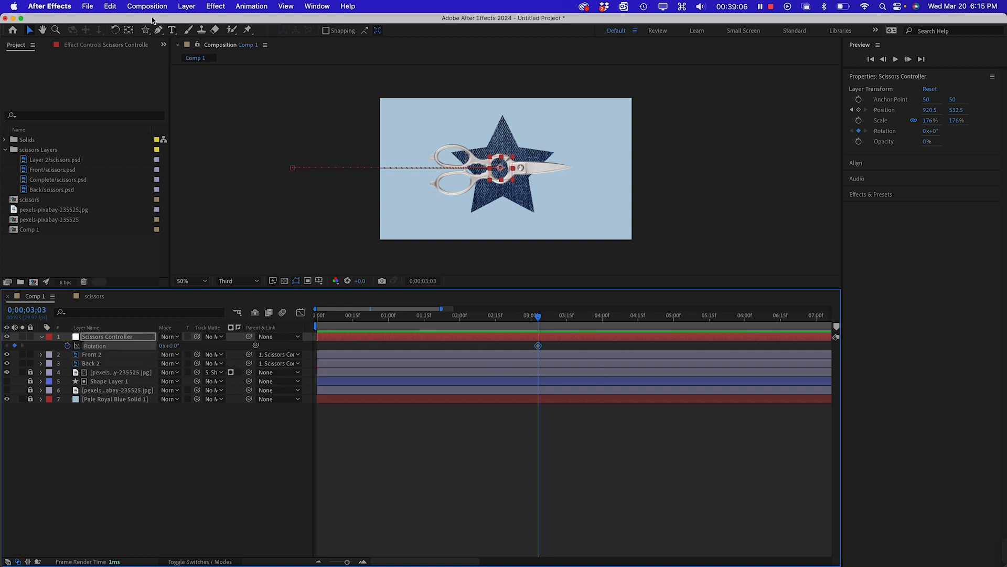
{"action": "left_click", "coordinate": [116, 30]}
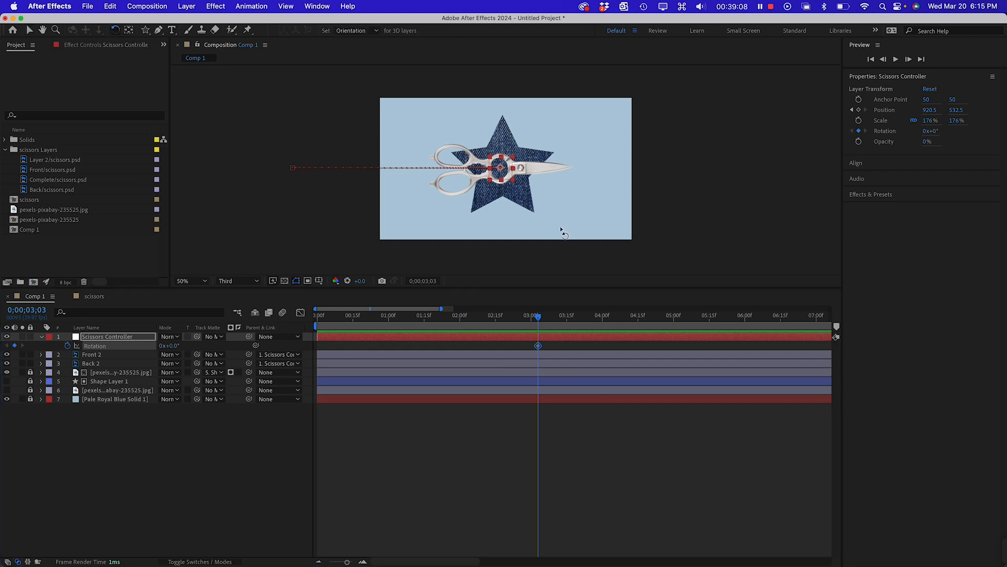
{"action": "left_click_drag", "start_coordinate": [519, 189], "coordinate": [552, 227]}
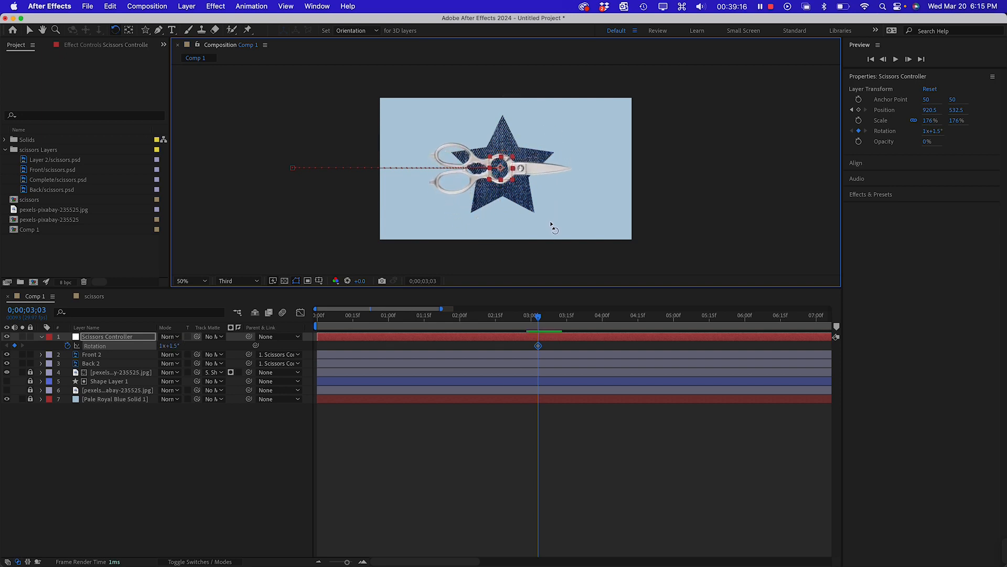
{"action": "key", "text": "super+z"}
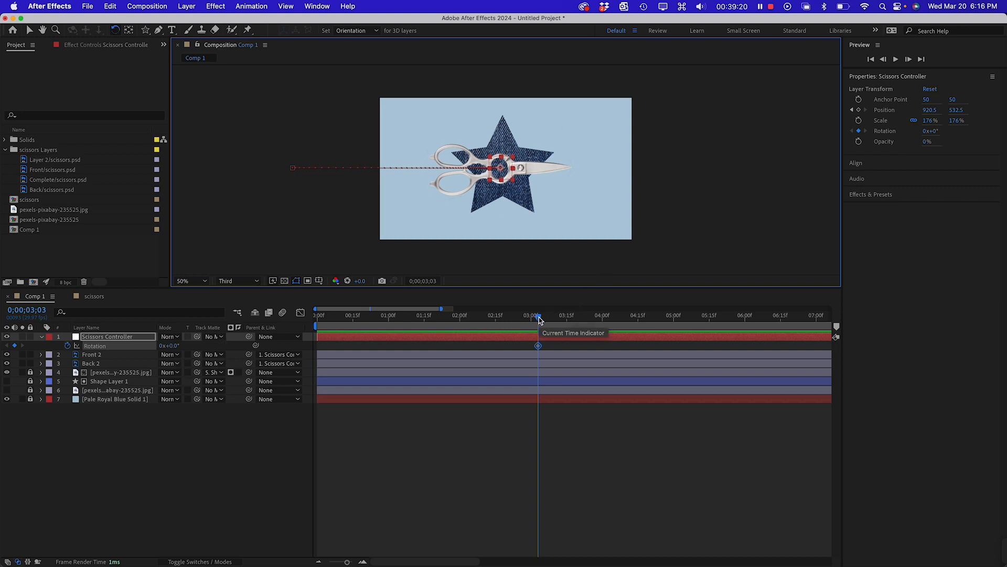
- Set Scissors Controller's rotation to one full turn (1x+0.0°) at 0;00;03;15
{"action": "left_click_drag", "start_coordinate": [538, 316], "coordinate": [567, 318]}
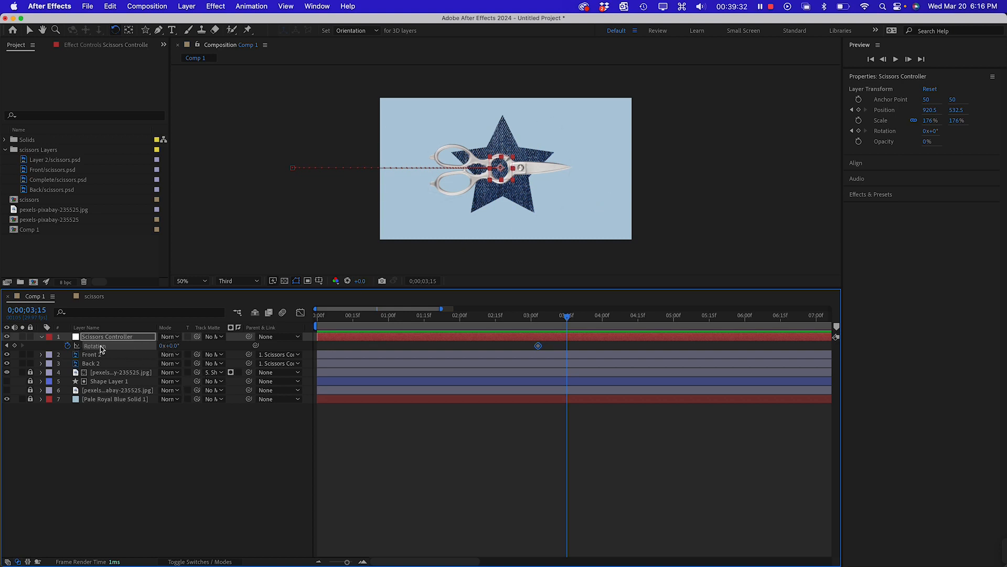
{"action": "left_click", "coordinate": [161, 348]}
{"action": "type", "text": "1"}
{"action": "key", "text": "Return"}
- Play back the scissors' full spin from 0;00;02;22 and again from 0;00;02;10
{"action": "left_click_drag", "start_coordinate": [568, 319], "coordinate": [510, 326]}
{"action": "key", "text": "space"}
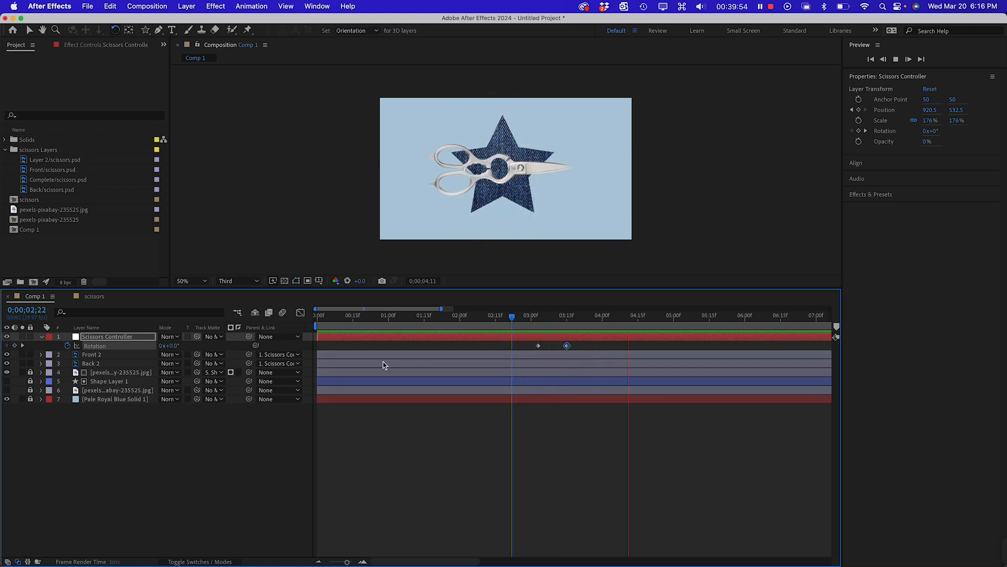
{"action": "key", "text": "space"}
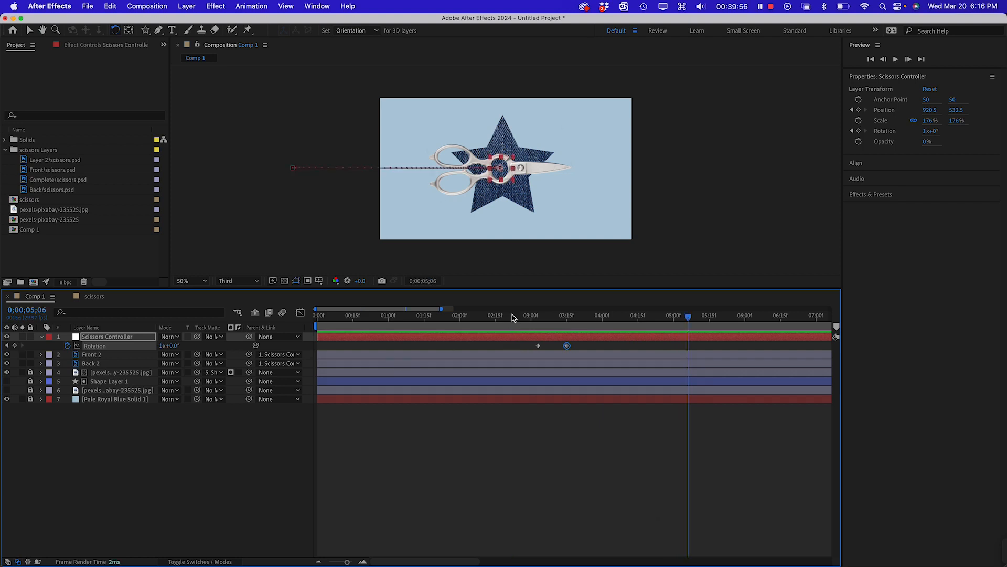
{"action": "left_click_drag", "start_coordinate": [535, 317], "coordinate": [484, 322]}
{"action": "key", "text": "space"}
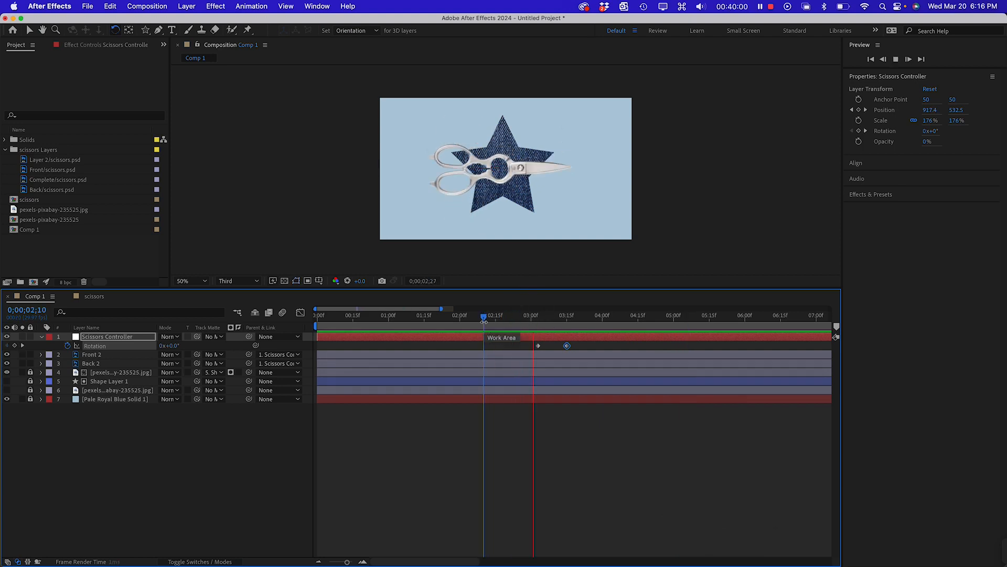
{"action": "key", "text": "space"}
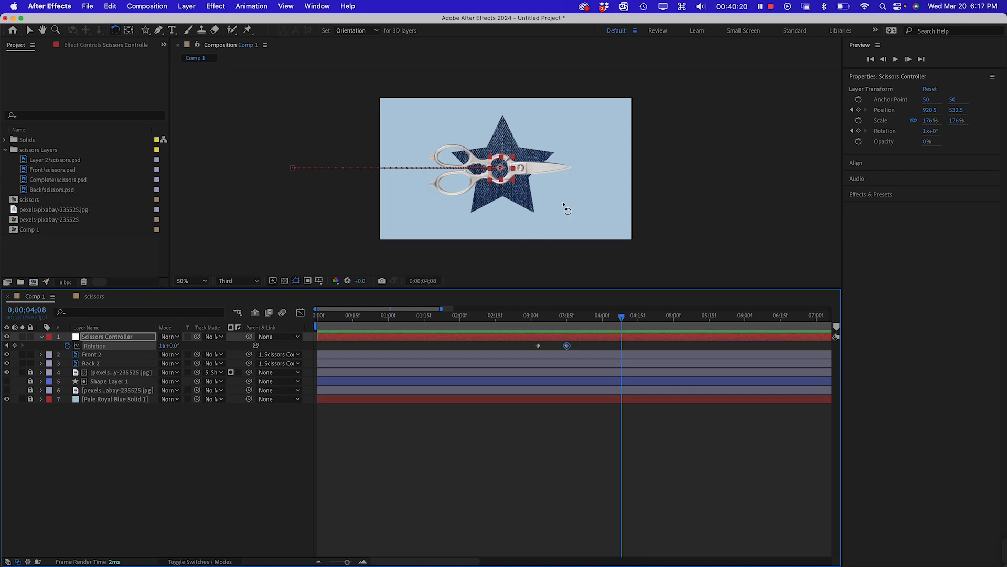
- Apply Easy Ease to the rotation keyframe at 0;00;03;15 and lengthen its incoming ease in the speed graph for a sharp early peak
{"action": "mouse_move", "coordinate": [568, 348]}
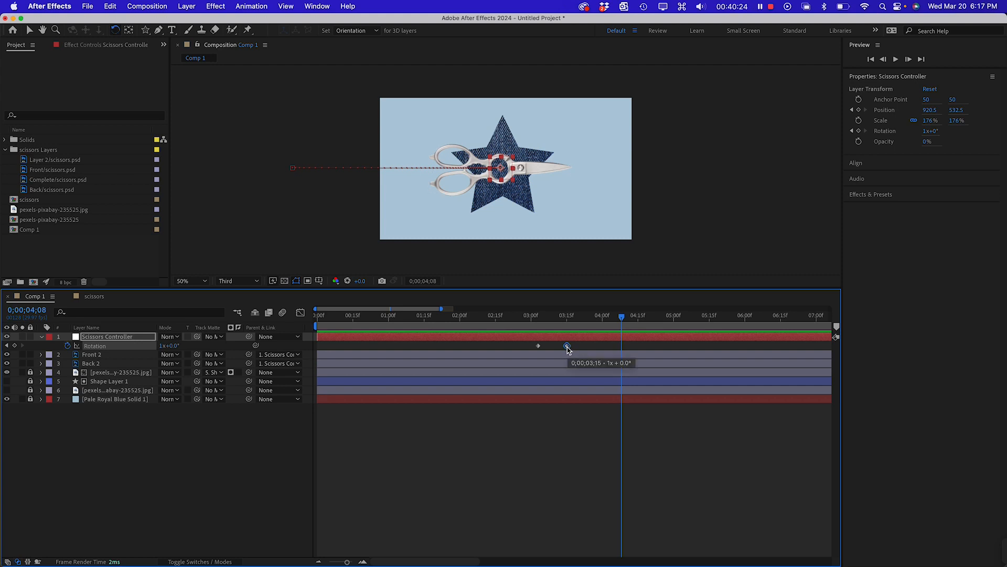
{"action": "right_click", "coordinate": [568, 347]}
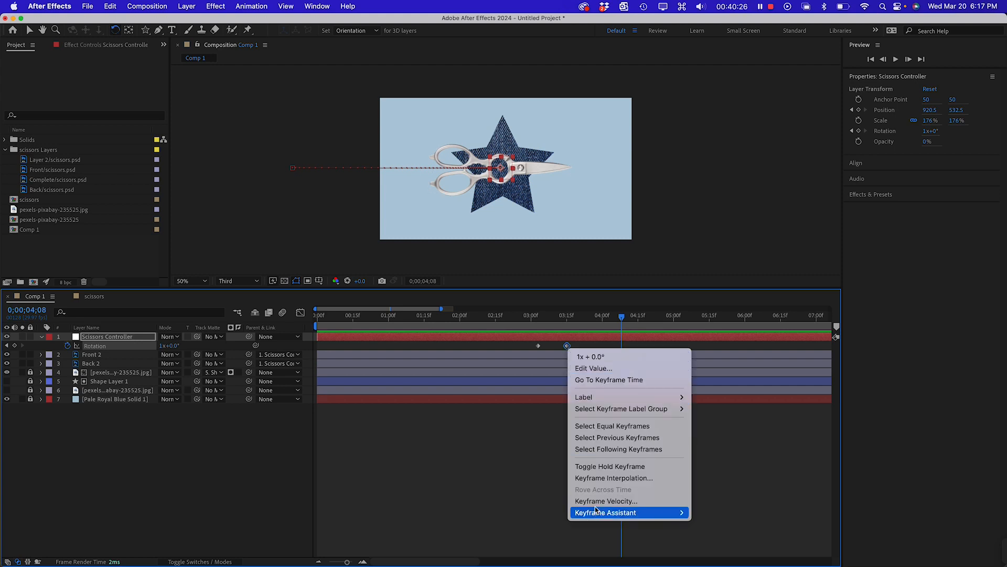
{"action": "mouse_move", "coordinate": [671, 512]}
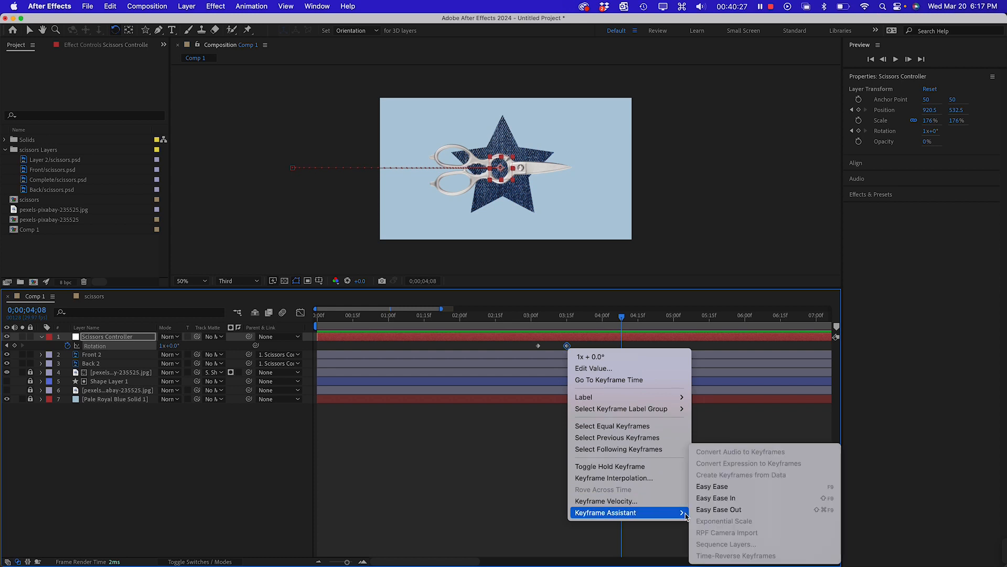
{"action": "left_click", "coordinate": [715, 487]}
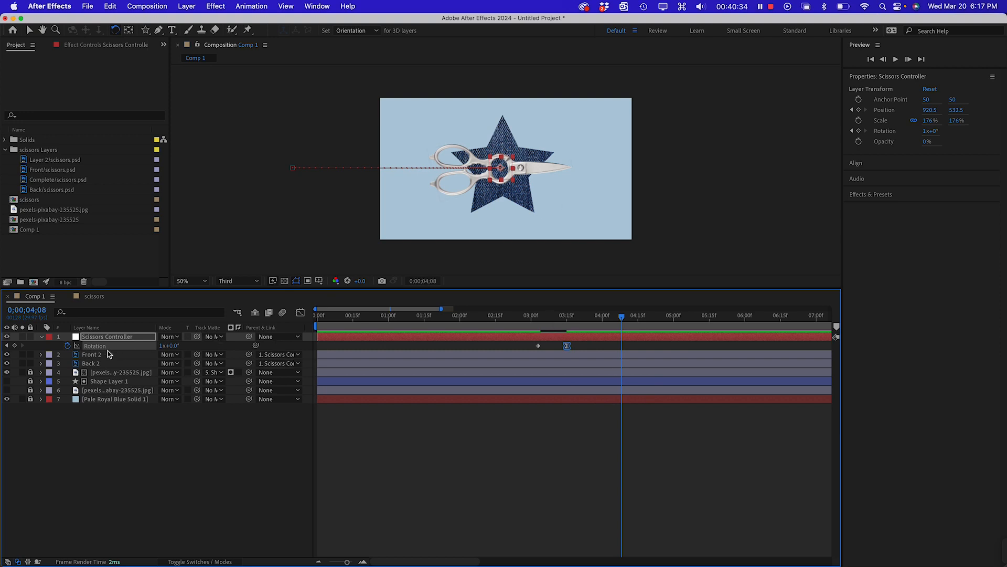
{"action": "left_click", "coordinate": [300, 312]}
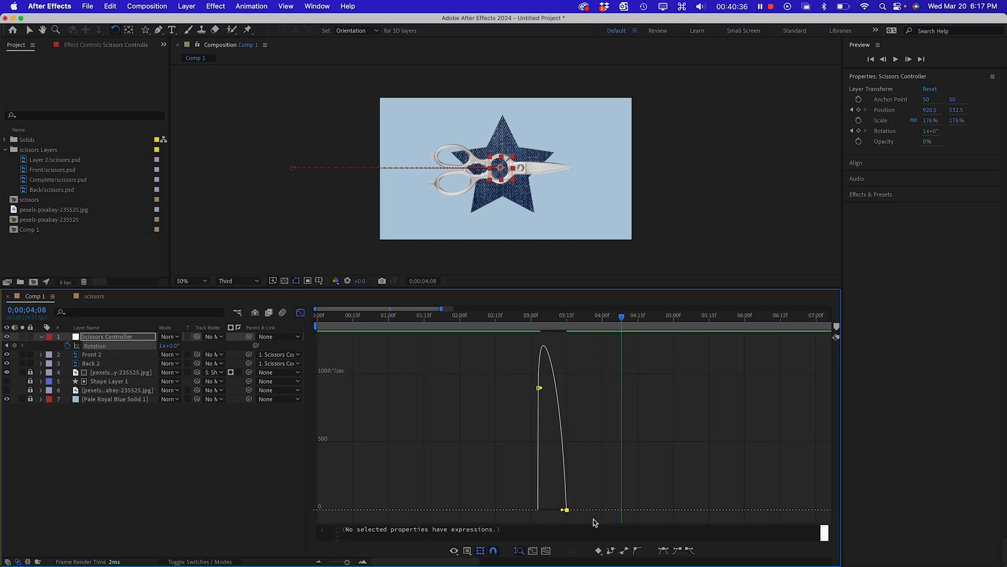
{"action": "left_click_drag", "start_coordinate": [563, 511], "coordinate": [553, 515]}
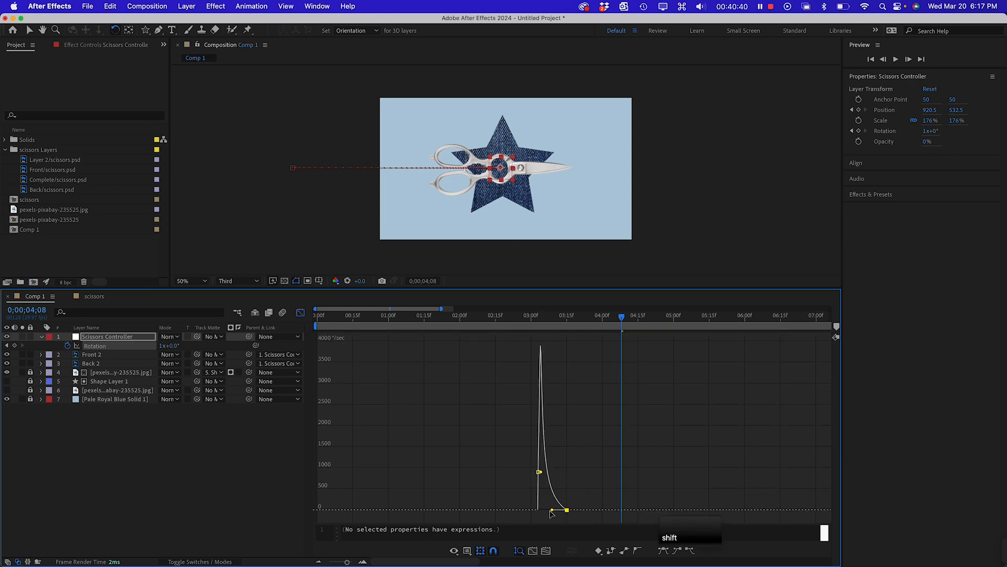
- Play back the eased spin from 0;00;02;06 and again from 0;00;01;22
{"action": "left_click_drag", "start_coordinate": [543, 315], "coordinate": [474, 317]}
{"action": "key", "text": "space"}
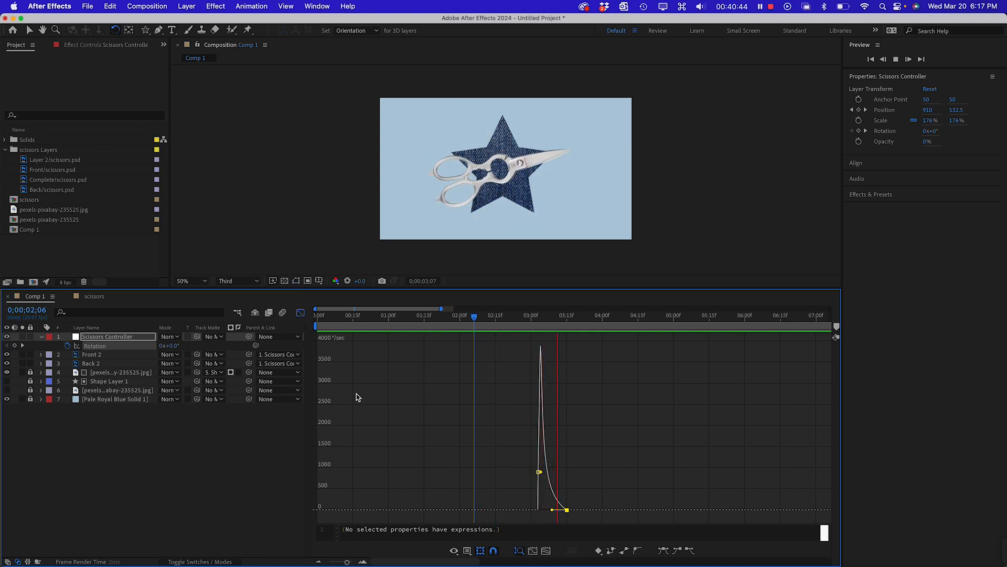
{"action": "key", "text": "space"}
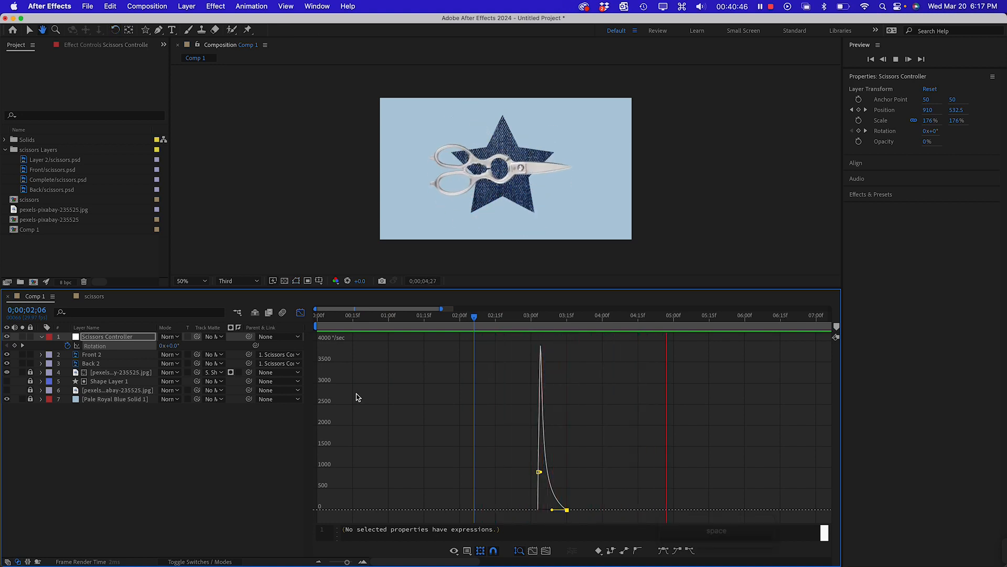
{"action": "left_click_drag", "start_coordinate": [522, 317], "coordinate": [440, 321]}
{"action": "key", "text": "space"}
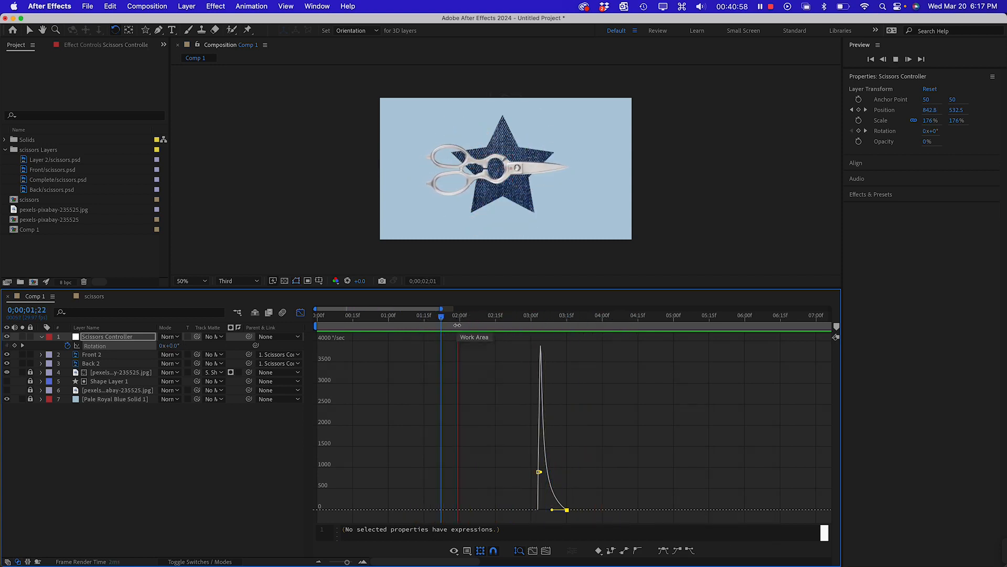
{"action": "key", "text": "space"}
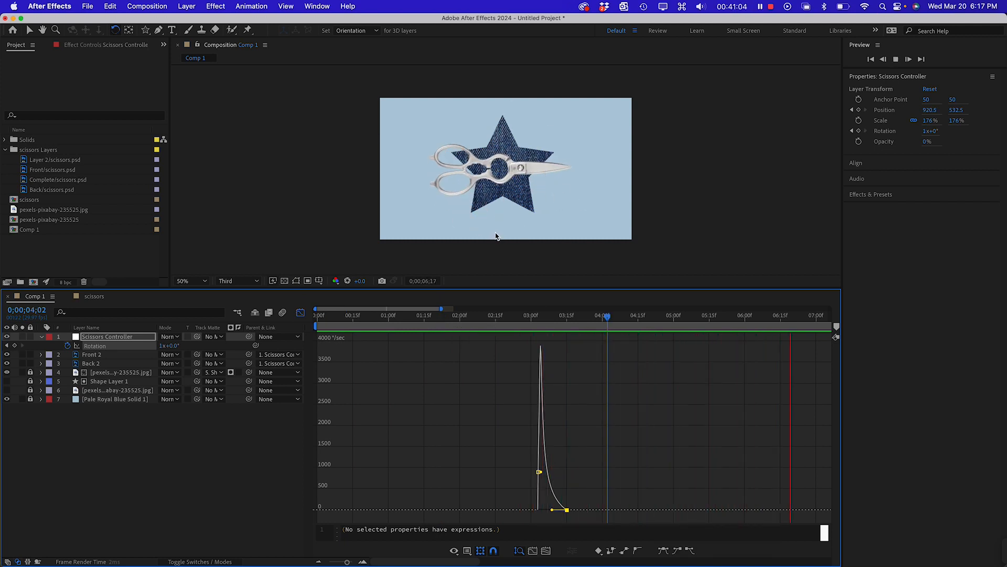
{"action": "key", "text": "space"}
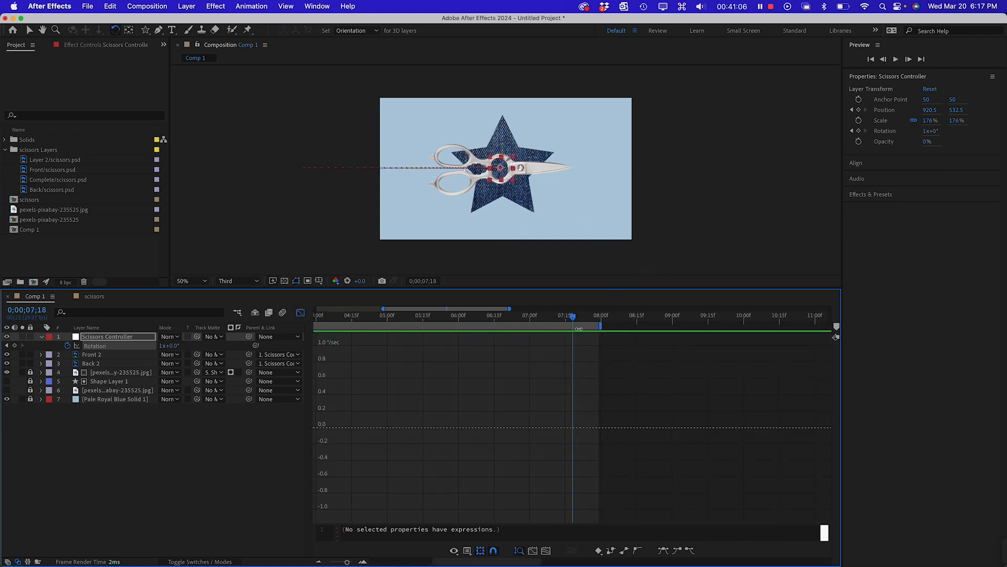
- Return to the layer bar view and rotate Scissors Controller past the full turn to 1x+23.6° at 0;00;03;11 as an overshoot keyframe
{"action": "left_click", "coordinate": [300, 312]}
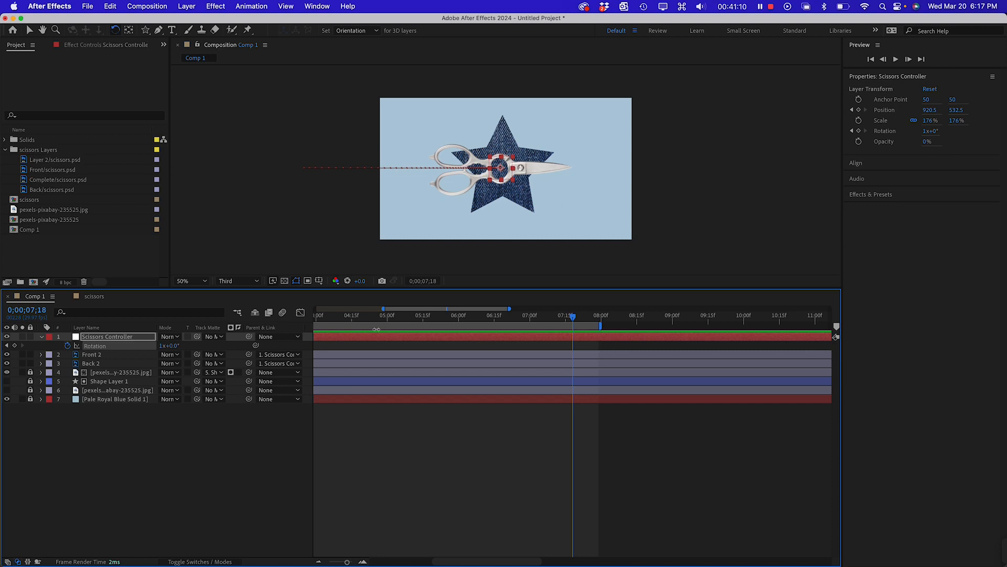
{"action": "key", "text": "Home"}
{"action": "left_click", "coordinate": [555, 317]}
{"action": "left_click_drag", "start_coordinate": [442, 309], "coordinate": [408, 309]}
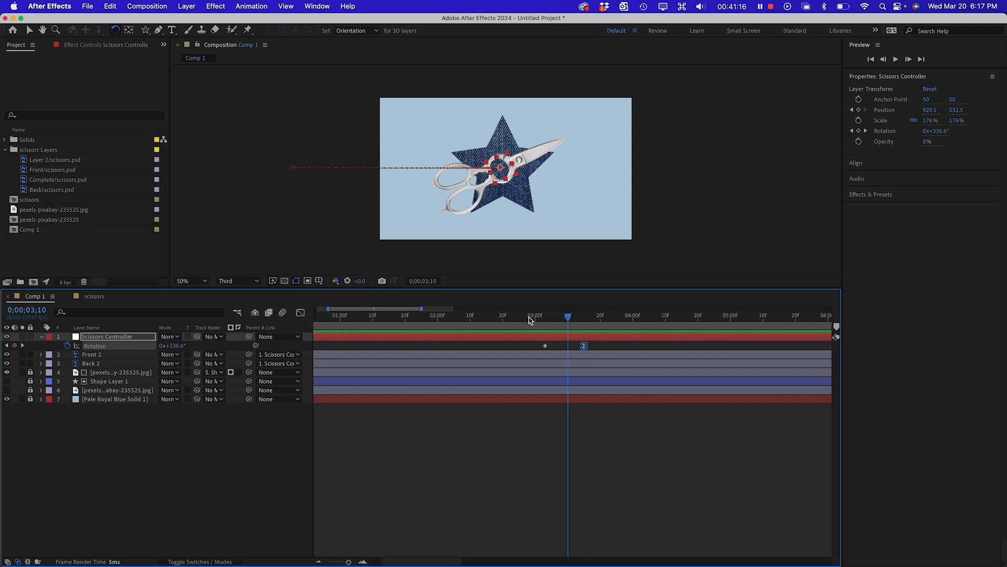
{"action": "left_click", "coordinate": [570, 316]}
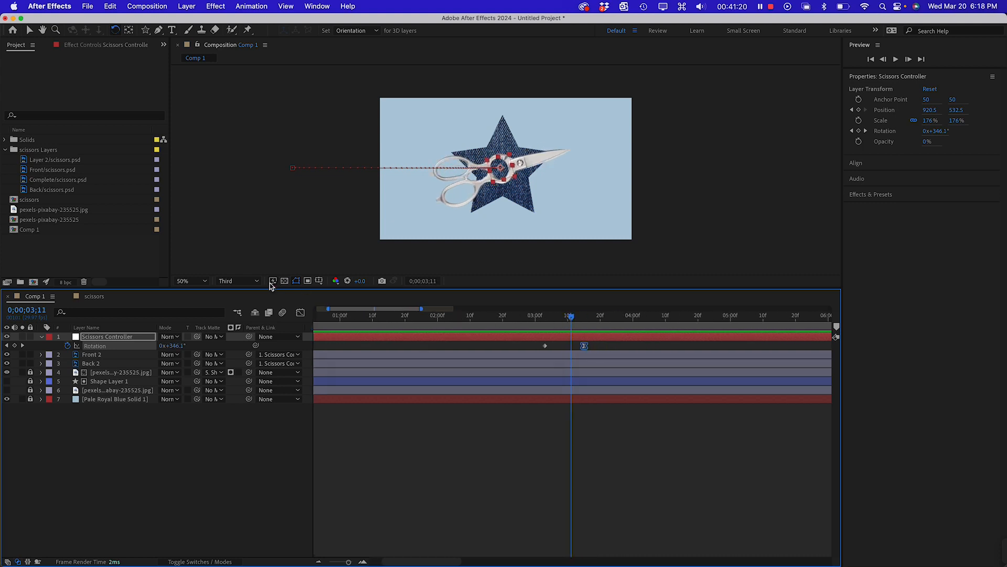
{"action": "left_click", "coordinate": [116, 31]}
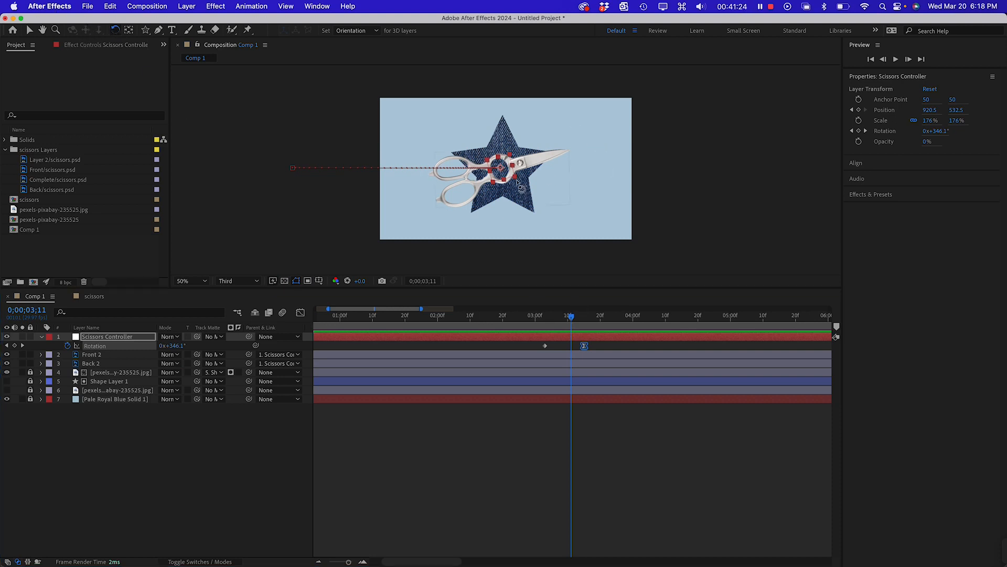
{"action": "left_click_drag", "start_coordinate": [516, 179], "coordinate": [526, 318]}
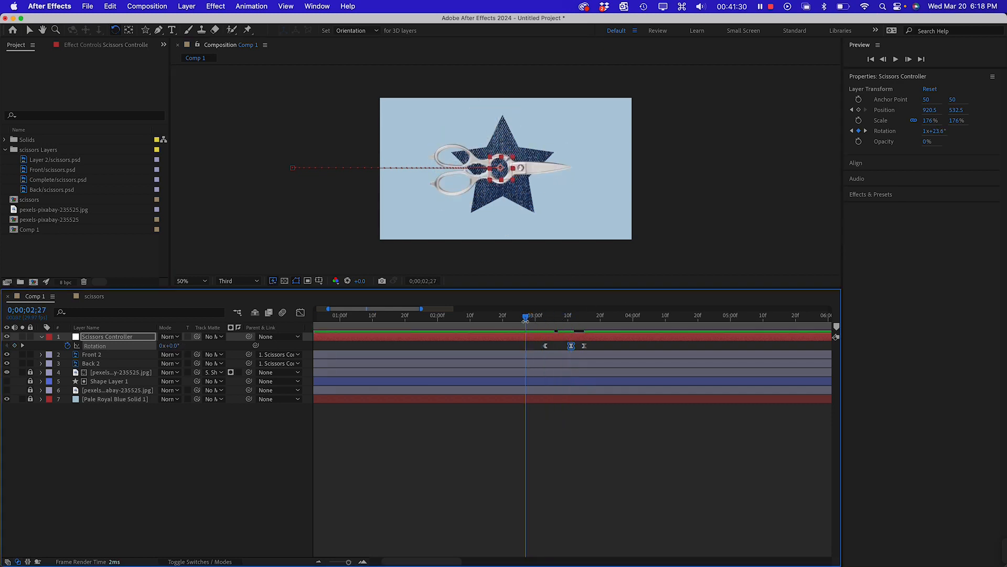
- Play back the overshoot, then move its rotation keyframe one frame earlier to 0;00;03;10 and replay from 0;00;02;28
{"action": "key", "text": "space"}
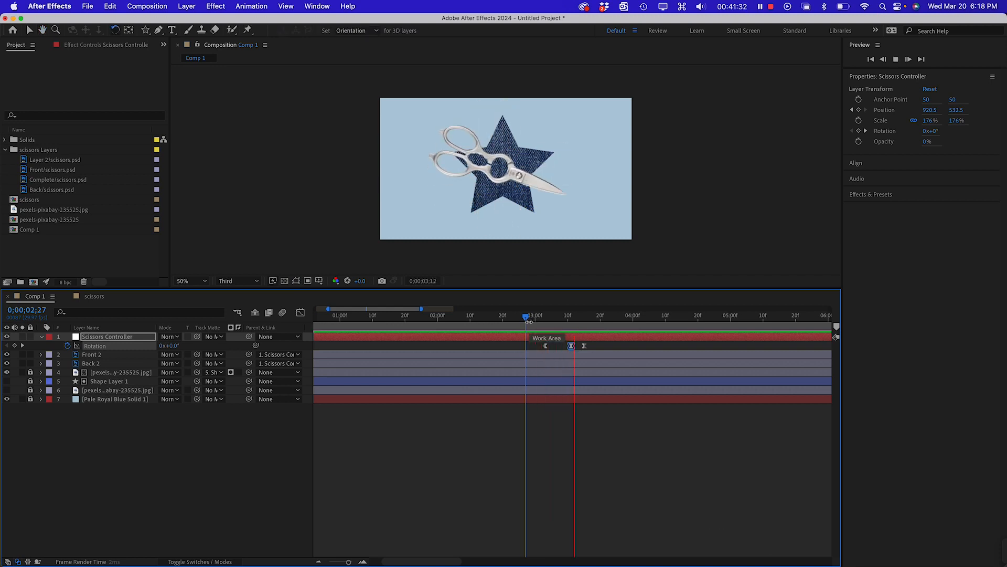
{"action": "key", "text": "space"}
{"action": "left_click_drag", "start_coordinate": [543, 316], "coordinate": [583, 324]}
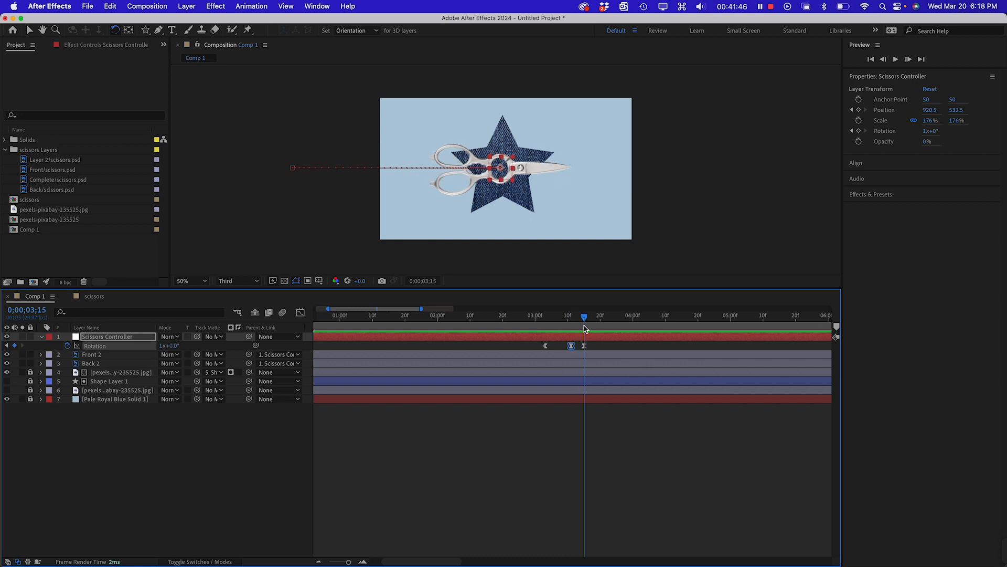
{"action": "left_click_drag", "start_coordinate": [585, 326], "coordinate": [529, 319]}
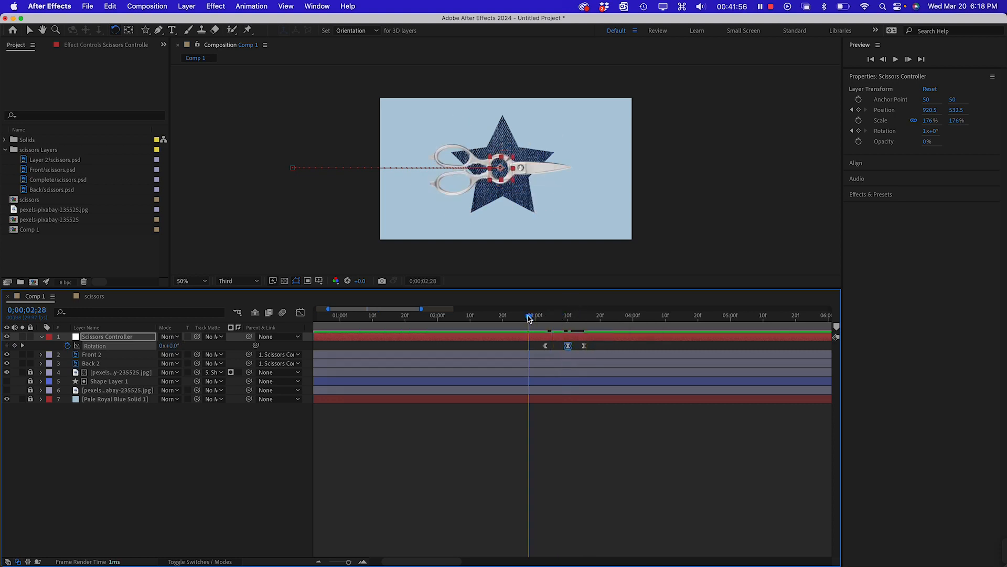
{"action": "key", "text": "space"}
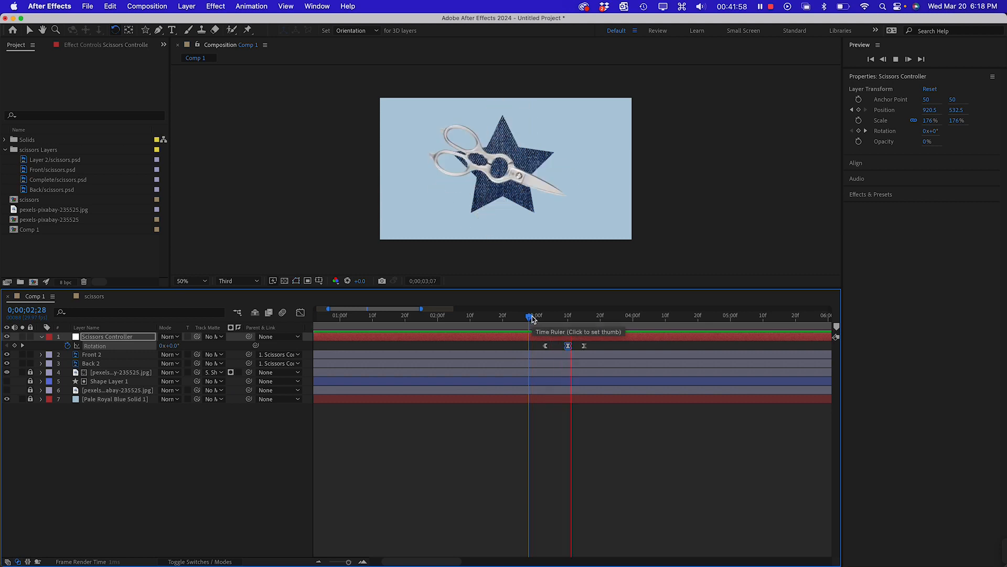
- Move Scissors Controller's last rotation keyframe out to about 0;00;03;19 and play the spin from 0;00;03;01
{"action": "left_click", "coordinate": [584, 345]}
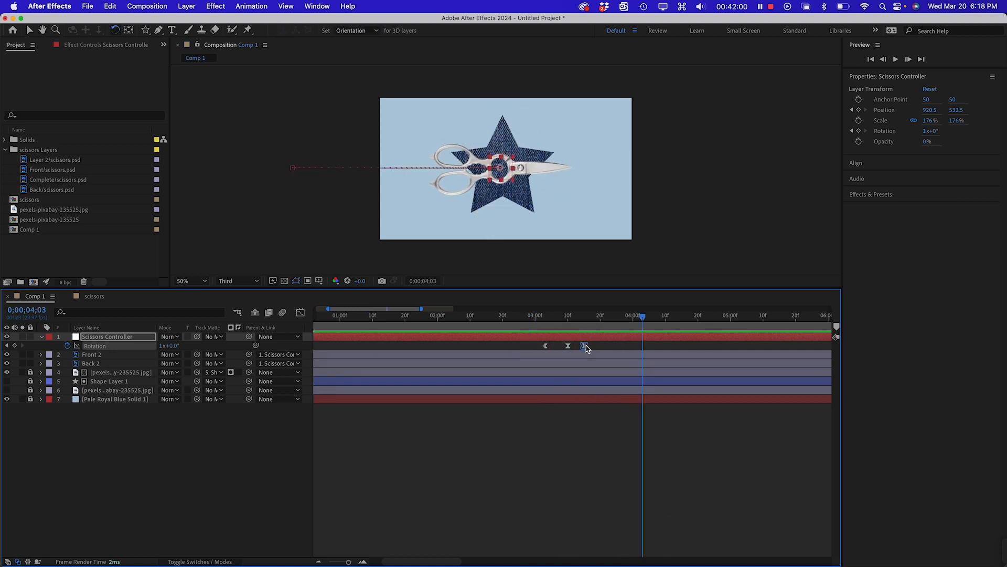
{"action": "left_click_drag", "start_coordinate": [588, 349], "coordinate": [538, 319]}
{"action": "left_click", "coordinate": [571, 316]}
{"action": "key", "text": "space"}
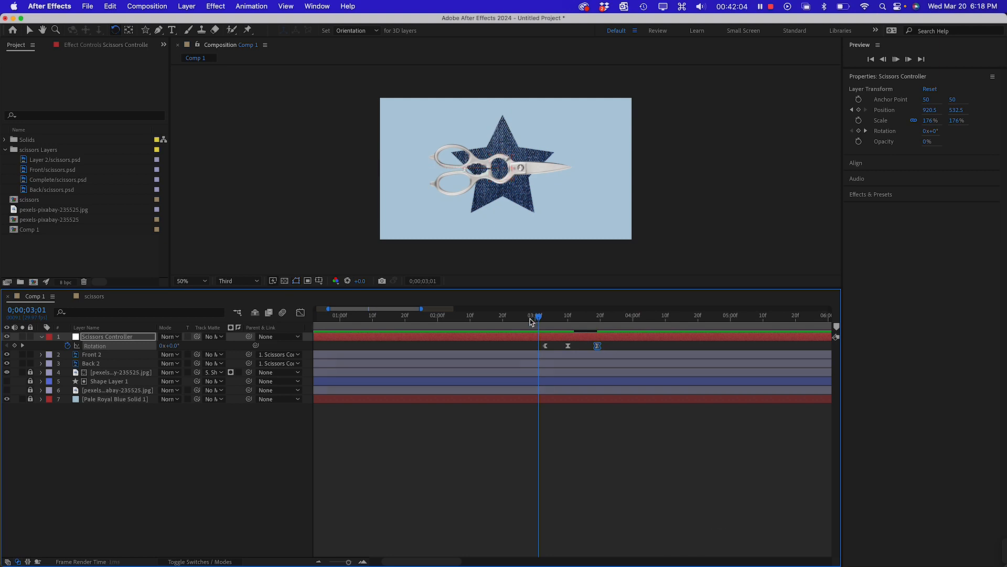
{"action": "key", "text": "space"}
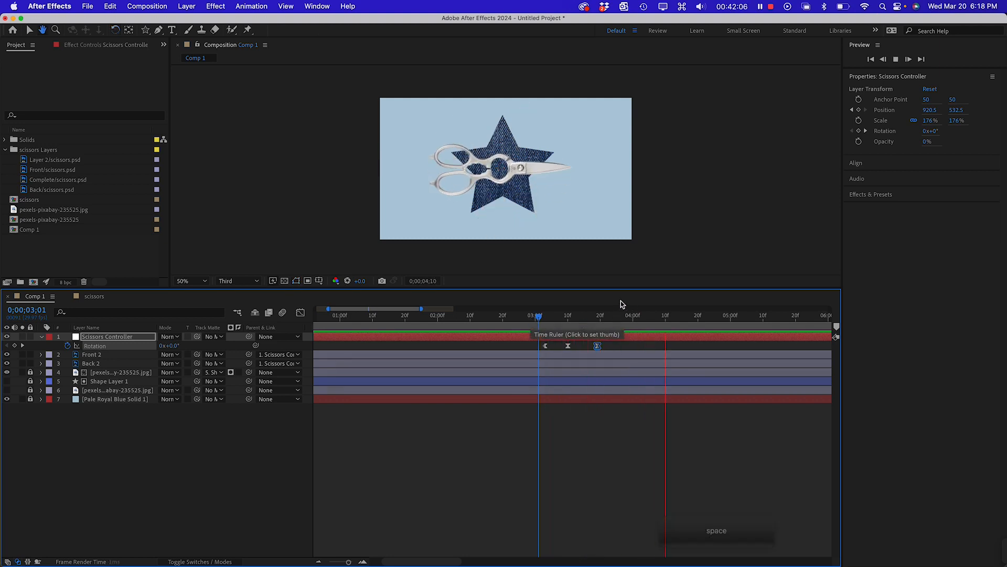
- Replay the spin from 0;00;02;25 and scrub between 0;00;03;22 and 0;00;03;02 to review how the overshoot settles
{"action": "left_click_drag", "start_coordinate": [564, 315], "coordinate": [518, 318]}
{"action": "key", "text": "space"}
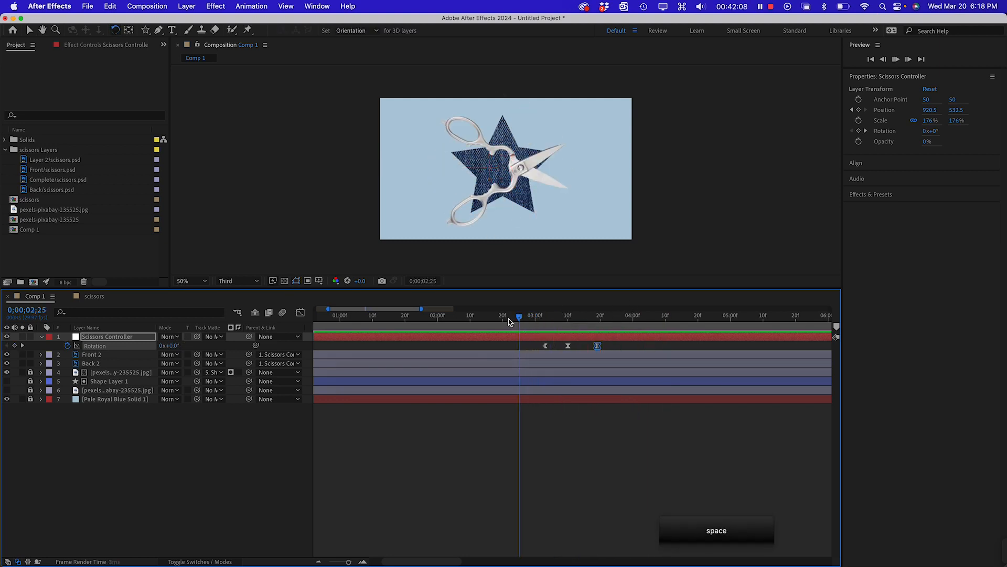
{"action": "key", "text": "space"}
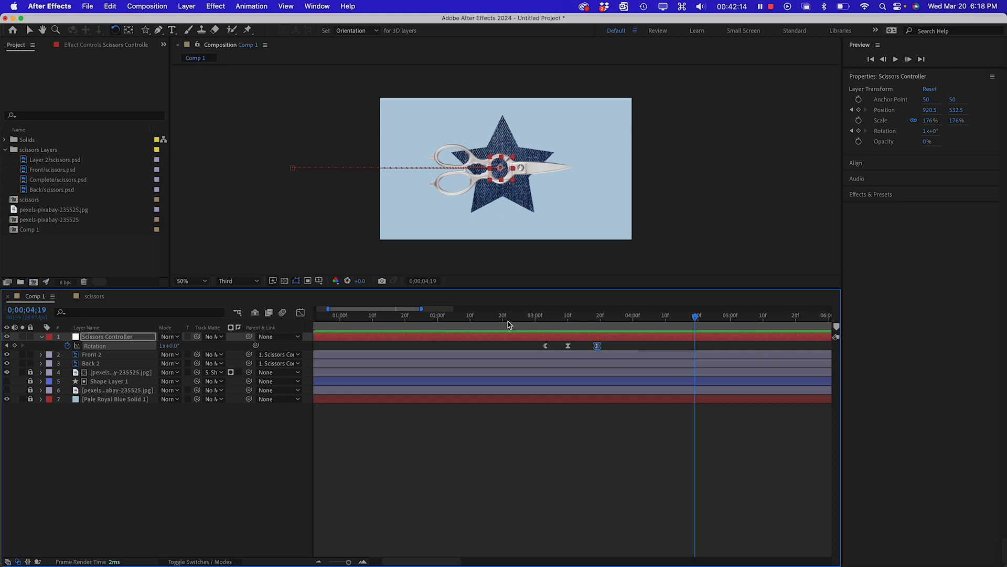
{"action": "key", "text": "space"}
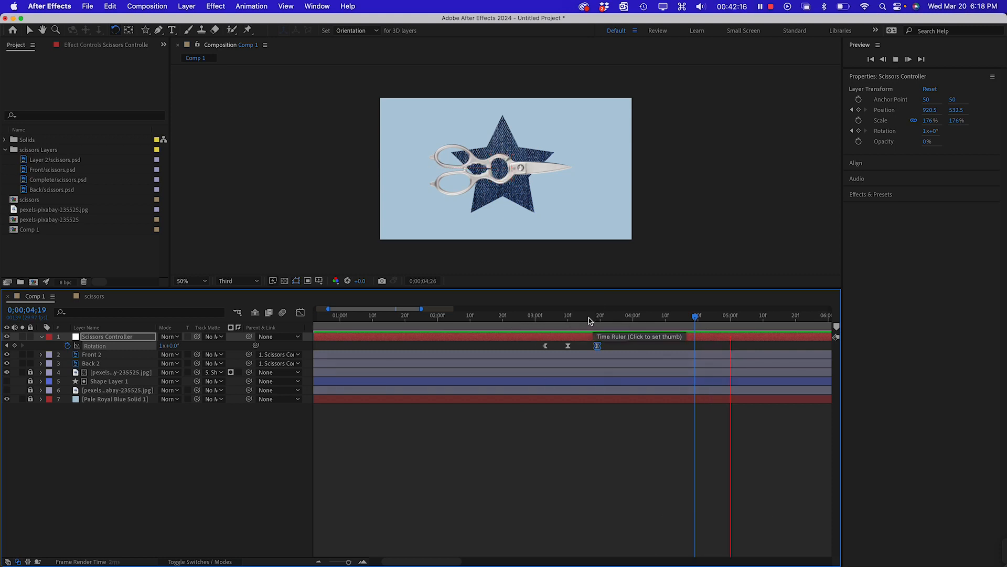
{"action": "left_click_drag", "start_coordinate": [584, 317], "coordinate": [607, 323]}
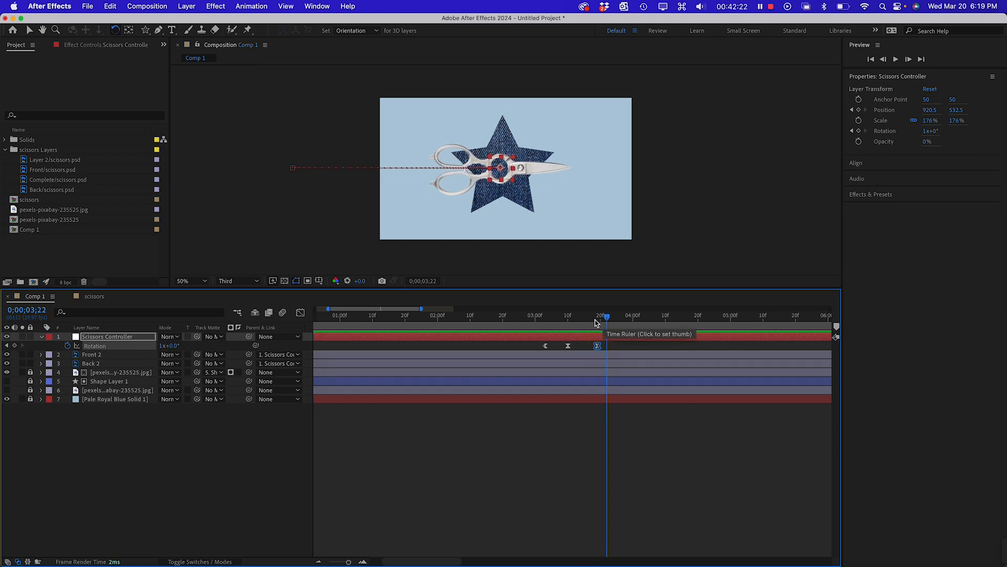
{"action": "left_click_drag", "start_coordinate": [606, 321], "coordinate": [541, 326]}
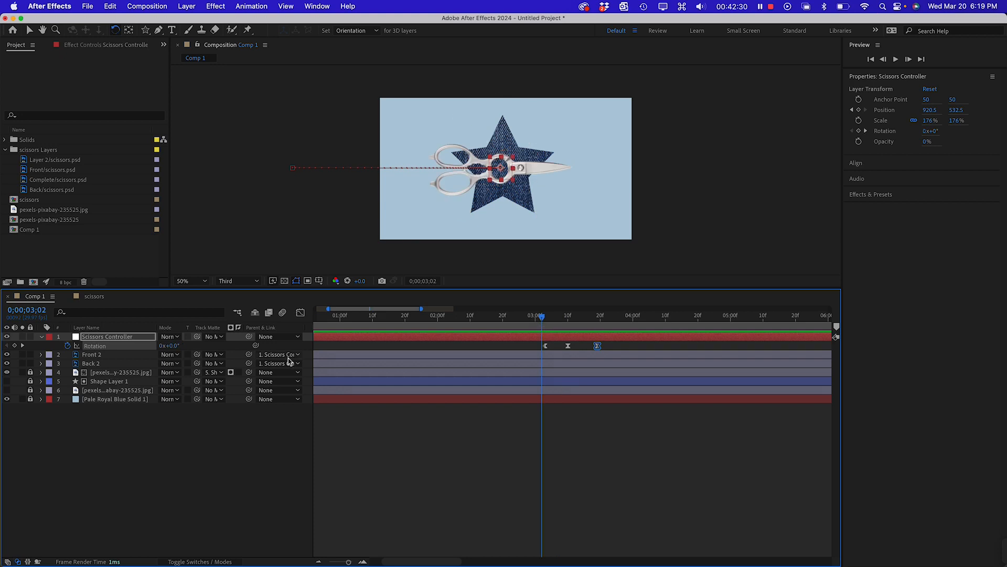
- Collapse Scissors Controller's properties and deselect the layer with the Selection tool, with the playhead back at 0;00;00;00
{"action": "left_click", "coordinate": [41, 336]}
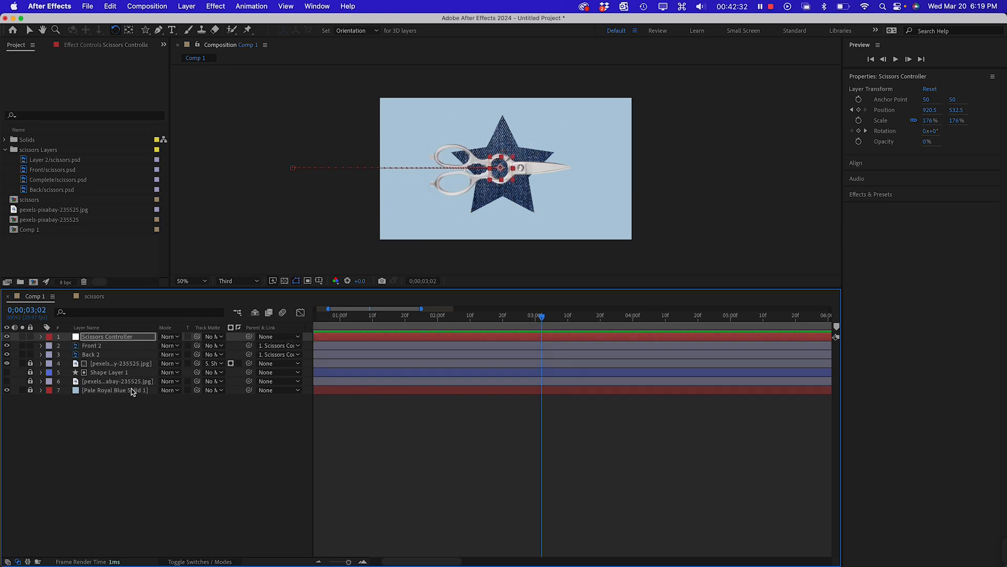
{"action": "left_click_drag", "start_coordinate": [411, 317], "coordinate": [498, 327]}
{"action": "left_click_drag", "start_coordinate": [579, 324], "coordinate": [298, 325]}
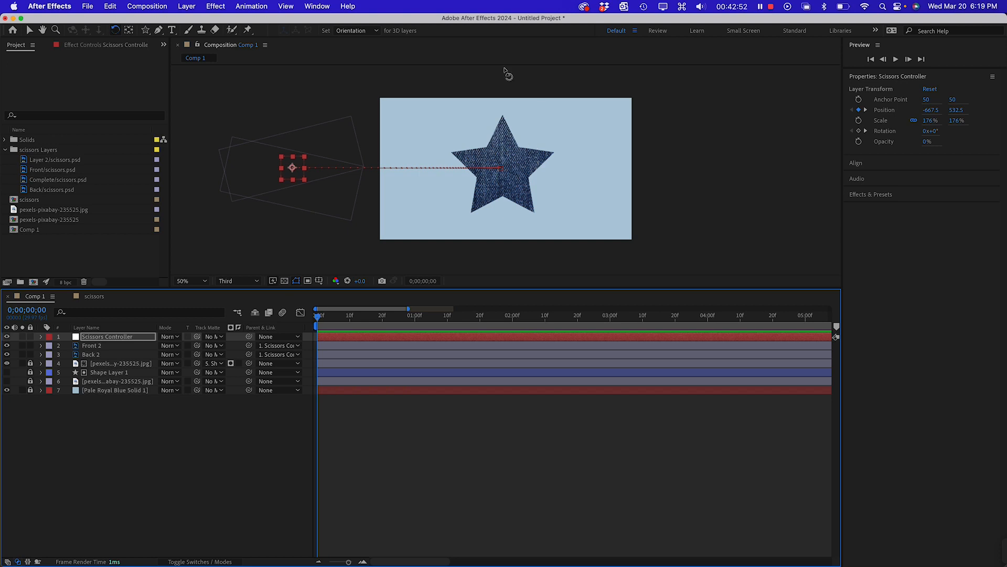
{"action": "left_click", "coordinate": [29, 31]}
{"action": "left_click", "coordinate": [511, 157]}
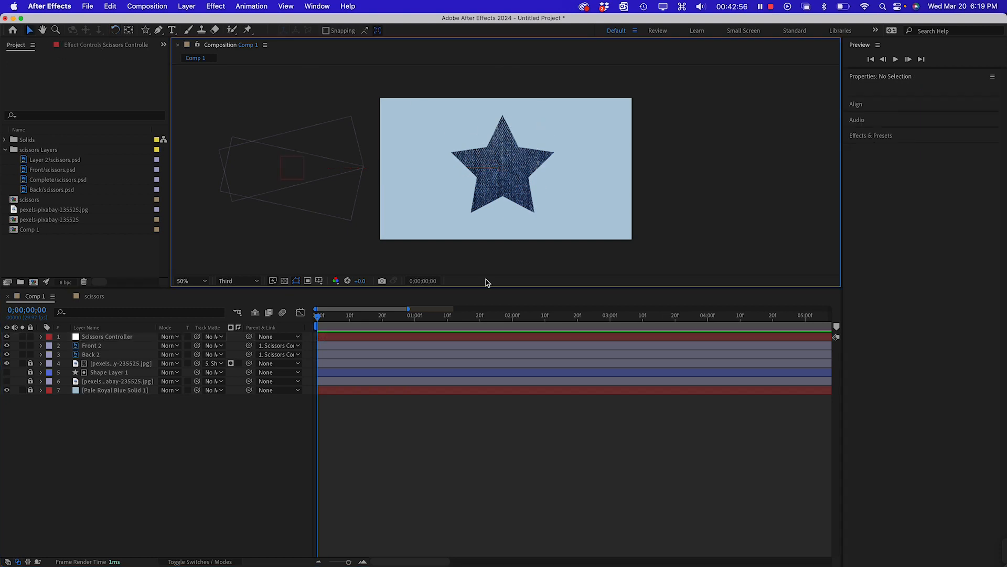
- Unlock the star's Shape Layer 1 and select it with the playhead at 0;00;00;09
{"action": "left_click_drag", "start_coordinate": [318, 316], "coordinate": [347, 318]}
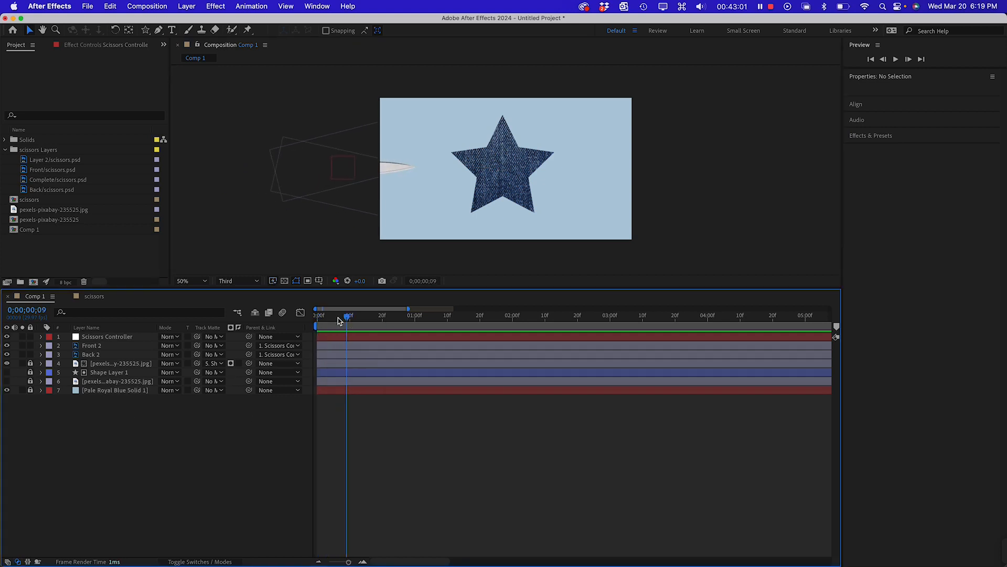
{"action": "left_click", "coordinate": [105, 373]}
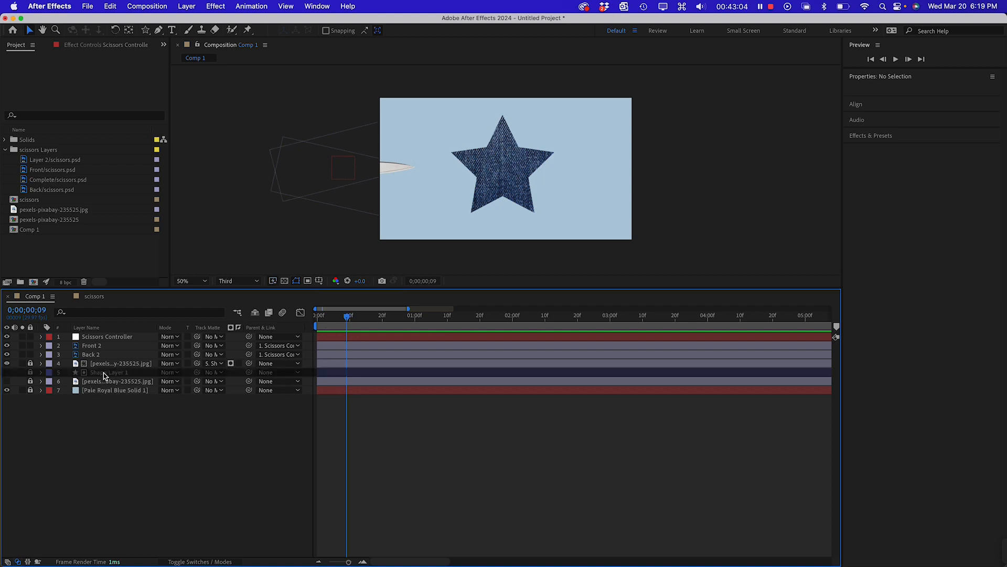
{"action": "left_click", "coordinate": [30, 372]}
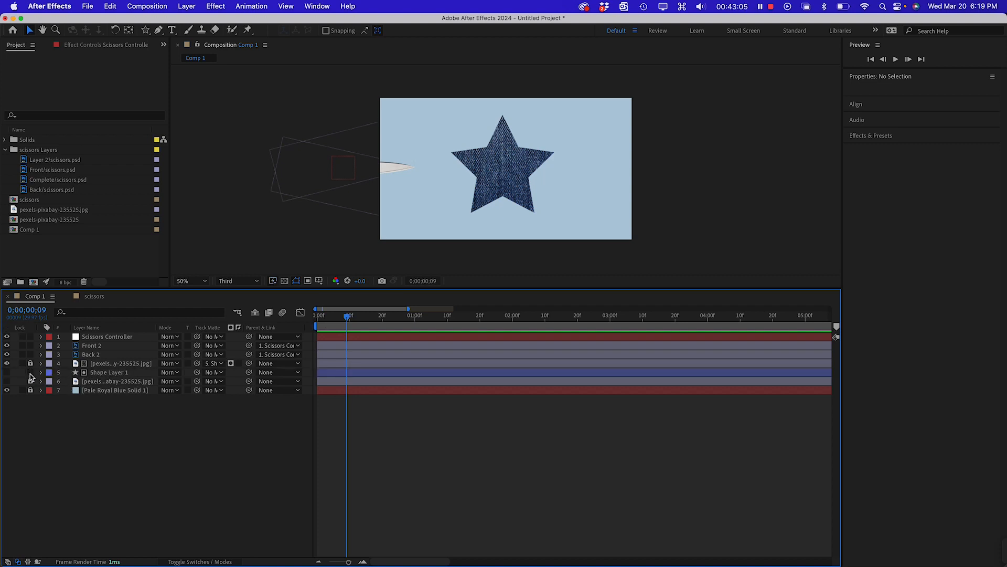
{"action": "left_click", "coordinate": [123, 374]}
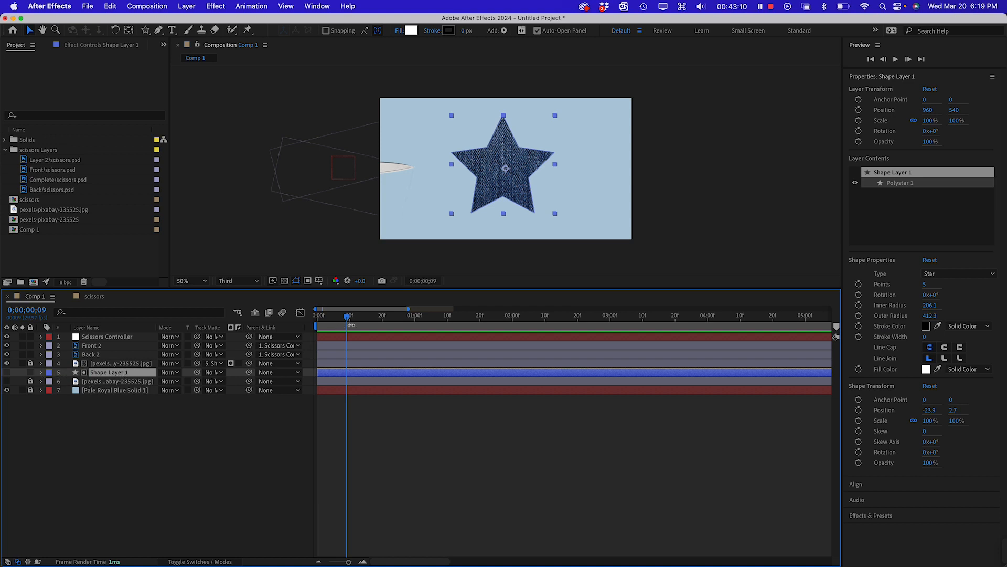
- Keyframe the star Shape Layer 1's scale from 0% at 0;00;00;10 to 100% at 0;00;00;20
{"action": "left_click_drag", "start_coordinate": [349, 321], "coordinate": [382, 320]}
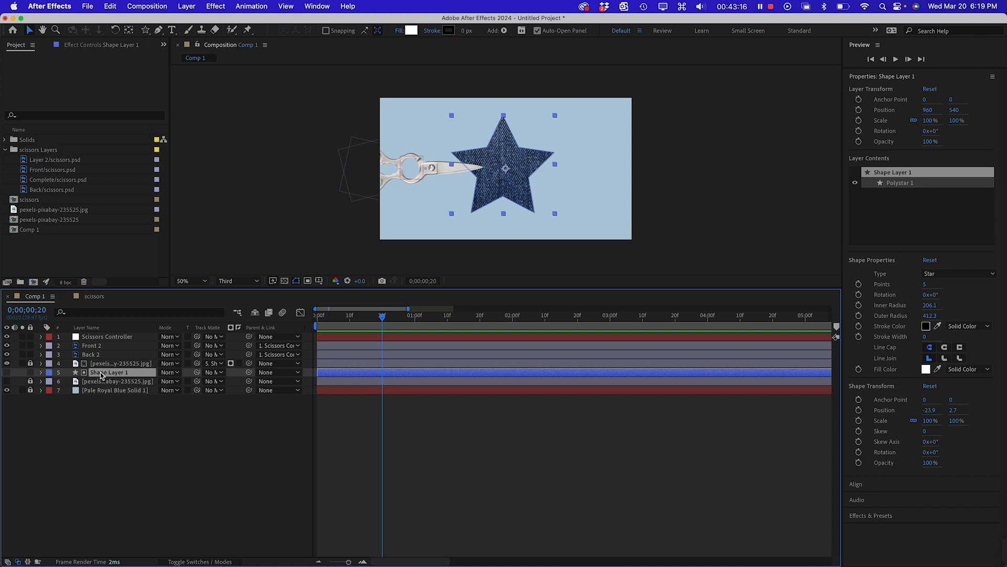
{"action": "key", "text": "s"}
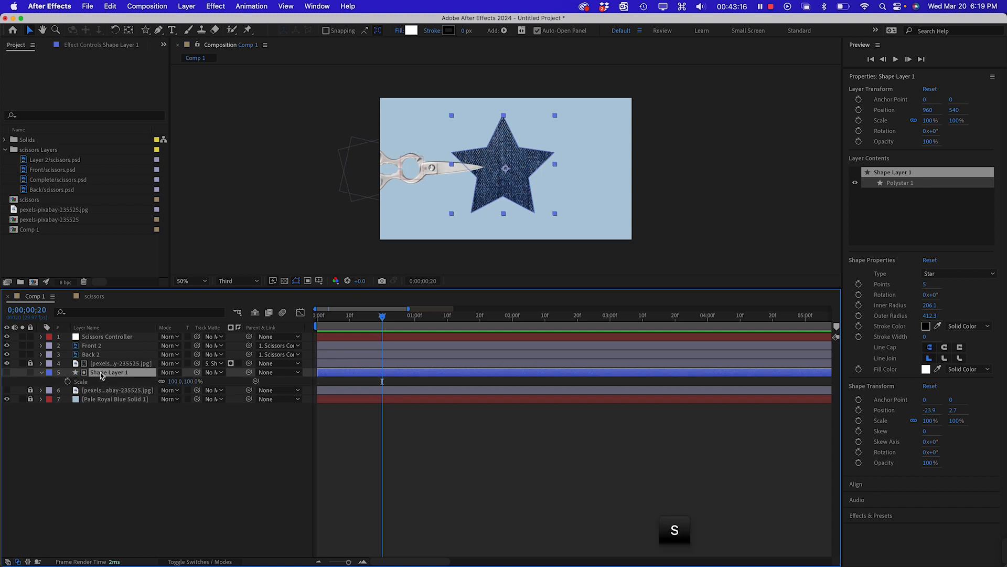
{"action": "left_click", "coordinate": [68, 381]}
{"action": "left_click", "coordinate": [379, 318]}
{"action": "left_click_drag", "start_coordinate": [379, 319], "coordinate": [350, 319]}
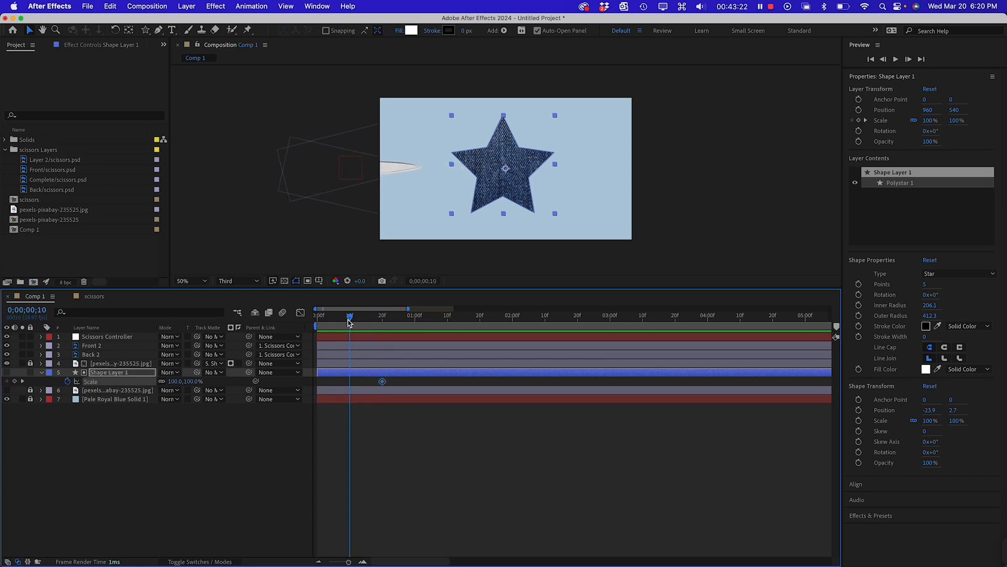
{"action": "left_click", "coordinate": [175, 382]}
{"action": "type", "text": "0"}
{"action": "key", "text": "Return"}
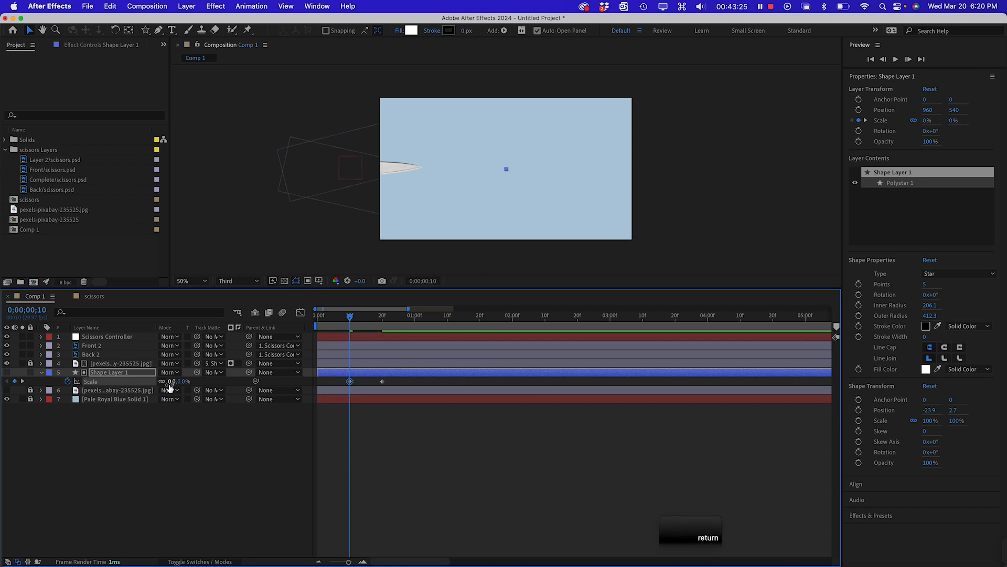
{"action": "left_click", "coordinate": [225, 488]}
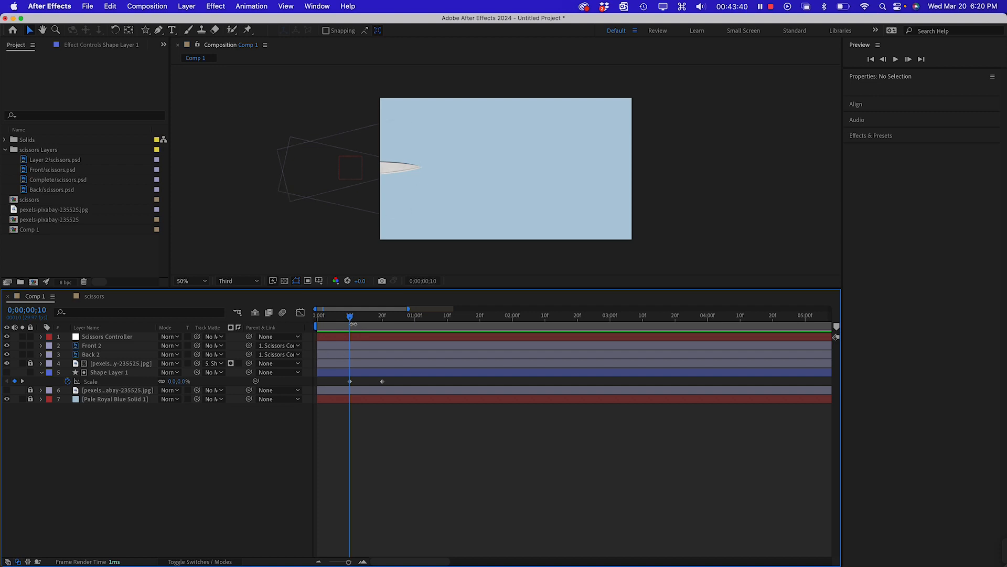
- Play the composition from 0;00;00;00 to preview the star scaling up
{"action": "left_click_drag", "start_coordinate": [351, 320], "coordinate": [303, 321]}
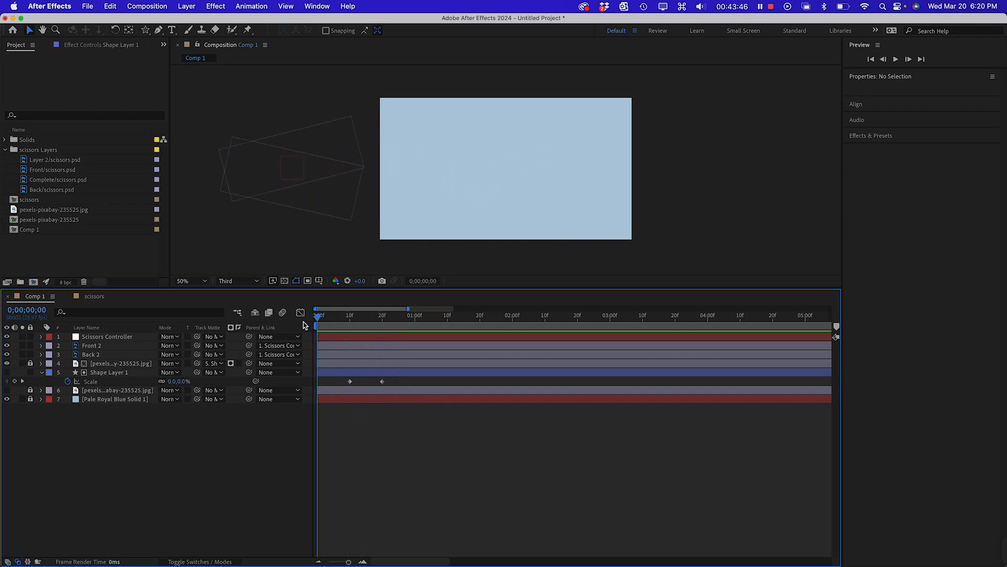
{"action": "key", "text": "space"}
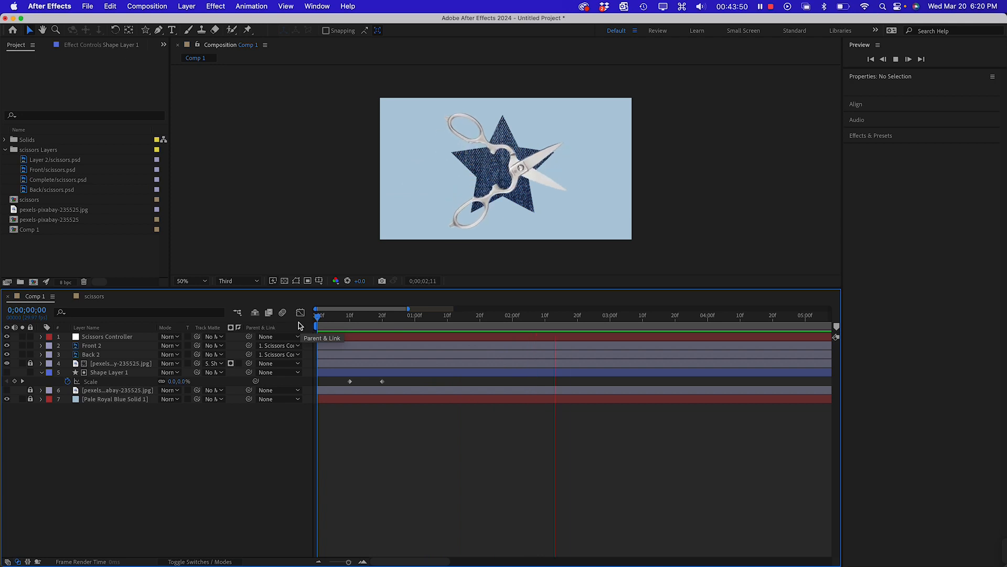
{"action": "key", "text": "space"}
- Apply Easy Ease to Shape Layer 1's 100% scale keyframe at 0;00;00;20
{"action": "left_click", "coordinate": [382, 381]}
{"action": "mouse_move", "coordinate": [370, 316]}
{"action": "left_mouse_down"}
{"action": "mouse_move", "coordinate": [327, 316]}
{"action": "mouse_move", "coordinate": [360, 315]}
{"action": "left_mouse_up"}
{"action": "right_click", "coordinate": [382, 382]}
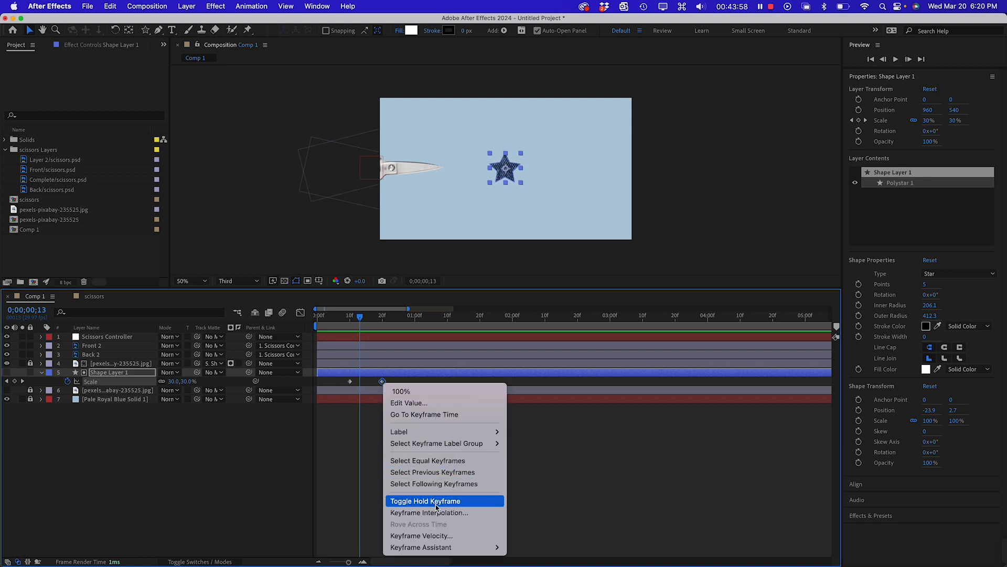
{"action": "mouse_move", "coordinate": [441, 548]}
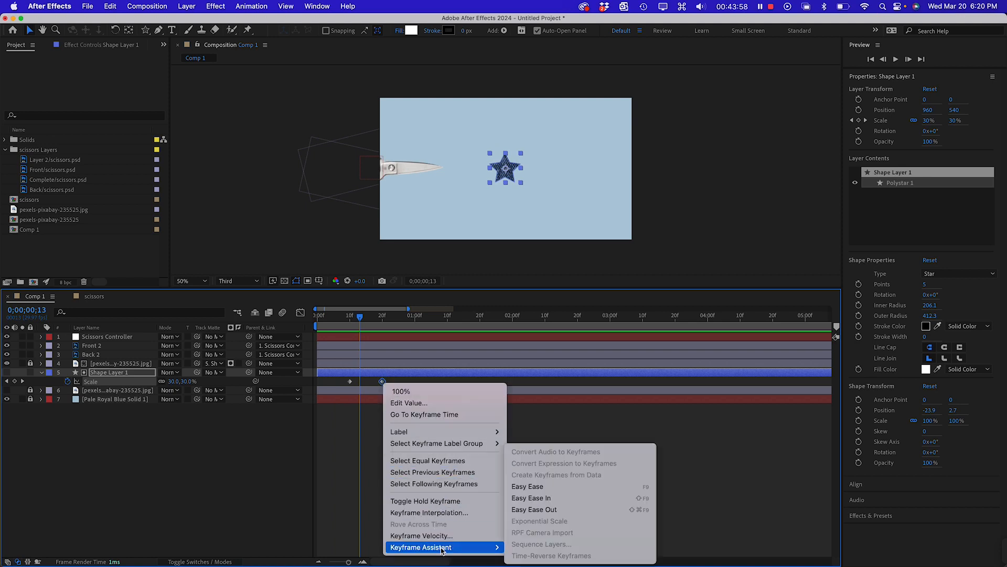
{"action": "left_click", "coordinate": [536, 489]}
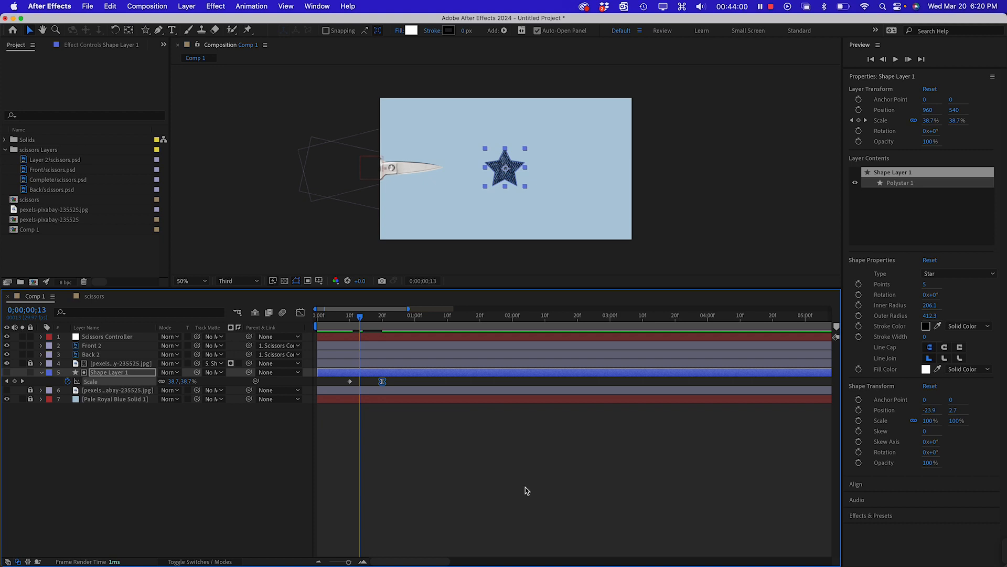
- Lengthen the incoming ease of the 0;00;00;20 scale keyframe in the speed graph, and review the star's growth up to that frame
{"action": "left_click", "coordinate": [300, 313]}
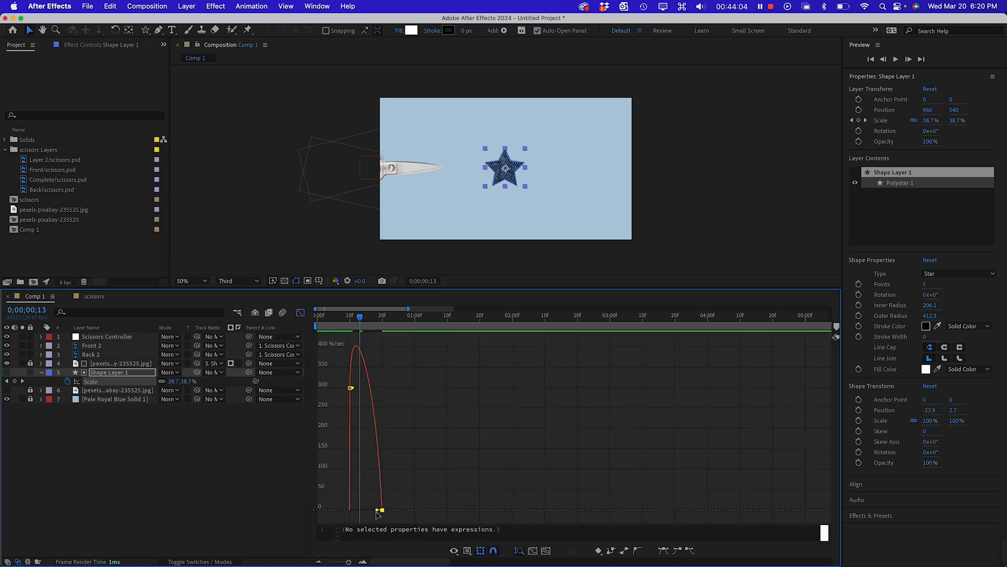
{"action": "key", "text": "shift"}
{"action": "left_click_drag", "start_coordinate": [375, 512], "coordinate": [371, 510]}
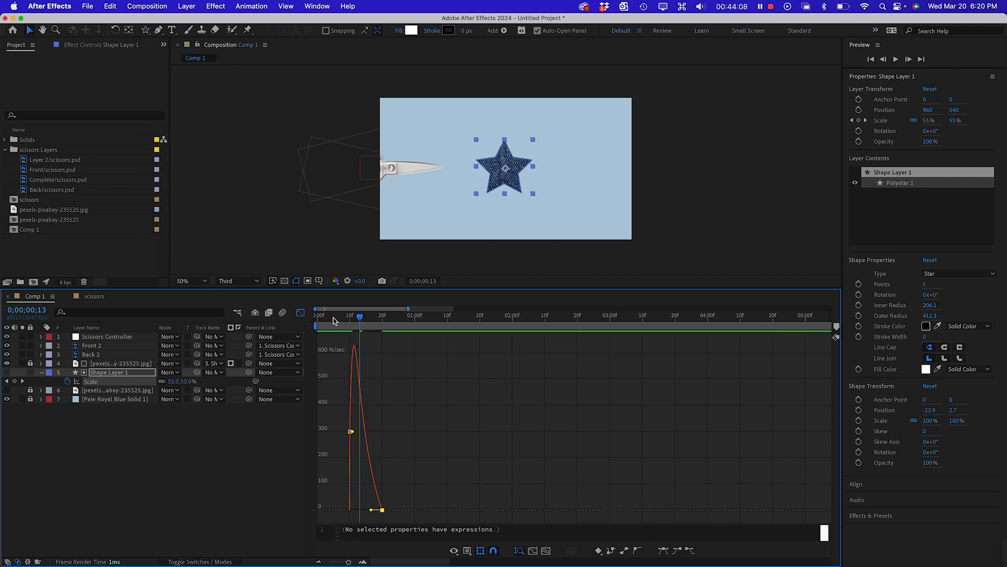
{"action": "left_click", "coordinate": [300, 313]}
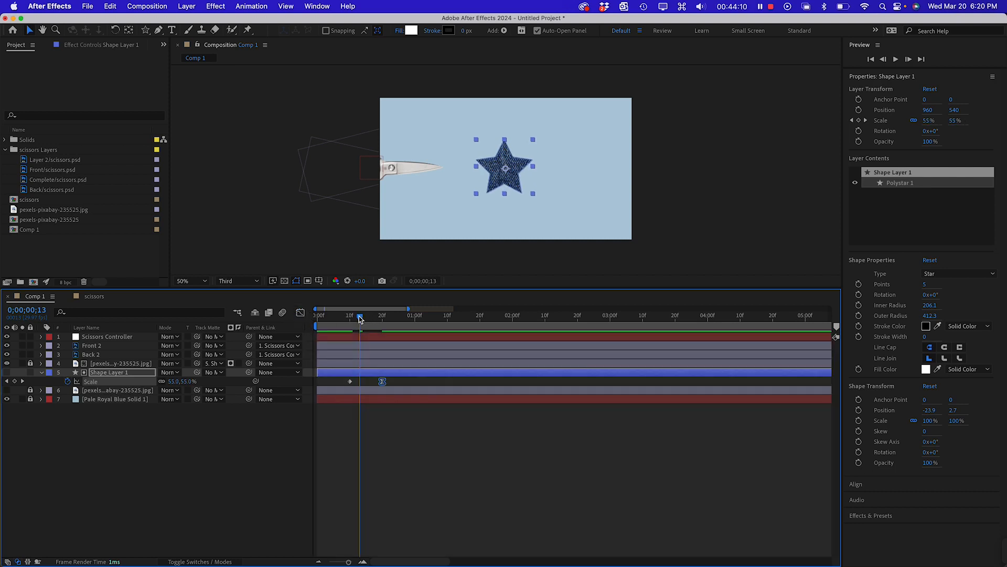
{"action": "key", "text": "space"}
{"action": "left_click_drag", "start_coordinate": [364, 325], "coordinate": [383, 334]}
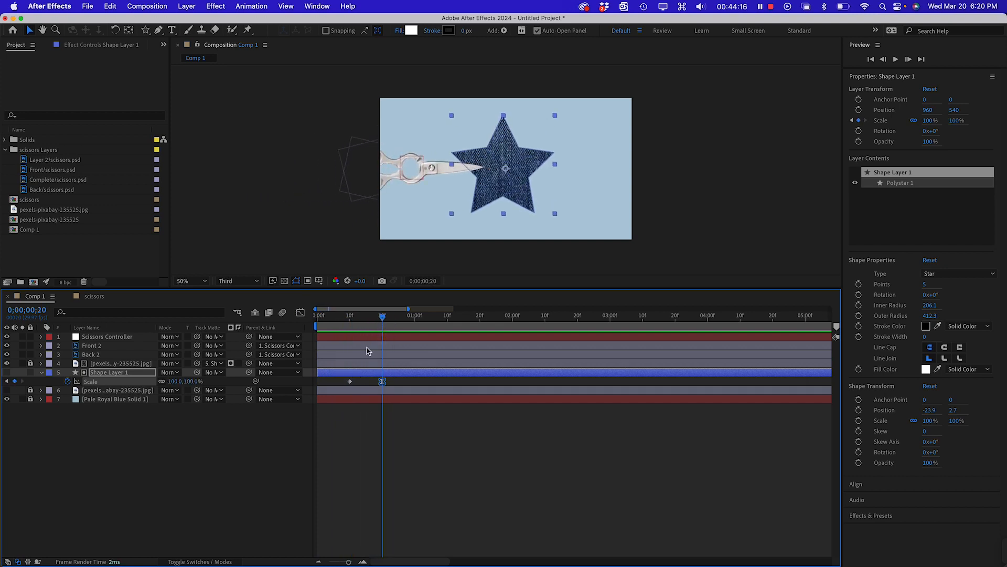
- Shift the Scissors Controller, Front 2 and Back 2 layers together so they start at 0;00;00;17
{"action": "left_click", "coordinate": [100, 337]}
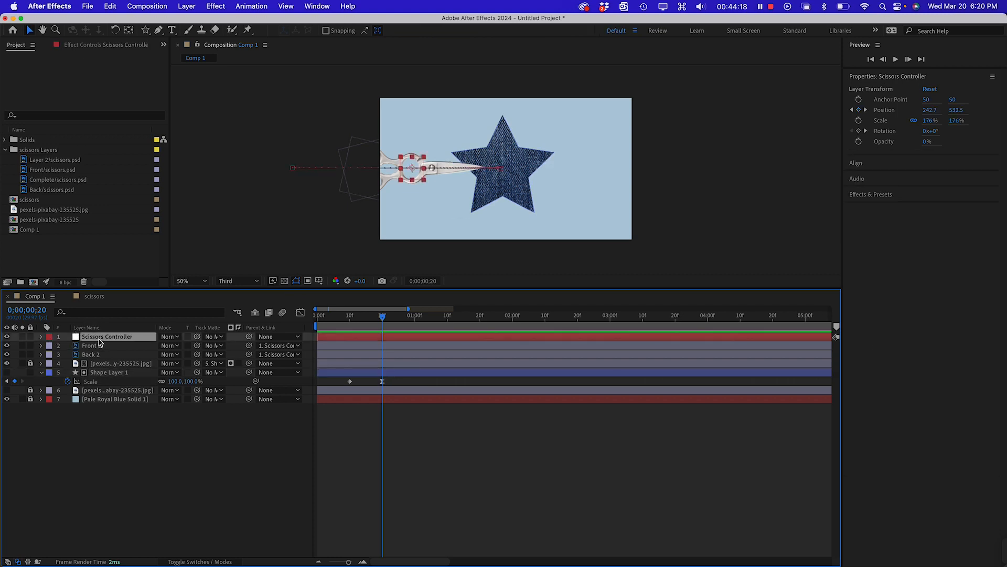
{"action": "left_click", "coordinate": [100, 346], "text": "shift"}
{"action": "left_click", "coordinate": [99, 355], "text": "shift"}
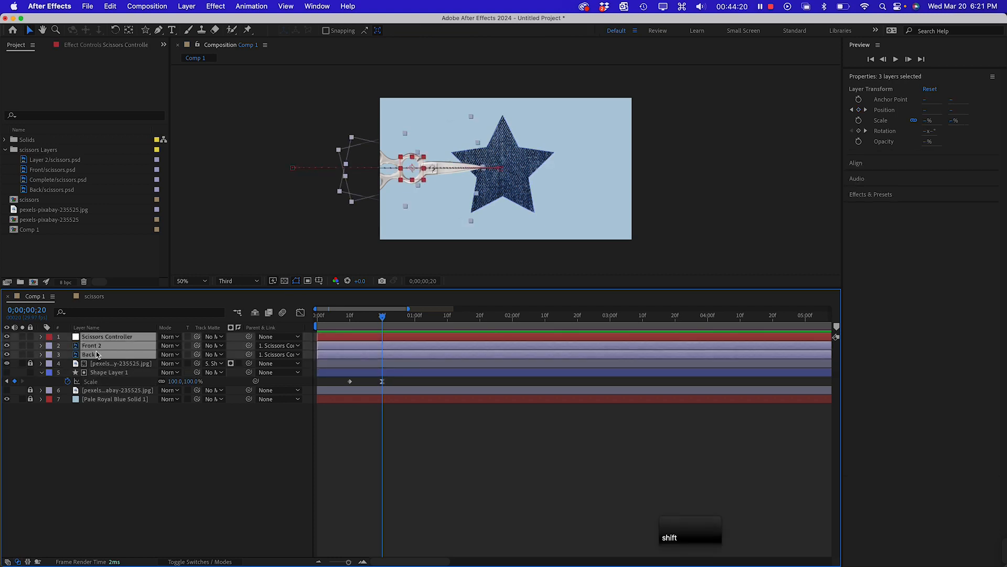
{"action": "left_click", "coordinate": [119, 442]}
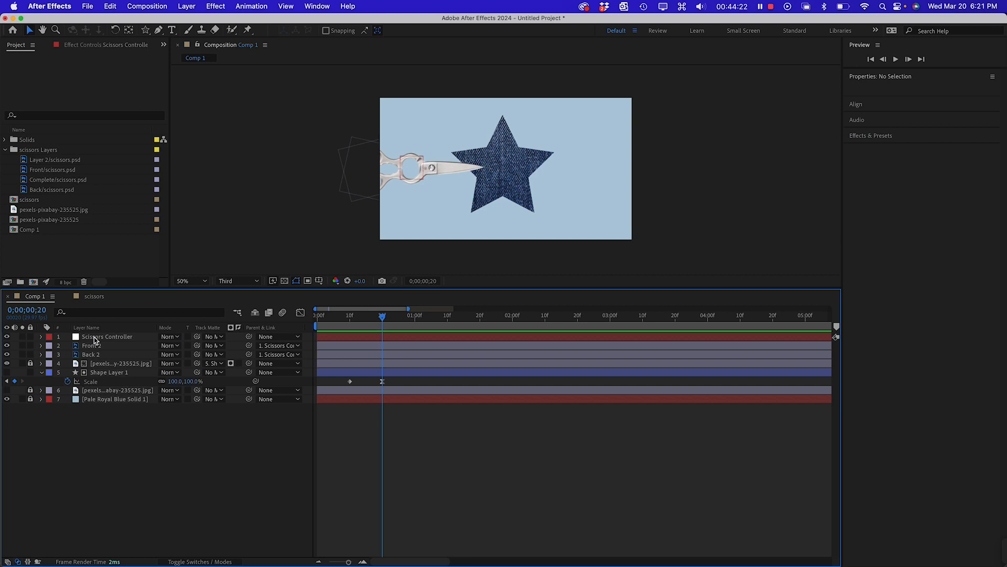
{"action": "left_click", "coordinate": [95, 339]}
{"action": "left_click", "coordinate": [96, 356], "text": "shift"}
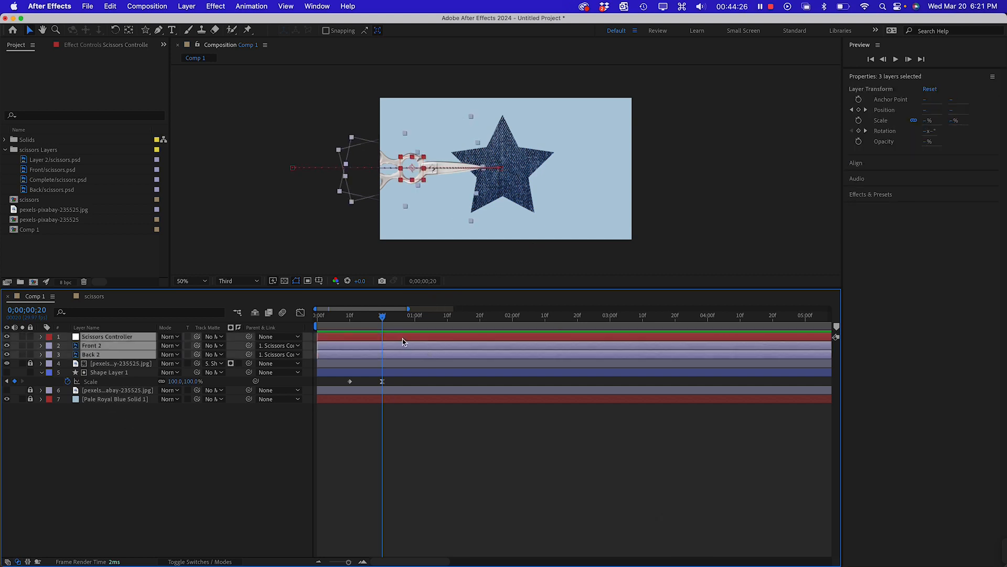
{"action": "left_click_drag", "start_coordinate": [404, 336], "coordinate": [459, 338]}
- Play the composition repeatedly from 0;00;00;00 to review the delayed scissors against the star's entrance
{"action": "left_click_drag", "start_coordinate": [388, 316], "coordinate": [300, 310]}
{"action": "key", "text": "space"}
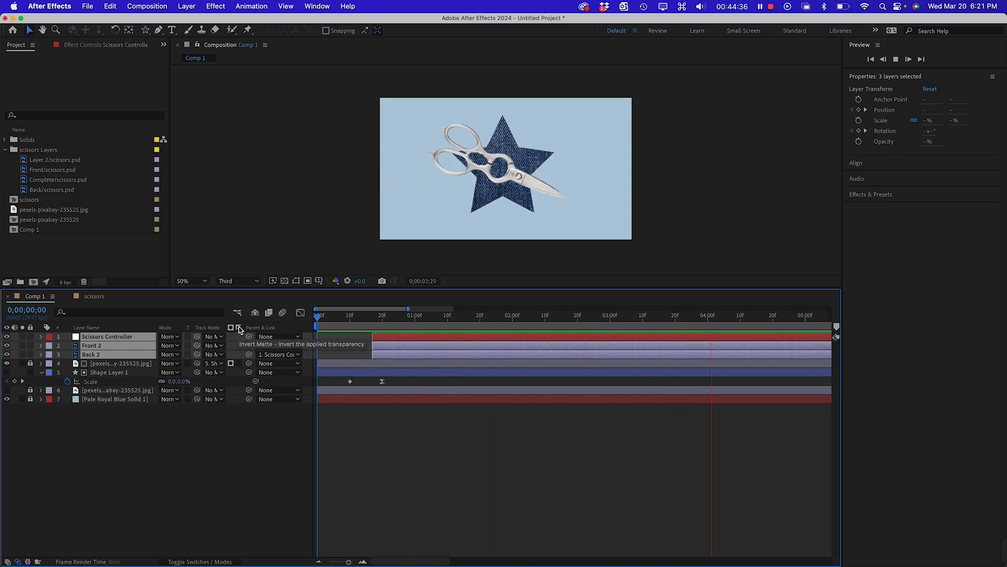
{"action": "key", "text": "space"}
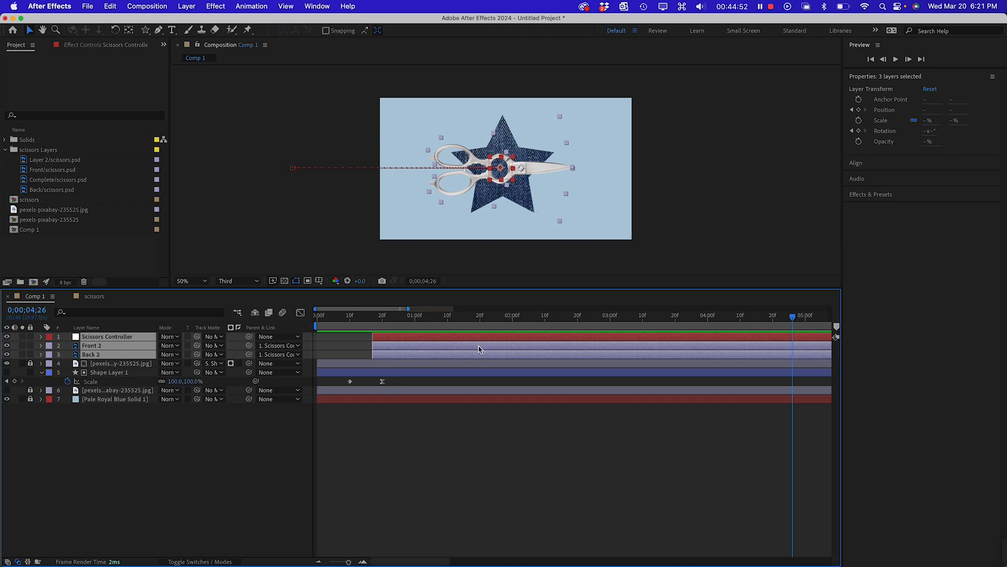
{"action": "mouse_move", "coordinate": [471, 338]}
{"action": "left_mouse_down"}
{"action": "mouse_move", "coordinate": [414, 342]}
{"action": "mouse_move", "coordinate": [471, 346]}
{"action": "left_mouse_up"}
{"action": "key", "text": "space"}
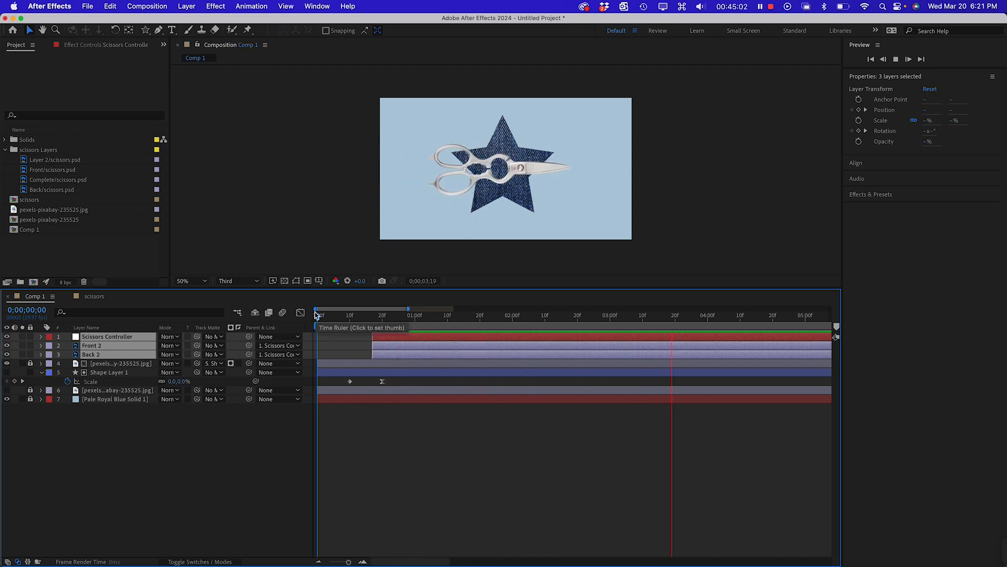
{"action": "key", "text": "space"}
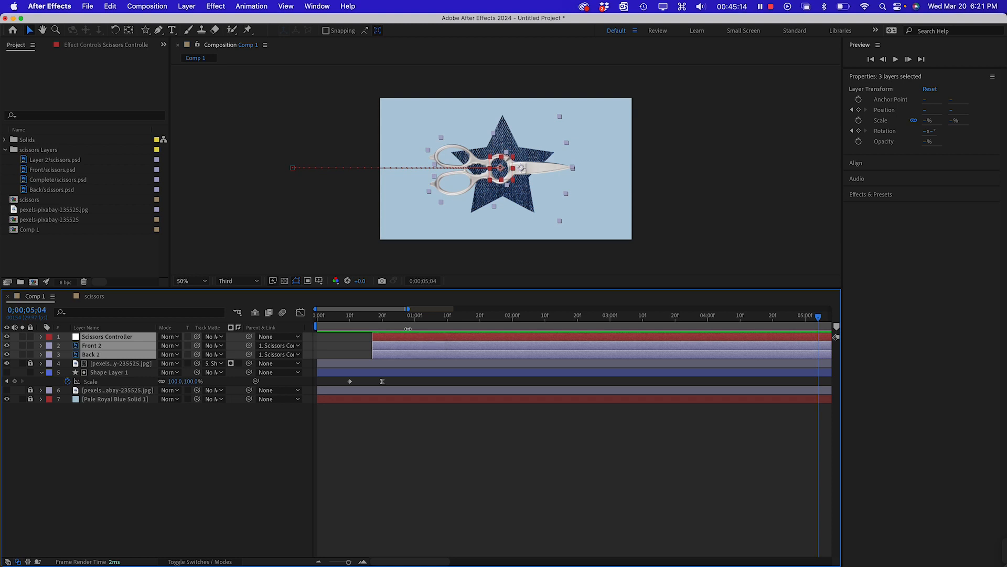
- Add an overshoot scale keyframe of 135.7% to Shape Layer 1 at 0;00;00;17, and move the 100% keyframe to about 0;00;00;23
{"action": "key", "text": "super+="}
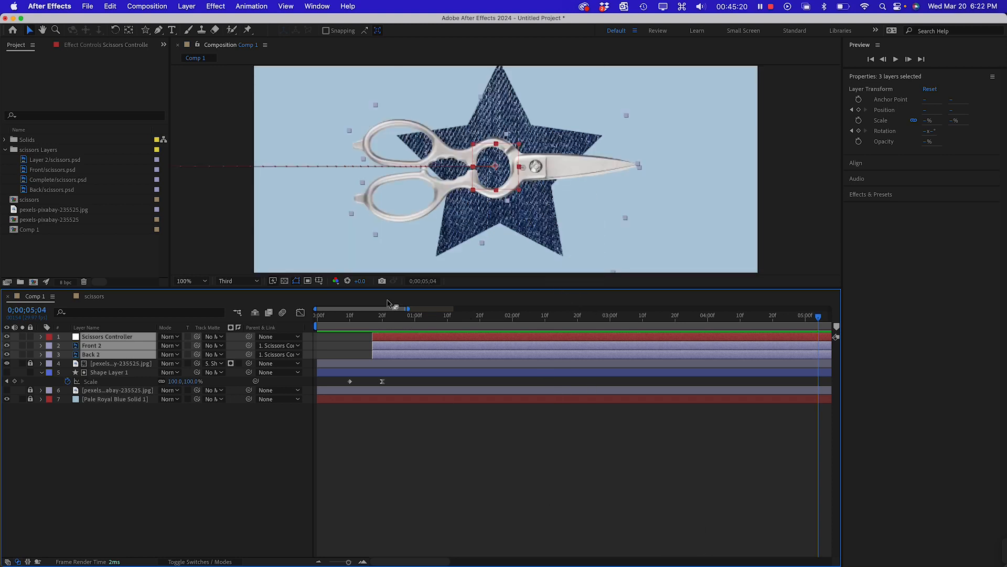
{"action": "mouse_move", "coordinate": [394, 317]}
{"action": "left_mouse_down"}
{"action": "mouse_move", "coordinate": [305, 321]}
{"action": "mouse_move", "coordinate": [429, 321]}
{"action": "mouse_move", "coordinate": [334, 321]}
{"action": "mouse_move", "coordinate": [375, 320]}
{"action": "left_mouse_up"}
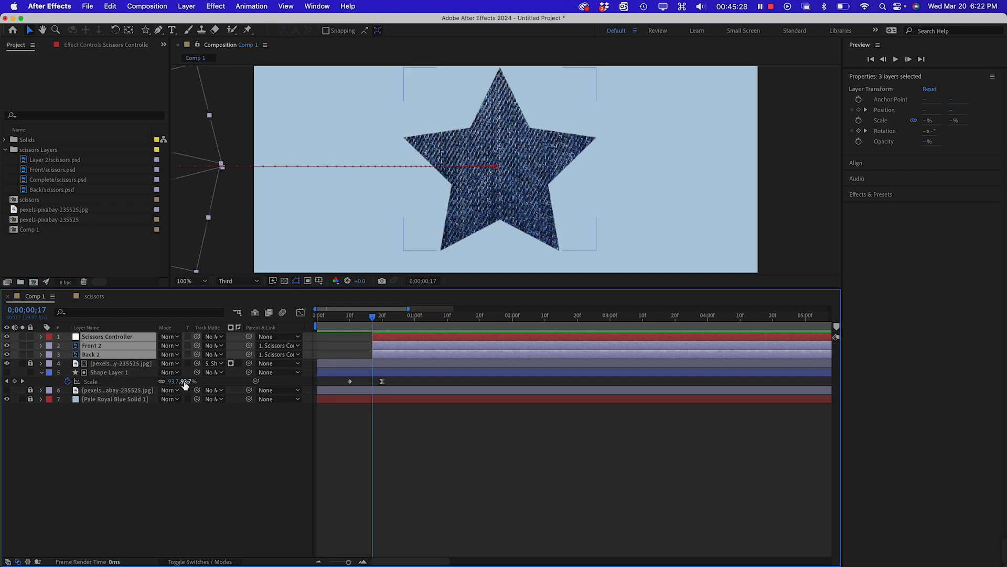
{"action": "left_click_drag", "start_coordinate": [189, 385], "coordinate": [208, 385]}
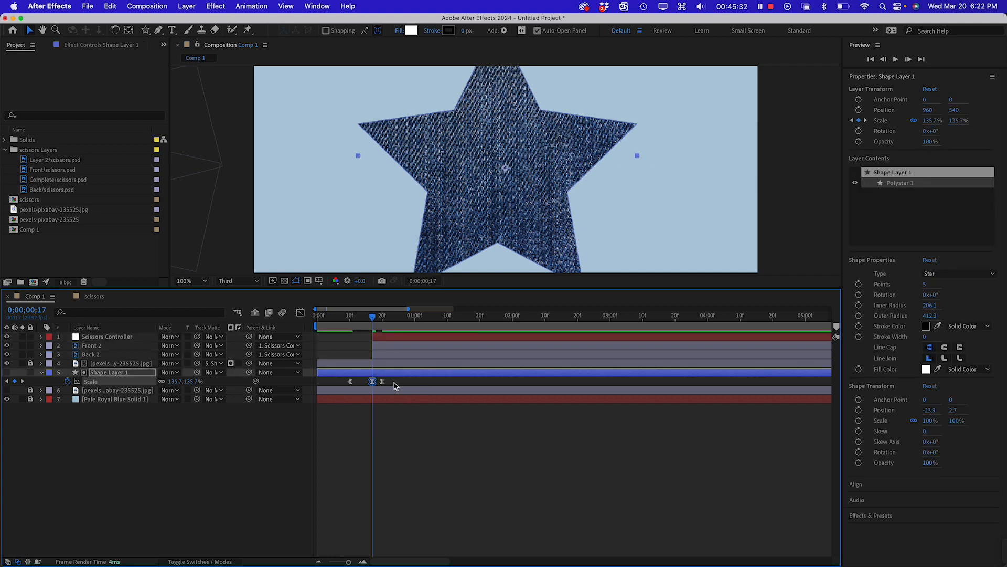
{"action": "left_click_drag", "start_coordinate": [383, 382], "coordinate": [393, 382]}
- Preview the star's overshoot from 0;00;00;06, and return the playhead to 0;00;00;17
{"action": "left_click_drag", "start_coordinate": [373, 317], "coordinate": [340, 321]}
{"action": "key", "text": "space"}
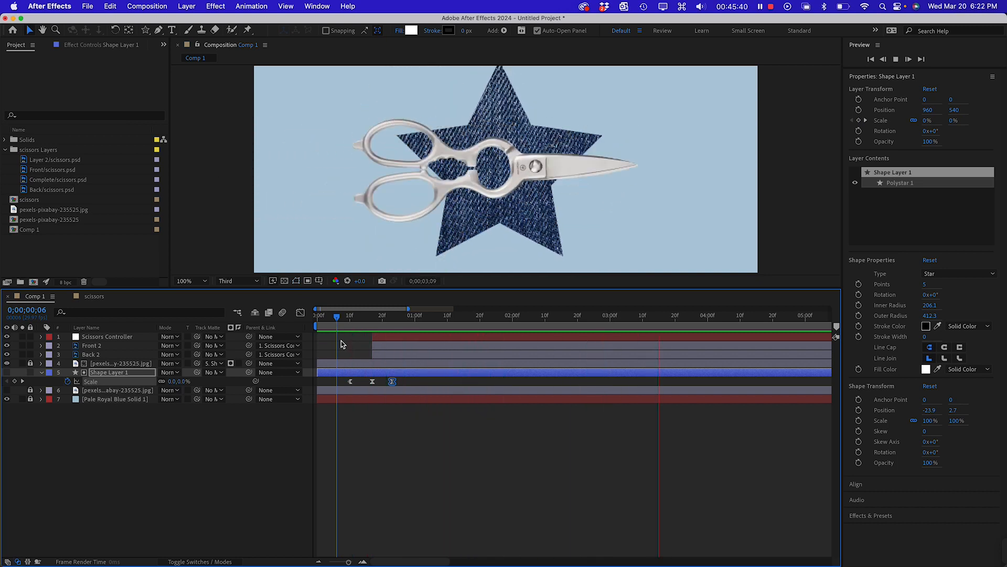
{"action": "key", "text": "space"}
{"action": "left_click_drag", "start_coordinate": [468, 317], "coordinate": [371, 322]}
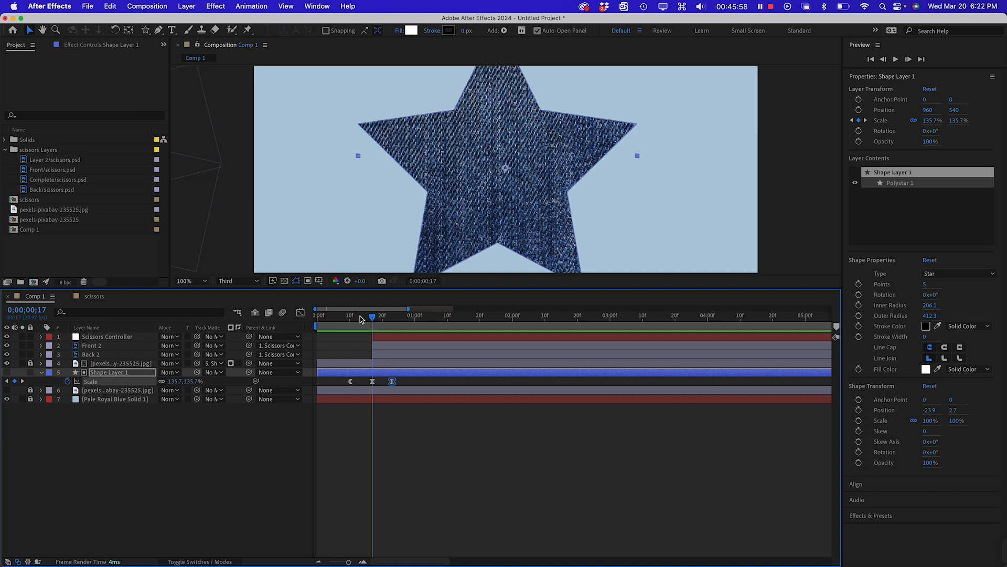
- Unlock and select the star's denim texture layer 4, pexels-pixabay-235525.jpg, and enlarge the composition viewer at 100% magnification
{"action": "left_click", "coordinate": [146, 429]}
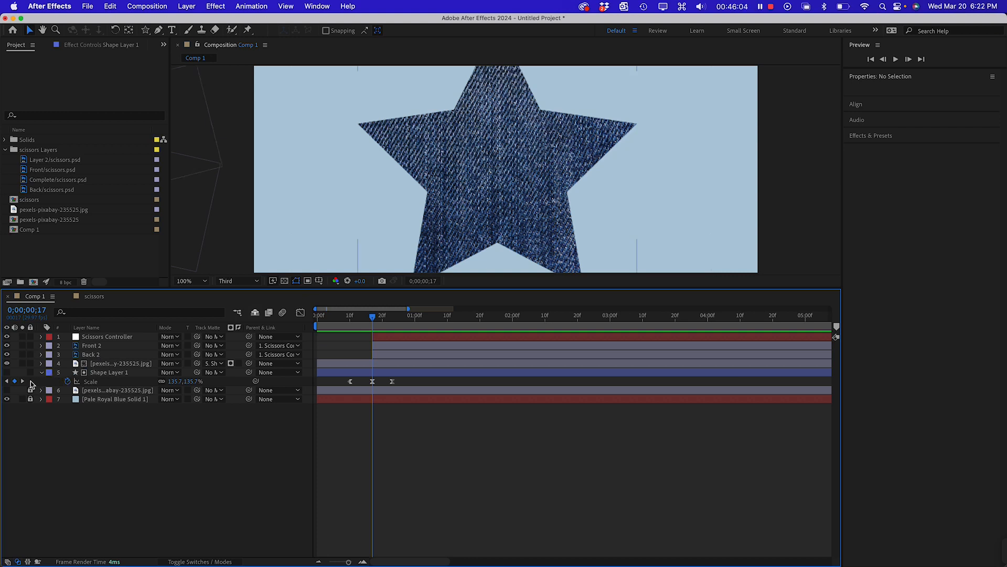
{"action": "left_click", "coordinate": [94, 364]}
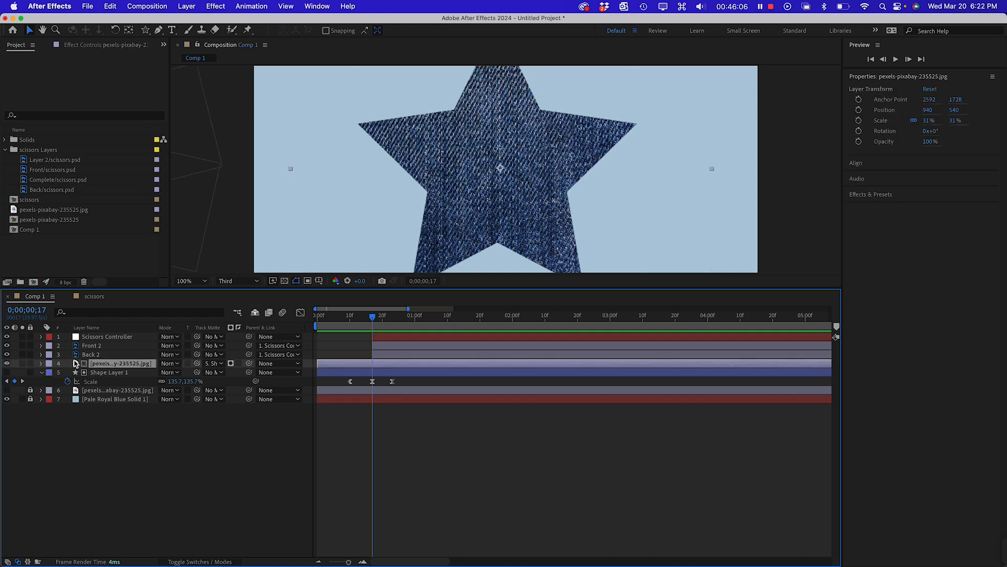
{"action": "key", "text": "super+minus"}
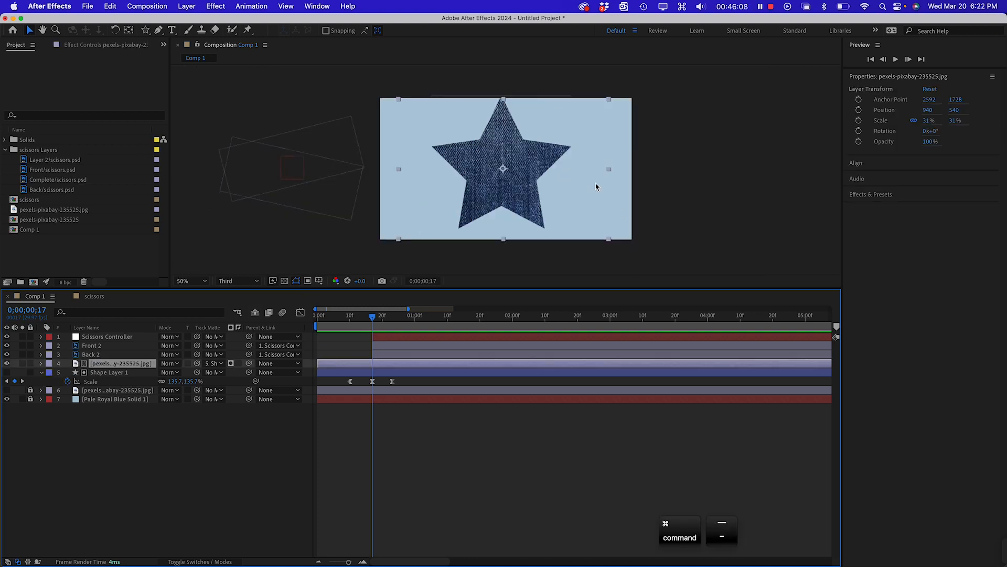
{"action": "key", "text": "super+equal"}
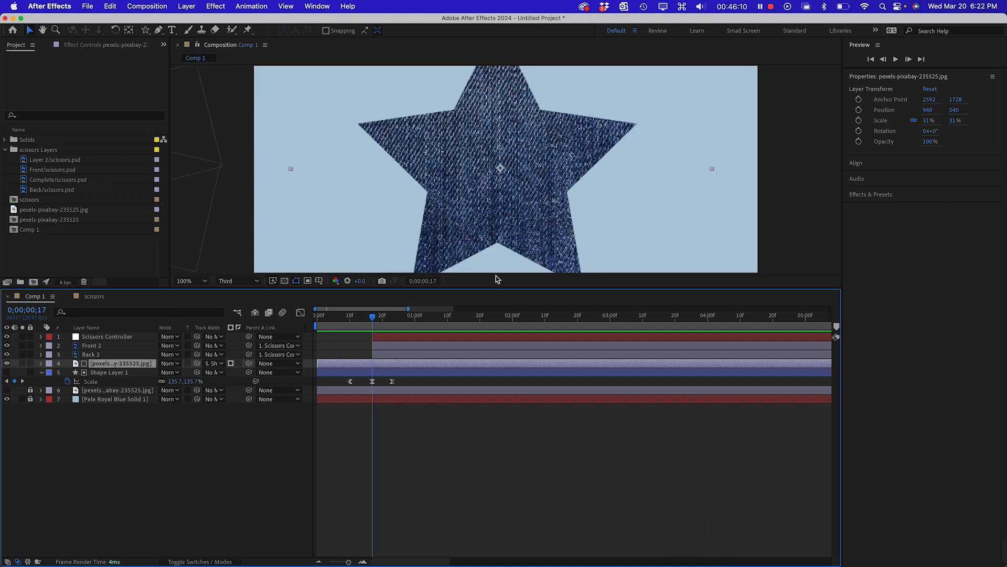
{"action": "left_click_drag", "start_coordinate": [501, 287], "coordinate": [502, 422]}
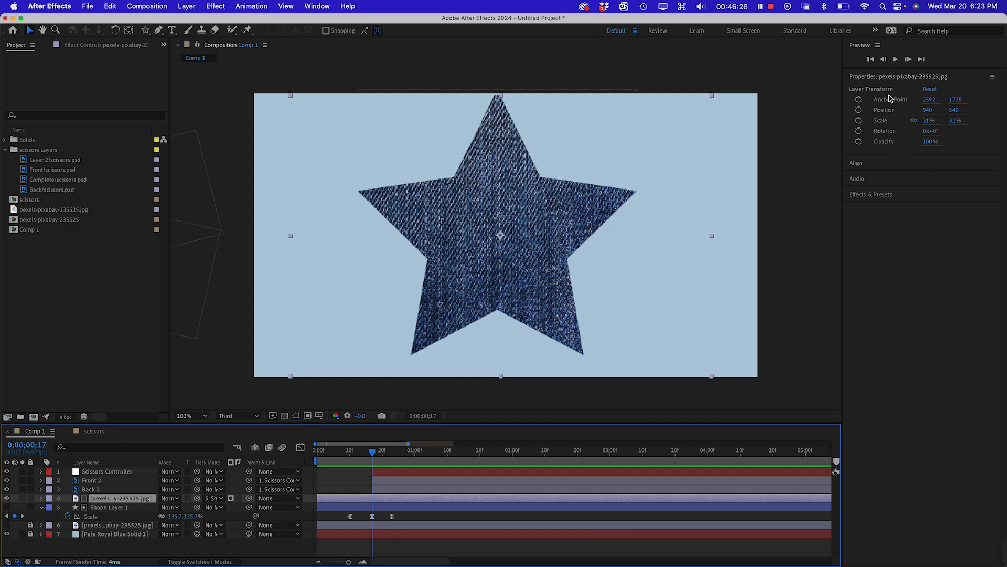
- Browse the available effect categories and search the effects and presets for "Wave"
{"action": "left_click", "coordinate": [868, 195]}
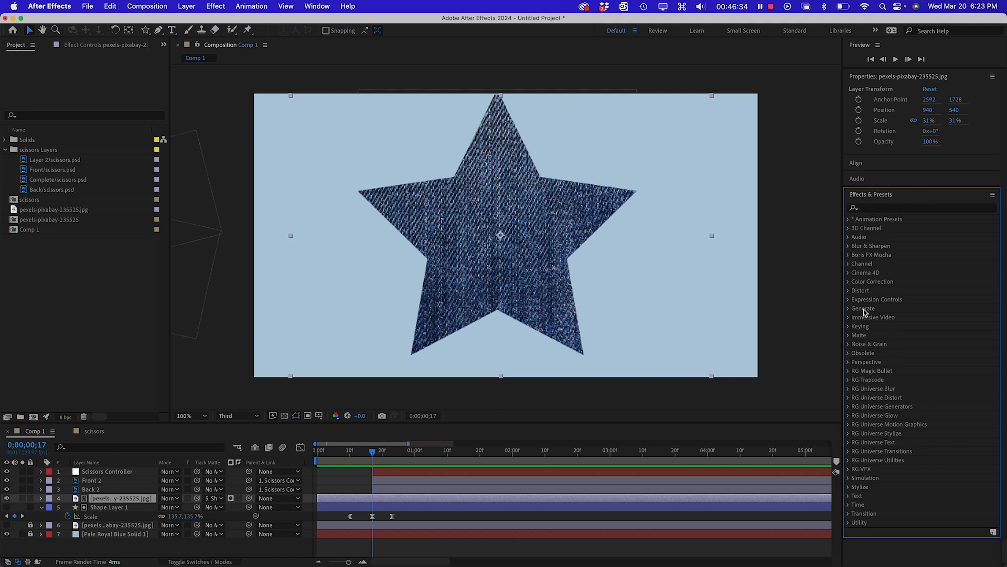
{"action": "left_click", "coordinate": [848, 237]}
{"action": "left_click", "coordinate": [848, 238]}
{"action": "left_click", "coordinate": [849, 264]}
{"action": "left_click", "coordinate": [849, 265]}
{"action": "left_click", "coordinate": [883, 209]}
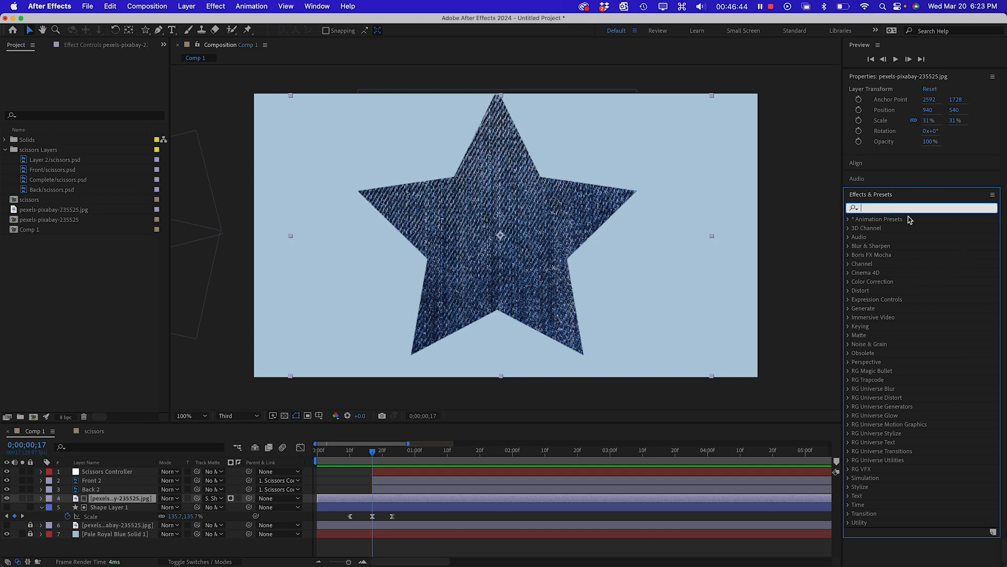
{"action": "type", "text": "Wave"}
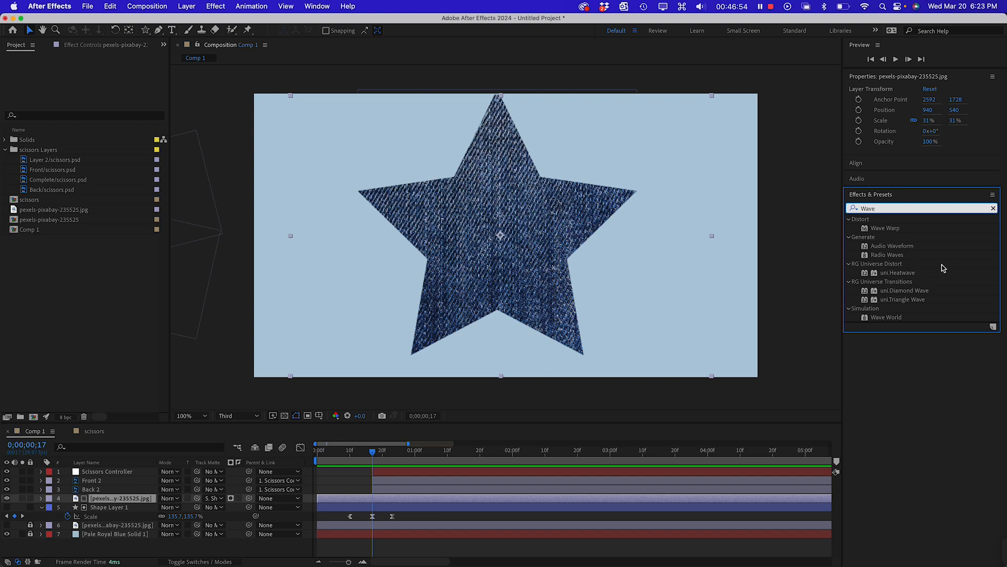
- Apply the Wave Warp effect to denim layer 4, pexels-pixabay-235525.jpg, and expand the layer's property groups in the timeline, leaving Effects and Transform collapsed
{"action": "left_click", "coordinate": [890, 231]}
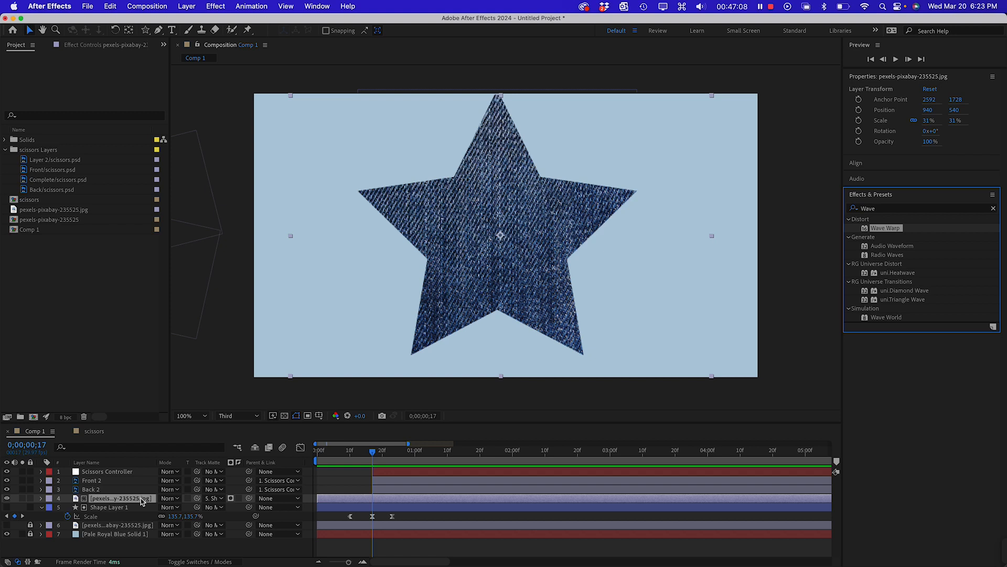
{"action": "left_click_drag", "start_coordinate": [865, 231], "coordinate": [138, 502]}
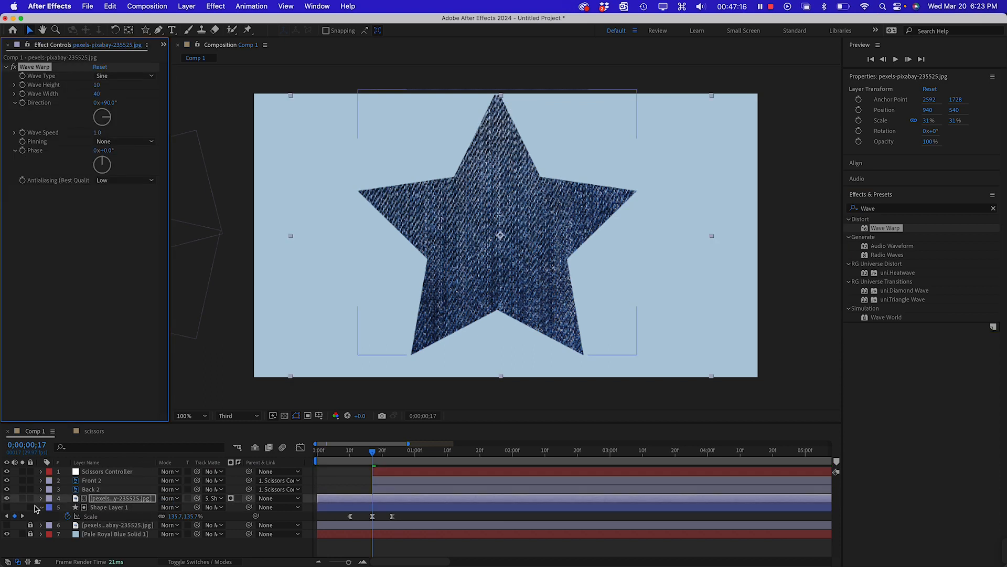
{"action": "left_click", "coordinate": [40, 498]}
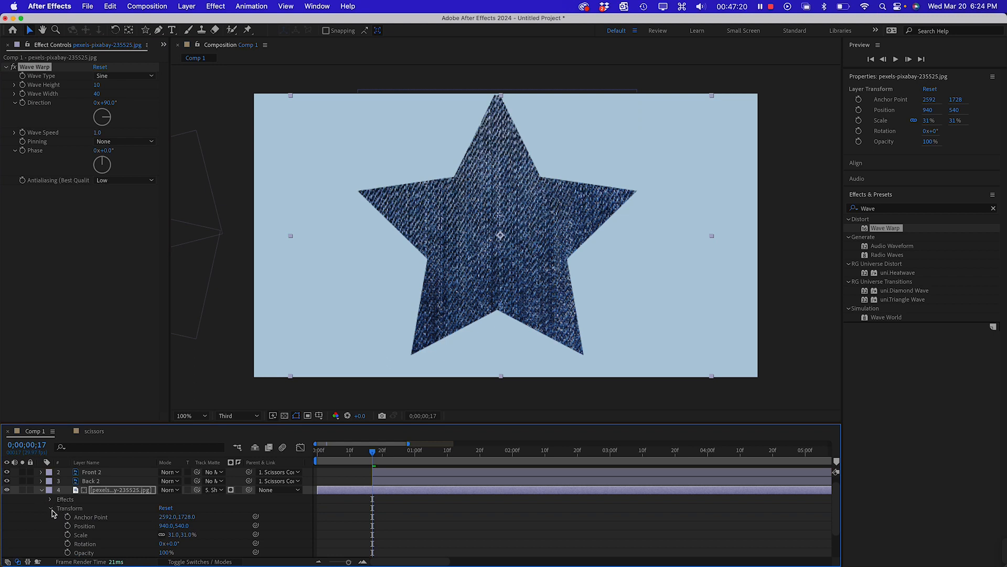
{"action": "left_click", "coordinate": [51, 509]}
{"action": "left_click", "coordinate": [58, 509]}
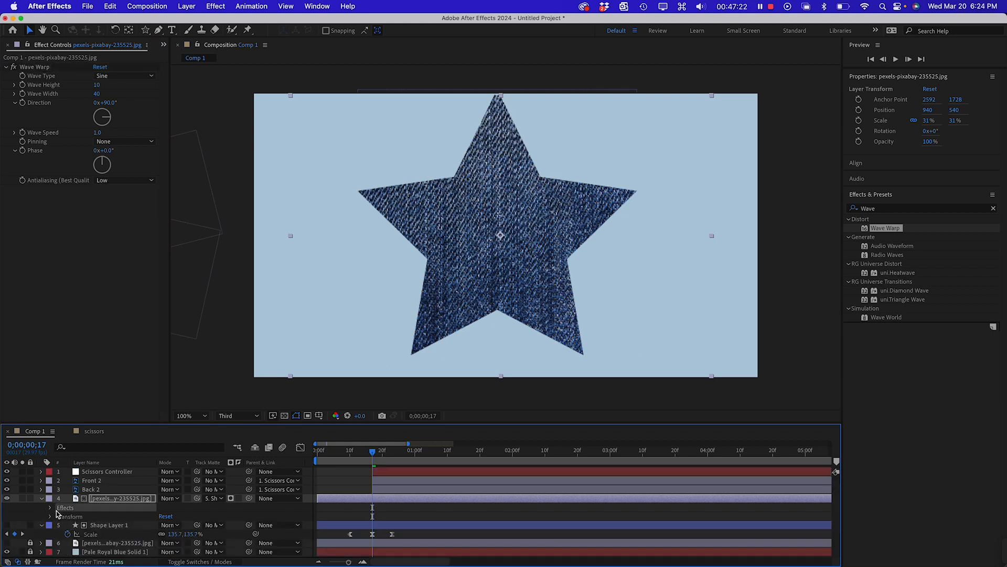
{"action": "left_click", "coordinate": [50, 508]}
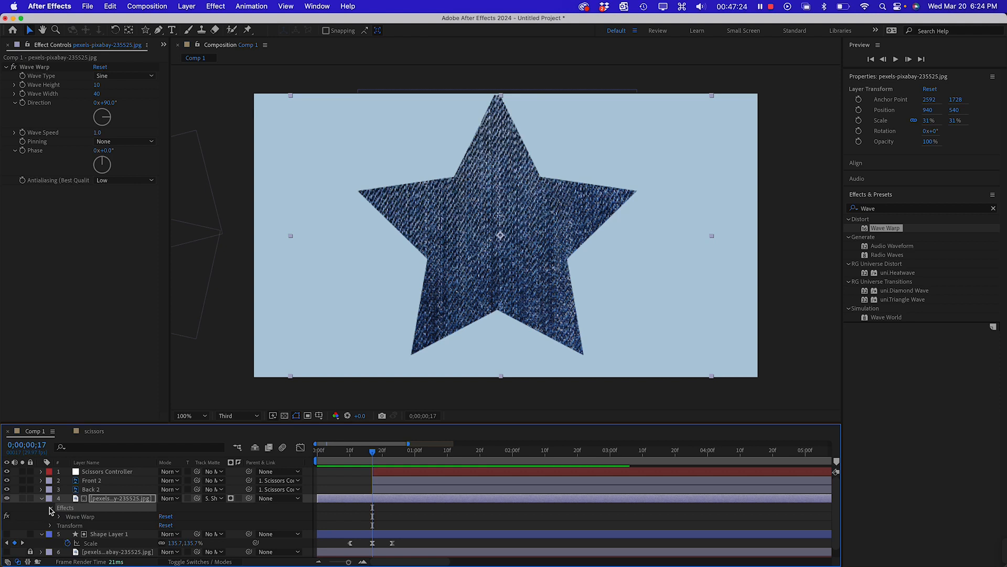
{"action": "left_click", "coordinate": [50, 509]}
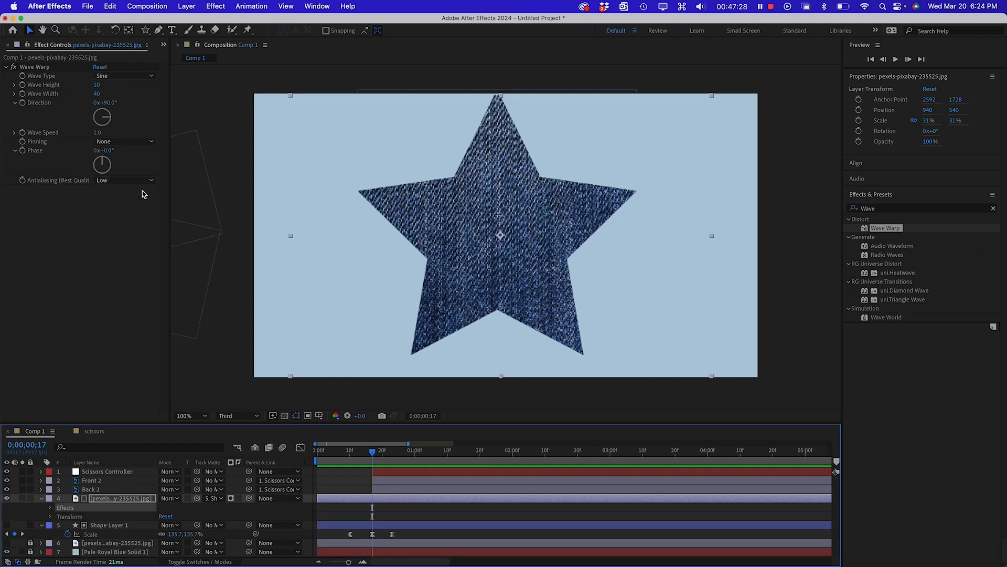
- Widen the effect settings area, preview the warped star from 0;00;00;00, and look through the Wave Type options, keeping Sine
{"action": "left_click_drag", "start_coordinate": [170, 231], "coordinate": [235, 231]}
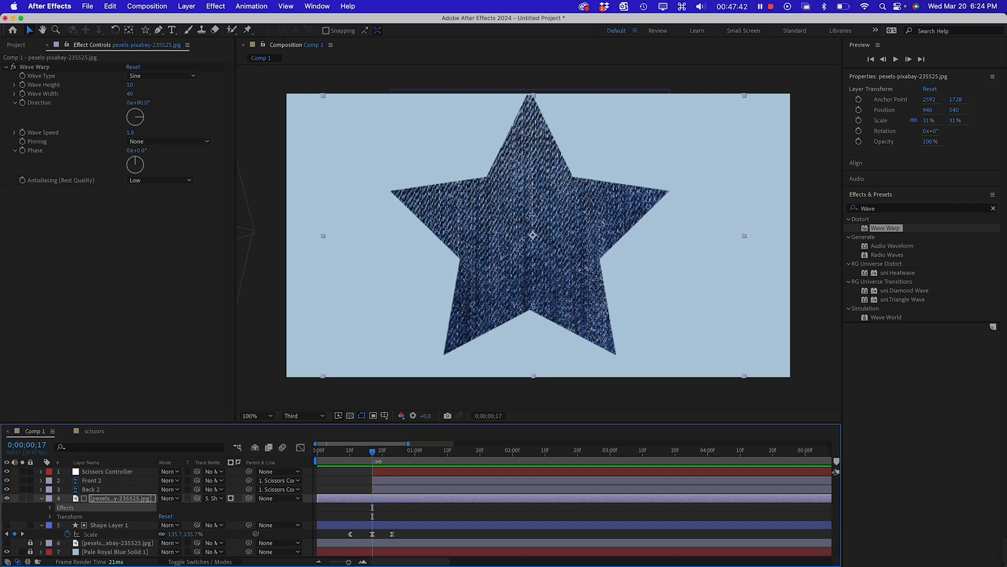
{"action": "left_click_drag", "start_coordinate": [373, 452], "coordinate": [308, 452]}
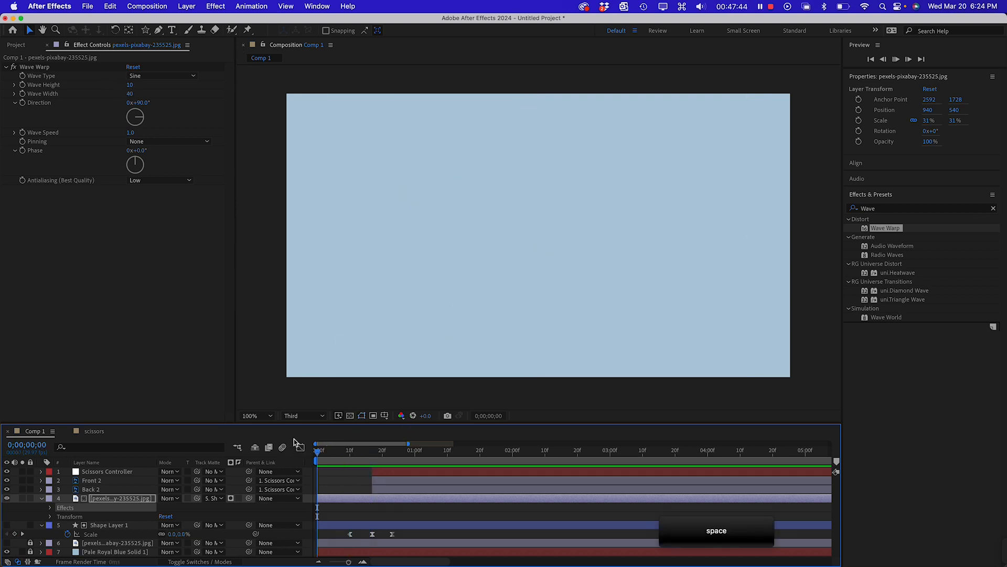
{"action": "key", "text": "space"}
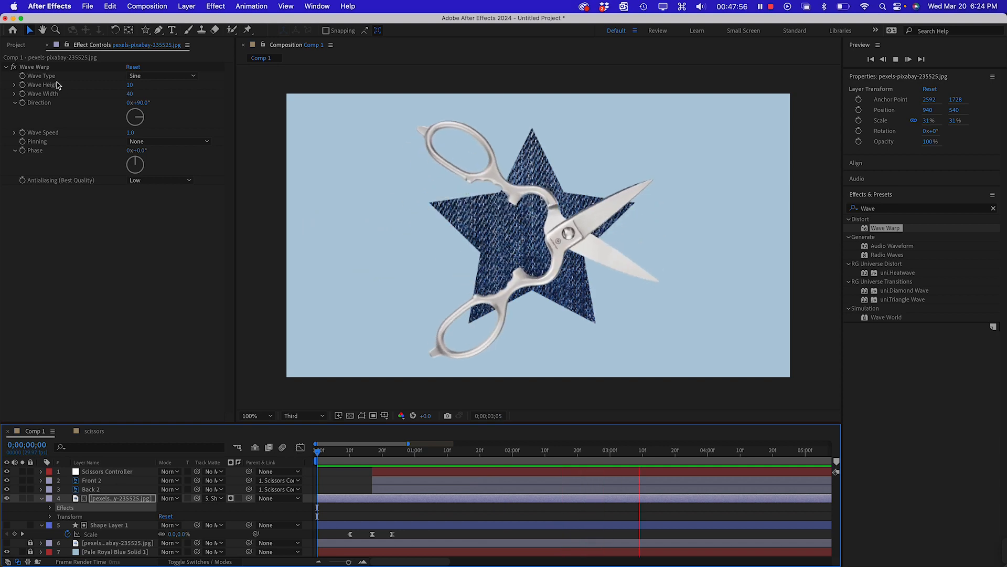
{"action": "left_click", "coordinate": [144, 78]}
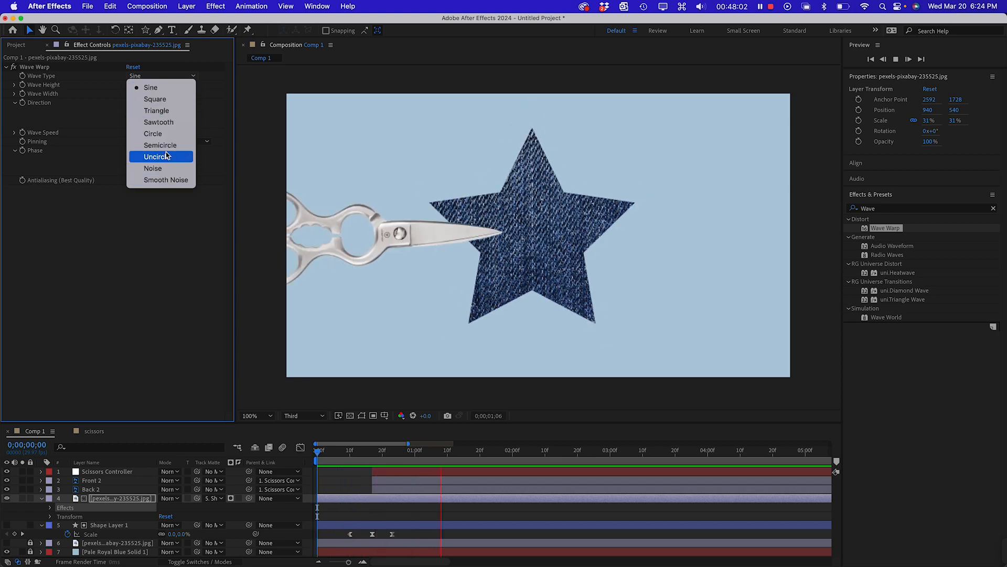
{"action": "left_click", "coordinate": [133, 86]}
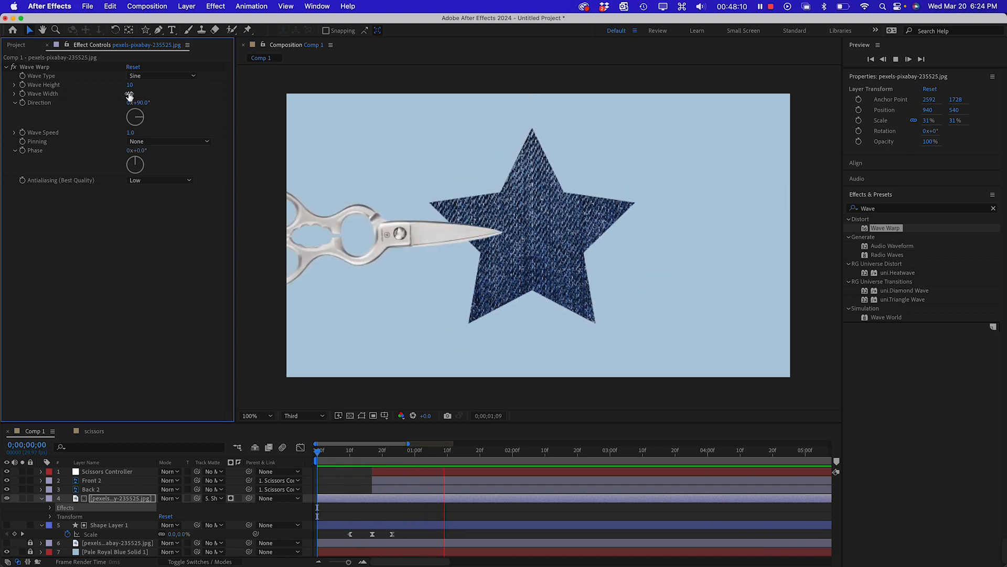
- Set the Wave Warp's Wave Width to 500 and its Wave Height to 150
{"action": "left_click_drag", "start_coordinate": [129, 95], "coordinate": [137, 94]}
{"action": "left_click_drag", "start_coordinate": [416, 86], "coordinate": [832, 80]}
{"action": "key", "text": "space"}
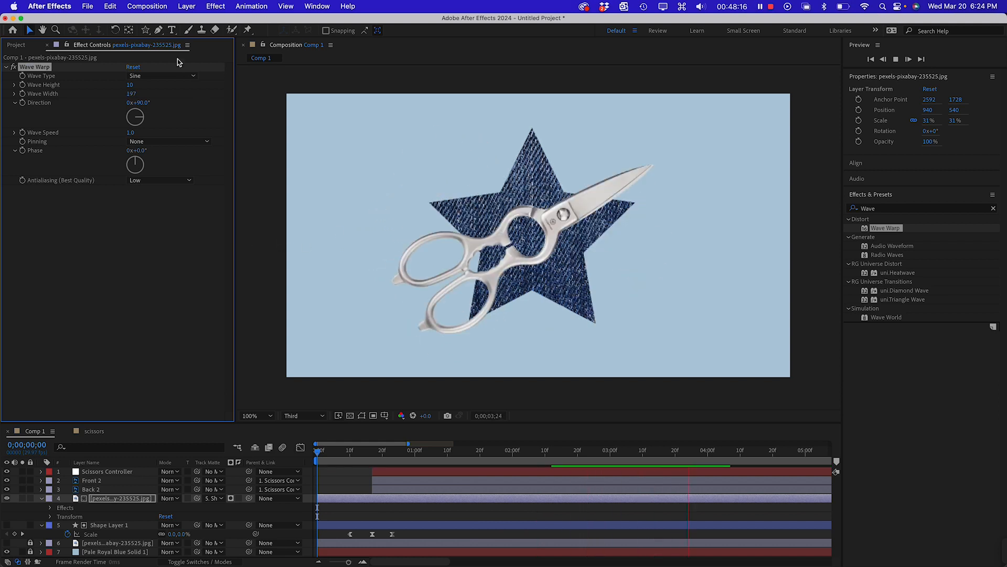
{"action": "left_click_drag", "start_coordinate": [536, 89], "coordinate": [889, 67]}
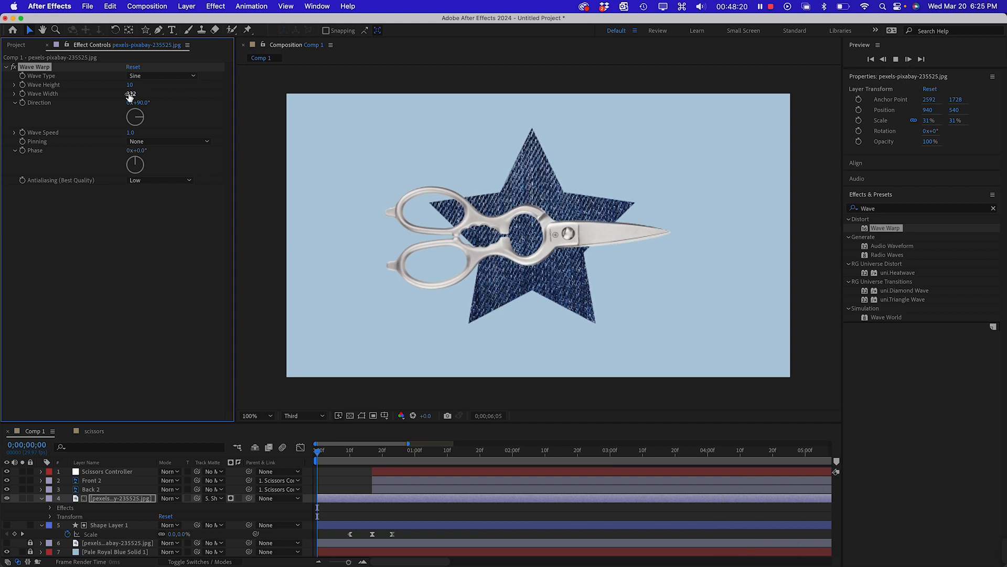
{"action": "left_click", "coordinate": [132, 95]}
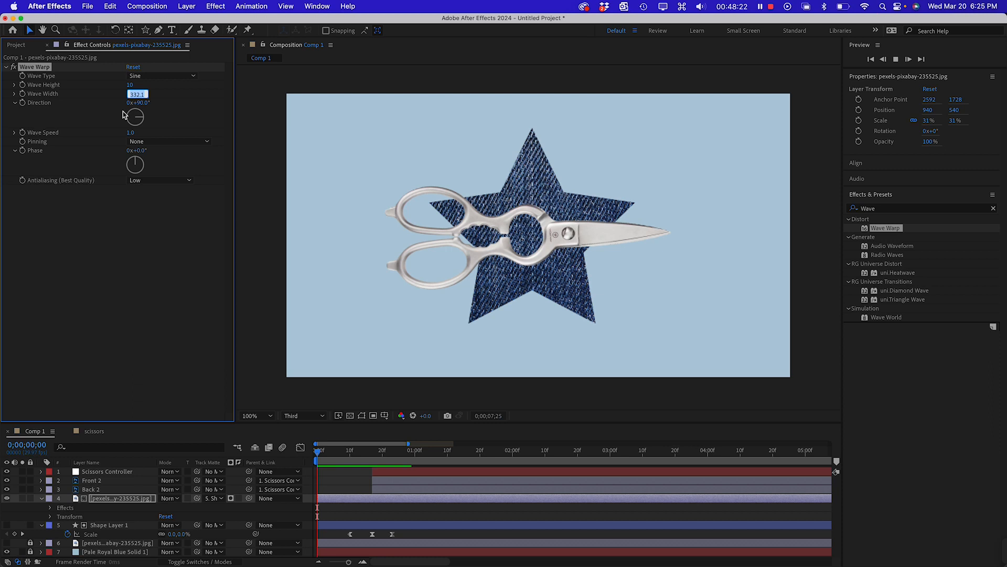
{"action": "type", "text": "500"}
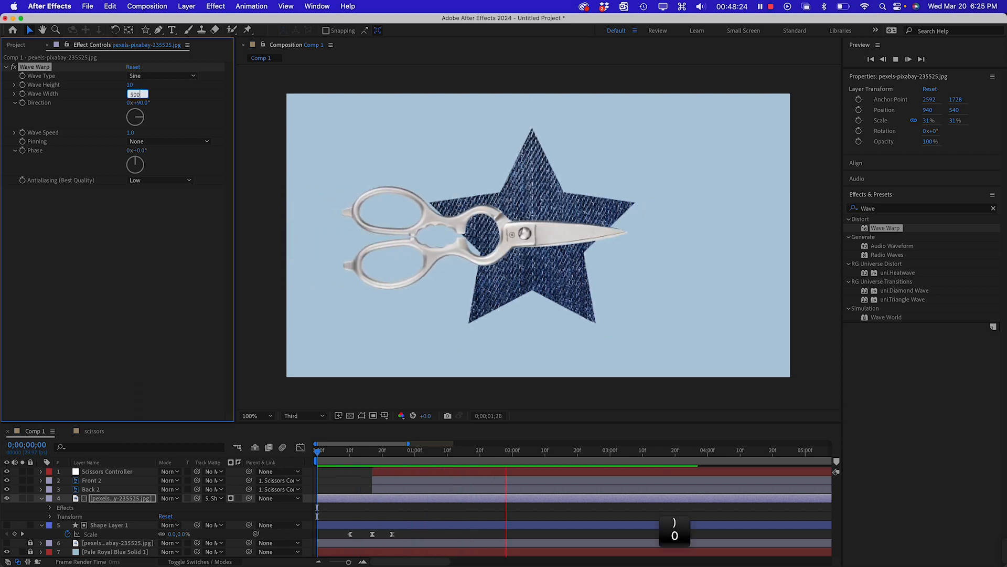
{"action": "key", "text": "Return"}
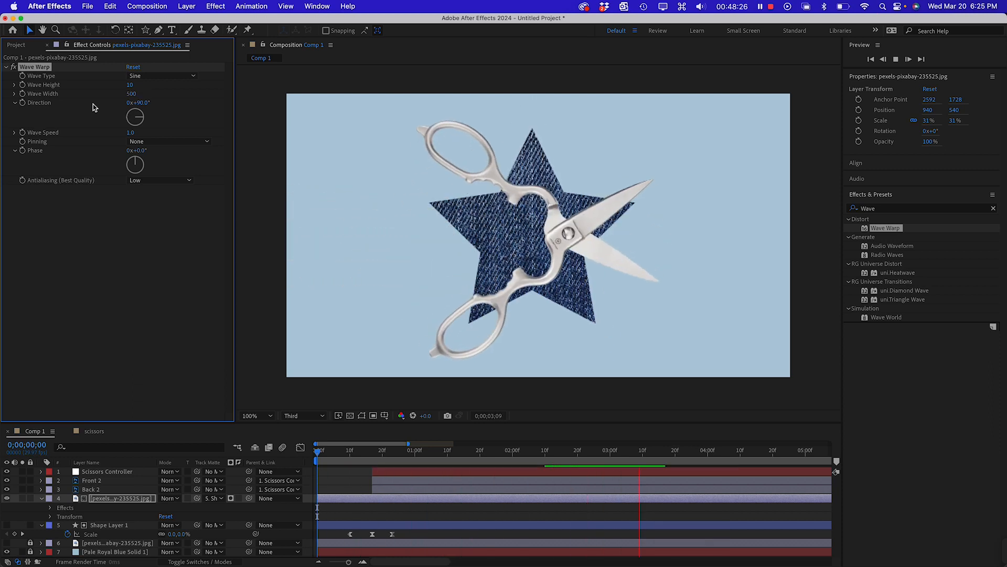
{"action": "left_click", "coordinate": [129, 86]}
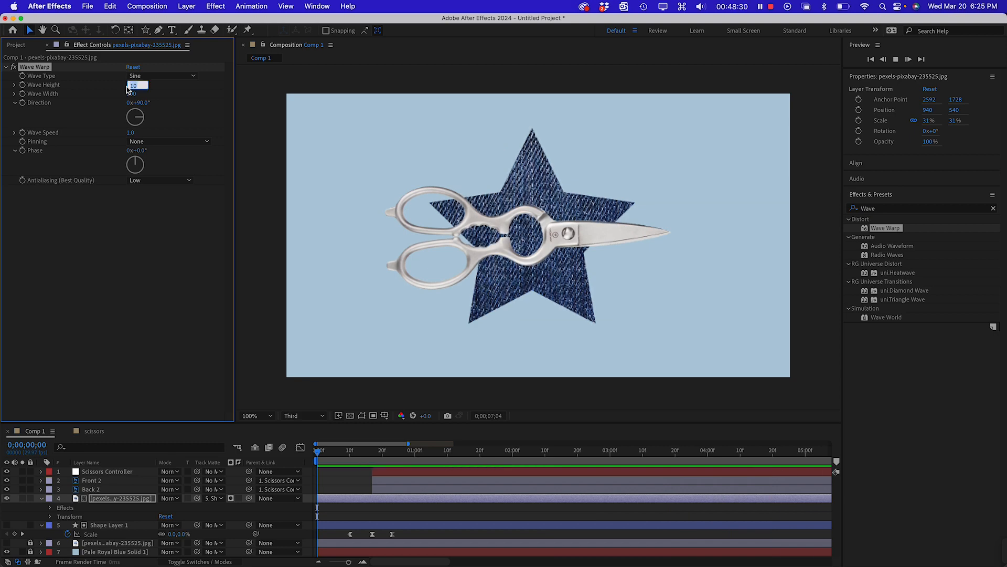
{"action": "type", "text": "150"}
{"action": "key", "text": "Return"}
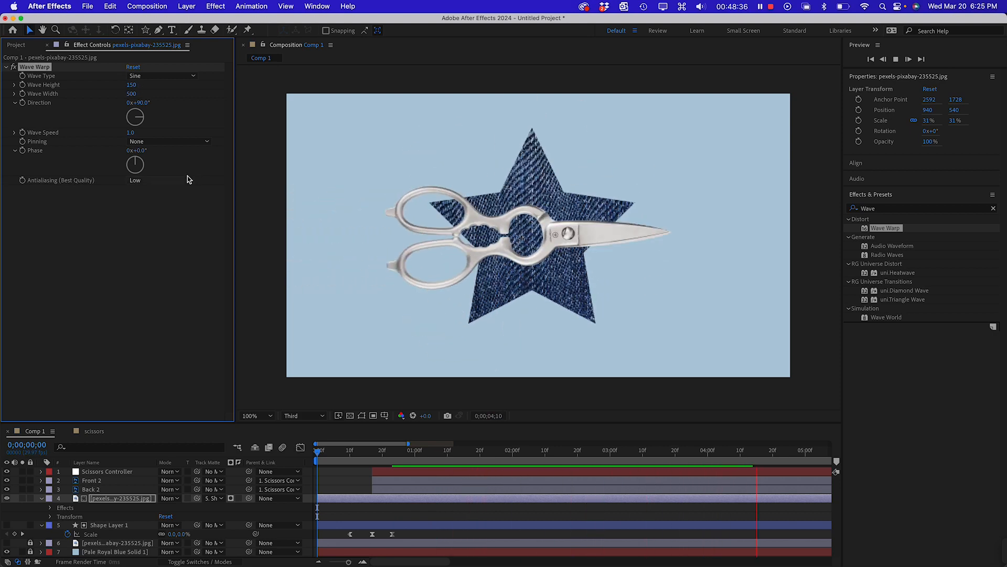
- Hide the Scissors Controller, Front 2 and Back 2 layers, and preview the star alone with the playhead at 0;00;00;19
{"action": "left_click", "coordinate": [364, 455]}
{"action": "key", "text": "space"}
{"action": "left_click_drag", "start_coordinate": [372, 452], "coordinate": [318, 450]}
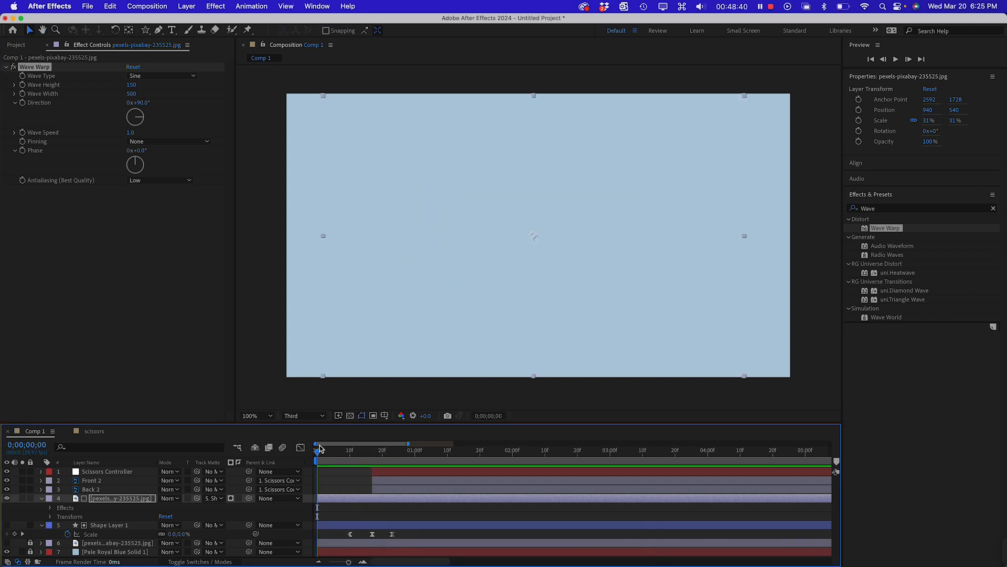
{"action": "left_click_drag", "start_coordinate": [8, 473], "coordinate": [6, 491]}
{"action": "mouse_move", "coordinate": [391, 452]}
{"action": "left_mouse_down"}
{"action": "mouse_move", "coordinate": [449, 453]}
{"action": "mouse_move", "coordinate": [379, 452]}
{"action": "left_mouse_up"}
{"action": "key", "text": "space"}
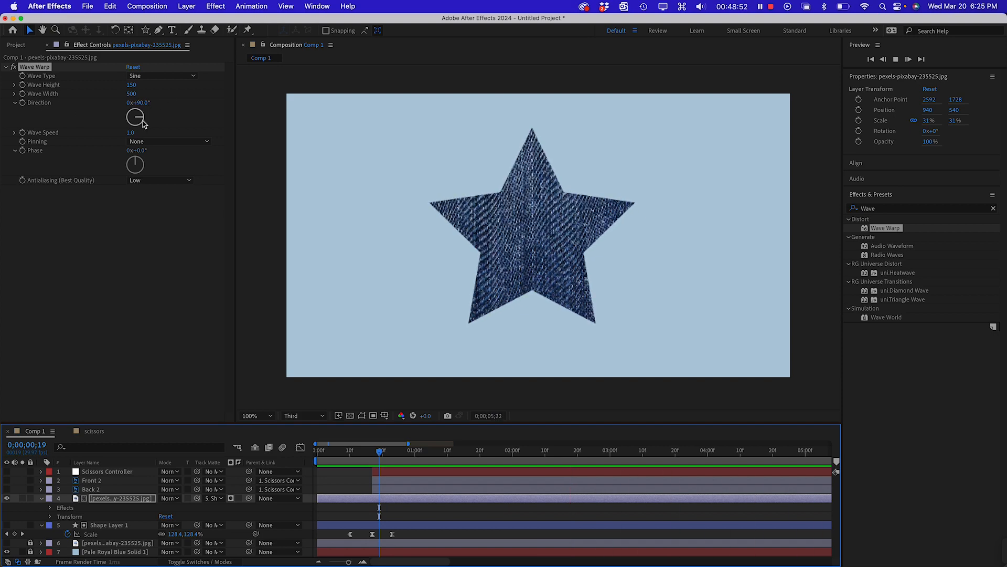
- Turn the Wave Warp's Direction to 134° and set its Wave Width to 700
{"action": "left_click_drag", "start_coordinate": [143, 119], "coordinate": [143, 127]}
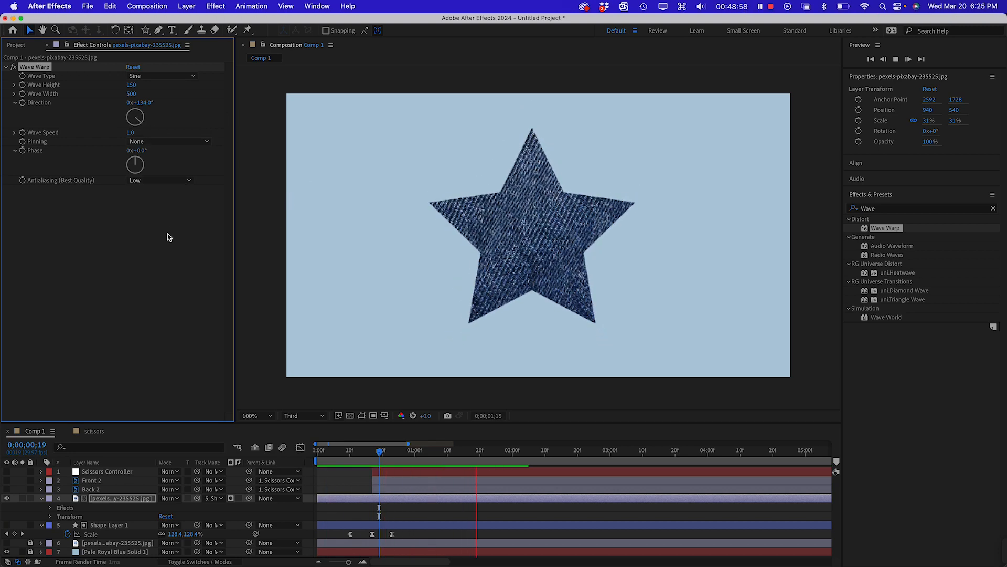
{"action": "left_click", "coordinate": [132, 94]}
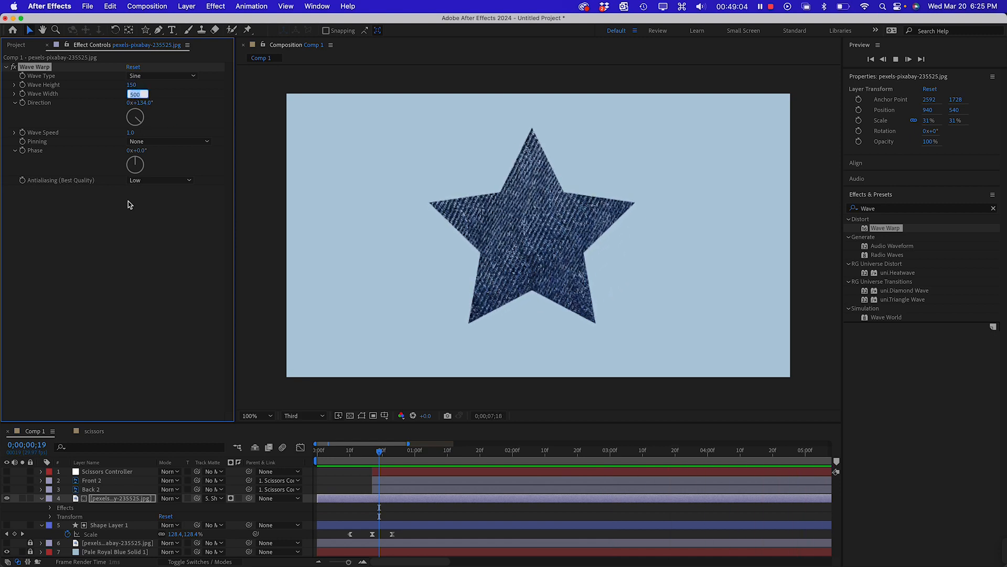
{"action": "type", "text": "70"}
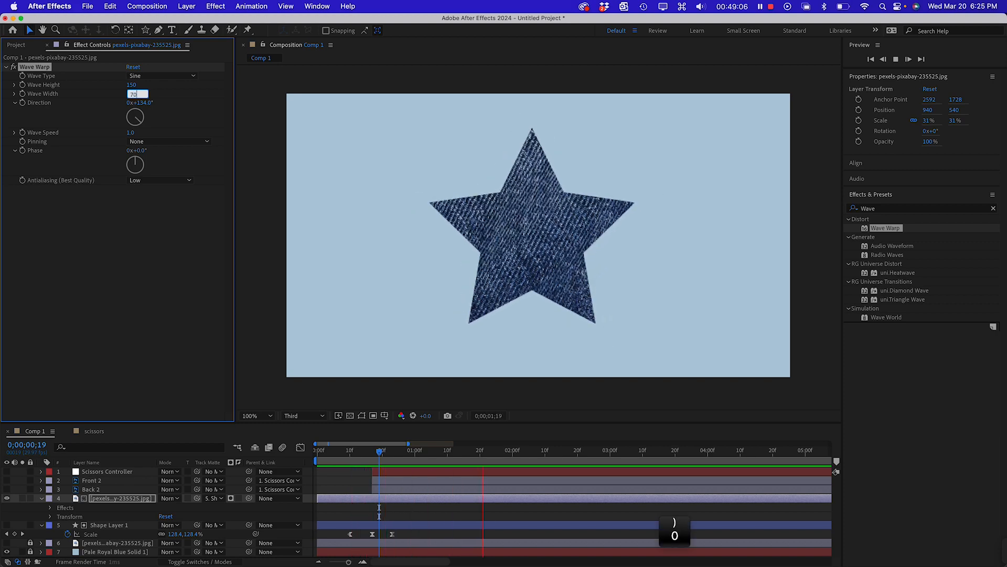
{"action": "key", "text": "Return"}
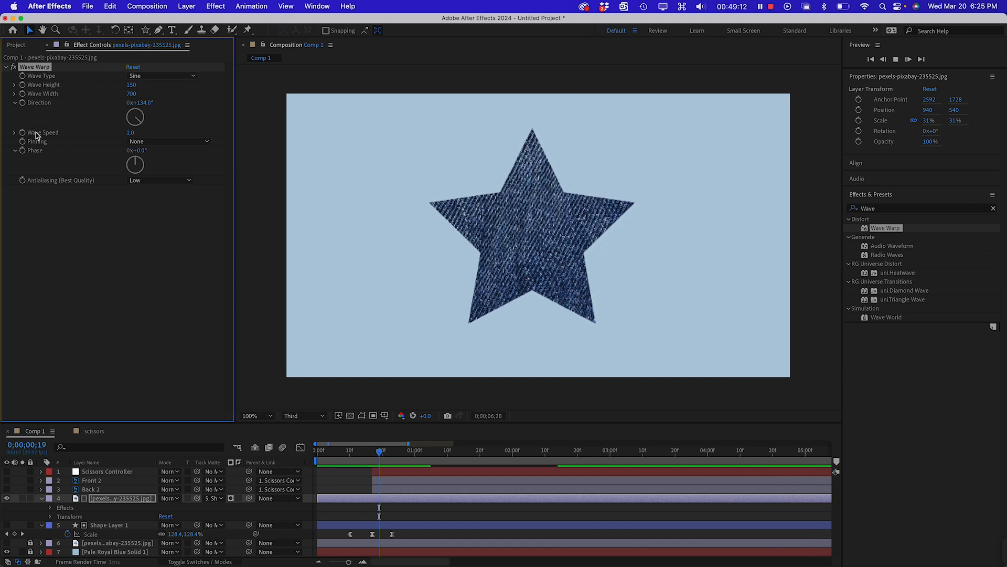
- Slow the denim's wave motion by setting the Wave Speed to 0.5
{"action": "left_click", "coordinate": [130, 132]}
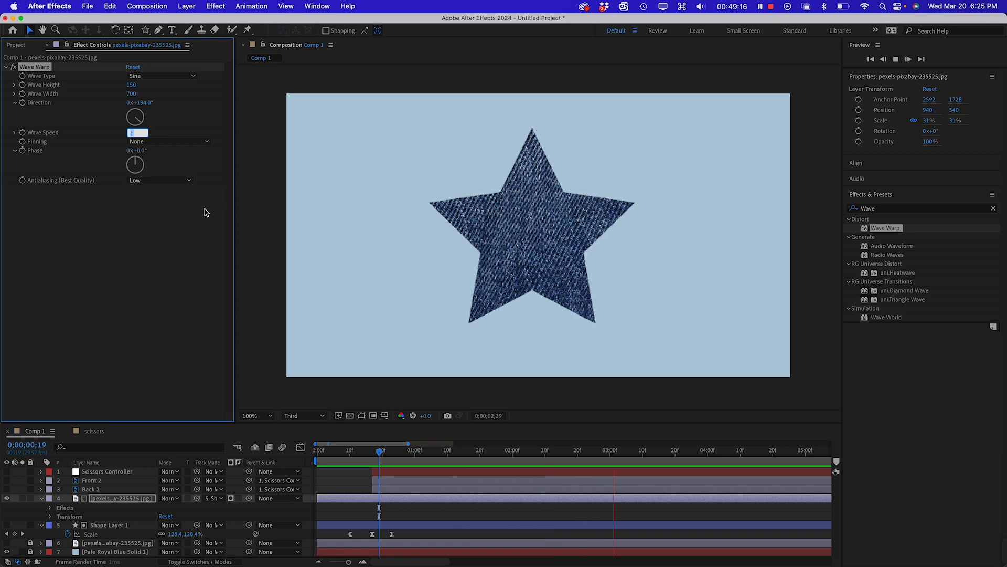
{"action": "type", "text": "5"}
{"action": "key", "text": "Return"}
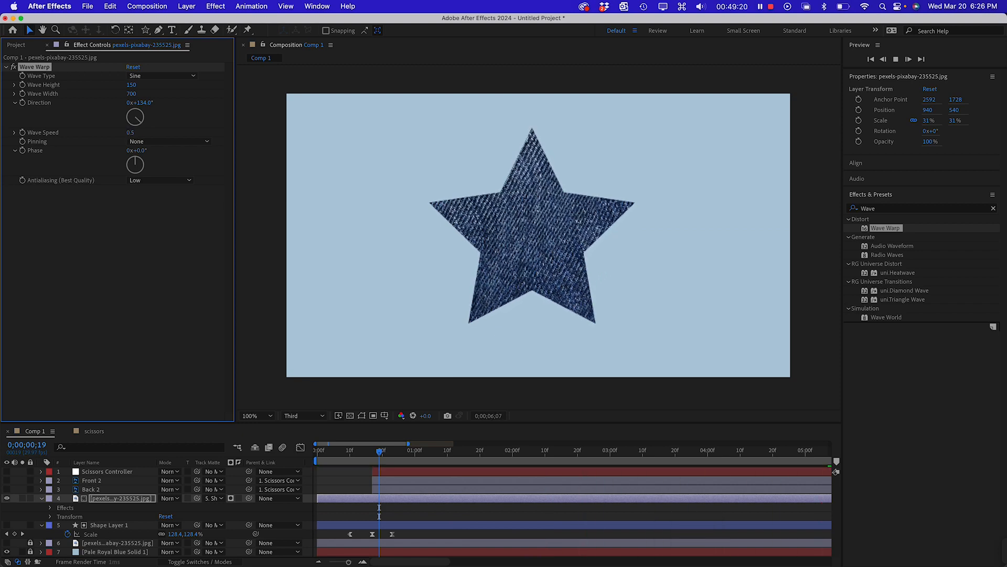
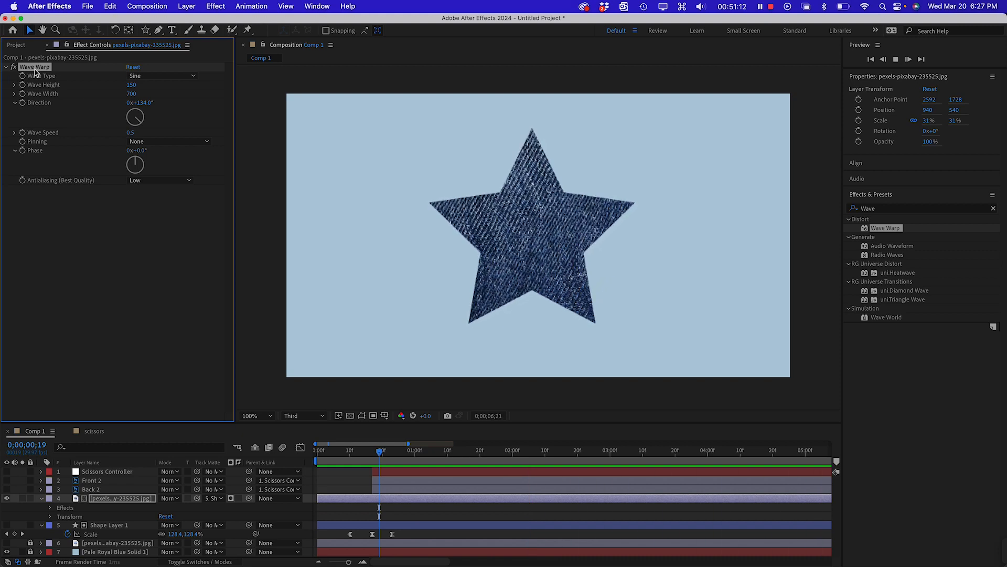
- Collapse the Wave Warp settings and select denim layer 4 in the timeline with the preview playing
{"action": "left_click", "coordinate": [6, 67]}
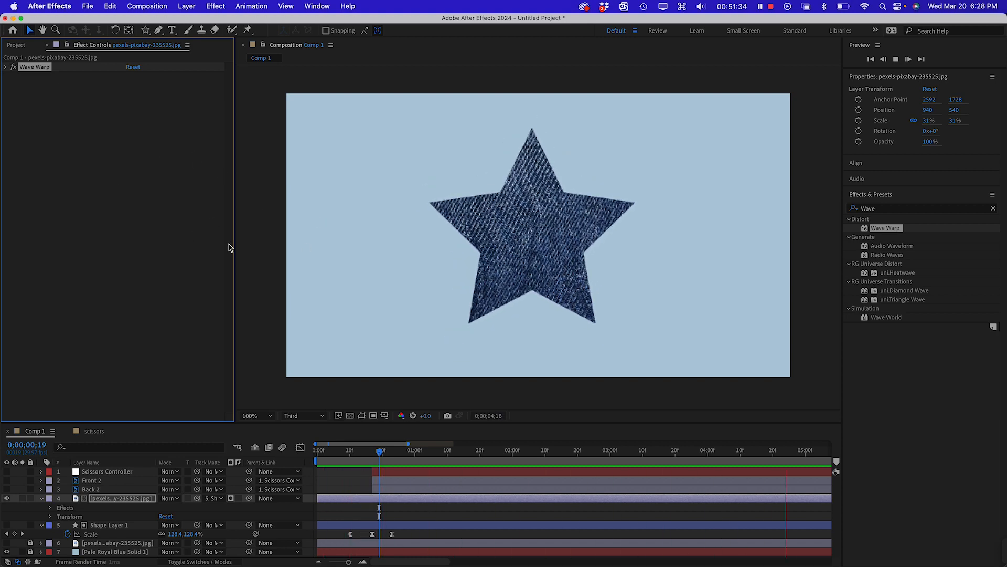
{"action": "left_click", "coordinate": [67, 77]}
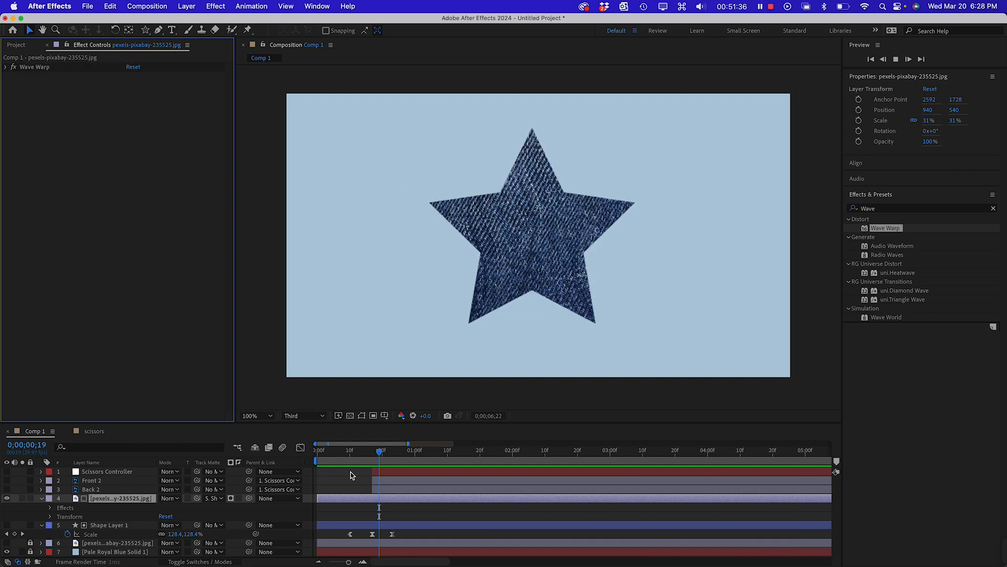
{"action": "left_click", "coordinate": [104, 497]}
{"action": "key", "text": "space"}
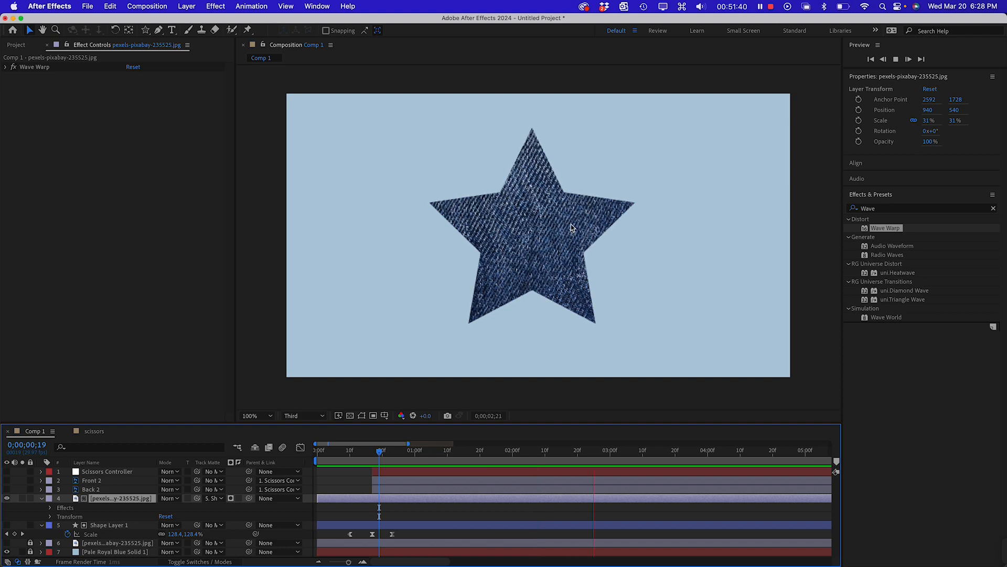
- Find and apply the "Colorize - red hand tint" preset to denim layer 4, and narrow the lower end of its Hue/Saturation Reds channel range
{"action": "left_click", "coordinate": [864, 208]}
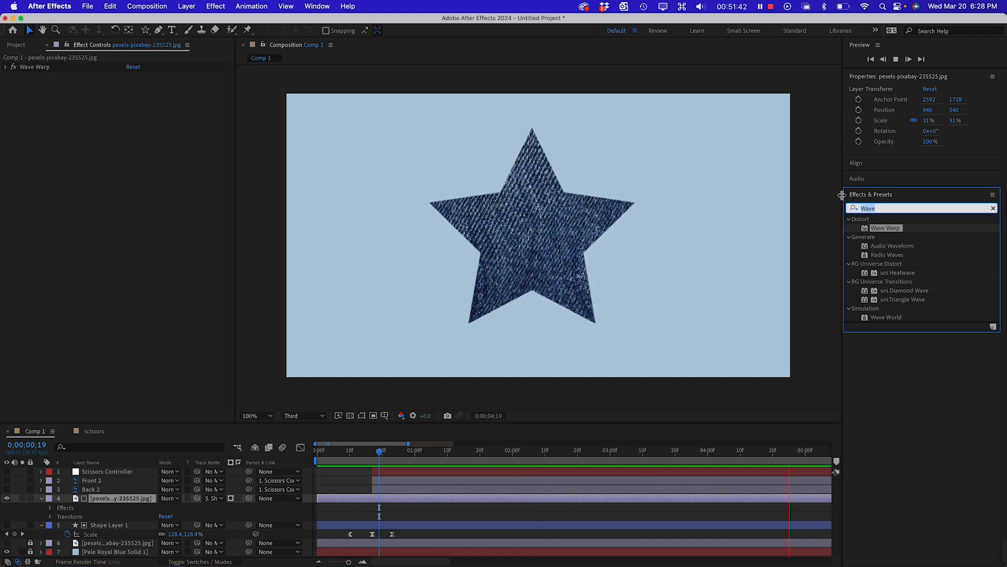
{"action": "type", "text": "color"}
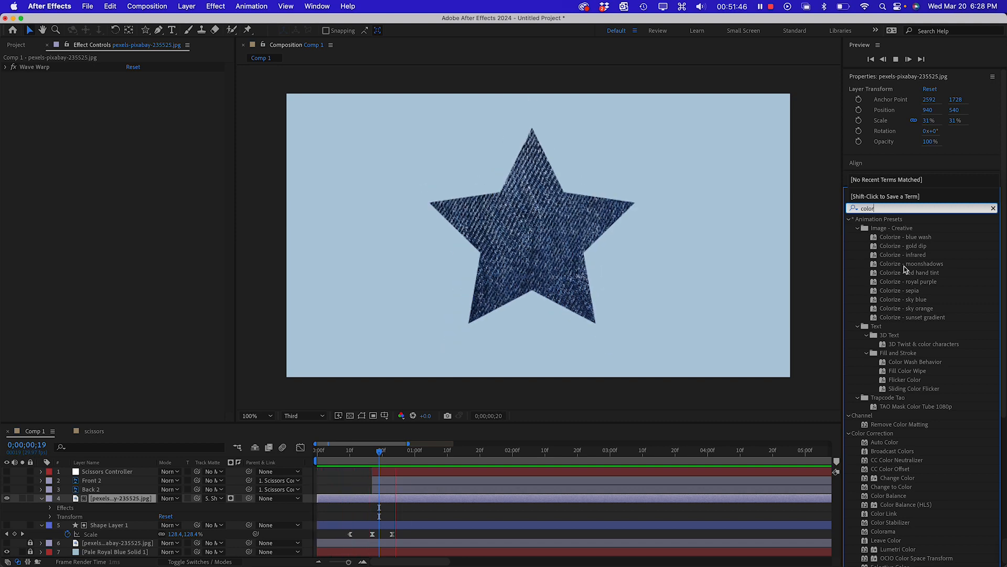
{"action": "scroll", "coordinate": [899, 262], "scroll_direction": "down", "scroll_amount": 3}
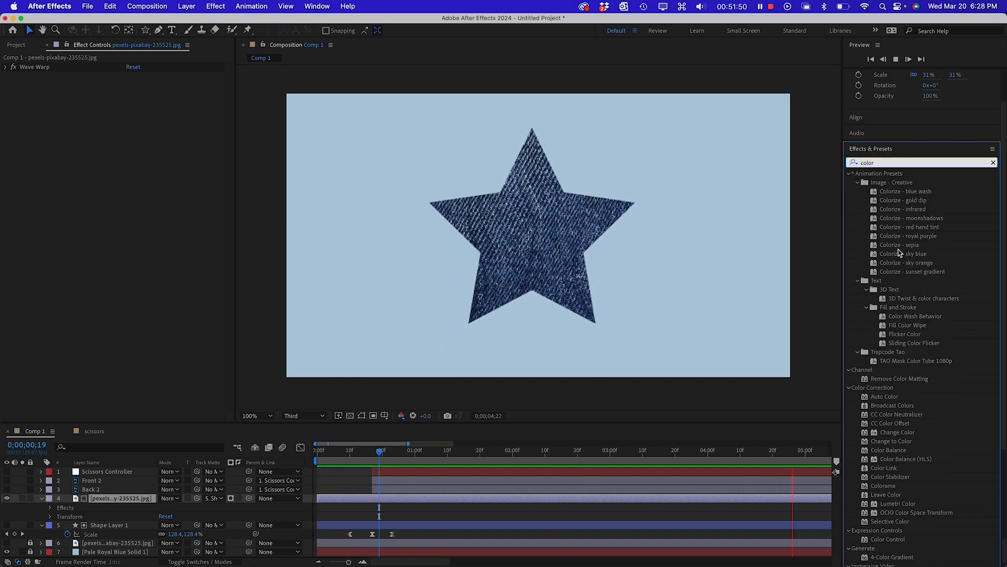
{"action": "left_click", "coordinate": [875, 229]}
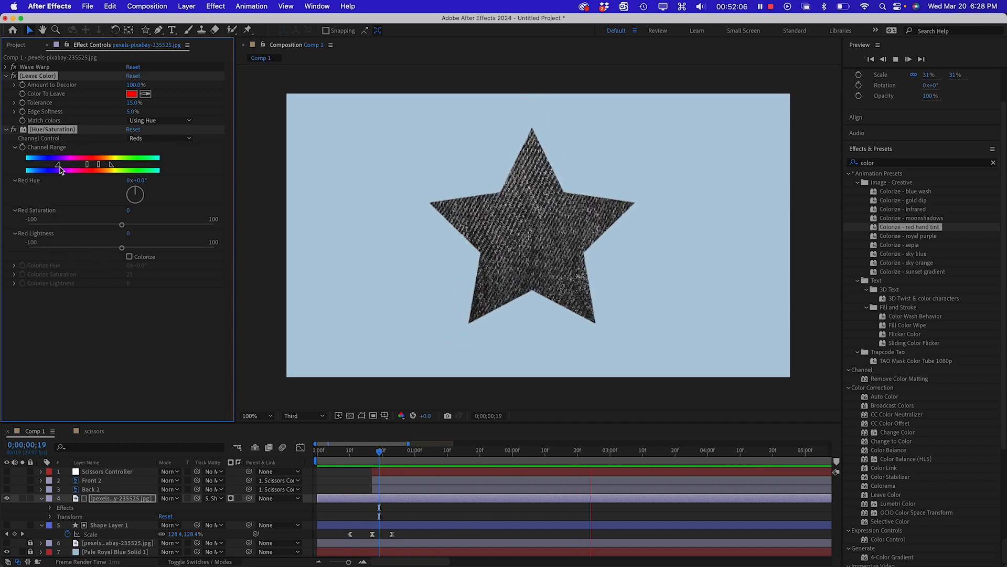
{"action": "left_click_drag", "start_coordinate": [74, 166], "coordinate": [68, 167]}
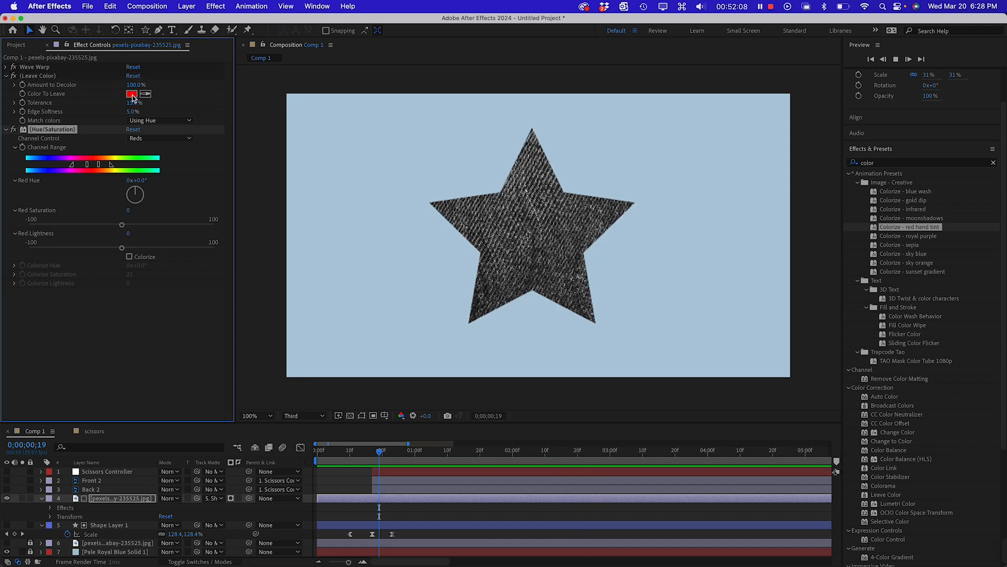
- Set the Leave Color effect's Tolerance to about 70.2%, Edge Softness to about 45.5%, and Match colors to Using RGB
{"action": "left_click", "coordinate": [15, 103]}
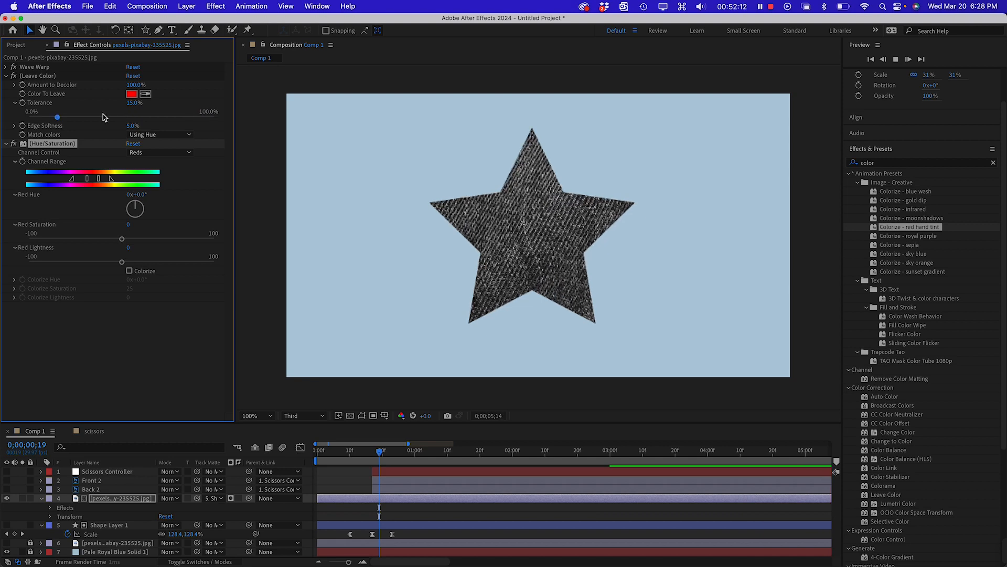
{"action": "left_click_drag", "start_coordinate": [58, 117], "coordinate": [166, 119]}
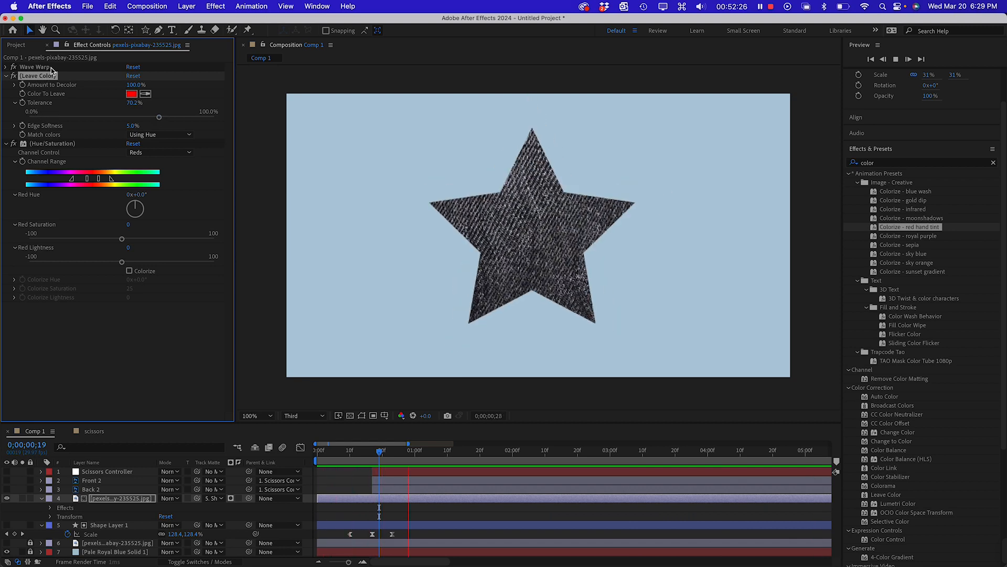
{"action": "left_click", "coordinate": [15, 127]}
{"action": "left_click_drag", "start_coordinate": [40, 140], "coordinate": [112, 149]}
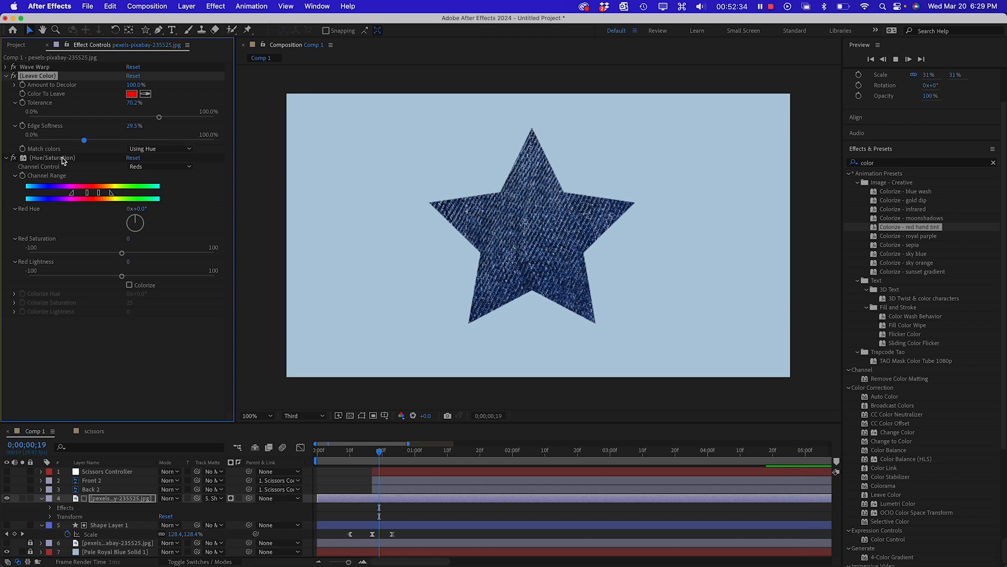
{"action": "left_click", "coordinate": [149, 149]}
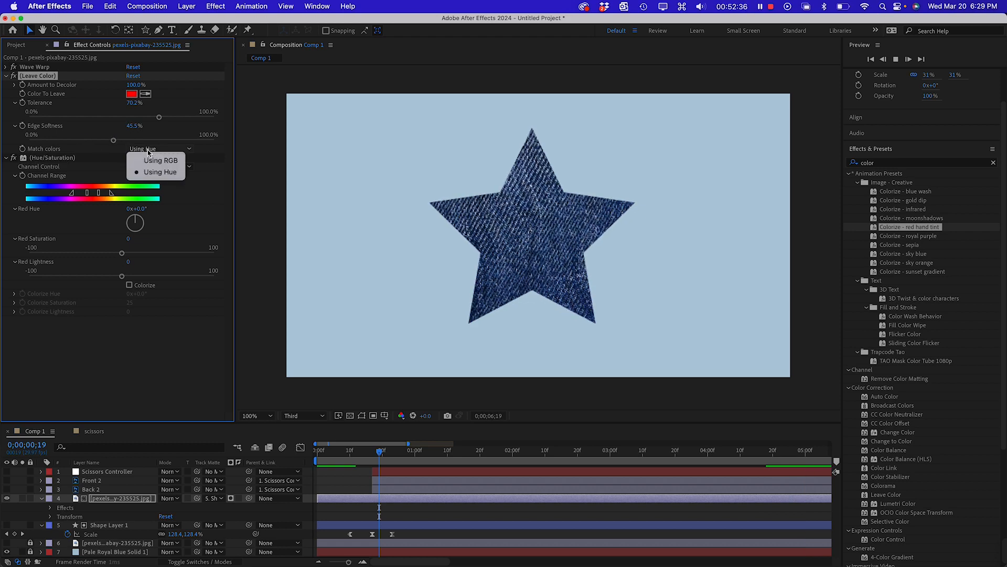
{"action": "left_click", "coordinate": [149, 157]}
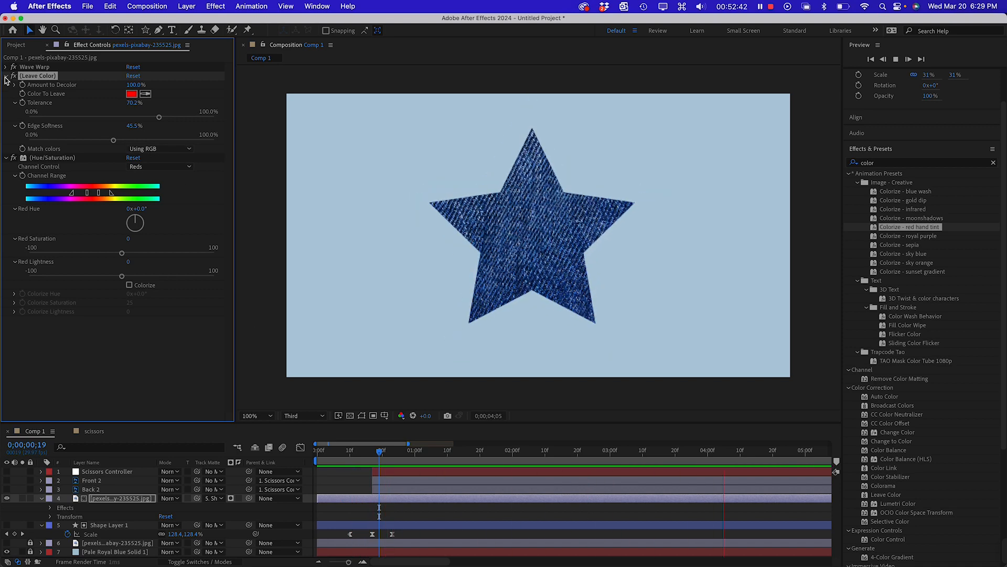
- Collapse the Hue/Saturation and Leave Color settings, toggle effects to compare the denim's look, and deselect the Leave Color effect
{"action": "left_click", "coordinate": [7, 158]}
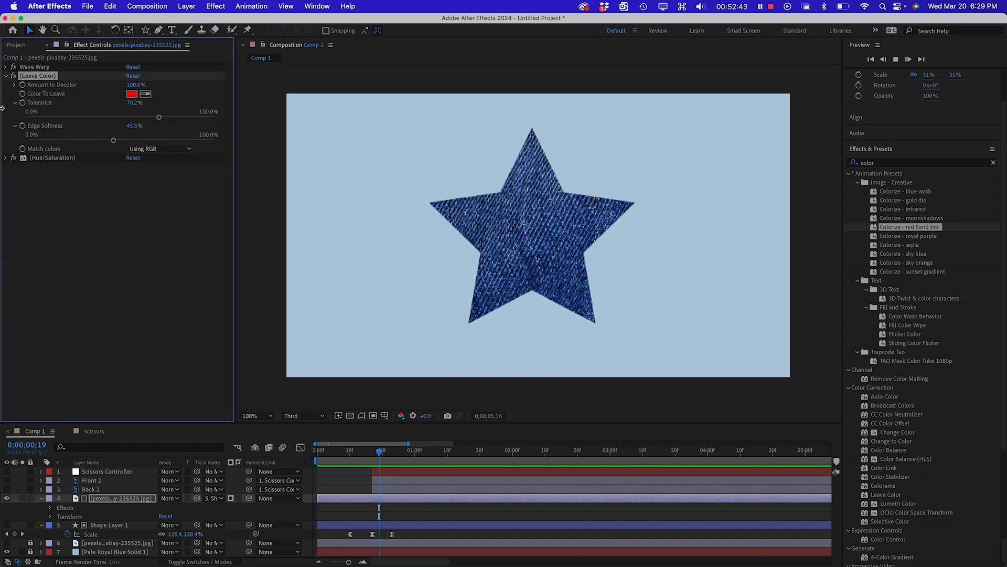
{"action": "left_click", "coordinate": [7, 77]}
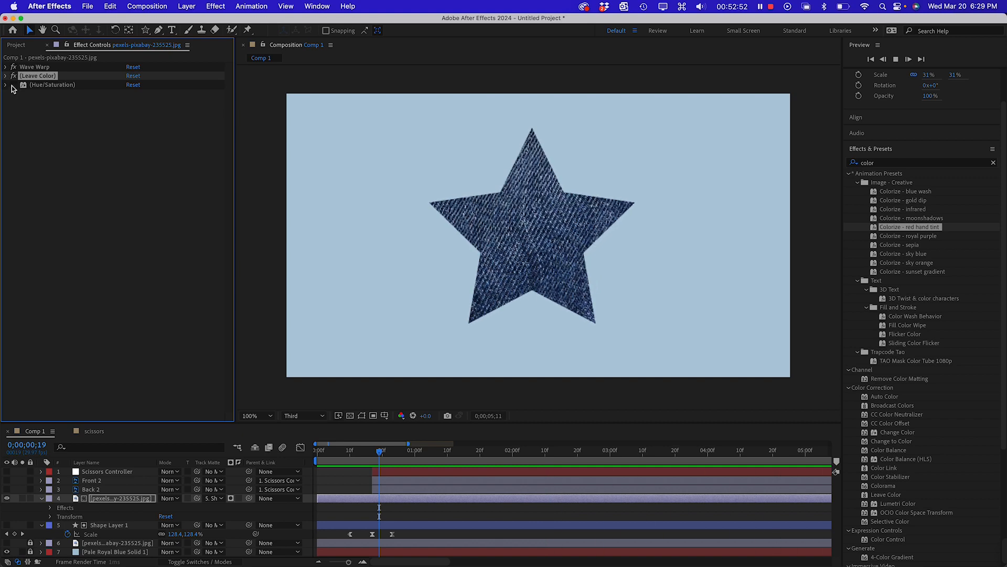
{"action": "left_click", "coordinate": [12, 86]}
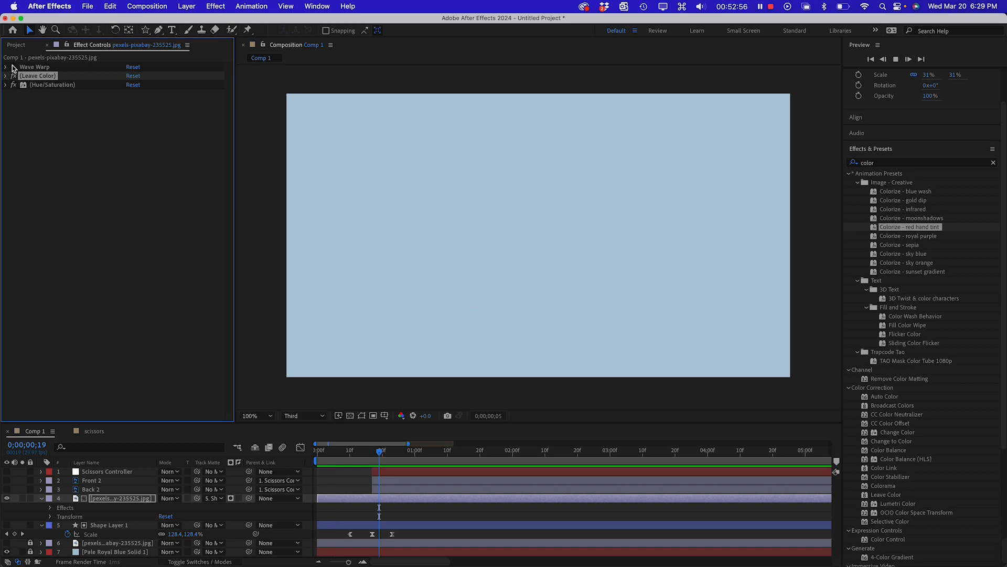
{"action": "left_click", "coordinate": [14, 68]}
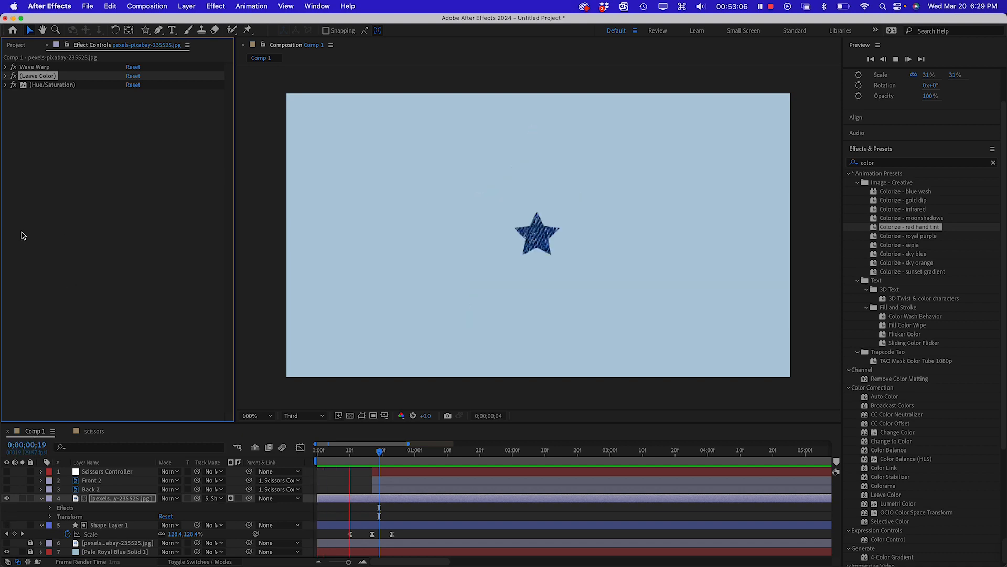
{"action": "left_click", "coordinate": [65, 184]}
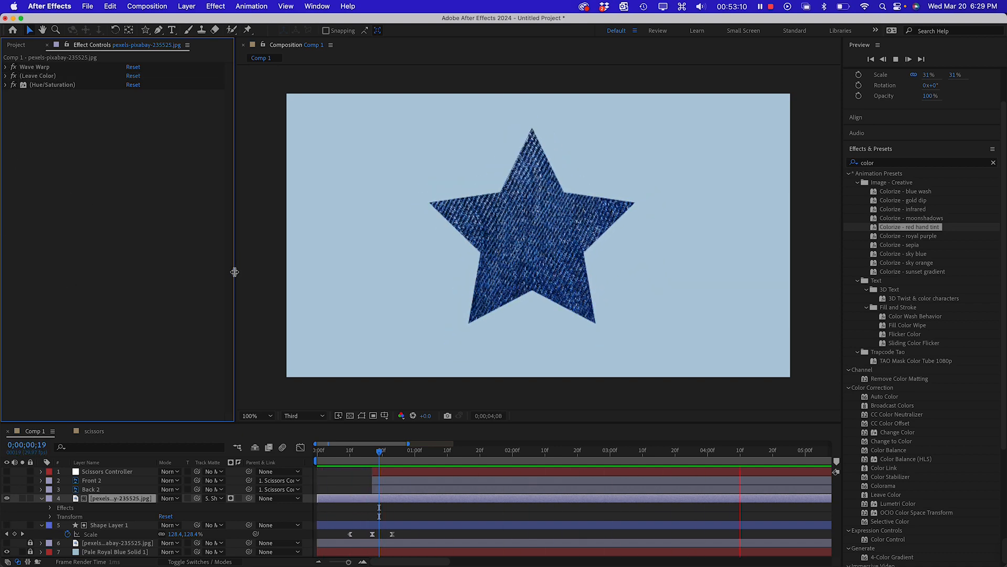
- Stop the preview, deselect the denim layer, and move the current time to 0;00;00;24
{"action": "key", "text": "super+minus"}
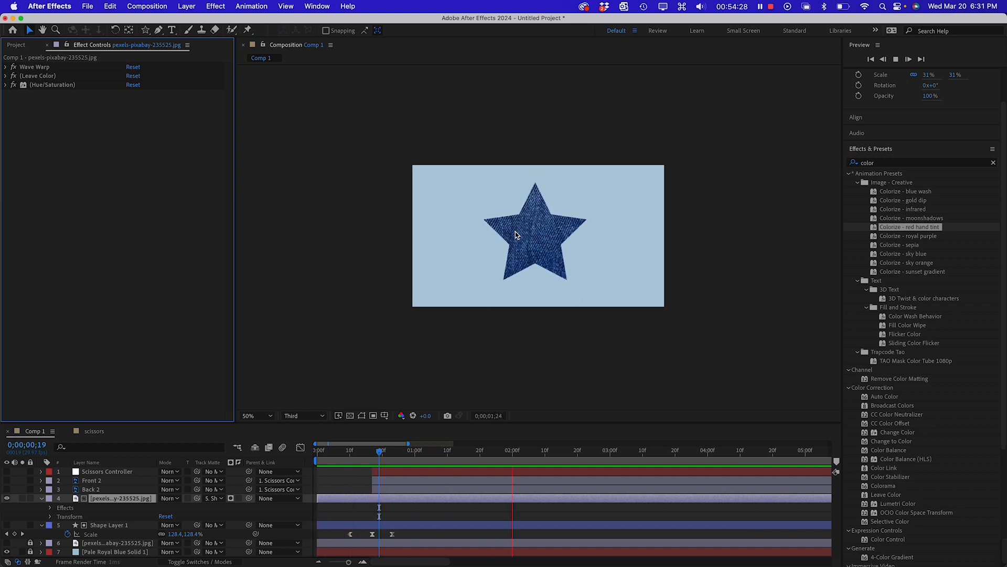
{"action": "left_click", "coordinate": [325, 290]}
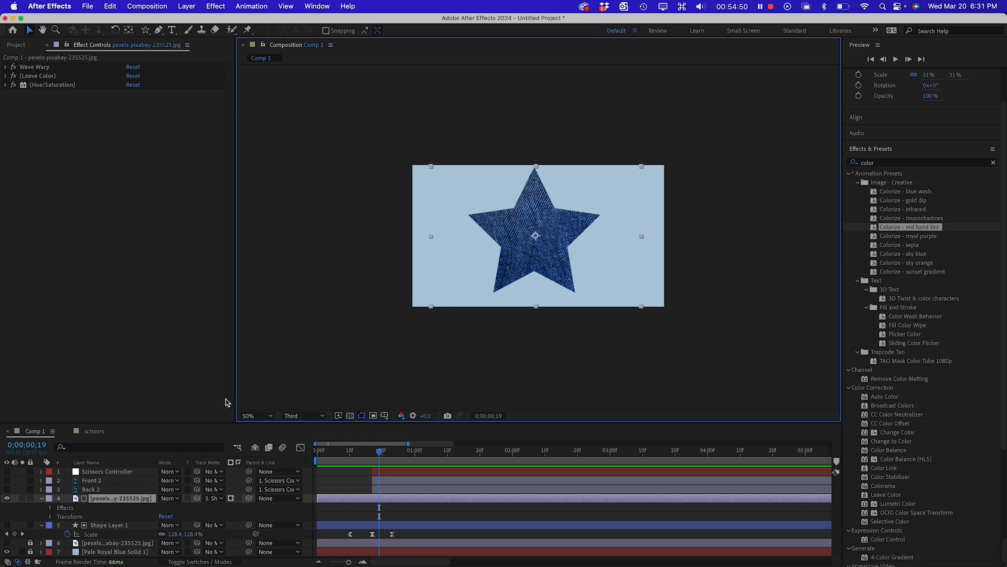
{"action": "left_click", "coordinate": [417, 380]}
{"action": "mouse_move", "coordinate": [385, 455]}
{"action": "left_mouse_down"}
{"action": "mouse_move", "coordinate": [334, 451]}
{"action": "mouse_move", "coordinate": [399, 450]}
{"action": "left_mouse_up"}
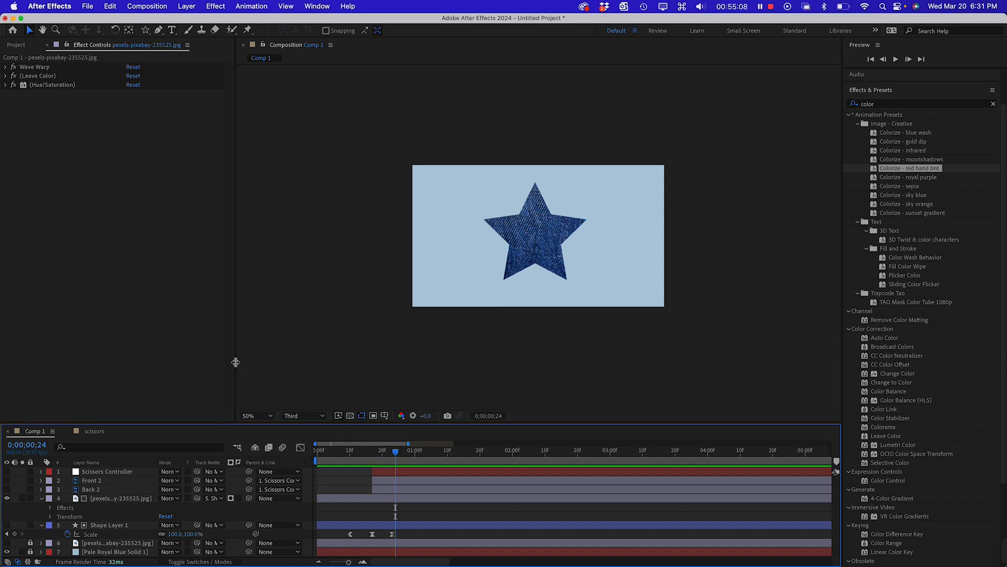
- Show the project's items and collapse the scissors Layers folder
{"action": "left_click", "coordinate": [136, 303]}
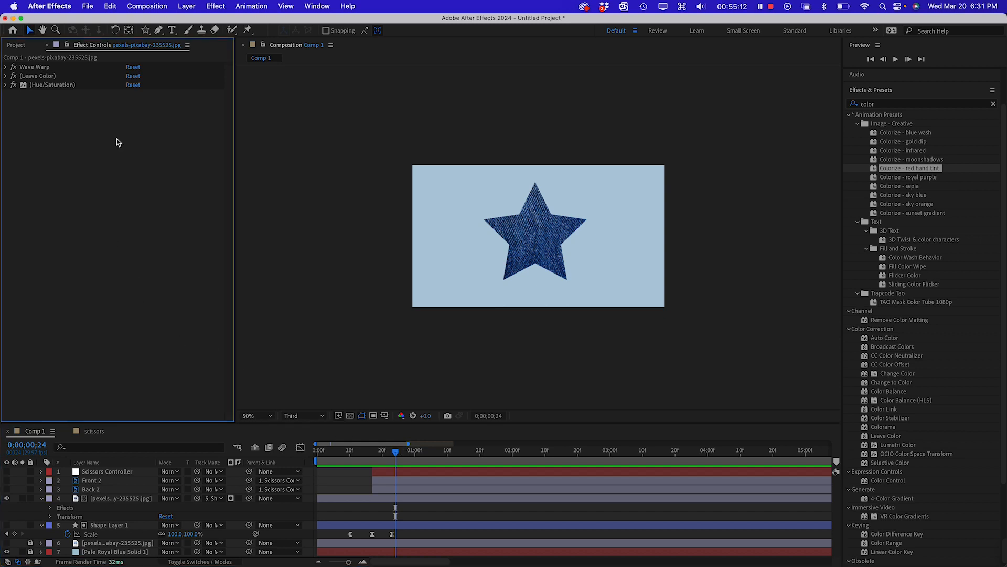
{"action": "left_click", "coordinate": [16, 45]}
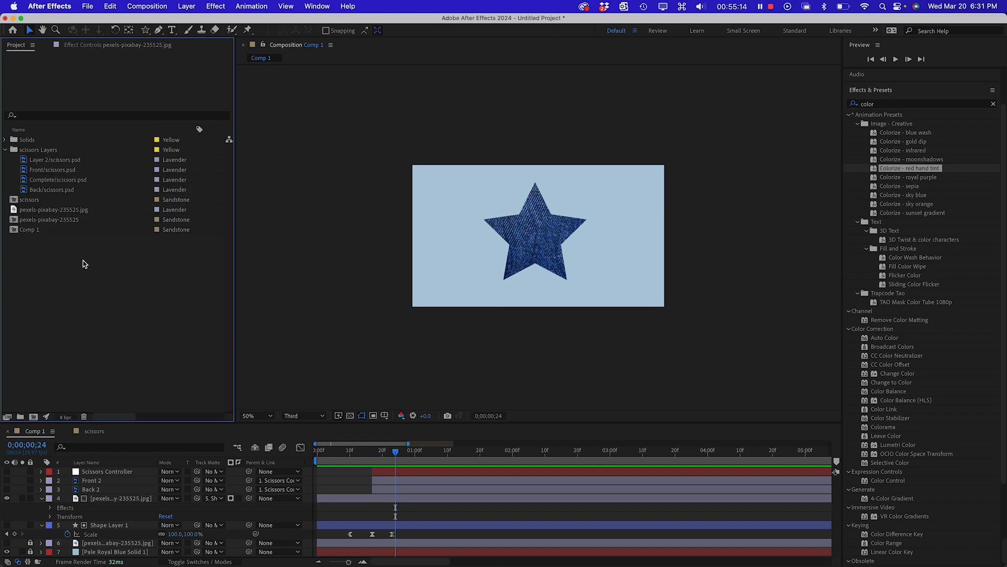
{"action": "left_click", "coordinate": [4, 150]}
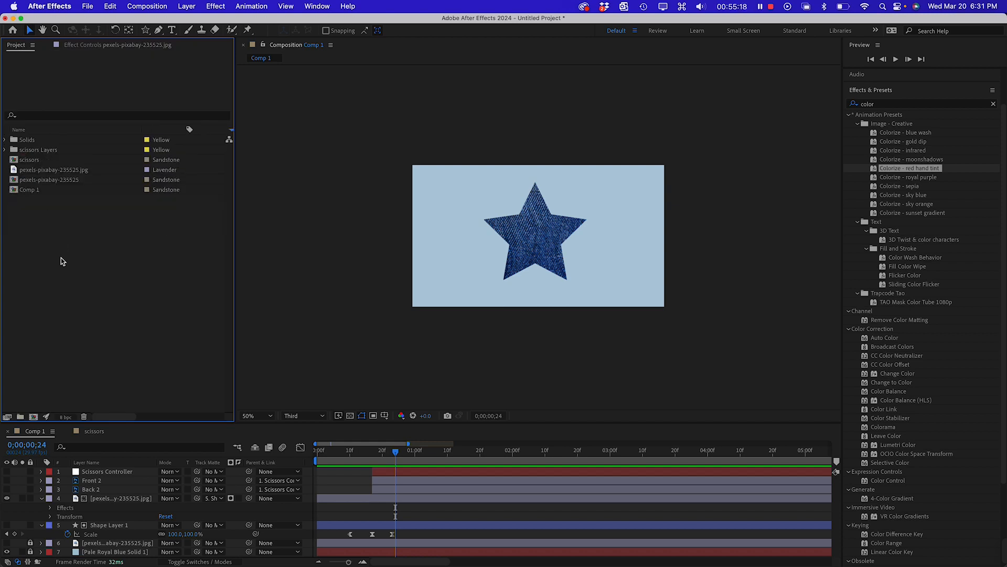
- Switch to Finder and look at the contents of the After Effects folder
{"action": "key", "text": "super+Tab"}
{"action": "key", "text": "super+Tab"}
{"action": "key", "text": "super+shift+Tab"}
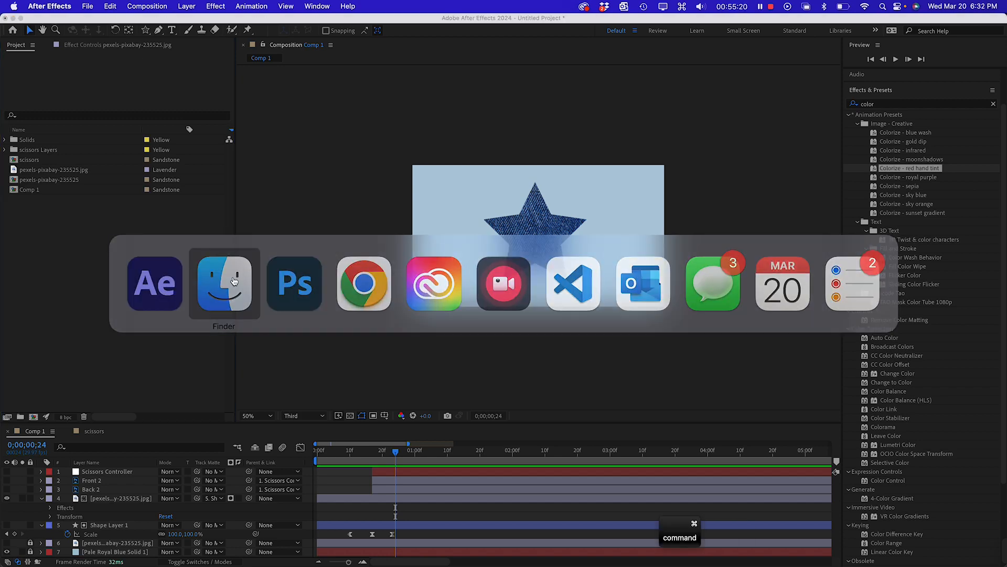
{"action": "key", "text": "Left"}
{"action": "key", "text": "Left"}
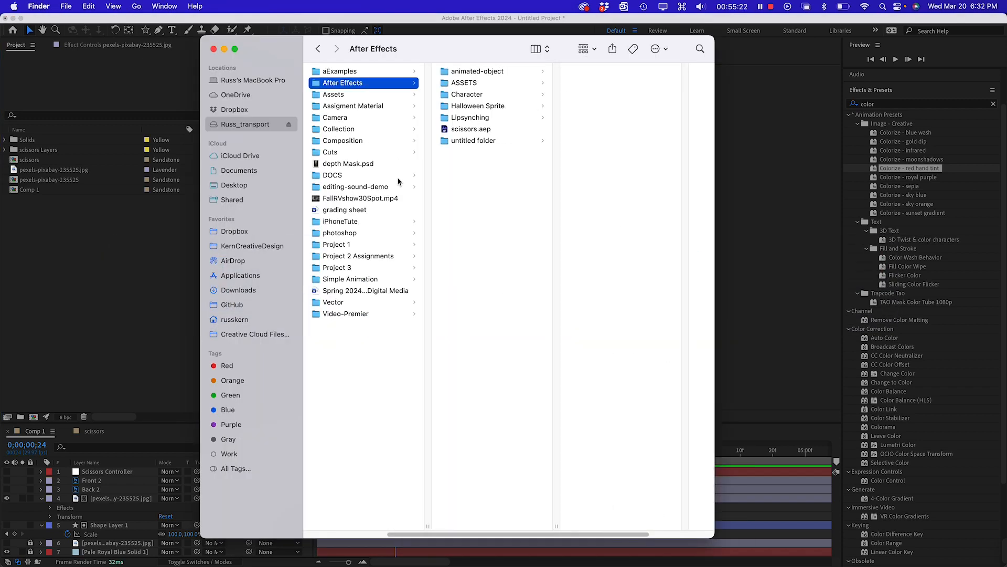
{"action": "left_click", "coordinate": [342, 83]}
{"action": "key", "text": "Escape"}
- Switch to Chrome and open pexels.com in a new window
{"action": "key", "text": "super+Tab"}
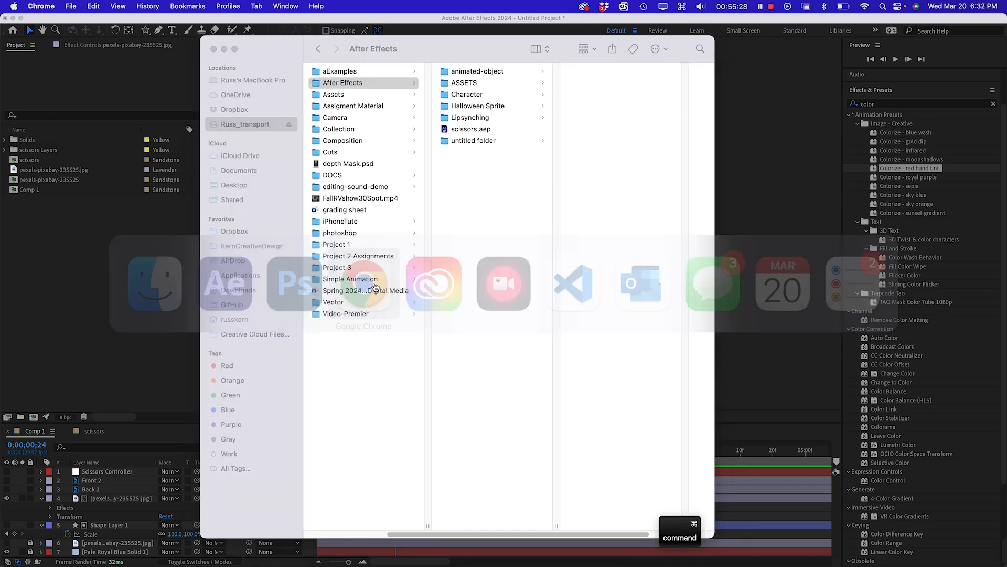
{"action": "key", "text": "super+n"}
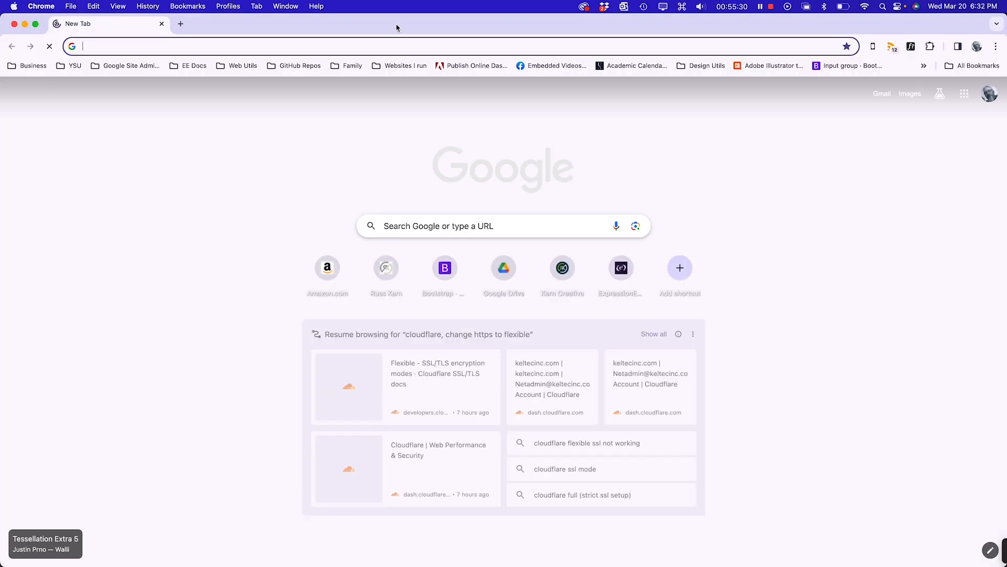
{"action": "type", "text": "pexels"}
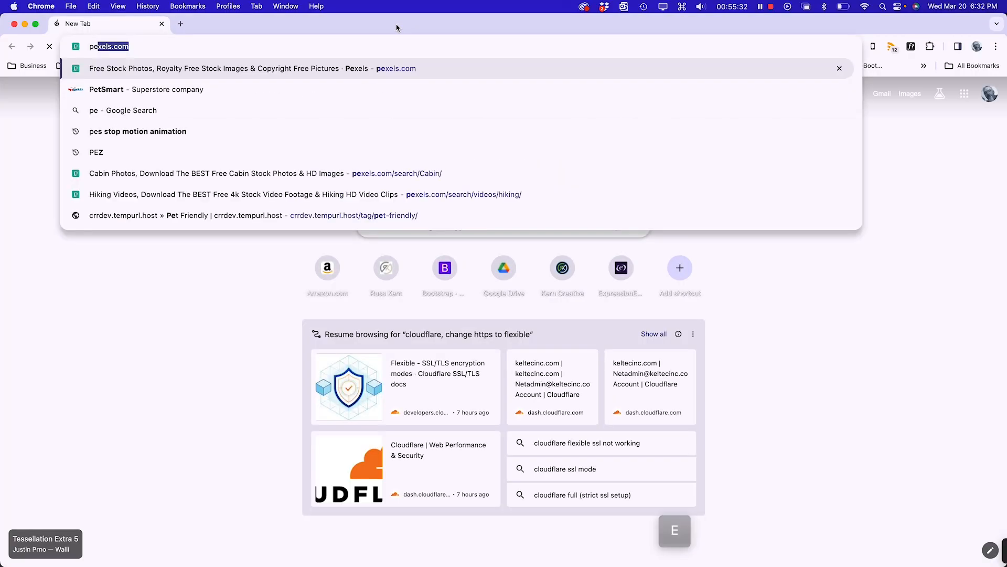
{"action": "type", "text": ".co"}
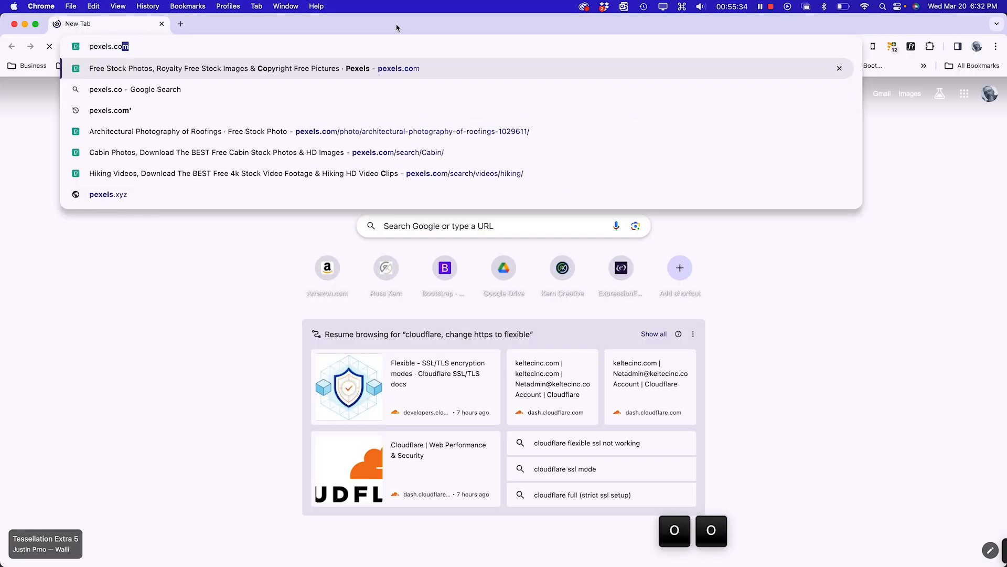
{"action": "key", "text": "Return"}
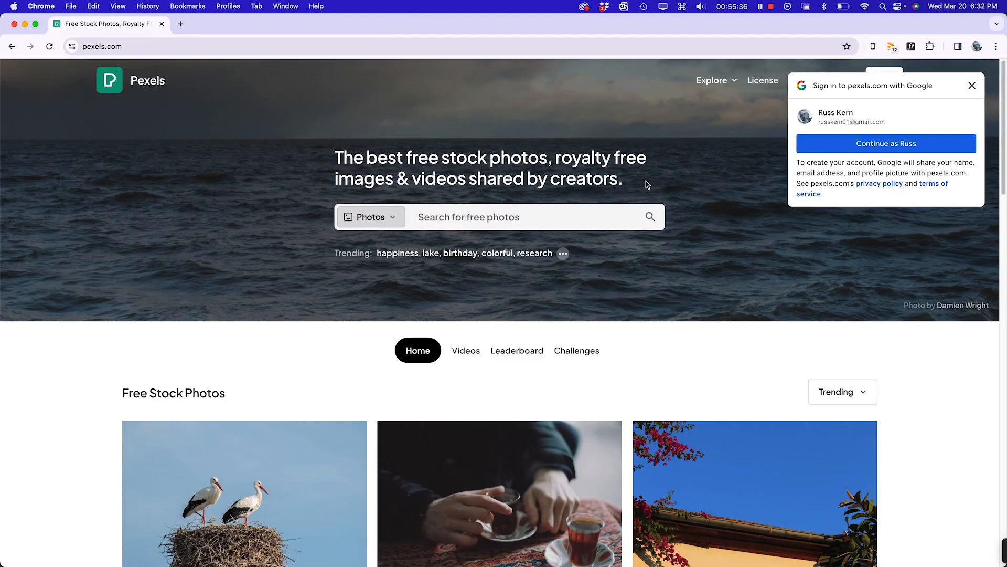
- Switch the Pexels search from photos to videos and search for "fire"
{"action": "left_click", "coordinate": [482, 220]}
{"action": "left_click", "coordinate": [393, 217]}
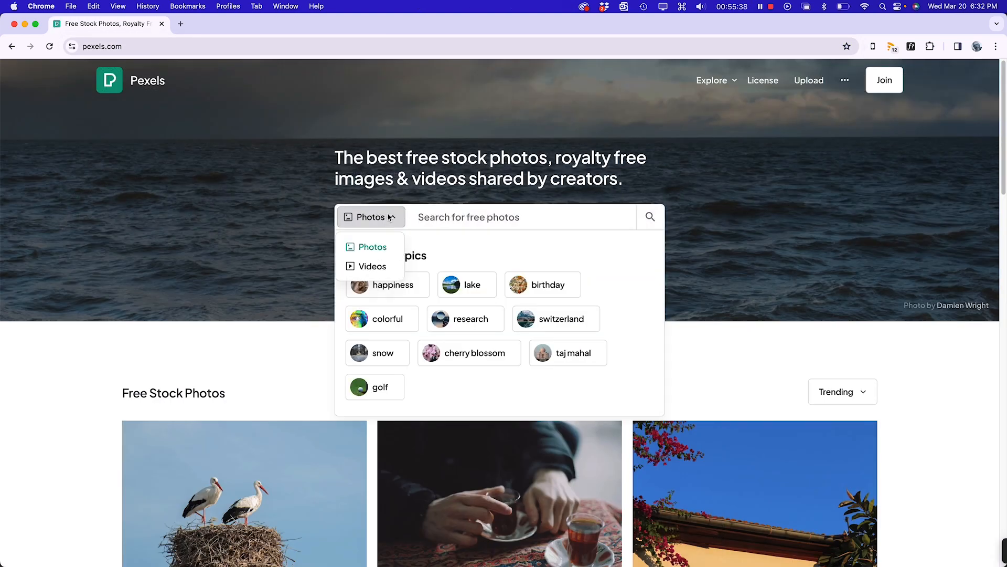
{"action": "left_click", "coordinate": [370, 266]}
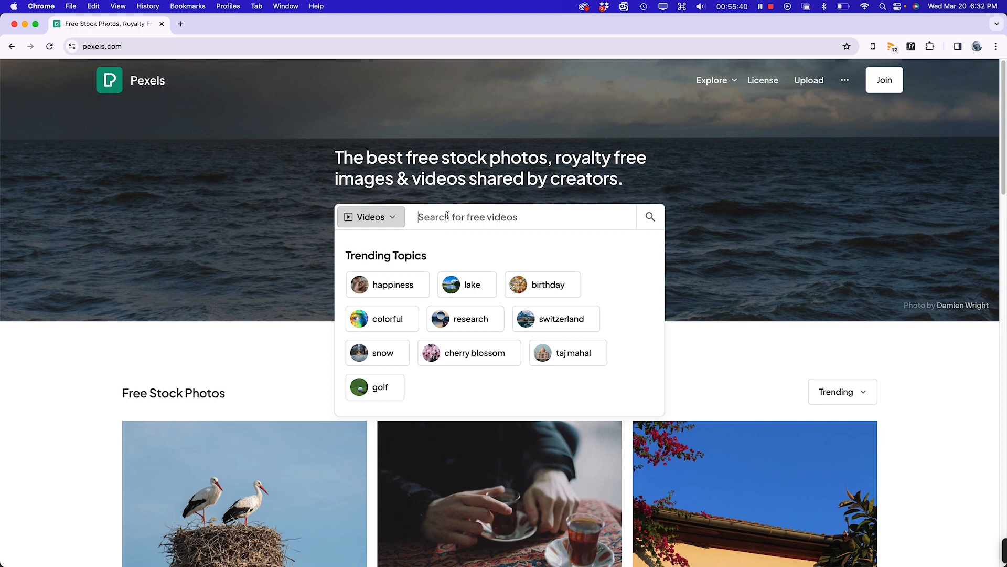
{"action": "type", "text": "fire"}
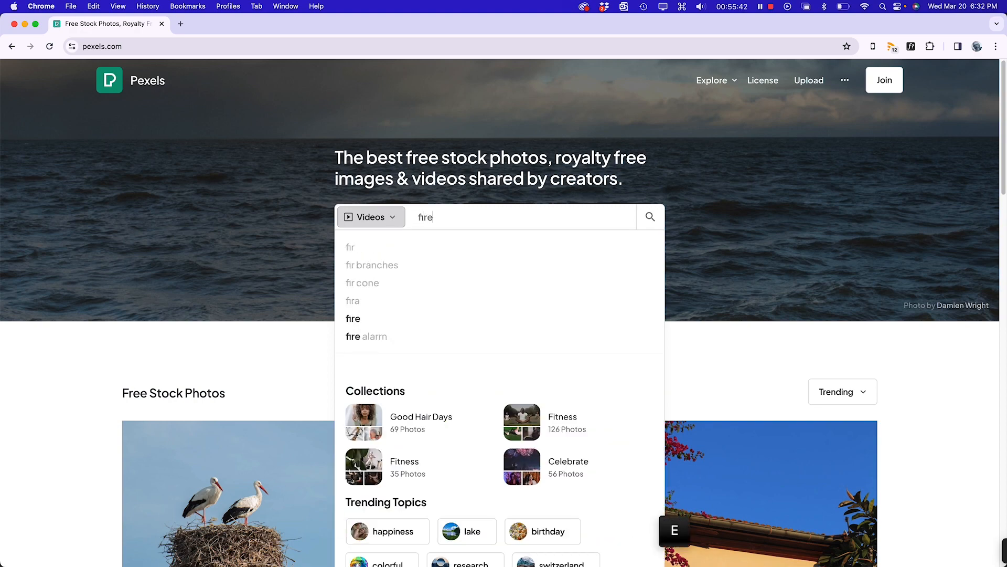
{"action": "key", "text": "Return"}
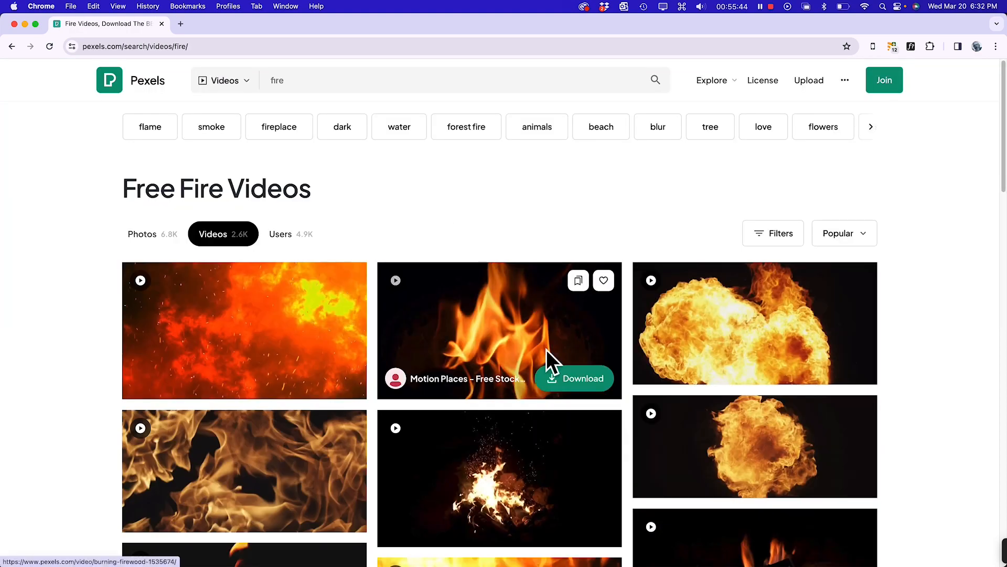
- Browse the fire video results and download the Pixabay clip of a fireball on a black background
{"action": "scroll", "coordinate": [540, 341], "scroll_direction": "down", "scroll_amount": 2}
{"action": "scroll", "coordinate": [540, 340], "scroll_direction": "down", "scroll_amount": 5}
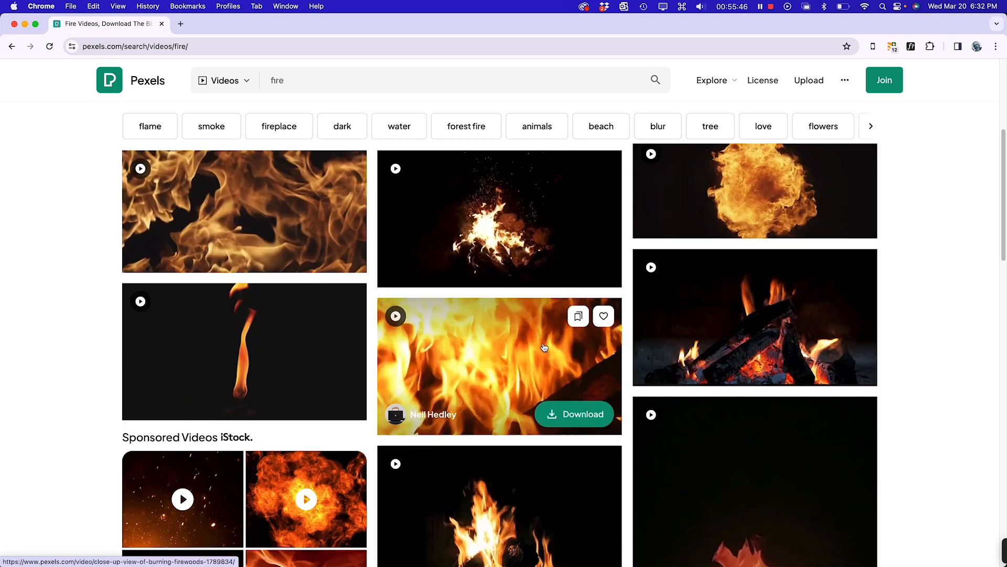
{"action": "scroll", "coordinate": [531, 355], "scroll_direction": "up", "scroll_amount": 2}
{"action": "scroll", "coordinate": [531, 352], "scroll_direction": "up", "scroll_amount": 2}
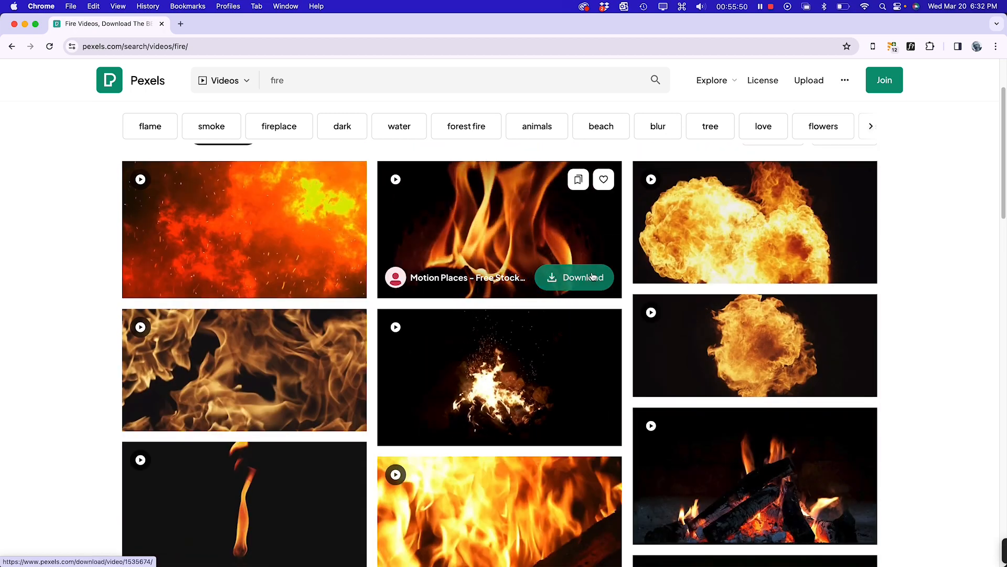
{"action": "scroll", "coordinate": [501, 261], "scroll_direction": "down", "scroll_amount": 5}
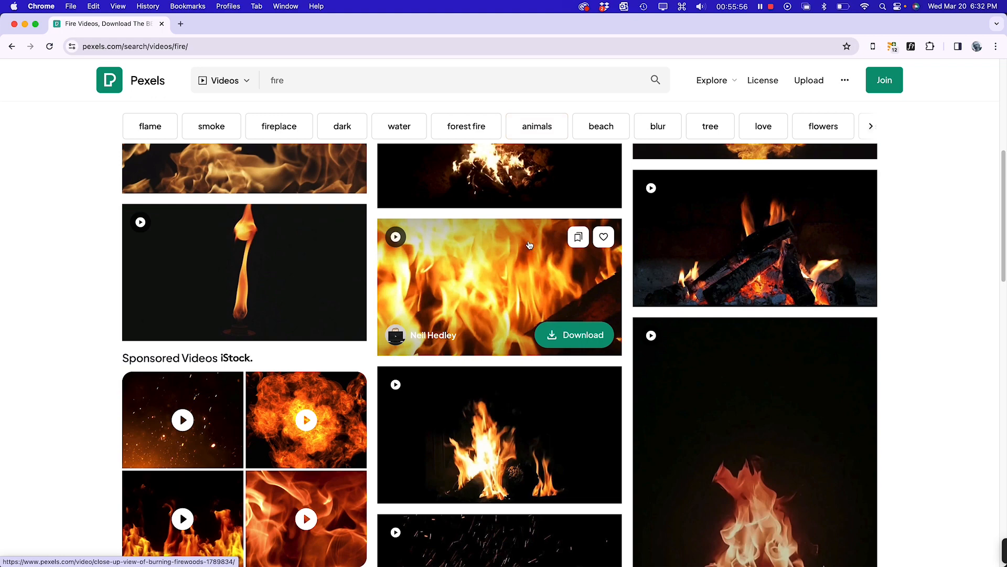
{"action": "scroll", "coordinate": [526, 286], "scroll_direction": "up", "scroll_amount": 4}
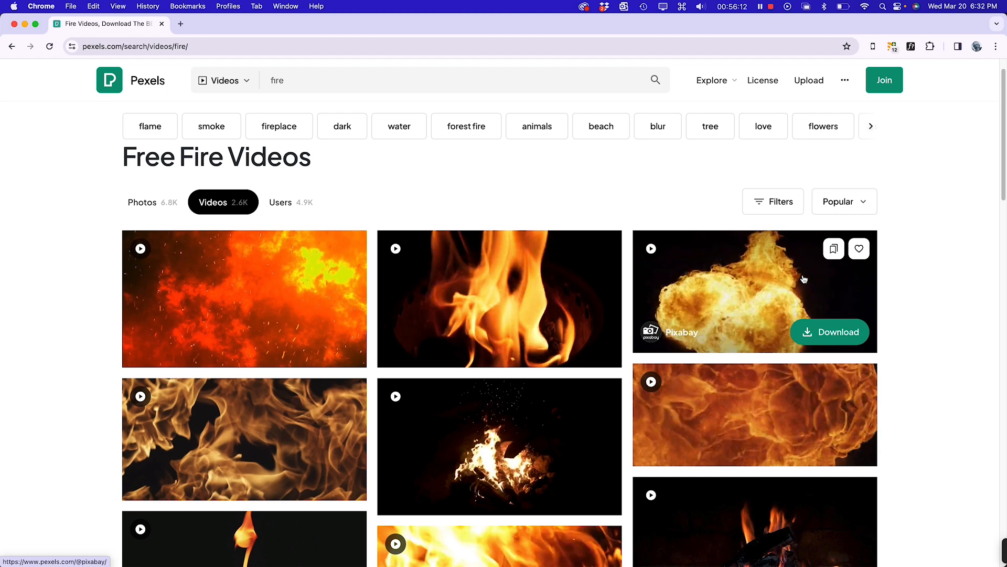
{"action": "left_click", "coordinate": [836, 336]}
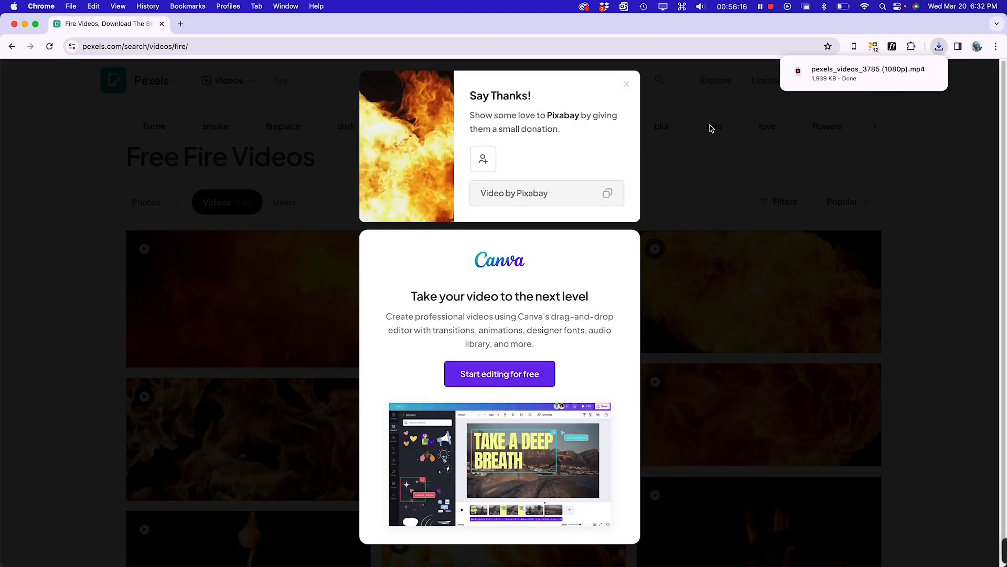
- Switch to After Effects and import pexels_videos_3785 (1080p).mp4 from Downloads as footage with its own composition
{"action": "key", "text": "super+Tab"}
{"action": "left_click", "coordinate": [281, 282]}
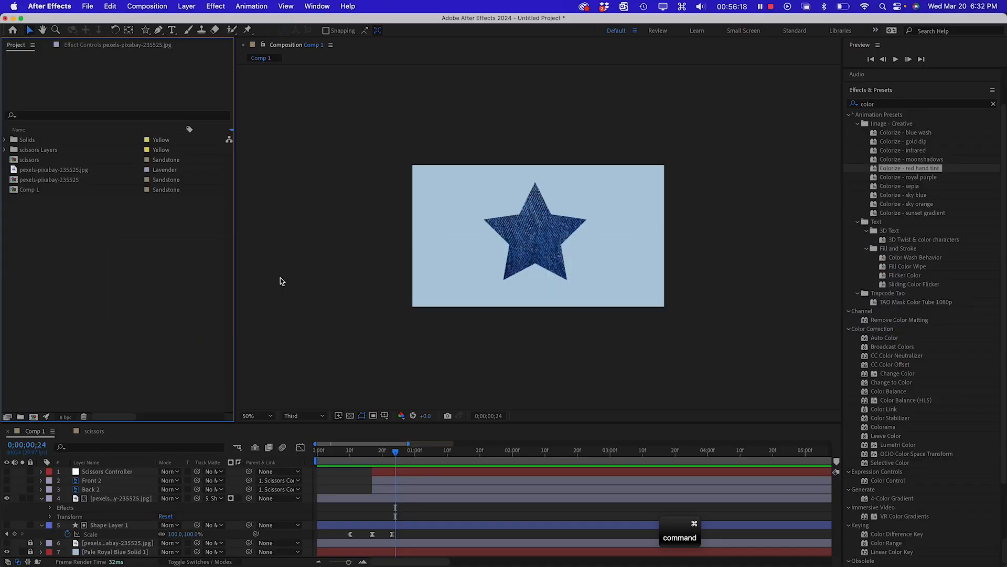
{"action": "right_click", "coordinate": [66, 252]}
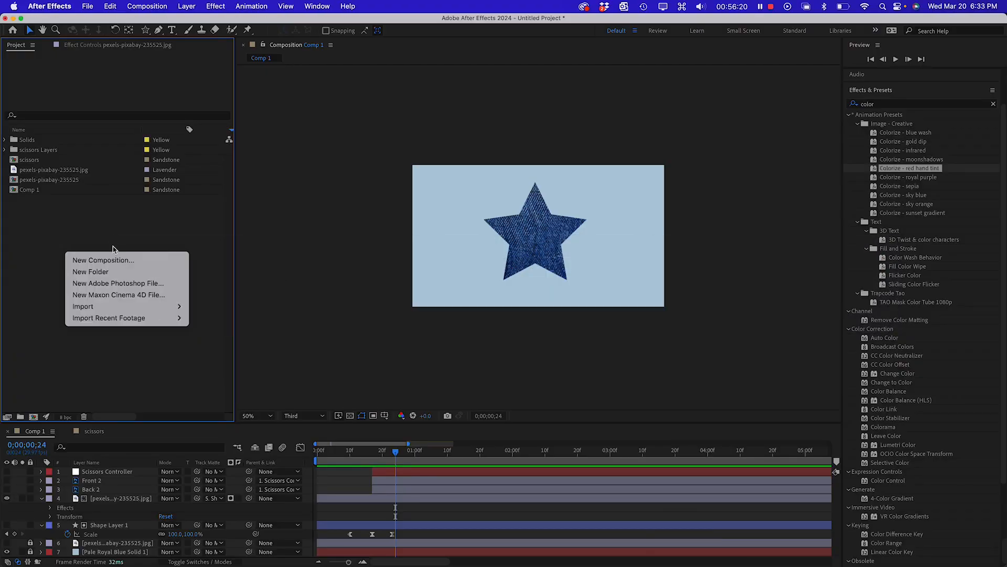
{"action": "mouse_move", "coordinate": [126, 306]}
{"action": "left_click", "coordinate": [229, 307]}
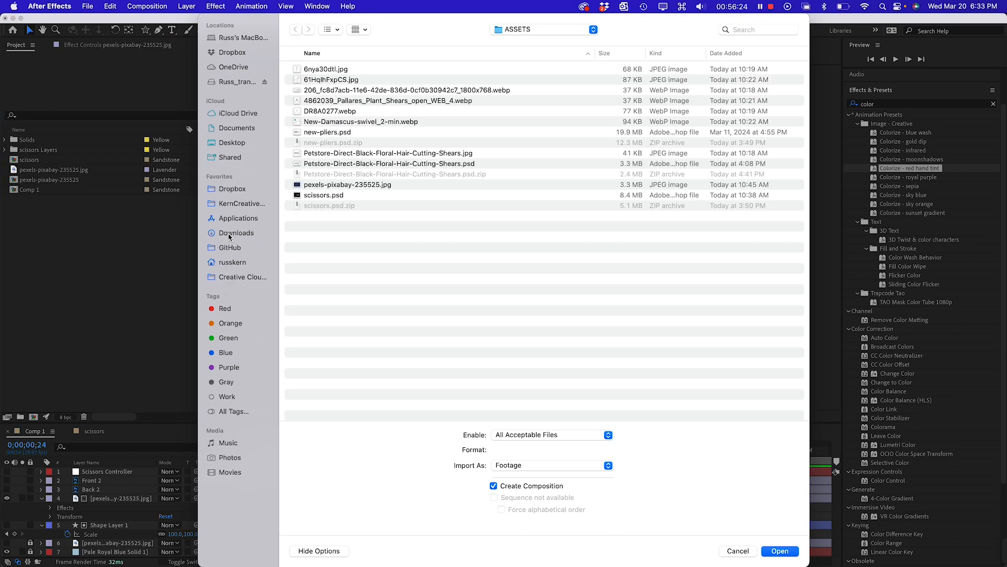
{"action": "left_click", "coordinate": [230, 235]}
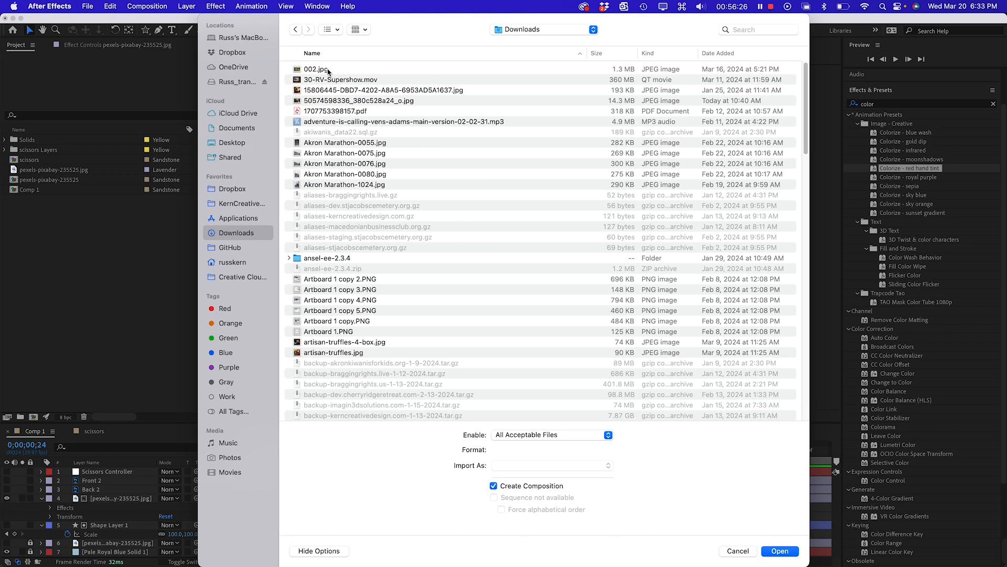
{"action": "left_click", "coordinate": [729, 54]}
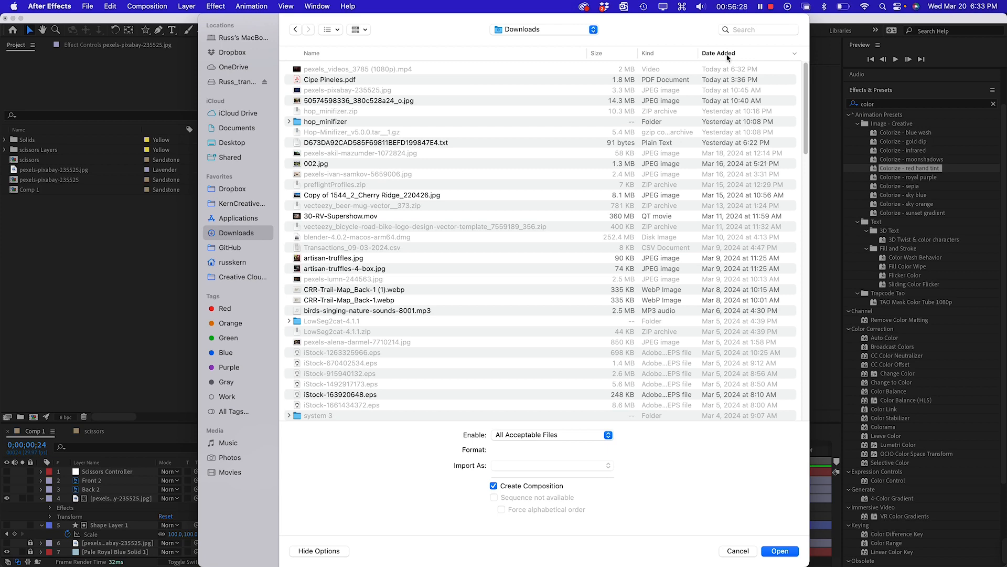
{"action": "left_click", "coordinate": [370, 70]}
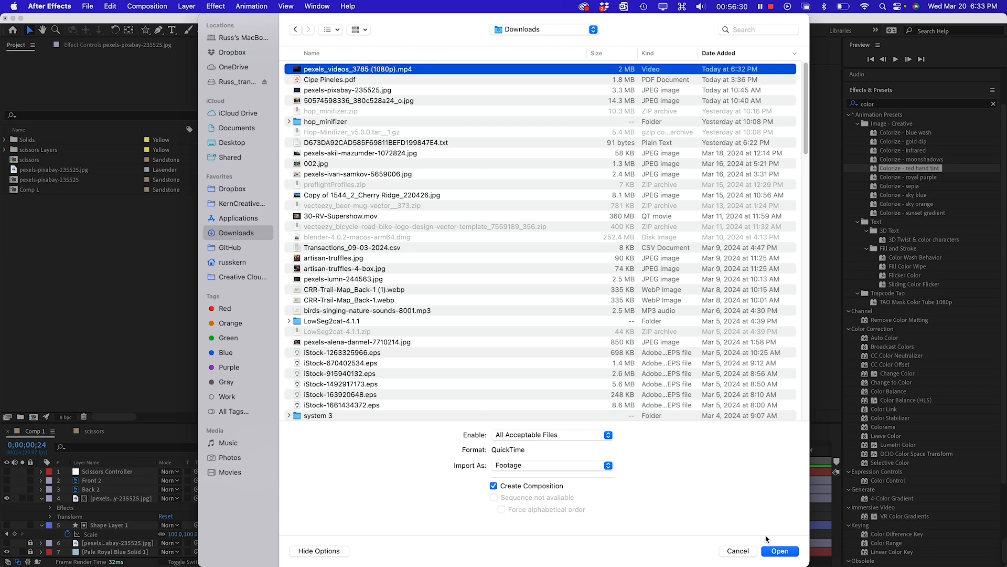
{"action": "left_click", "coordinate": [780, 551]}
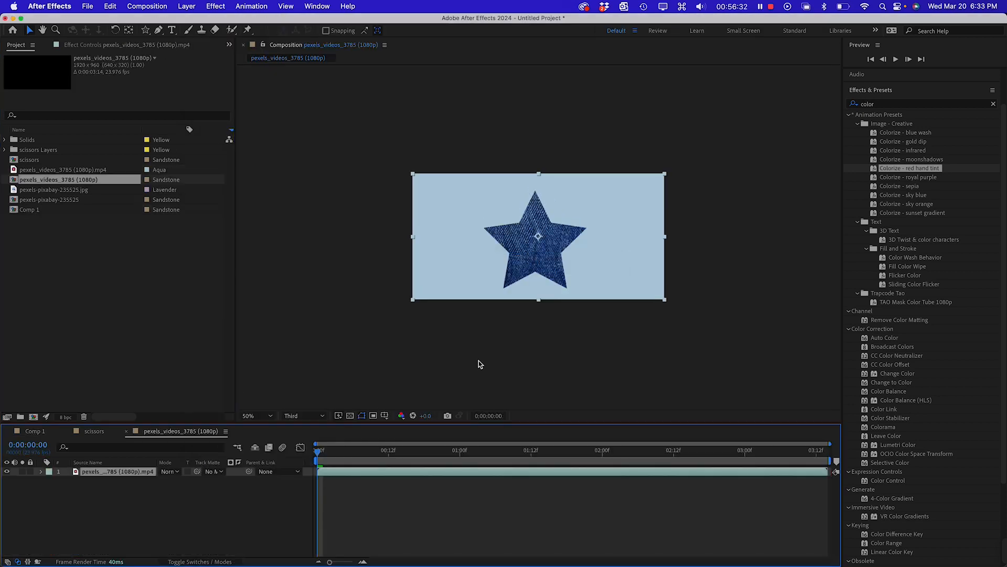
- Open the pexels_videos_3785 (1080p) composition and play back the fire footage
{"action": "left_click", "coordinate": [66, 286]}
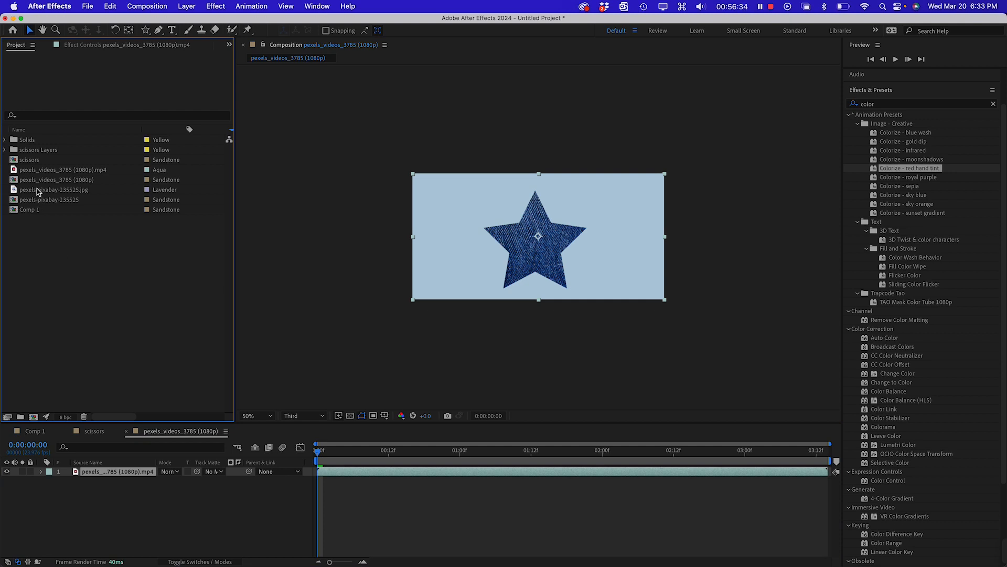
{"action": "left_click", "coordinate": [33, 171]}
{"action": "left_click", "coordinate": [84, 333]}
{"action": "left_click", "coordinate": [15, 179]}
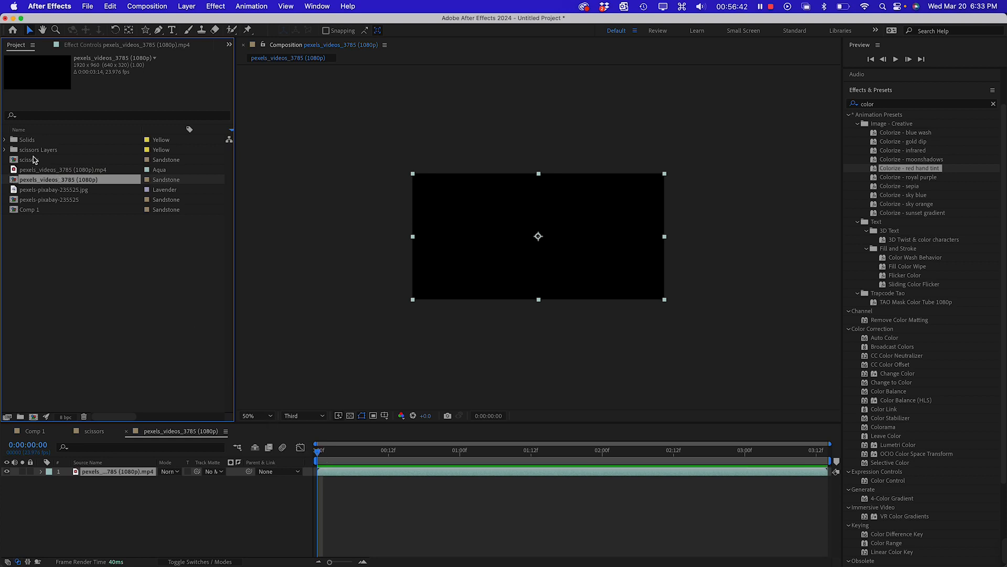
{"action": "double_click", "coordinate": [14, 179]}
{"action": "key", "text": "space"}
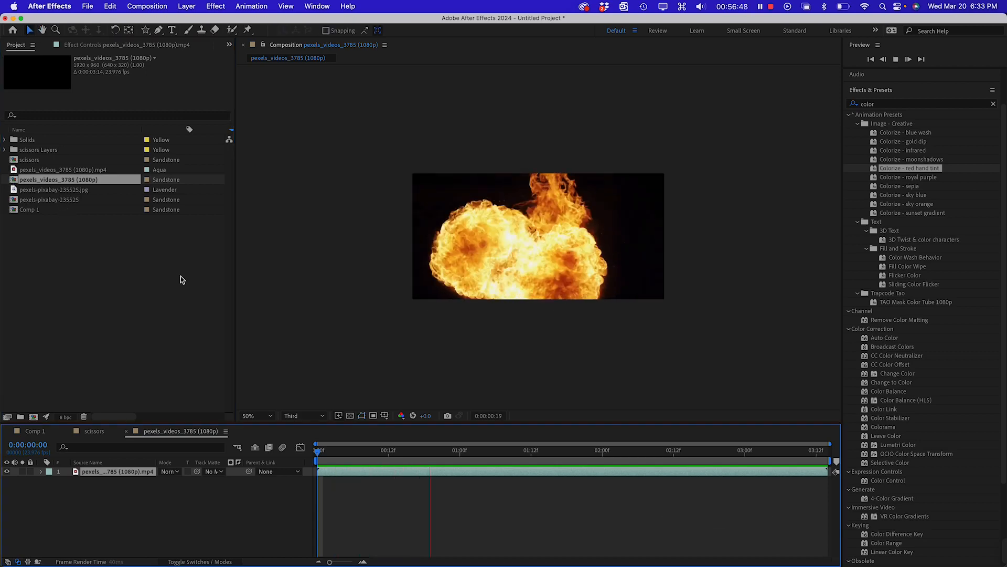
{"action": "key", "text": "space"}
{"action": "left_click", "coordinate": [18, 191]}
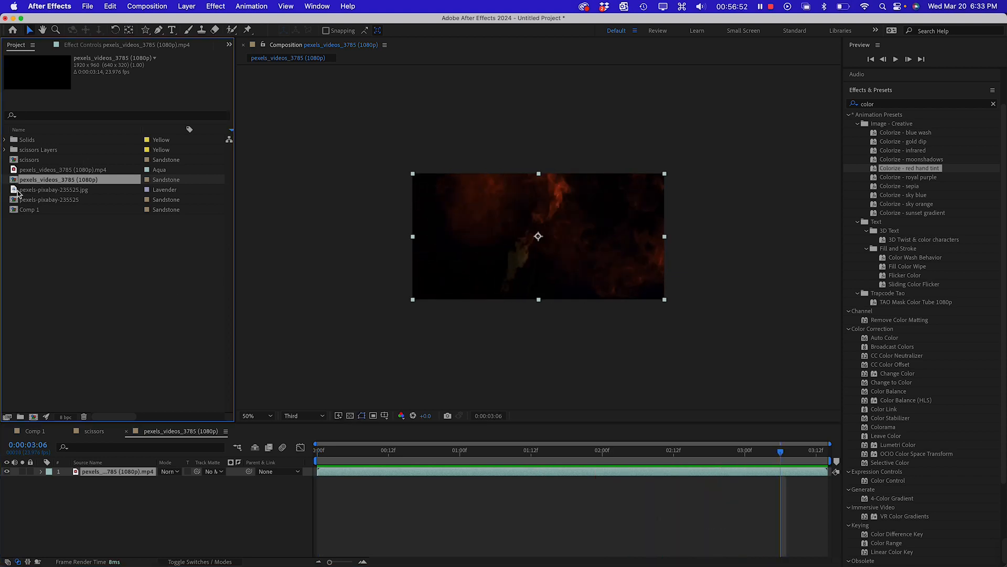
- Duplicate the fire footage layer in its composition and hide the upper copy
{"action": "left_click_drag", "start_coordinate": [534, 427], "coordinate": [531, 308]}
{"action": "left_click", "coordinate": [97, 359]}
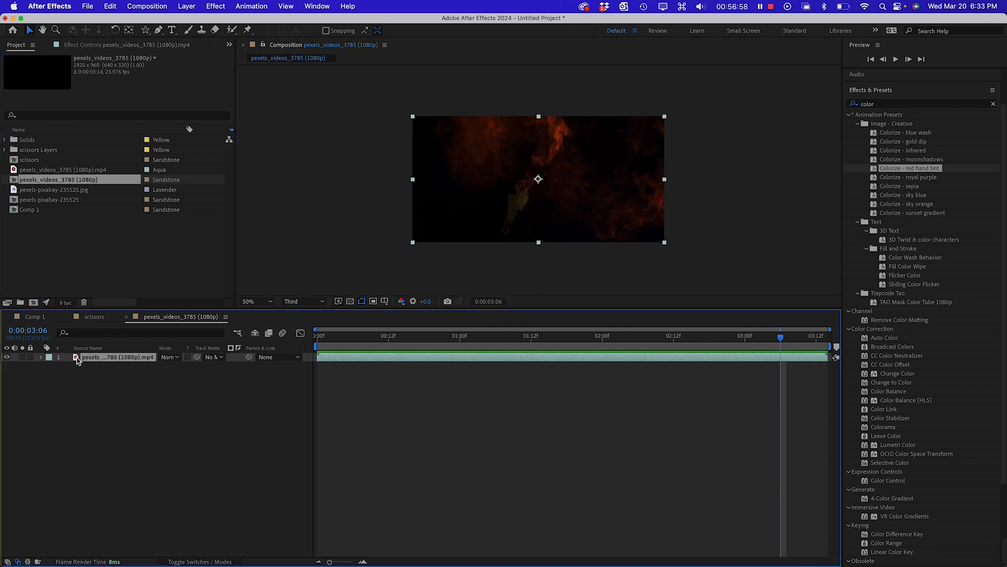
{"action": "key", "text": "super"}
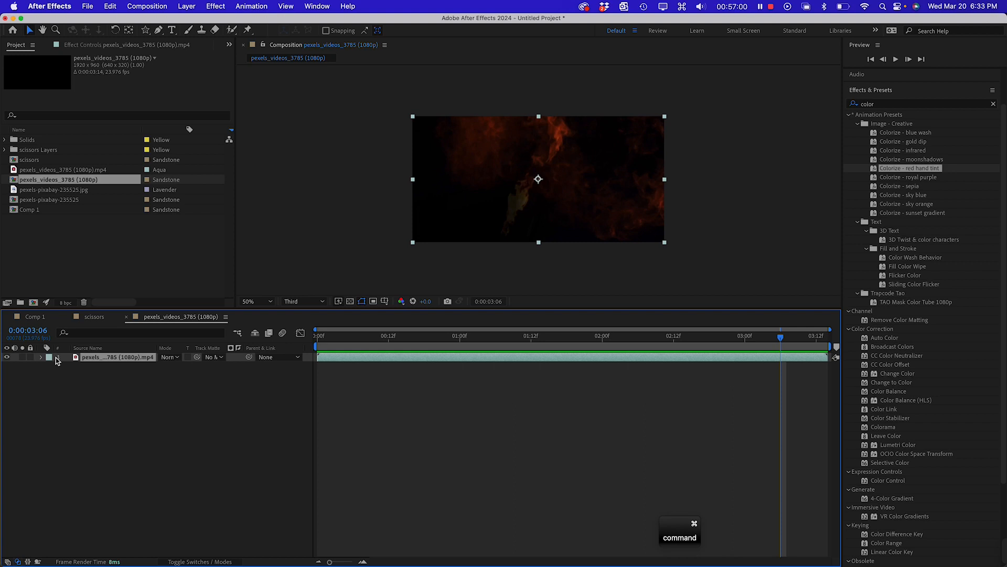
{"action": "key", "text": "super+d"}
{"action": "left_click", "coordinate": [157, 435]}
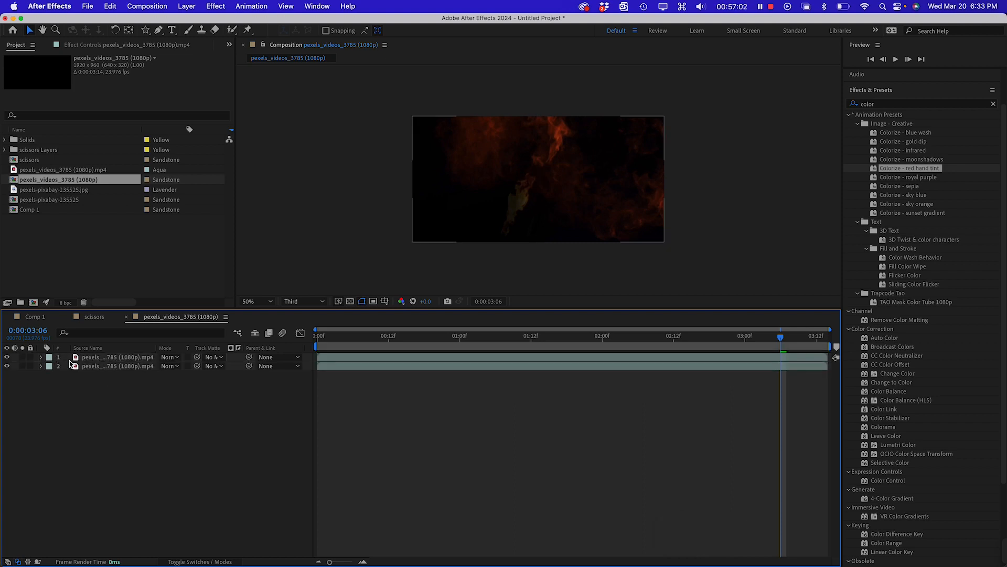
{"action": "left_click", "coordinate": [7, 357]}
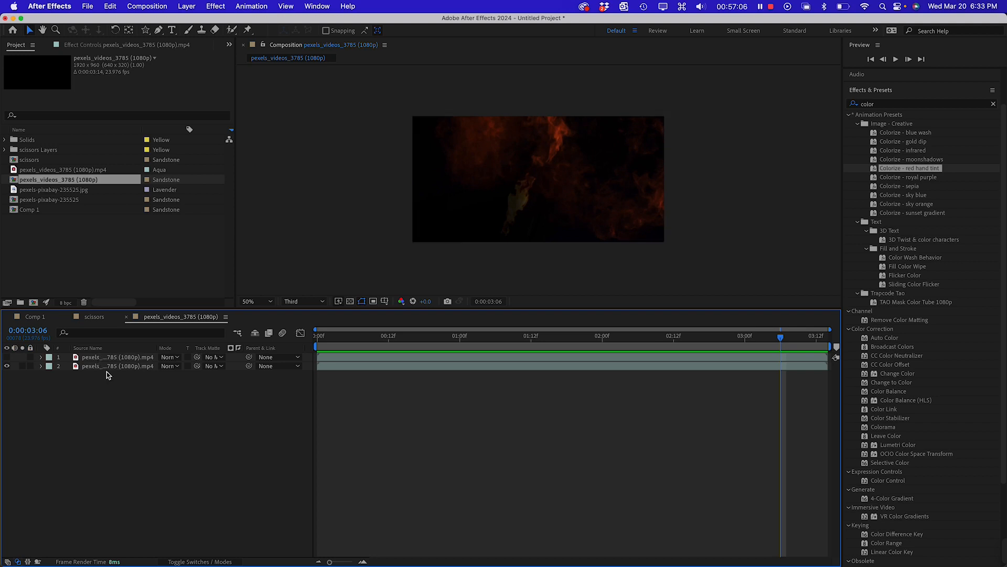
- Go to 0:00:00:13 and apply the Black & White color correction effect to the lower fire layer
{"action": "left_click_drag", "start_coordinate": [424, 333], "coordinate": [393, 338]}
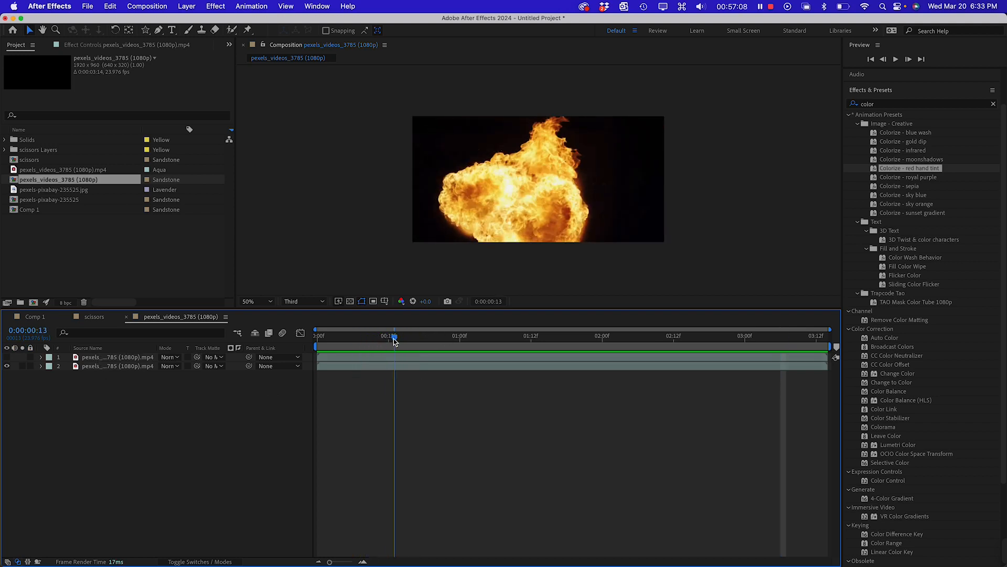
{"action": "left_click", "coordinate": [106, 366]}
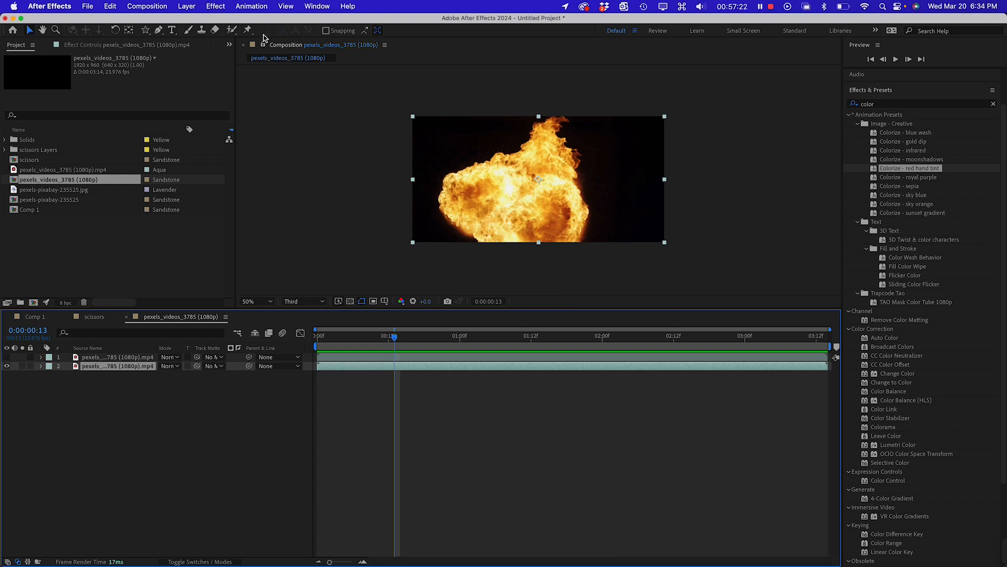
{"action": "left_click", "coordinate": [215, 7]}
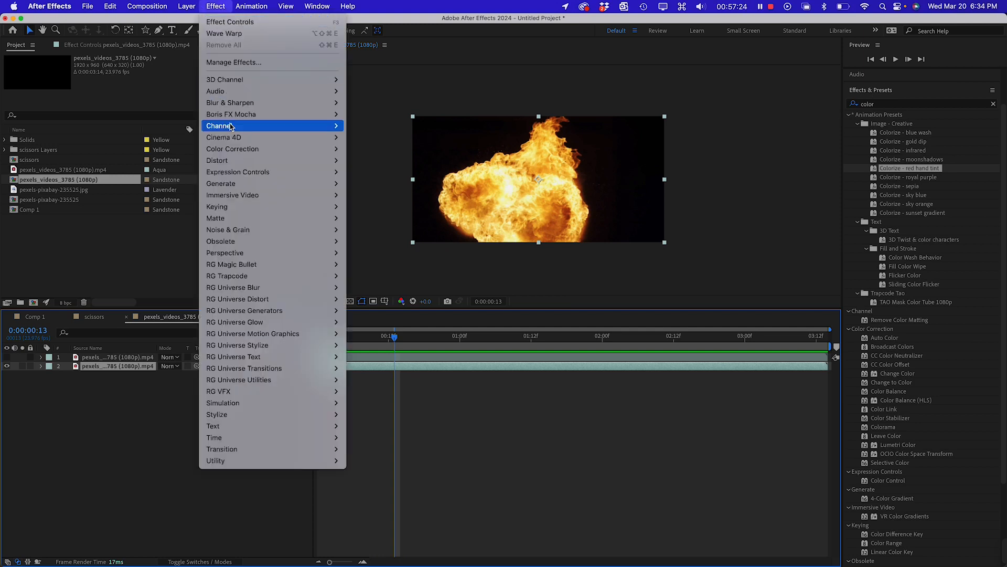
{"action": "mouse_move", "coordinate": [230, 130]}
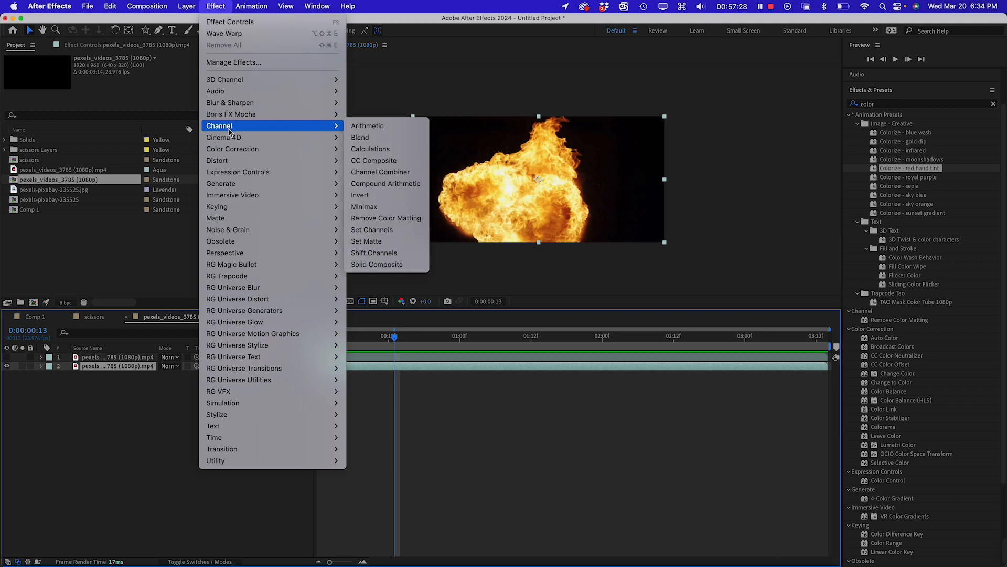
{"action": "mouse_move", "coordinate": [233, 149]}
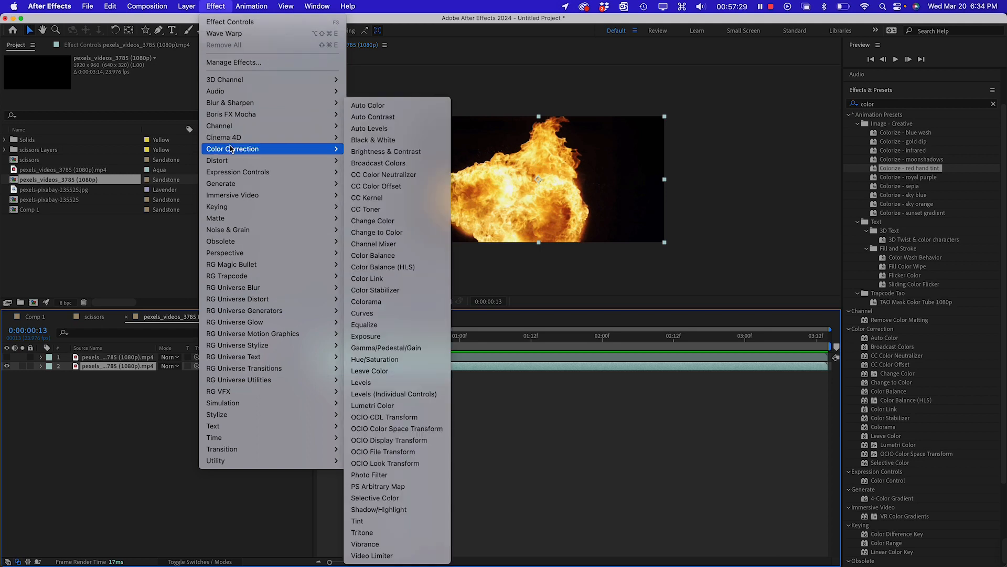
{"action": "left_click", "coordinate": [371, 140]}
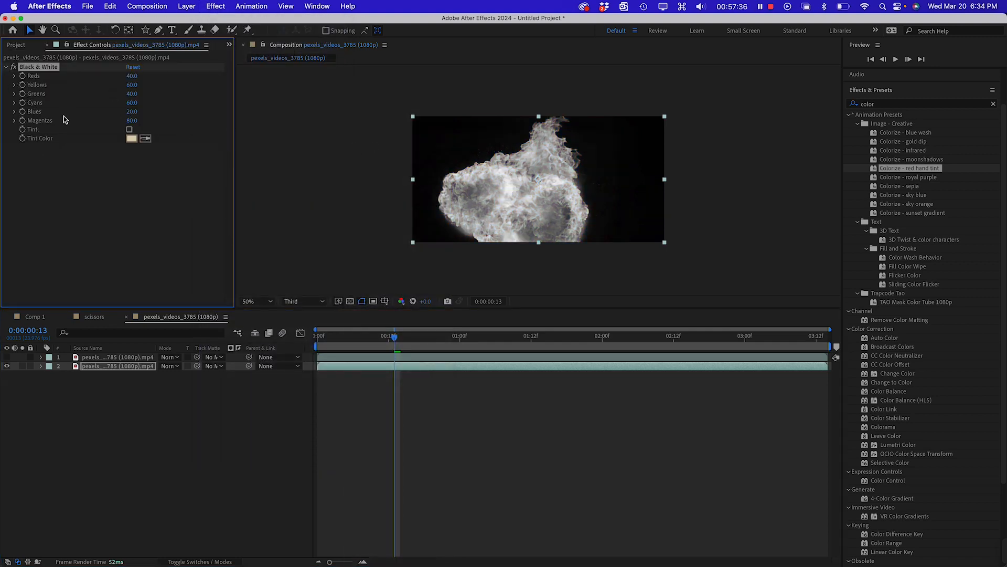
- Add the Levels effect to the lower fire layer and collapse its settings
{"action": "left_click", "coordinate": [190, 8]}
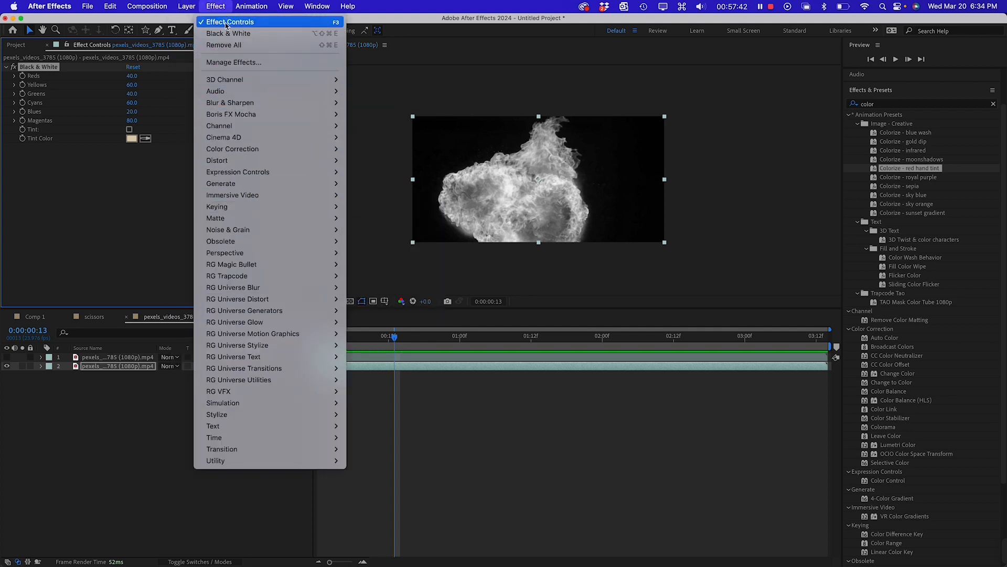
{"action": "mouse_move", "coordinate": [231, 149]}
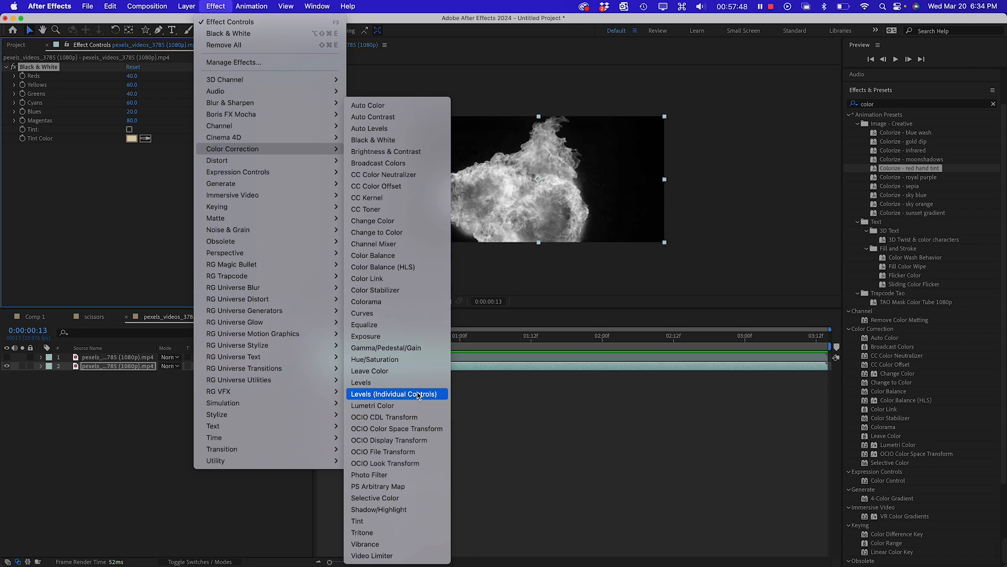
{"action": "left_click", "coordinate": [418, 383]}
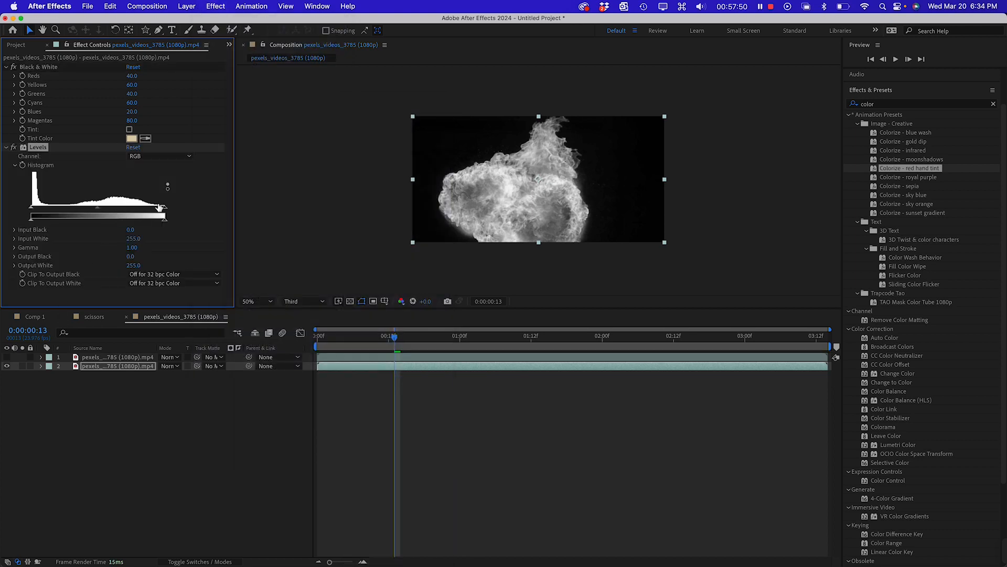
{"action": "left_click", "coordinate": [4, 149]}
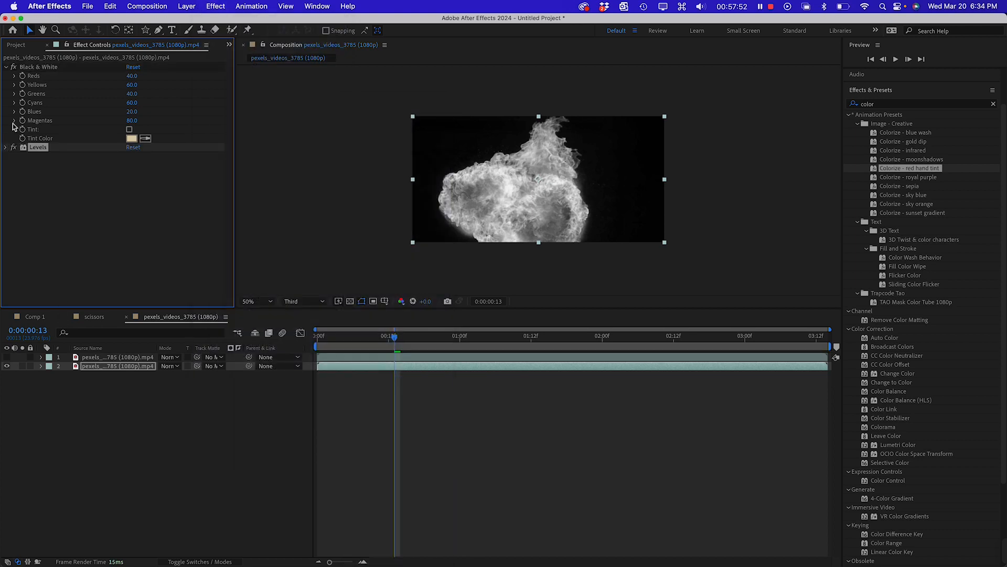
- Adjust the lower layer's Black & White effect to Reds 103, Yellows 95, Greens 39 and Cyans 74
{"action": "left_click", "coordinate": [46, 67]}
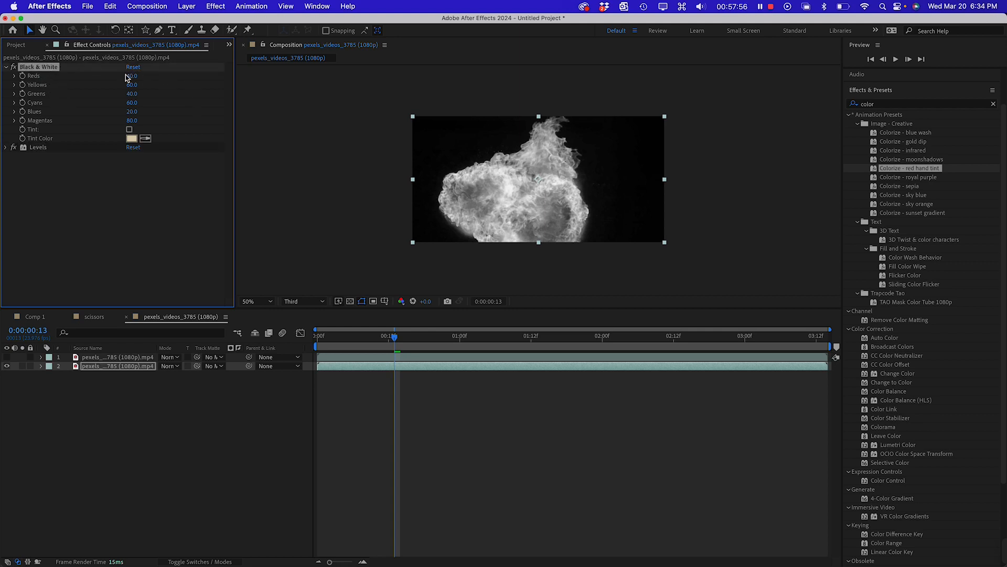
{"action": "left_click_drag", "start_coordinate": [126, 78], "coordinate": [143, 76]}
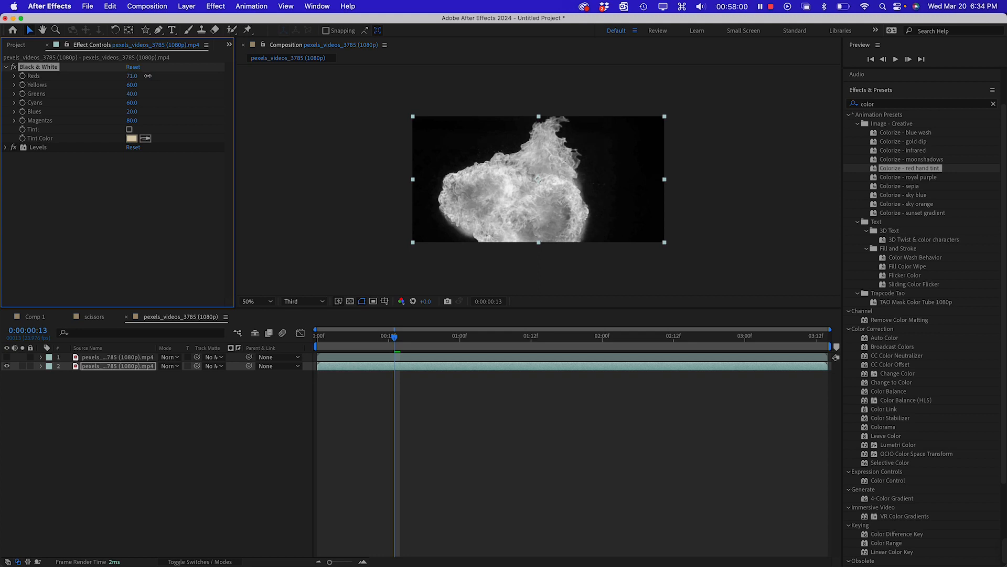
{"action": "mouse_move", "coordinate": [150, 75]}
{"action": "left_mouse_down"}
{"action": "mouse_move", "coordinate": [169, 79]}
{"action": "mouse_move", "coordinate": [145, 86]}
{"action": "mouse_move", "coordinate": [159, 85]}
{"action": "left_mouse_up"}
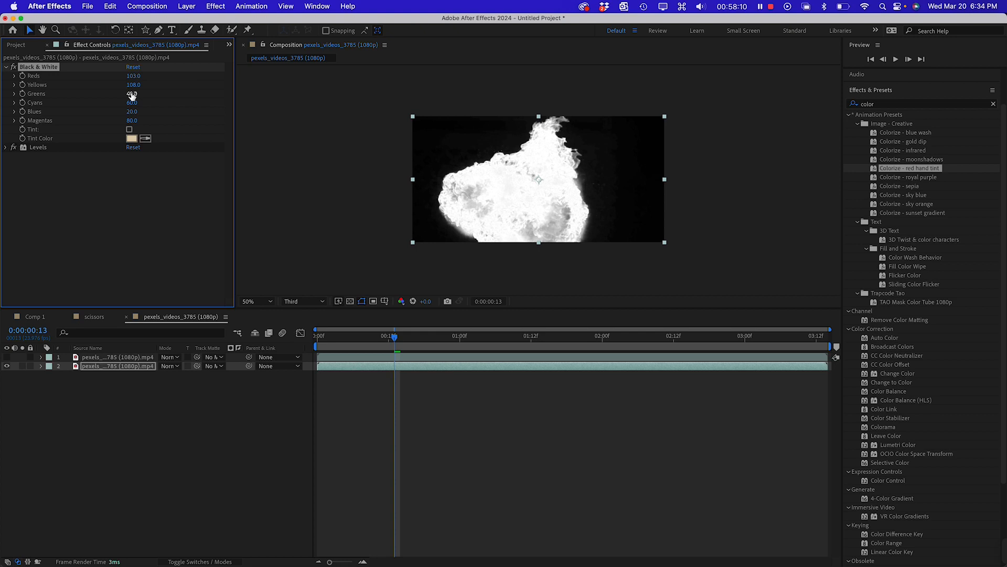
{"action": "left_click_drag", "start_coordinate": [133, 93], "coordinate": [134, 93]}
{"action": "mouse_move", "coordinate": [145, 102]}
{"action": "left_mouse_down"}
{"action": "mouse_move", "coordinate": [117, 105]}
{"action": "mouse_move", "coordinate": [138, 101]}
{"action": "left_mouse_up"}
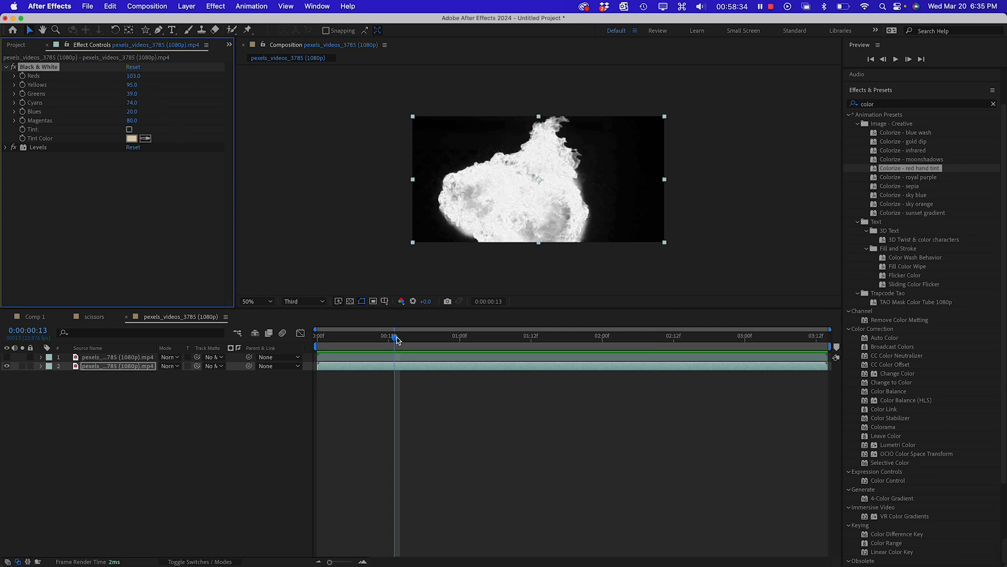
- Go to 0:00:00:11, show the upper fire layer again and try to choose the lower copy as its track matte
{"action": "mouse_move", "coordinate": [395, 339]}
{"action": "left_mouse_down"}
{"action": "mouse_move", "coordinate": [323, 339]}
{"action": "mouse_move", "coordinate": [771, 339]}
{"action": "mouse_move", "coordinate": [647, 357]}
{"action": "mouse_move", "coordinate": [320, 342]}
{"action": "mouse_move", "coordinate": [384, 342]}
{"action": "left_mouse_up"}
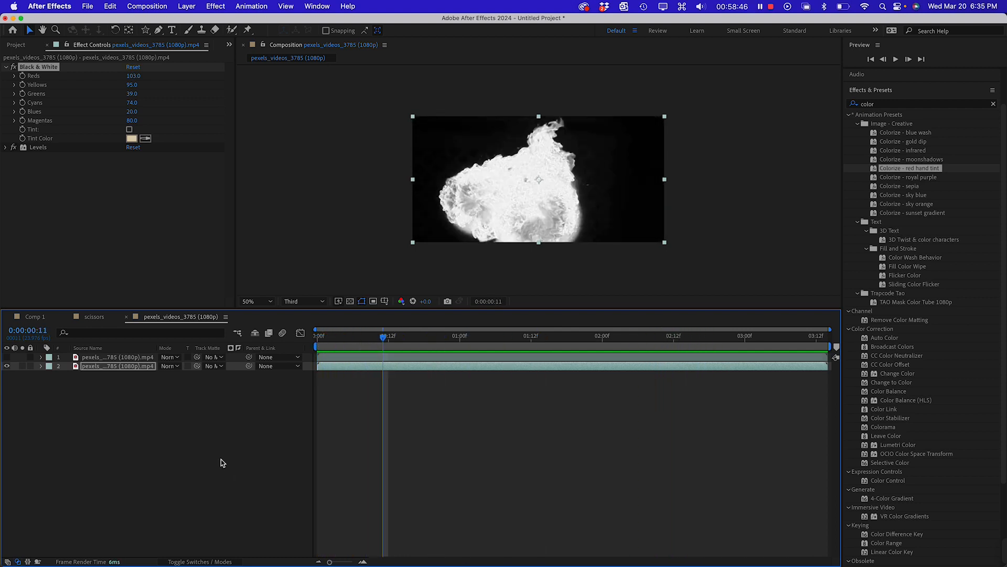
{"action": "left_click", "coordinate": [7, 357]}
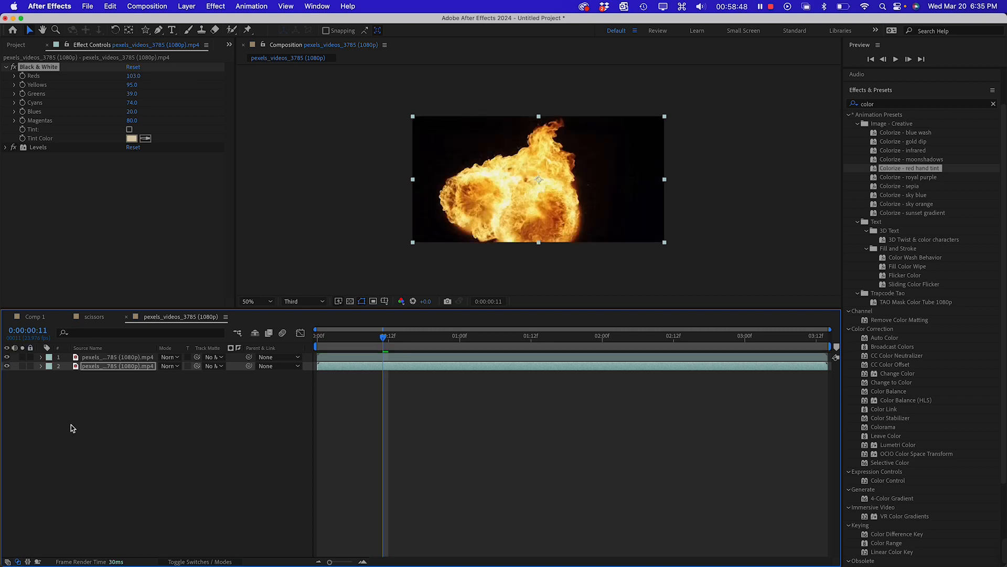
{"action": "left_click", "coordinate": [115, 377]}
{"action": "left_click", "coordinate": [116, 357]}
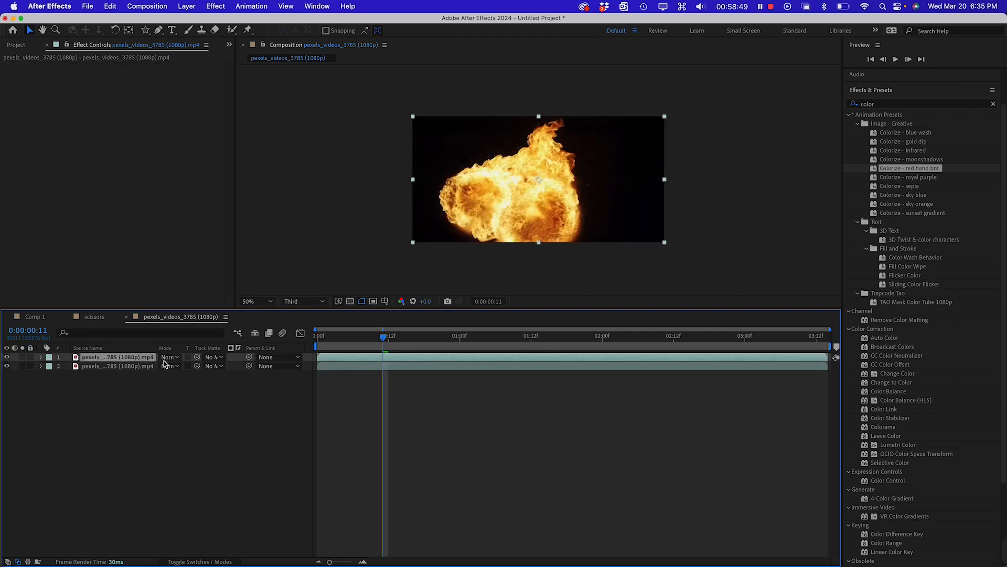
{"action": "left_click", "coordinate": [215, 358]}
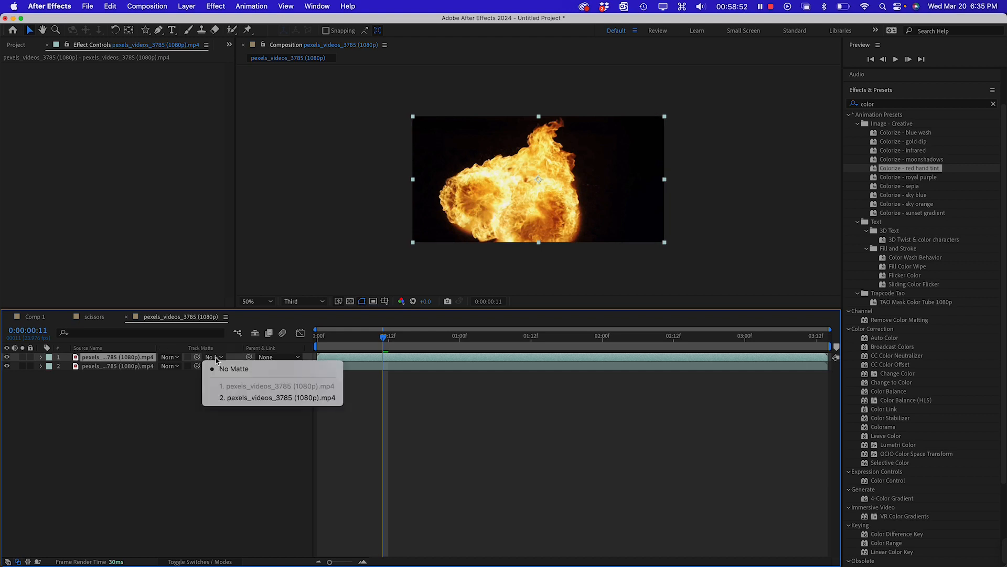
{"action": "left_click", "coordinate": [237, 398]}
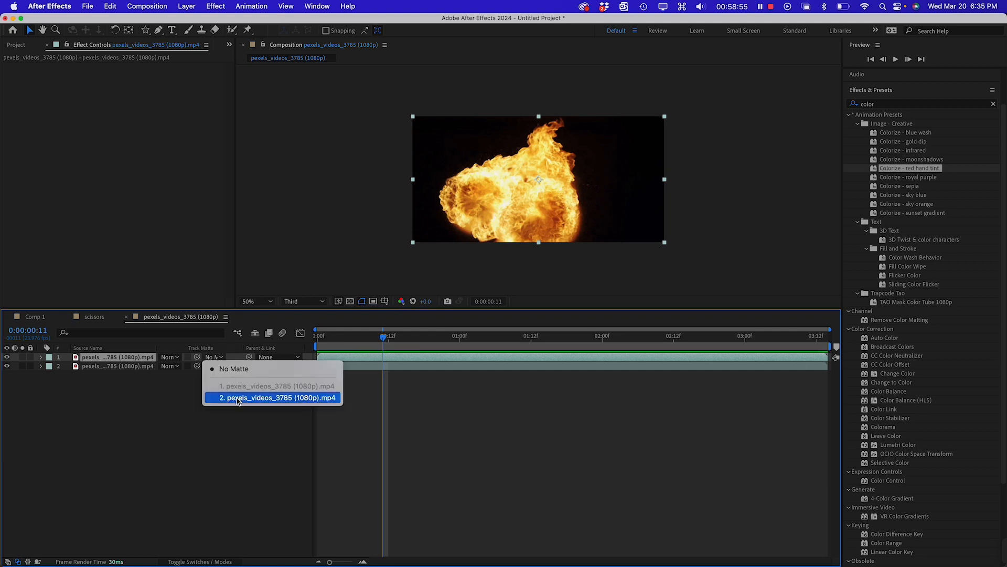
- Rename the lower fire layer as Mask-Flames
{"action": "left_click", "coordinate": [124, 366]}
{"action": "key", "text": "Return"}
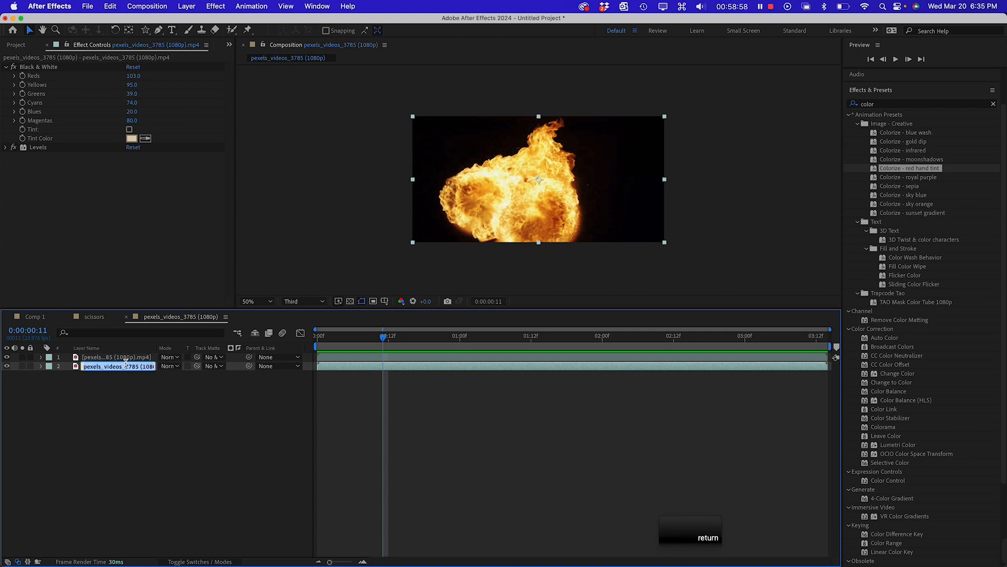
{"action": "type", "text": "Mask-"}
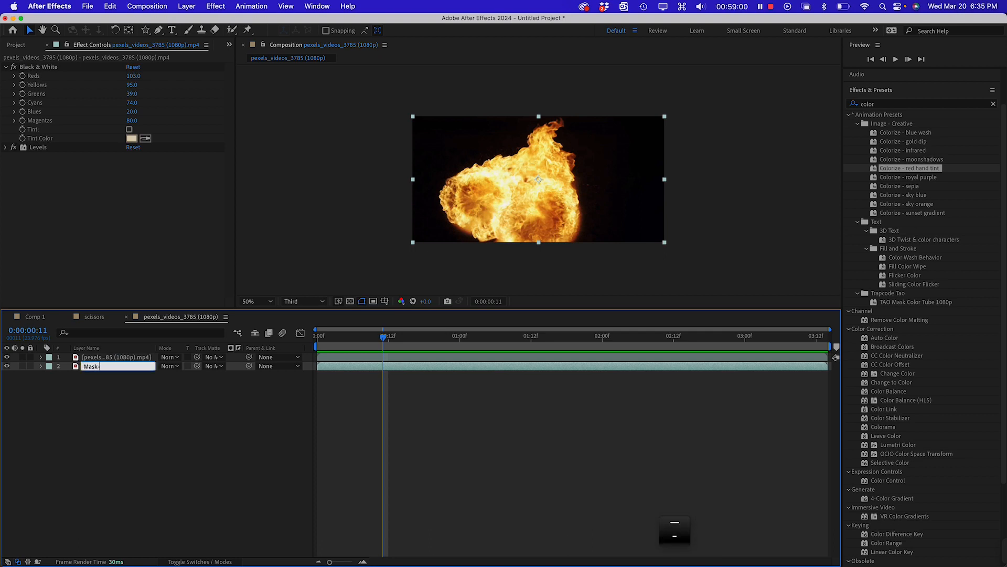
{"action": "type", "text": "Flames"}
{"action": "key", "text": "Return"}
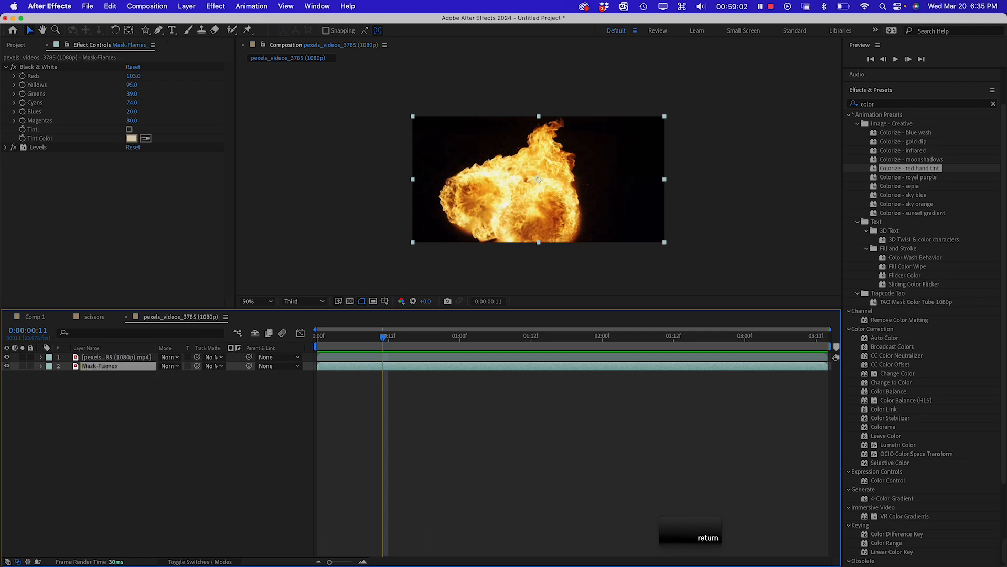
- Set Mask-Flames as the upper fire layer's track matte and turn on the composition's transparency grid
{"action": "left_click", "coordinate": [88, 358]}
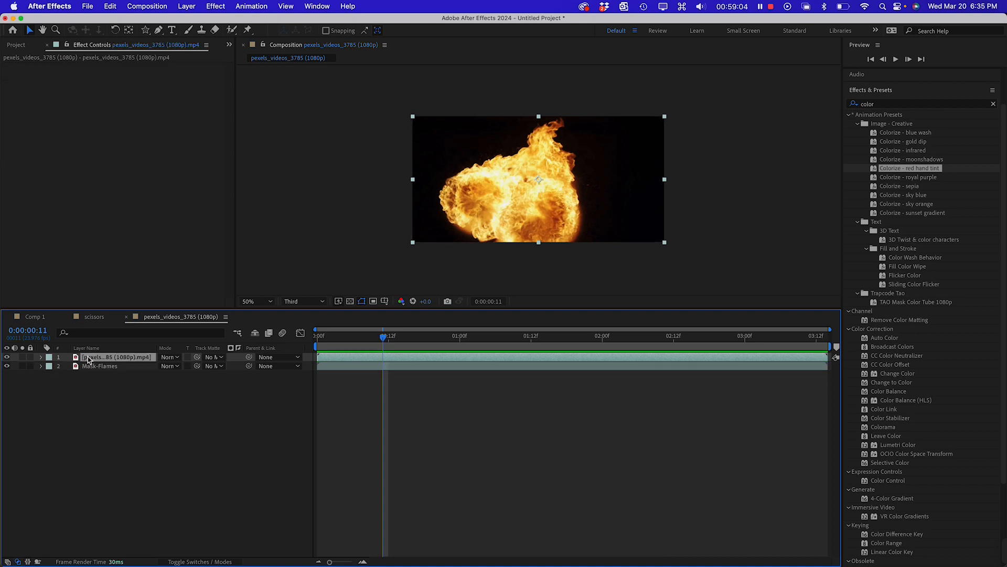
{"action": "left_click", "coordinate": [219, 356]}
{"action": "left_click", "coordinate": [226, 398]}
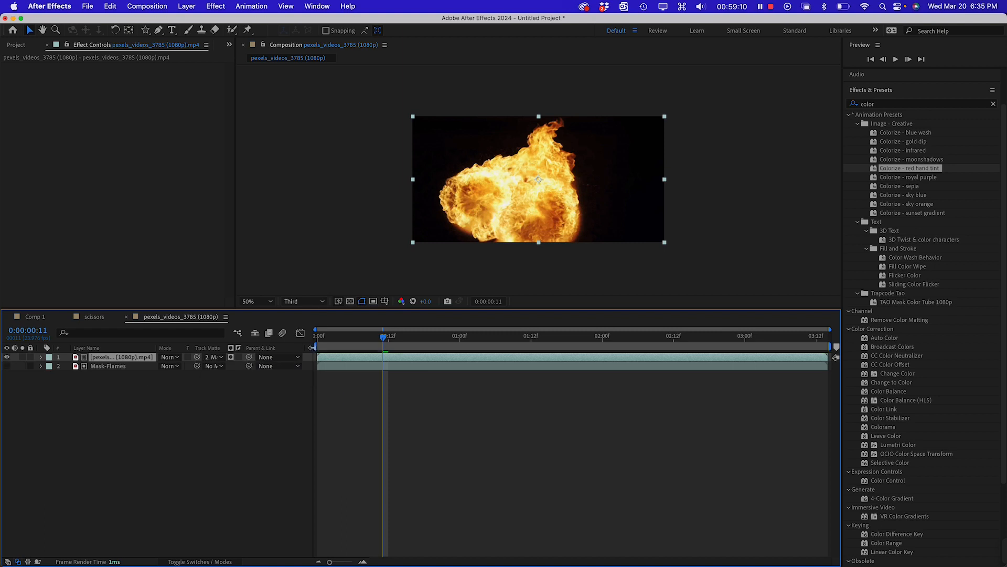
{"action": "left_click", "coordinate": [350, 302]}
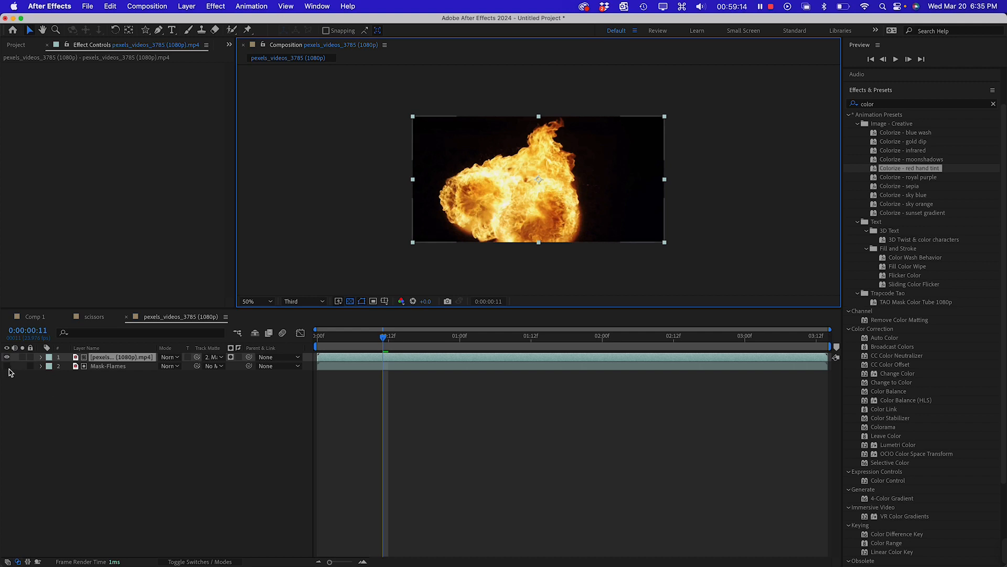
- Try inverting the upper fire layer's matte, switch it to a non-inverted luma matte and scrub to 0:00:02:13
{"action": "left_click", "coordinate": [239, 358]}
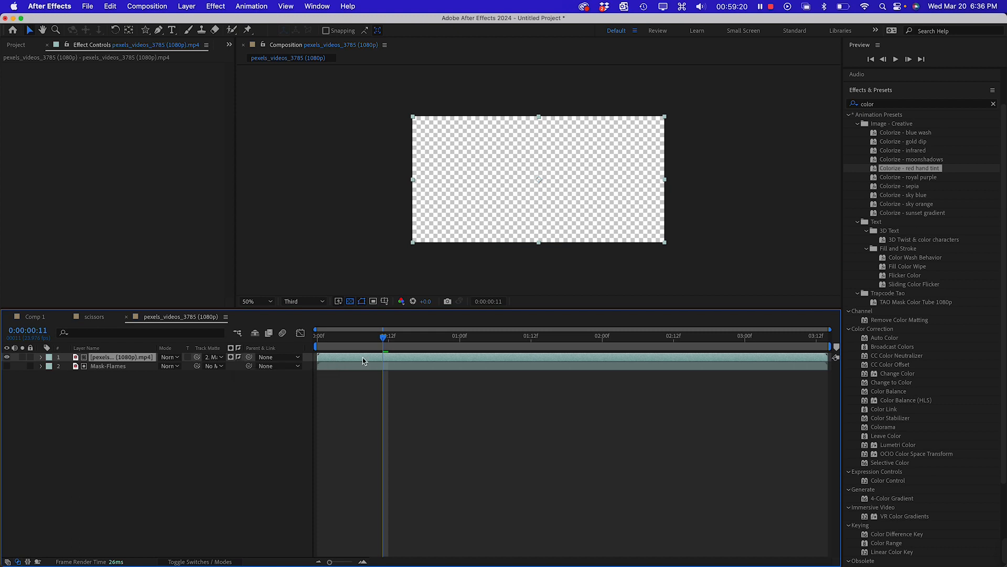
{"action": "left_click_drag", "start_coordinate": [385, 337], "coordinate": [457, 350]}
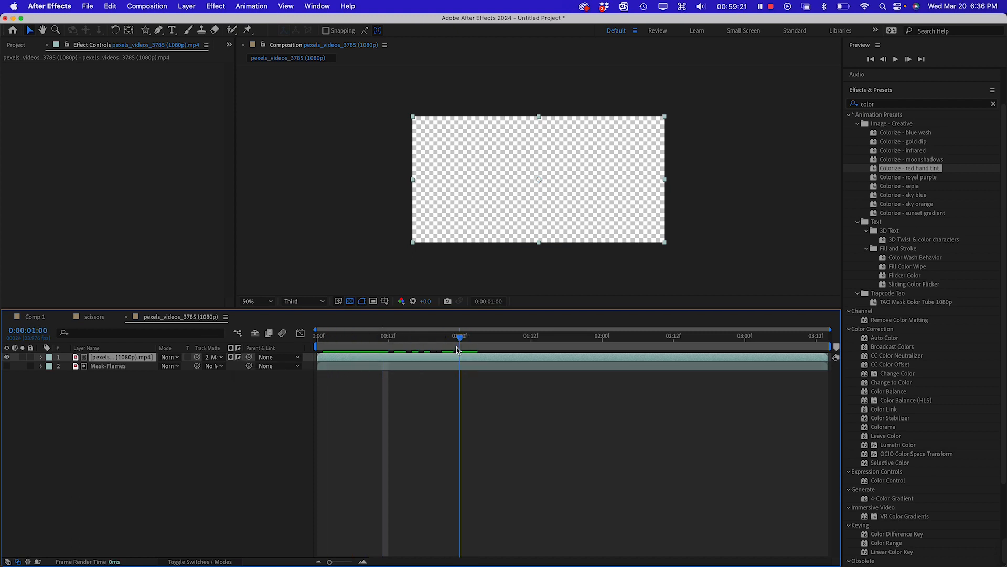
{"action": "left_click", "coordinate": [239, 357]}
{"action": "left_click", "coordinate": [231, 356]}
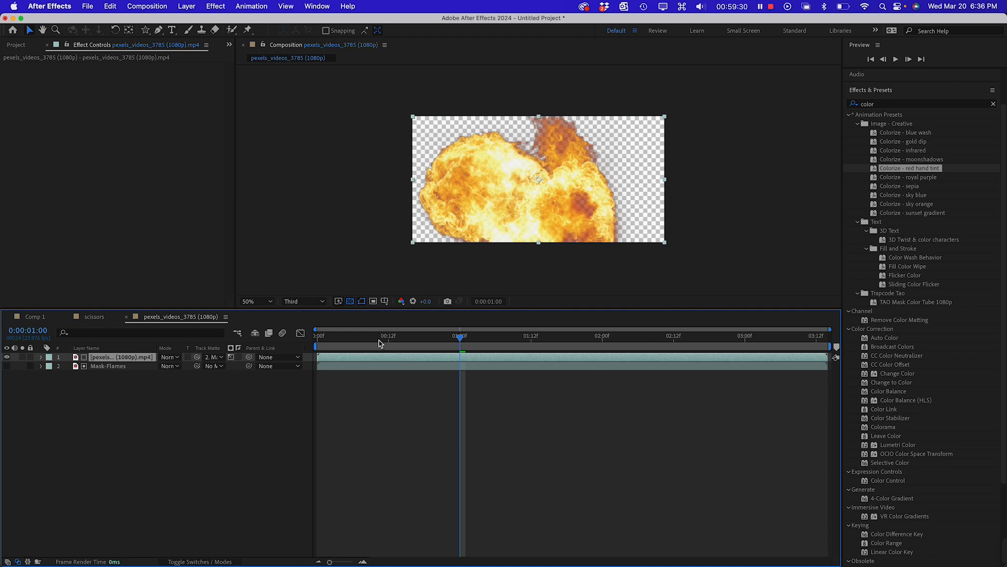
{"action": "left_click_drag", "start_coordinate": [461, 337], "coordinate": [682, 338]}
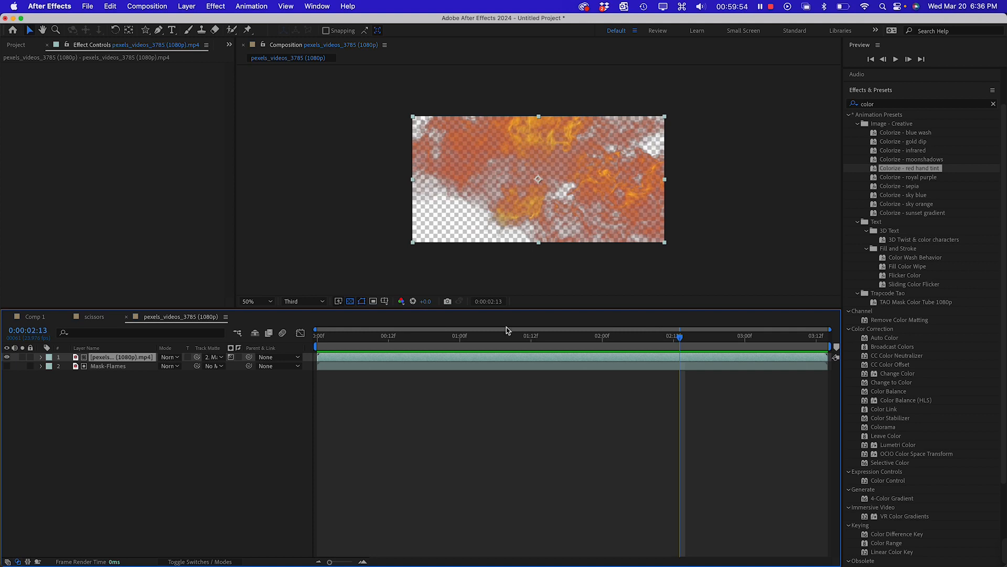
- Review the Mask-Flames layer's effects and the upper fire layer's track matte choice
{"action": "left_click", "coordinate": [106, 367]}
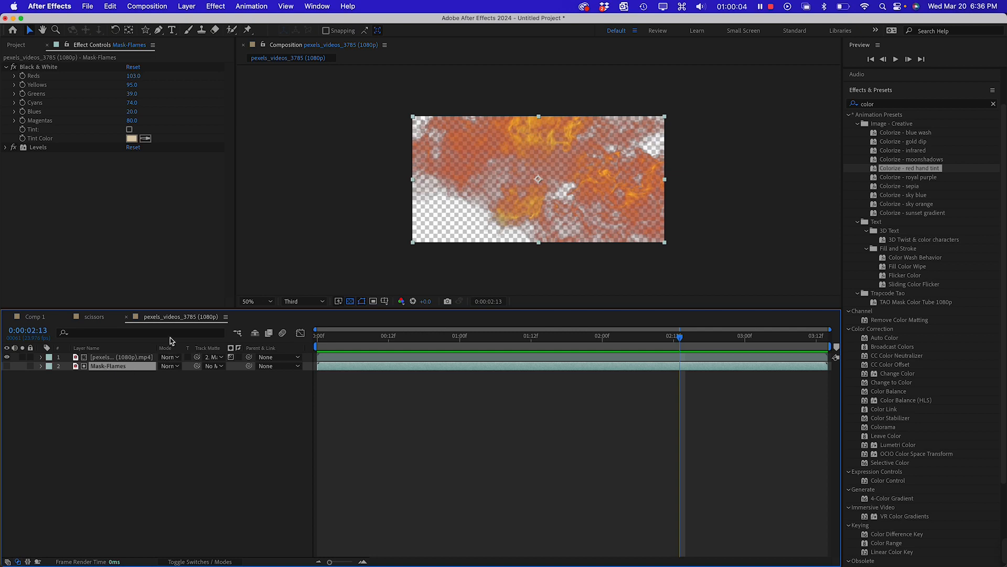
{"action": "left_click", "coordinate": [127, 358]}
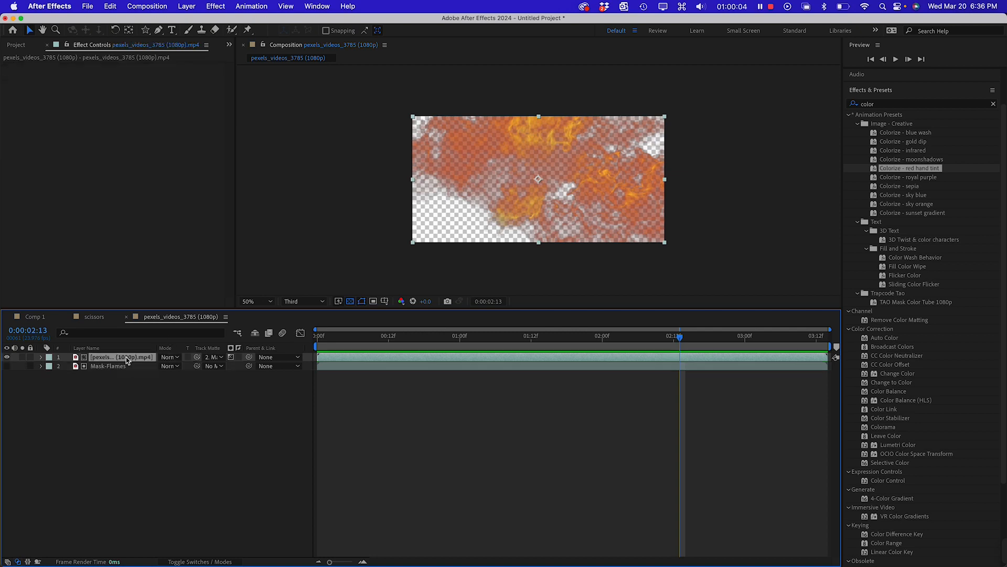
{"action": "left_click", "coordinate": [219, 358]}
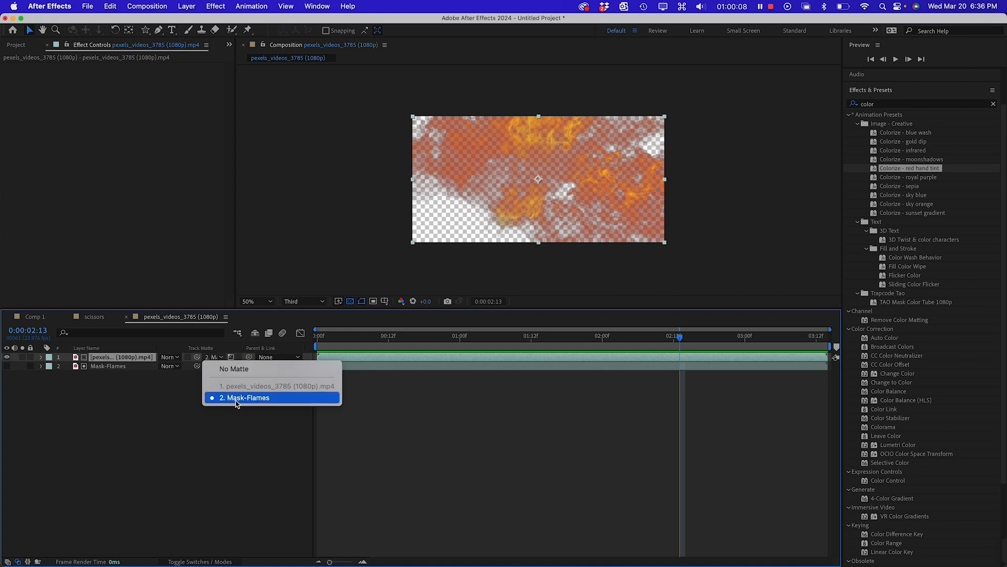
{"action": "left_click", "coordinate": [162, 455]}
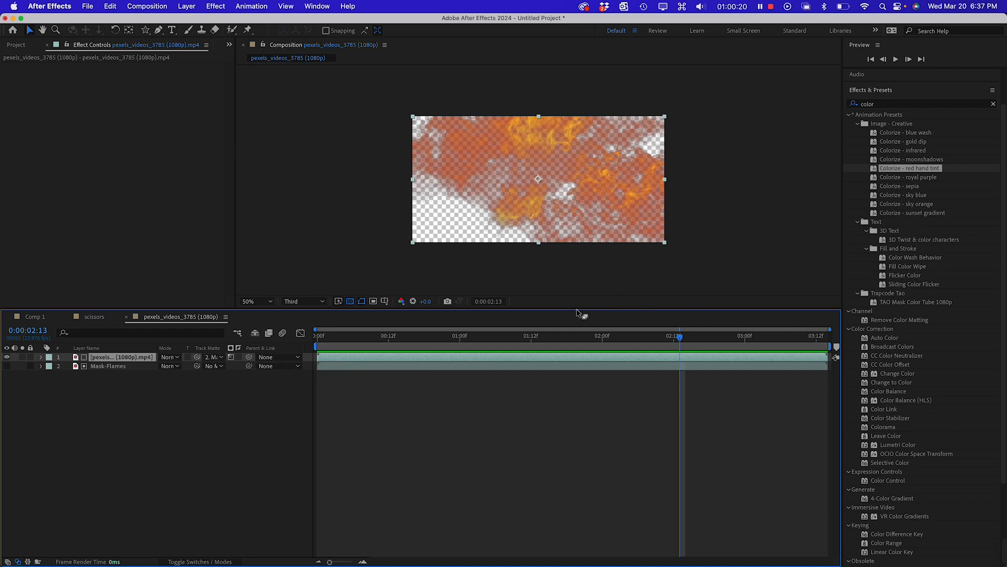
- Enlarge the composition viewer by shrinking the timeline area, and deselect the fire layer
{"action": "left_click_drag", "start_coordinate": [577, 310], "coordinate": [582, 378]}
{"action": "left_click", "coordinate": [302, 275]}
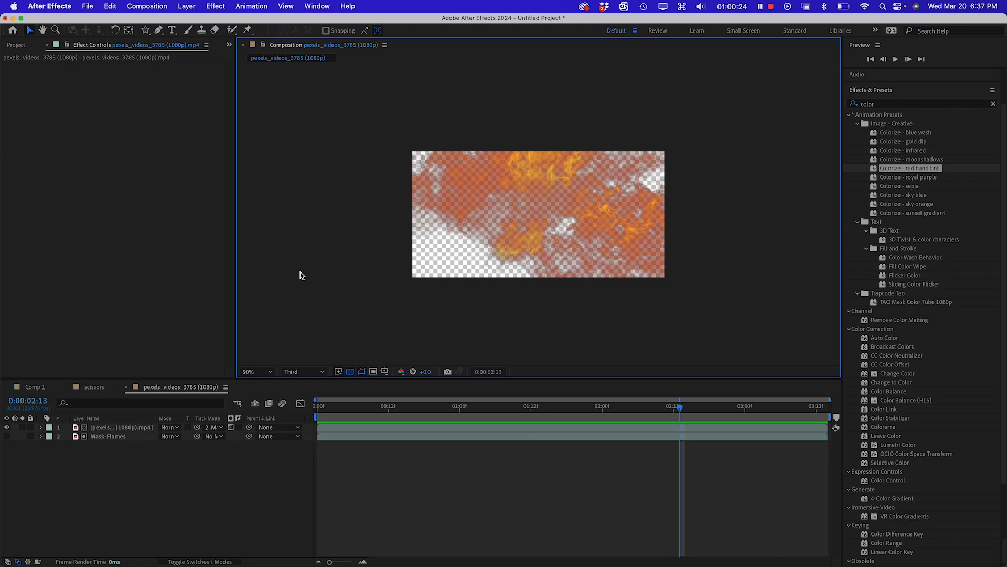
- Switch to Chrome and search the Pexels videos for "people walking"
{"action": "key", "text": "super+Tab"}
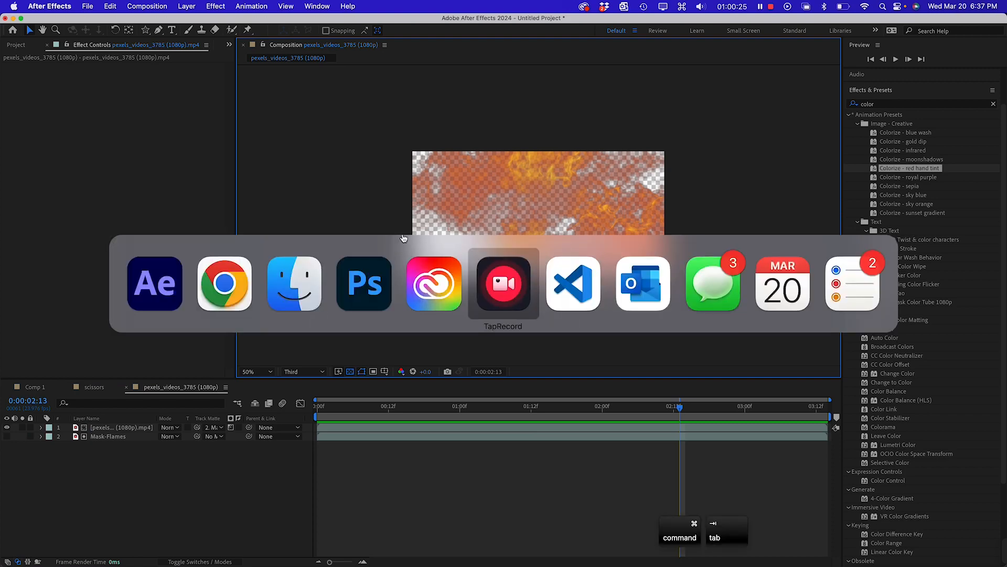
{"action": "left_click", "coordinate": [249, 276]}
{"action": "left_click", "coordinate": [277, 83]}
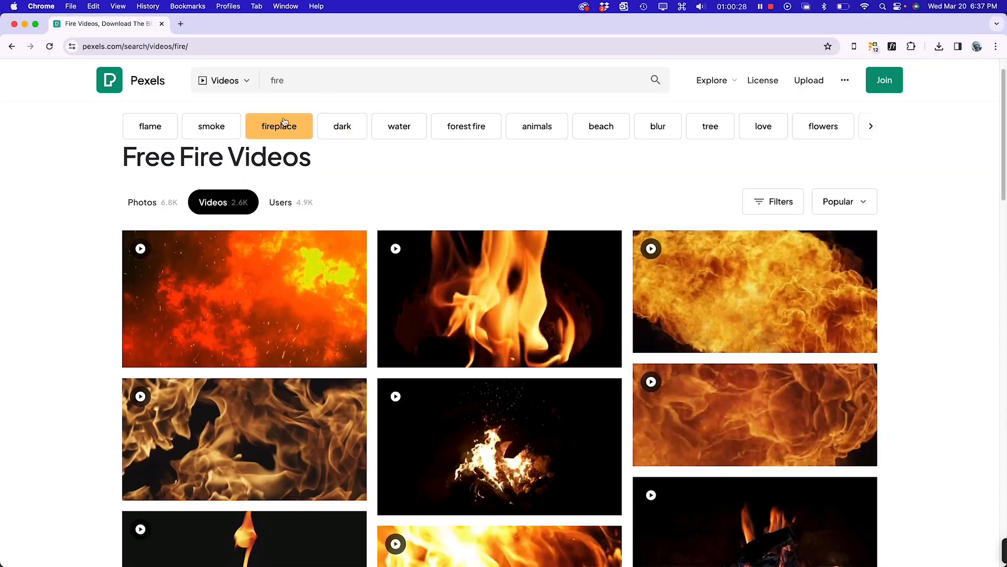
{"action": "double_click", "coordinate": [267, 80]}
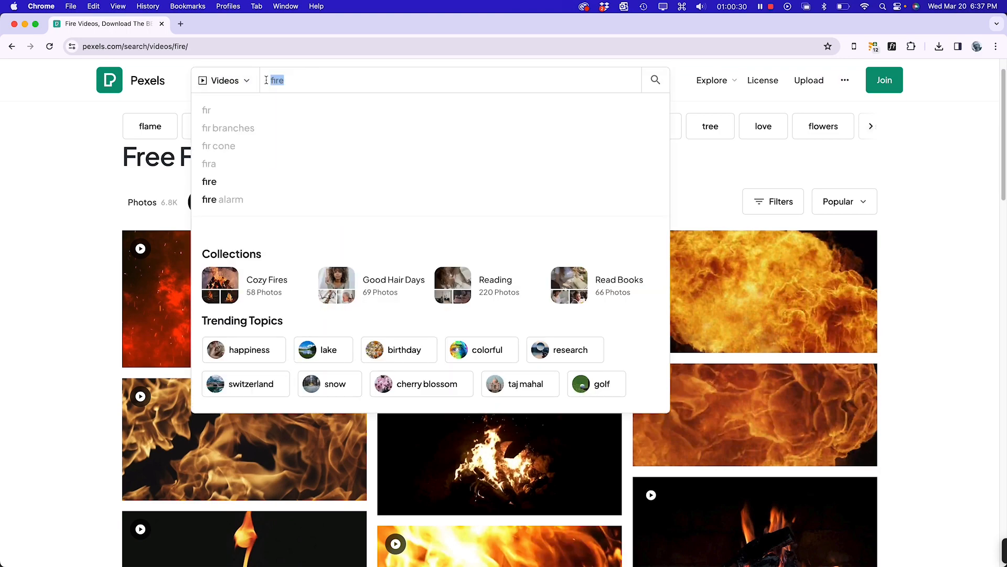
{"action": "type", "text": "peop"}
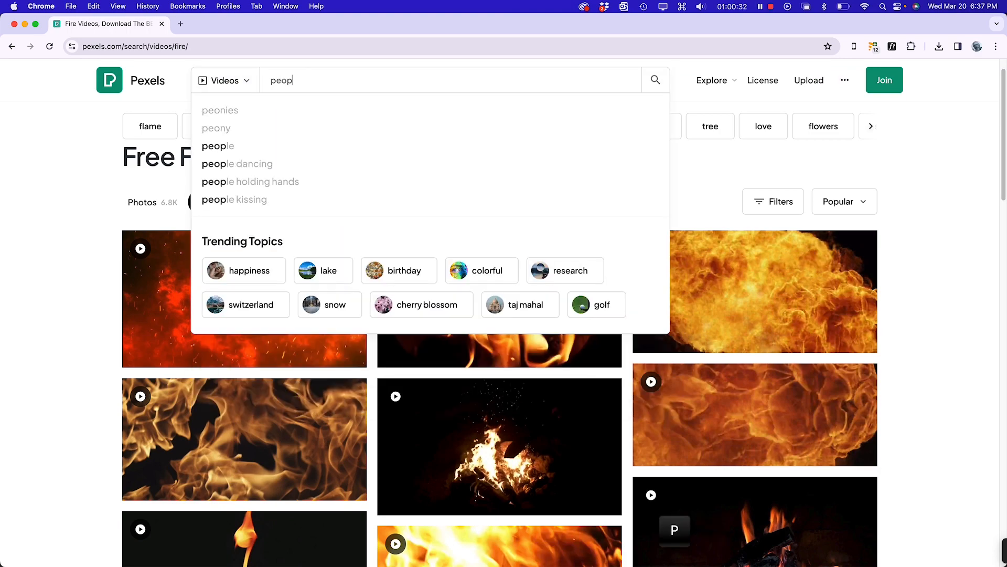
{"action": "type", "text": "le walking"}
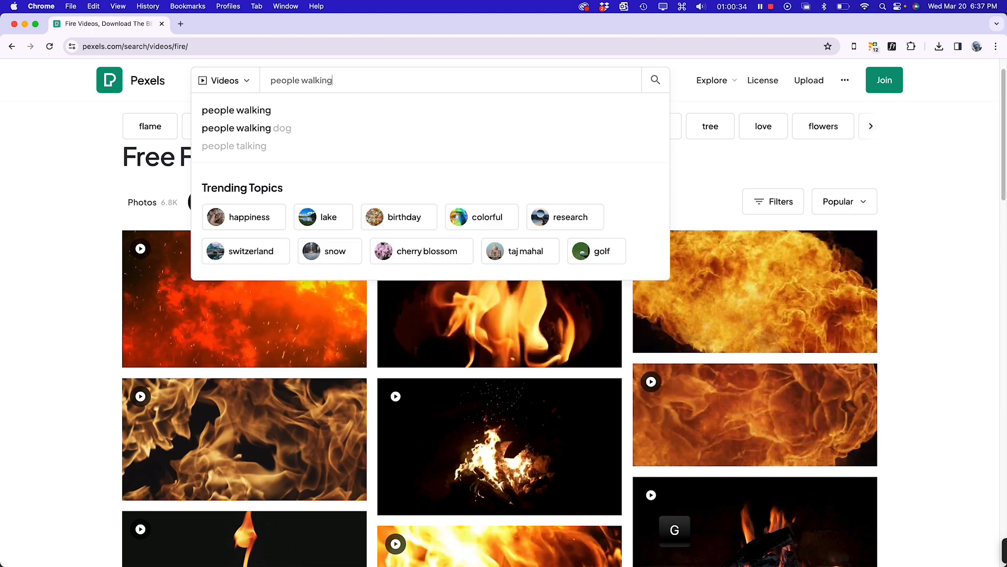
{"action": "key", "text": "Return"}
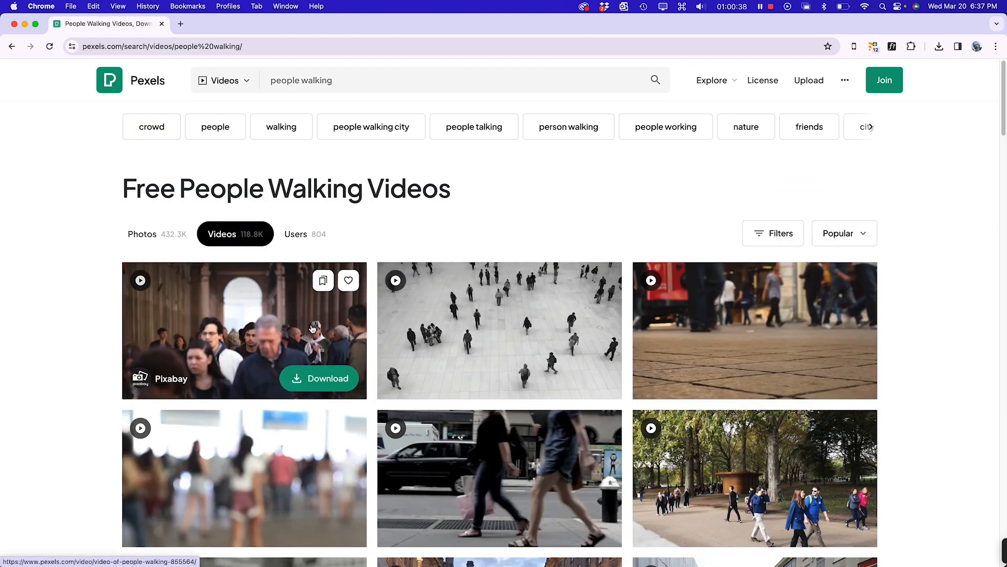
- Download the video of people on an evening street beside a curved, lit building, and minimize the browser
{"action": "scroll", "coordinate": [315, 330], "scroll_direction": "down", "scroll_amount": 5}
{"action": "scroll", "coordinate": [473, 357], "scroll_direction": "down", "scroll_amount": 1}
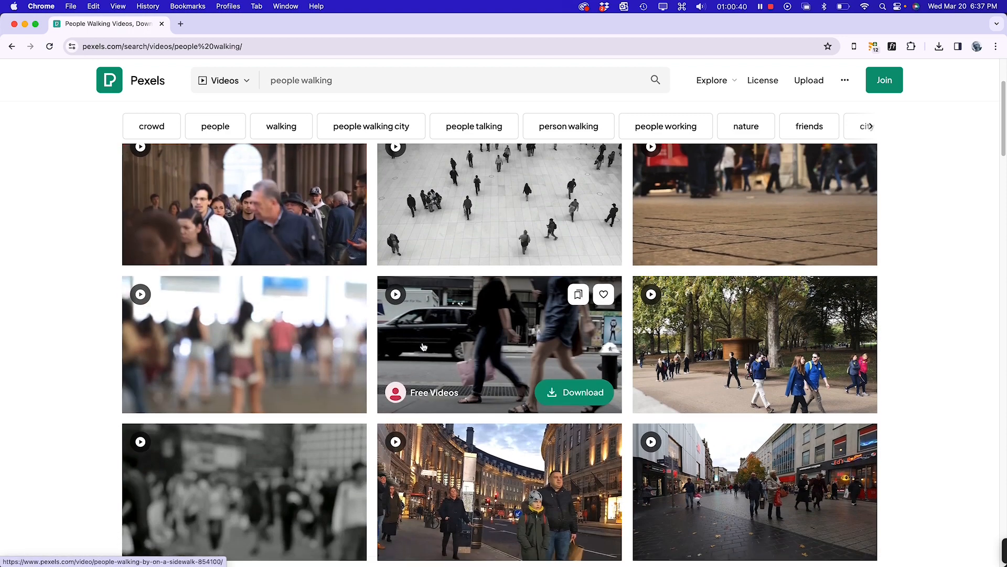
{"action": "left_click", "coordinate": [567, 536]}
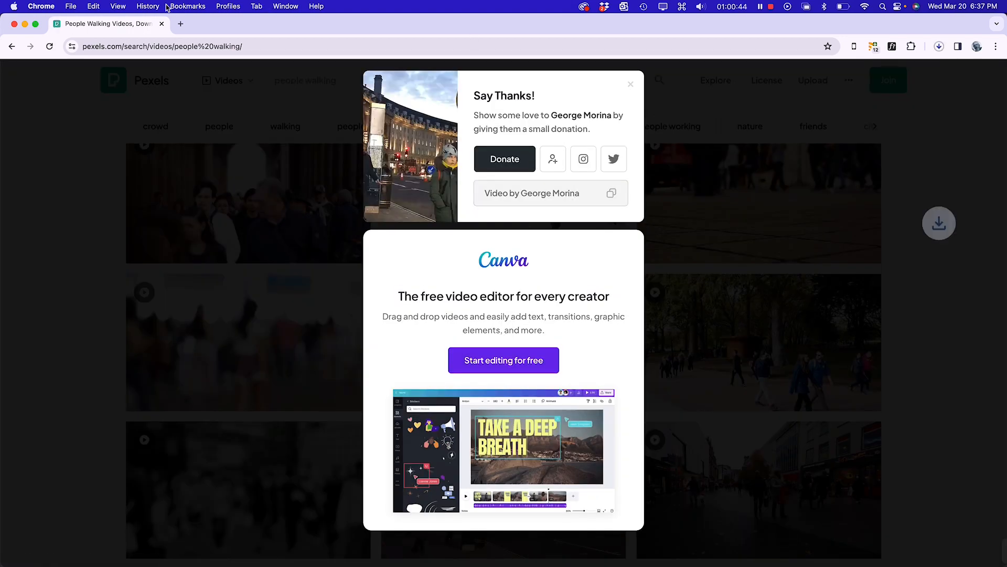
{"action": "left_click", "coordinate": [25, 26]}
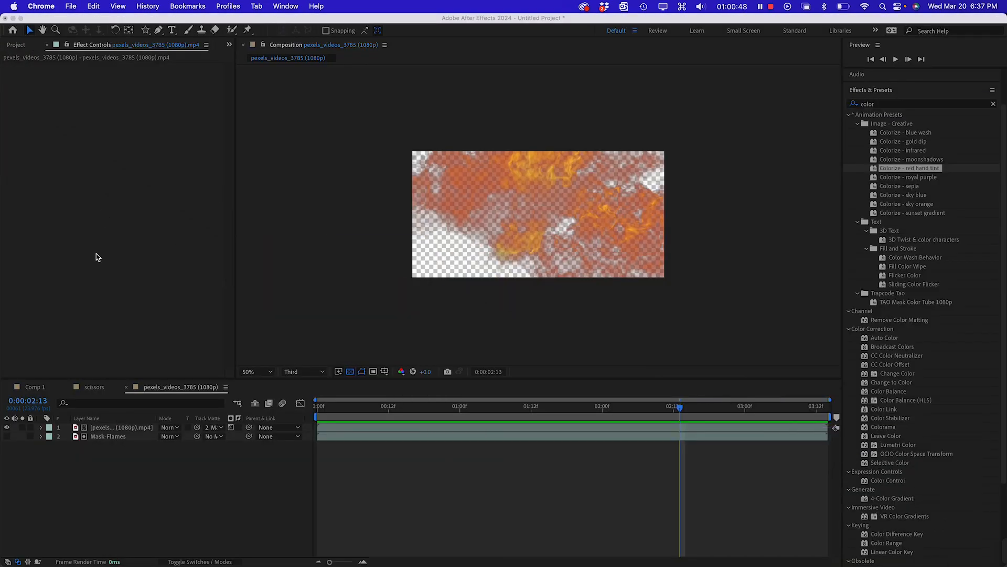
- Import video (720p).mp4 from Downloads into the project as footage, with Create Composition enabled
{"action": "left_click", "coordinate": [16, 48]}
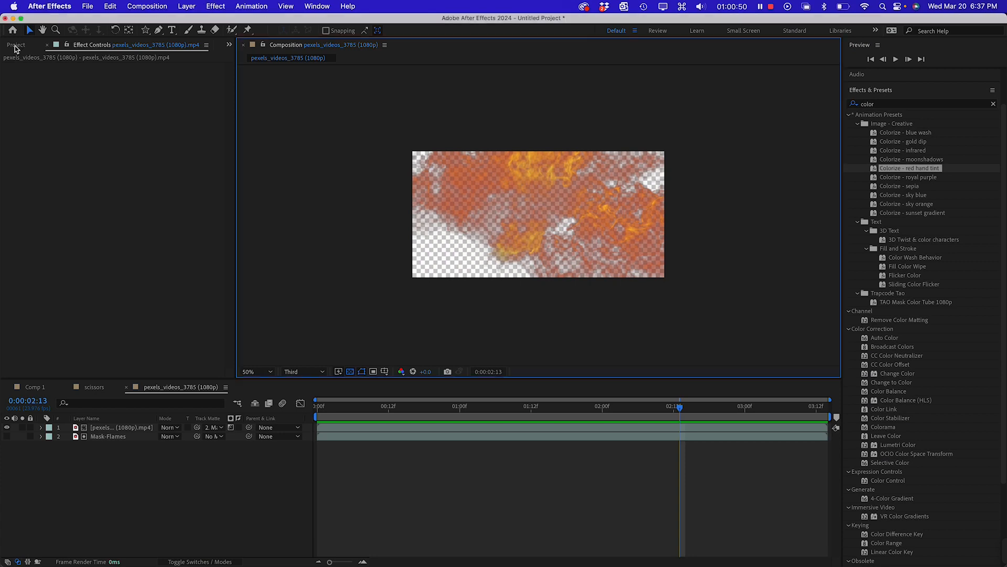
{"action": "left_click", "coordinate": [103, 201]}
{"action": "left_click", "coordinate": [16, 44]}
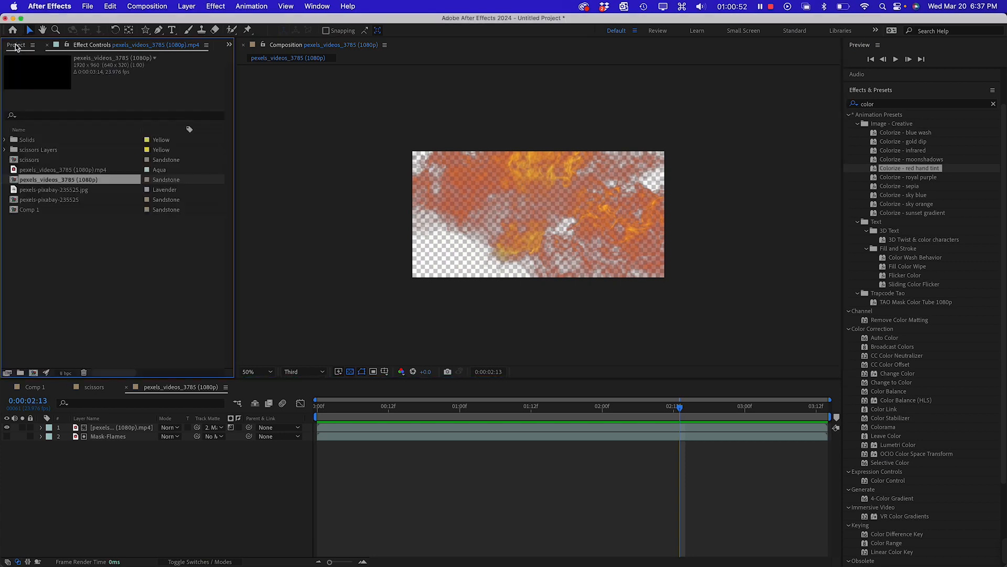
{"action": "right_click", "coordinate": [51, 253]}
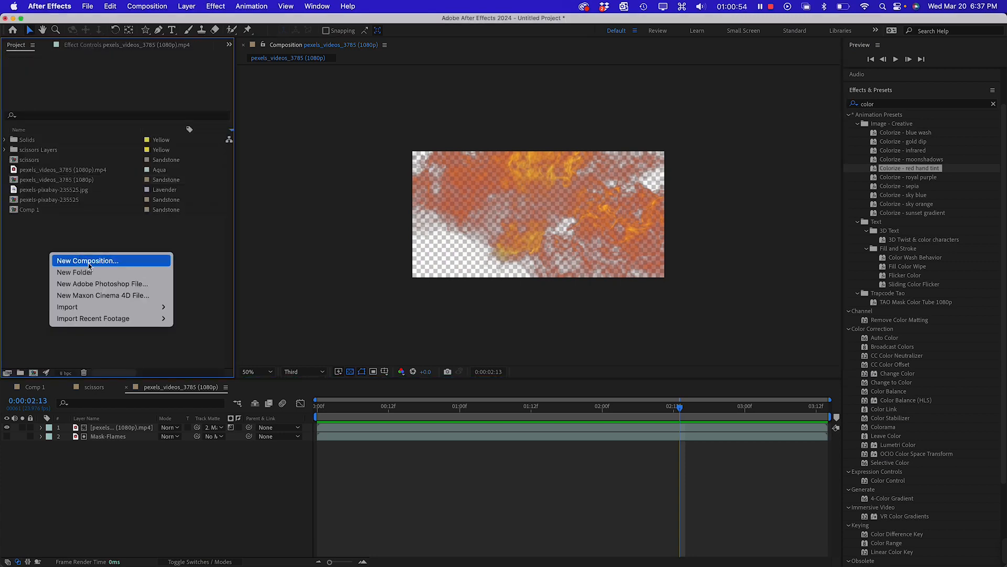
{"action": "mouse_move", "coordinate": [81, 307]}
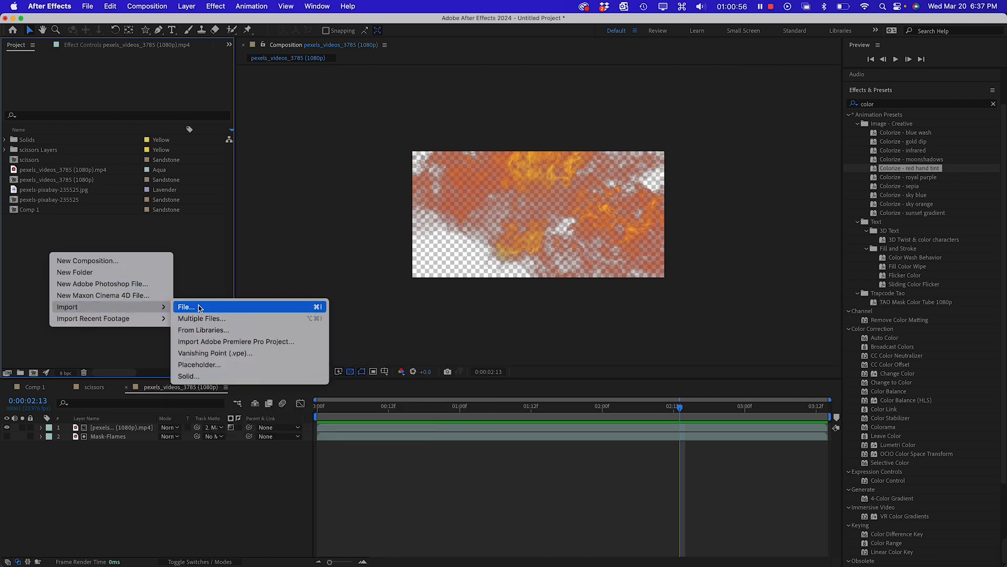
{"action": "left_click", "coordinate": [200, 307]}
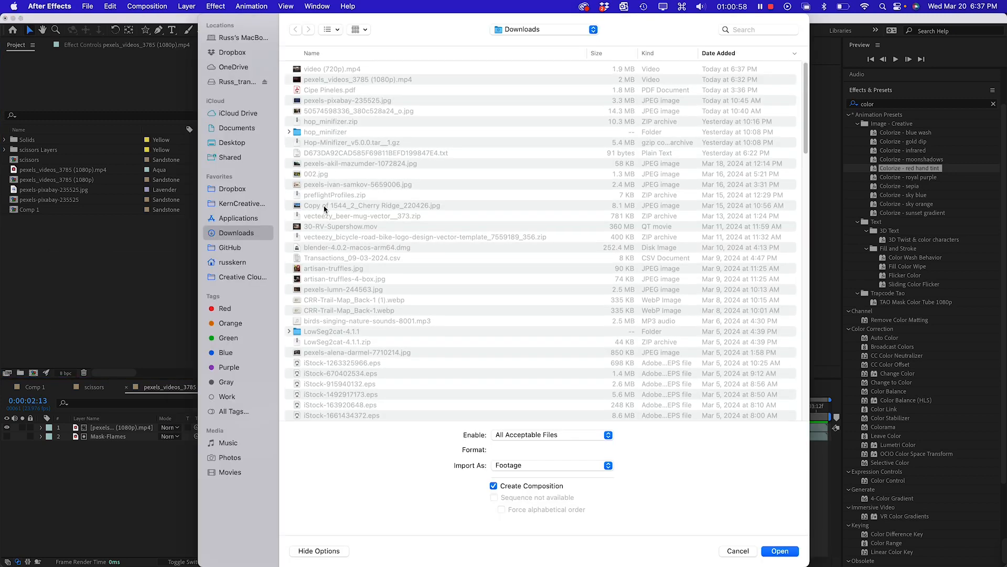
{"action": "left_click", "coordinate": [313, 69]}
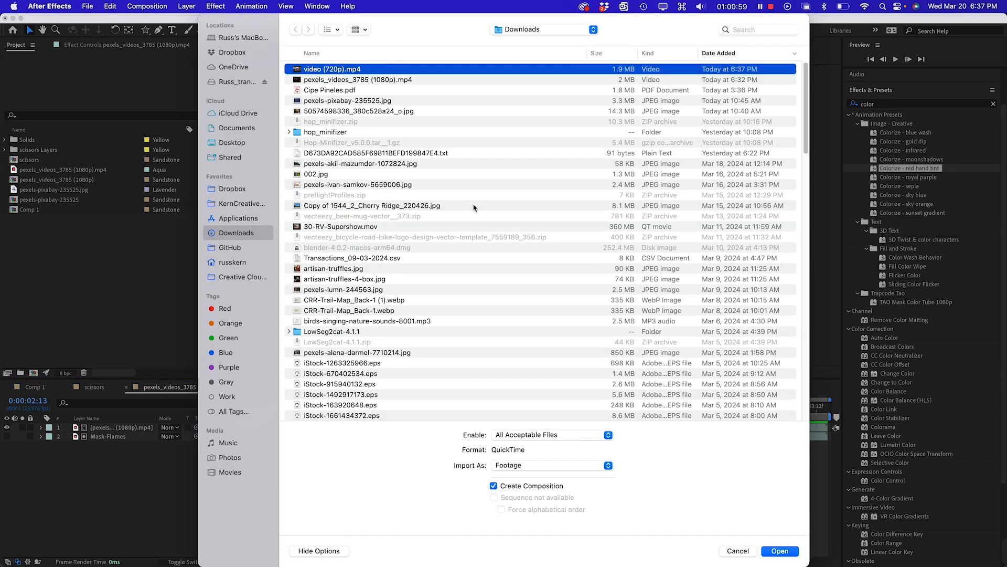
{"action": "left_click", "coordinate": [779, 551]}
- Add video (720p).mp4 beneath Mask-Flames in the pexels_videos_3785 (1080p) composition and scale it up to fill the frame
{"action": "mouse_move", "coordinate": [46, 149]}
{"action": "left_mouse_down"}
{"action": "mouse_move", "coordinate": [118, 399]}
{"action": "mouse_move", "coordinate": [70, 139]}
{"action": "mouse_move", "coordinate": [62, 150]}
{"action": "left_mouse_up"}
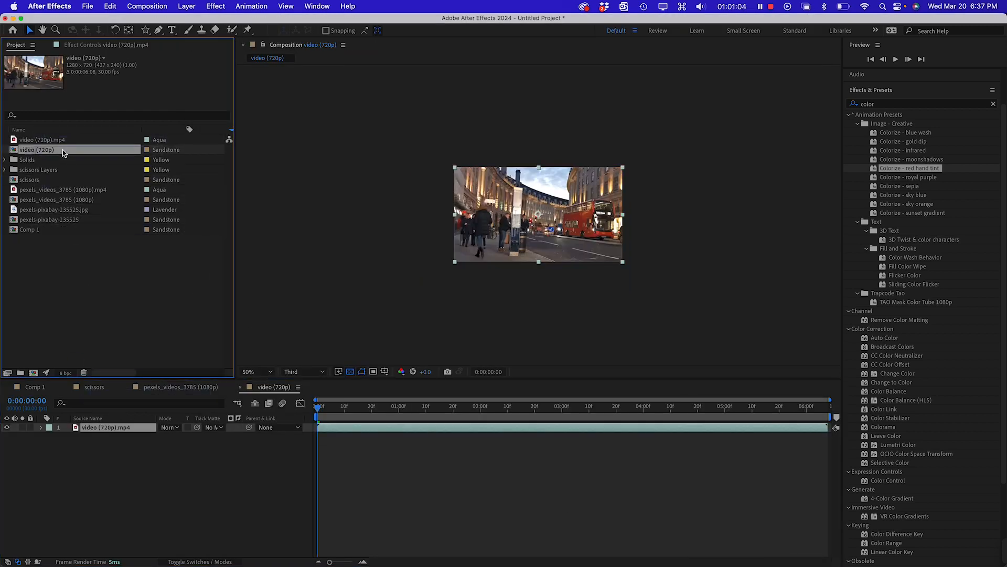
{"action": "left_click", "coordinate": [176, 386]}
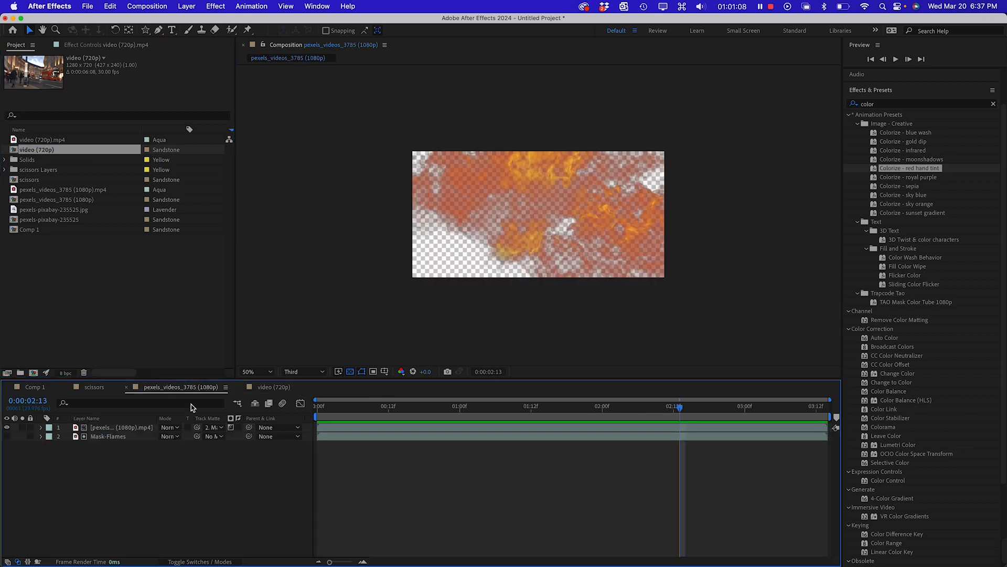
{"action": "left_click_drag", "start_coordinate": [23, 141], "coordinate": [83, 443]}
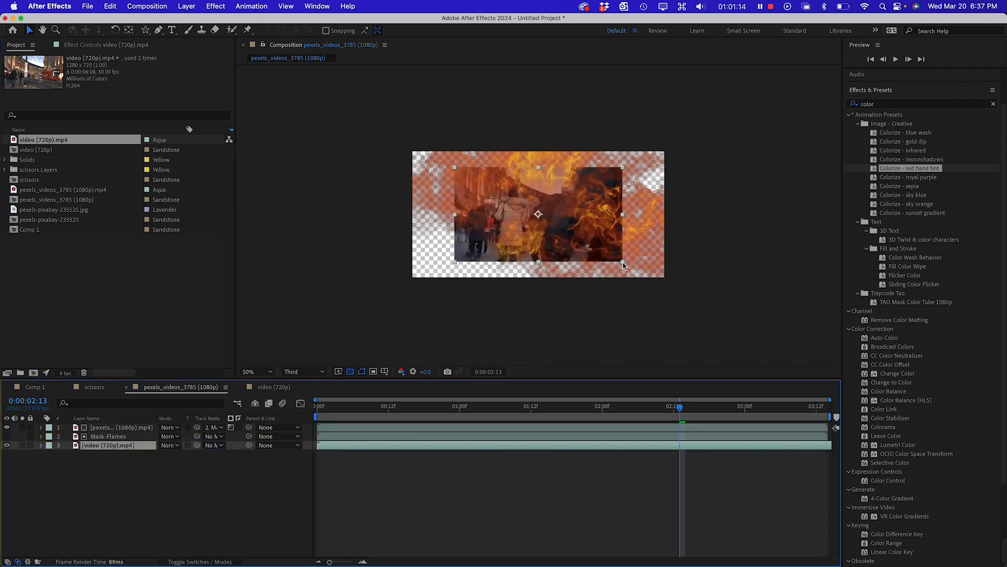
{"action": "left_click_drag", "start_coordinate": [622, 262], "coordinate": [667, 287]}
- Preview the masked fire over the street footage from 0:00:00:00
{"action": "left_click_drag", "start_coordinate": [530, 408], "coordinate": [198, 401]}
{"action": "key", "text": "space"}
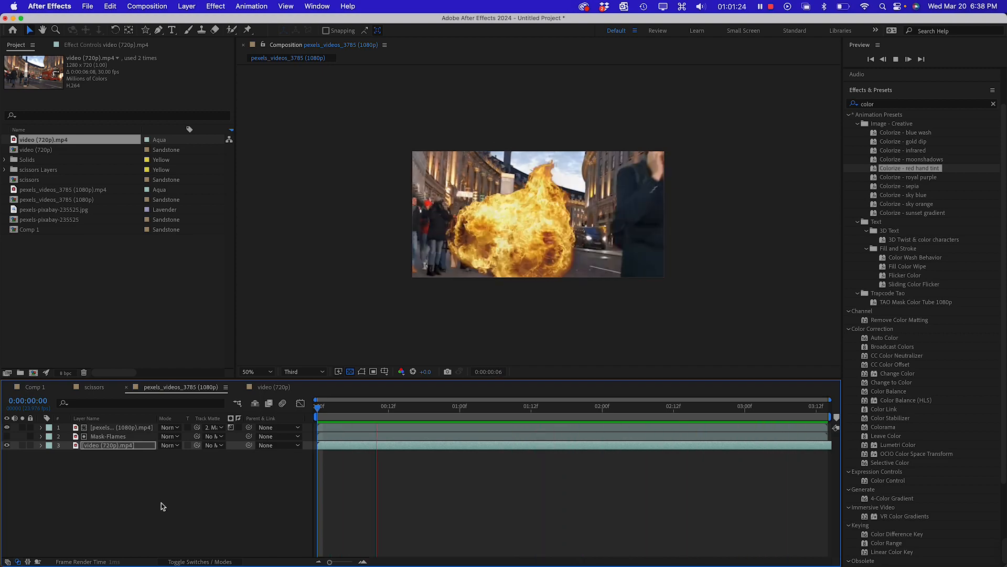
{"action": "key", "text": "super+equal"}
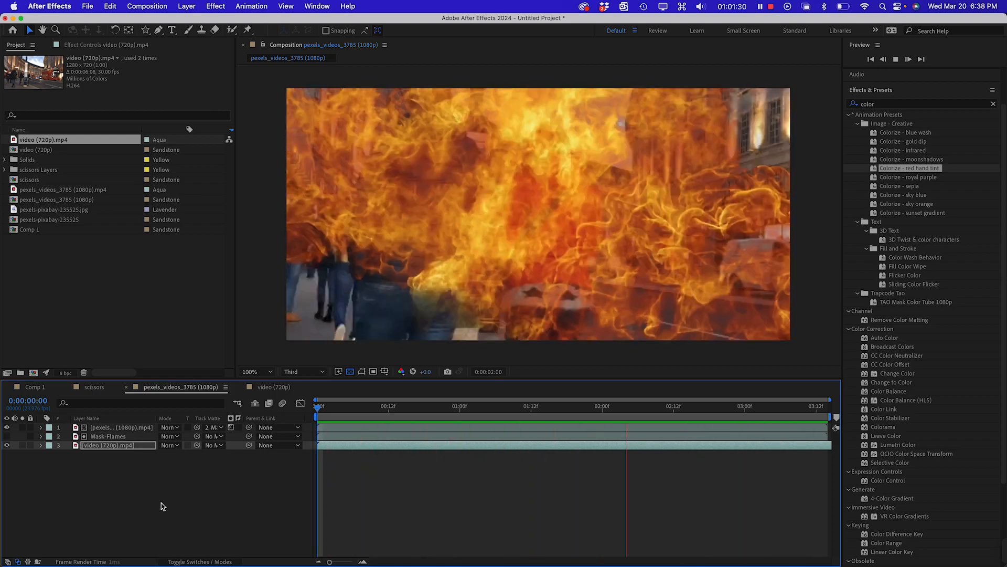
- Set the blending mode of the top fire layer, pexels_videos_3785 (1080p).mp4, to Screen and check the blend through 0:00:01:00
{"action": "key", "text": "space"}
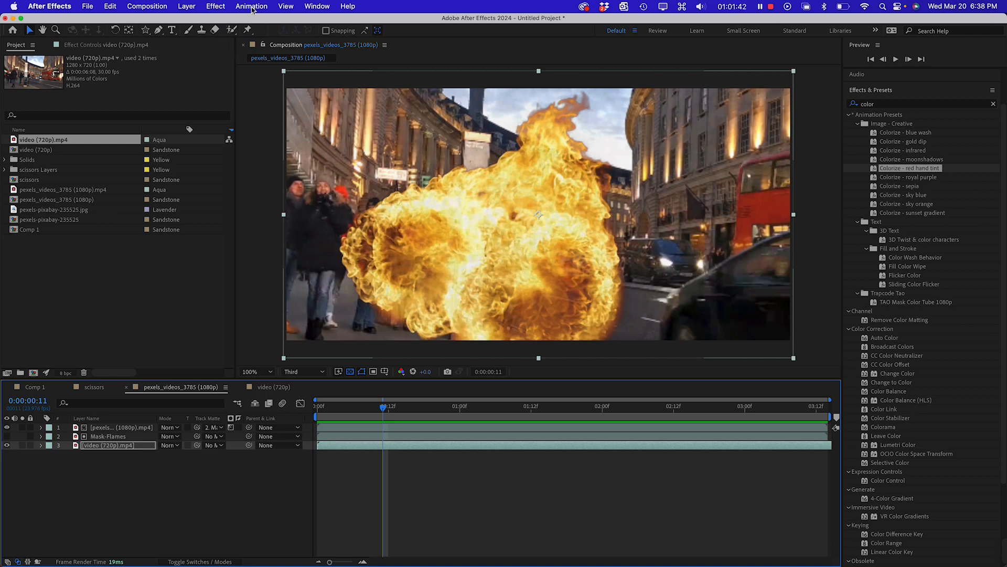
{"action": "left_click", "coordinate": [169, 428]}
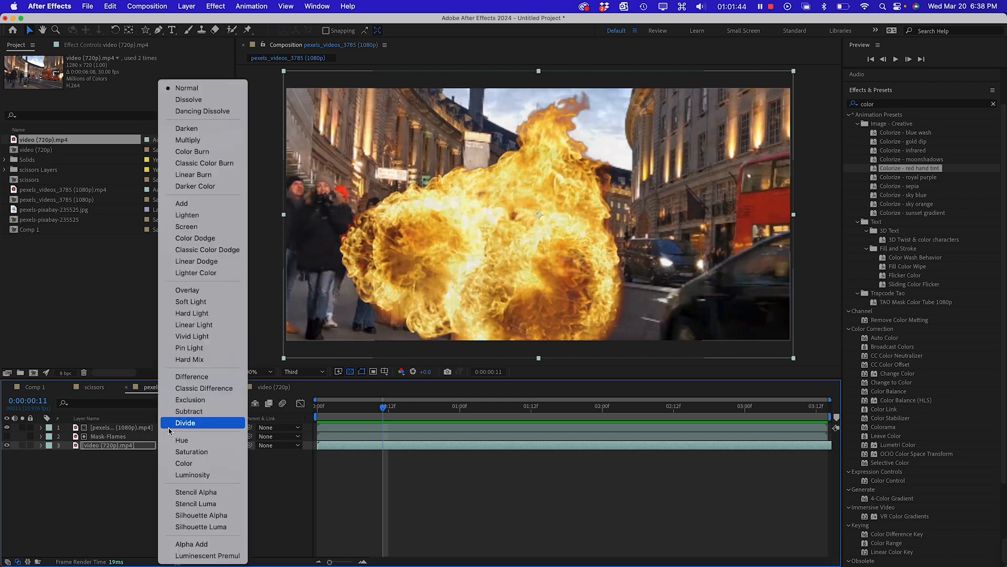
{"action": "left_click", "coordinate": [121, 456]}
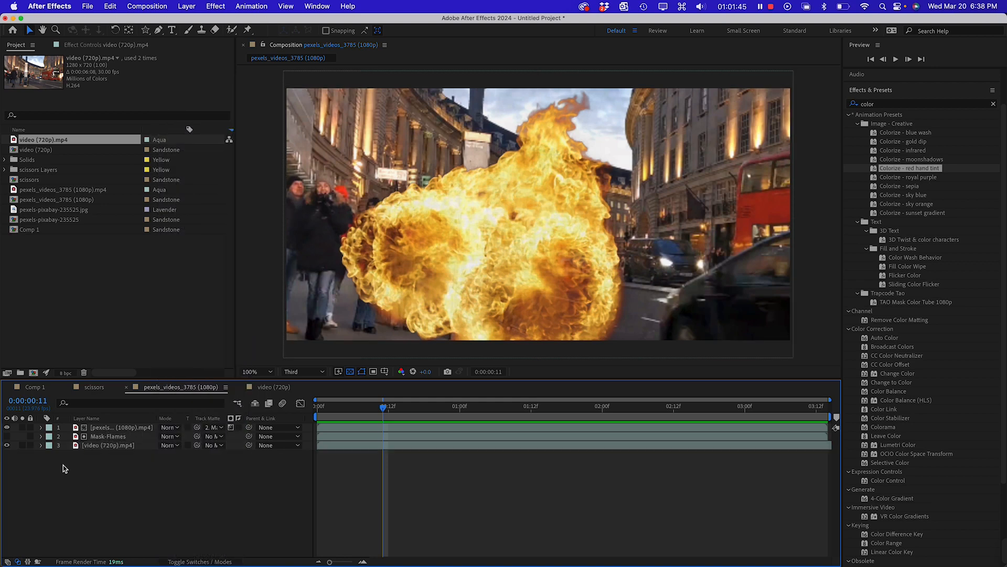
{"action": "left_click", "coordinate": [169, 428]}
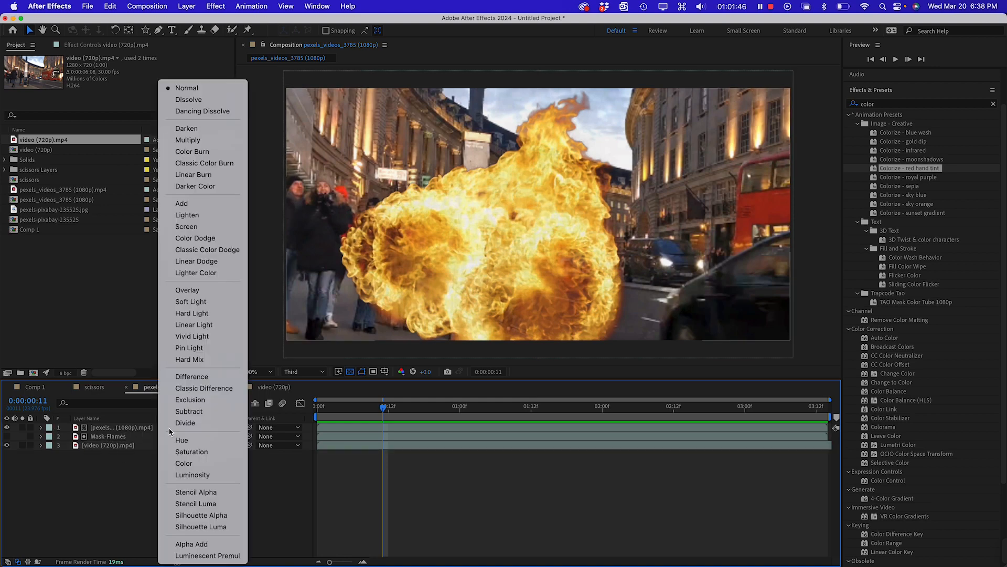
{"action": "left_click", "coordinate": [219, 226]}
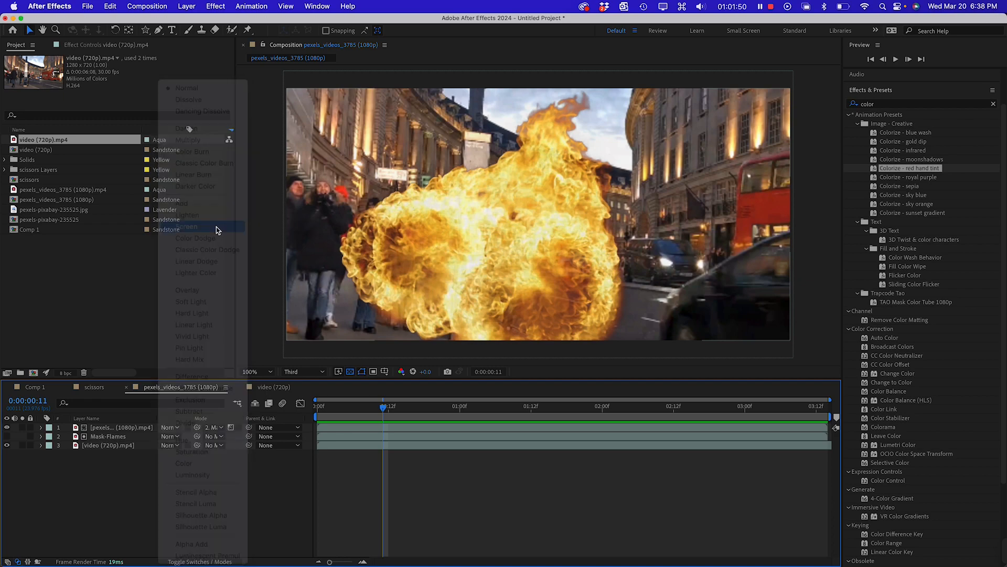
{"action": "mouse_move", "coordinate": [384, 410]}
{"action": "left_mouse_down"}
{"action": "mouse_move", "coordinate": [347, 408]}
{"action": "mouse_move", "coordinate": [541, 410]}
{"action": "mouse_move", "coordinate": [395, 414]}
{"action": "left_mouse_up"}
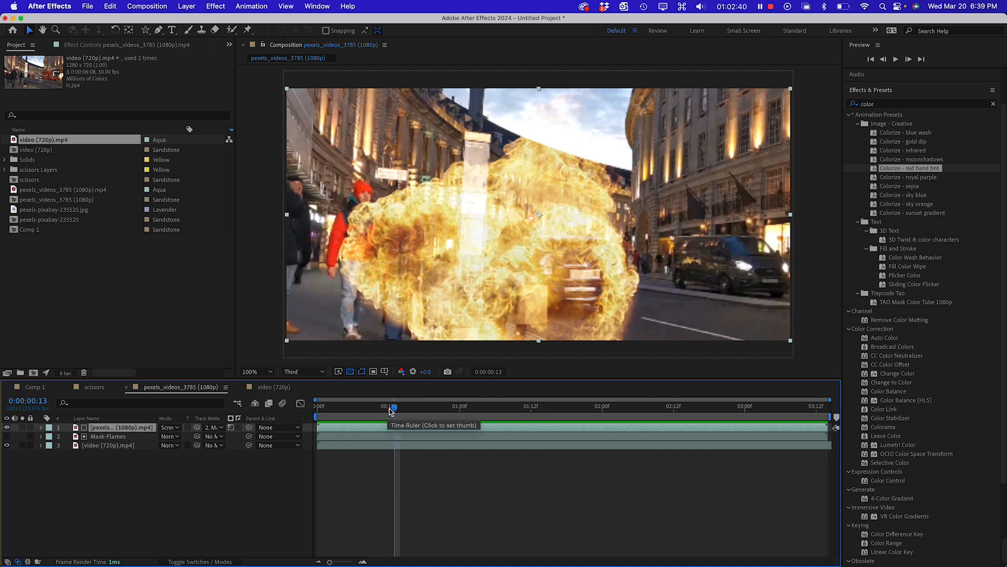
{"action": "left_click_drag", "start_coordinate": [394, 408], "coordinate": [460, 410]}
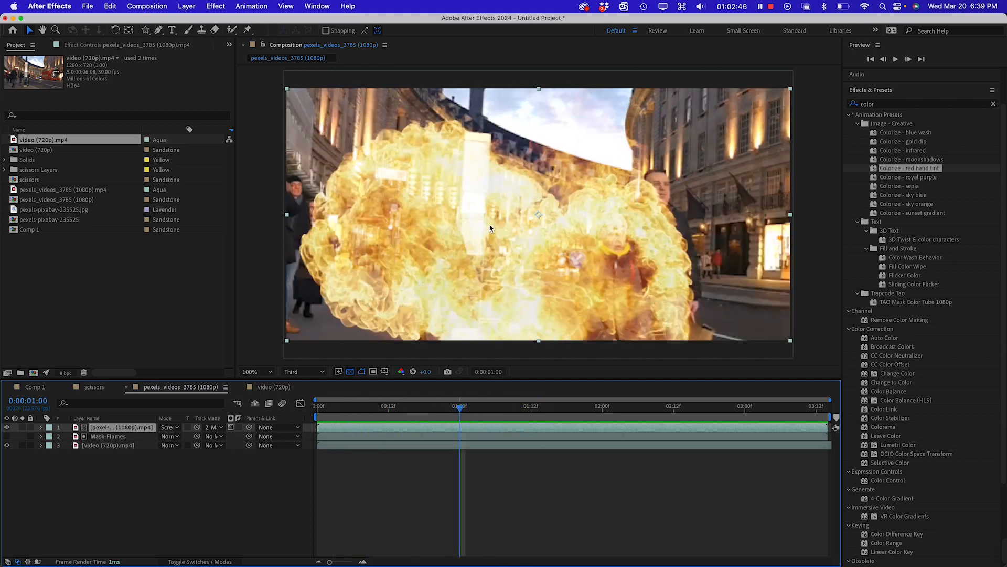